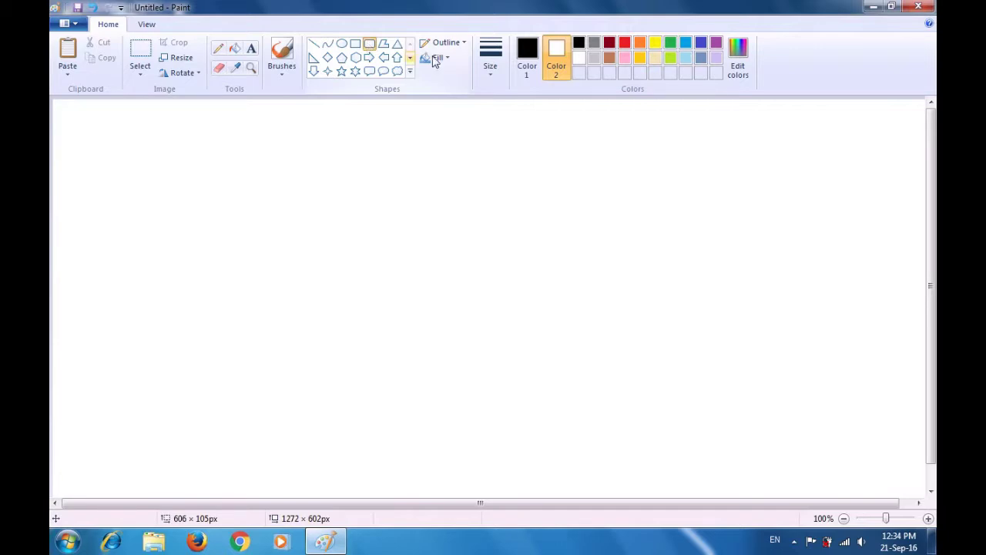
Draw a solid-filled rounded rectangle about 498 × 225 px with indigo outline and fill, and shift it slightly up and left on the canvas.
{"action": "left_click", "coordinate": [526, 67]}
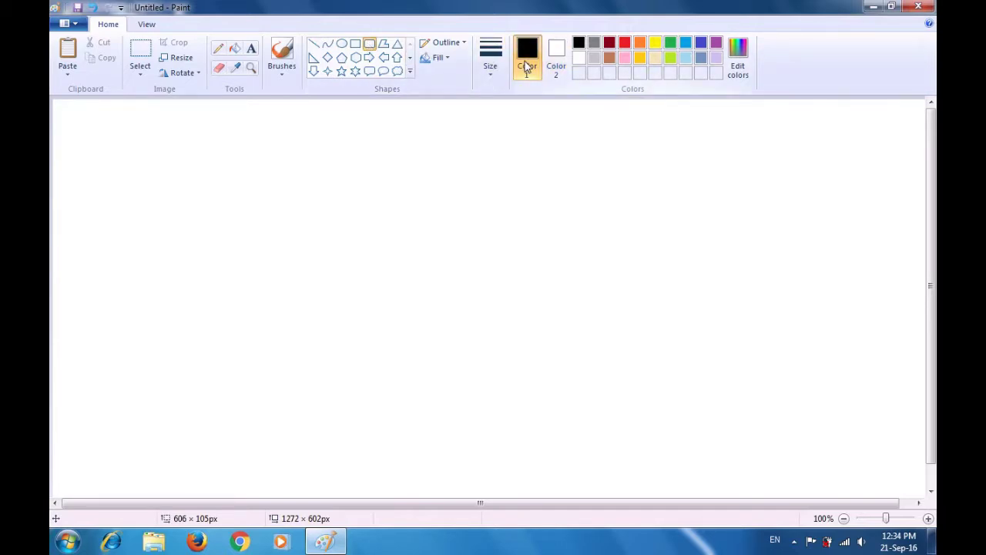
{"action": "left_click", "coordinate": [701, 44]}
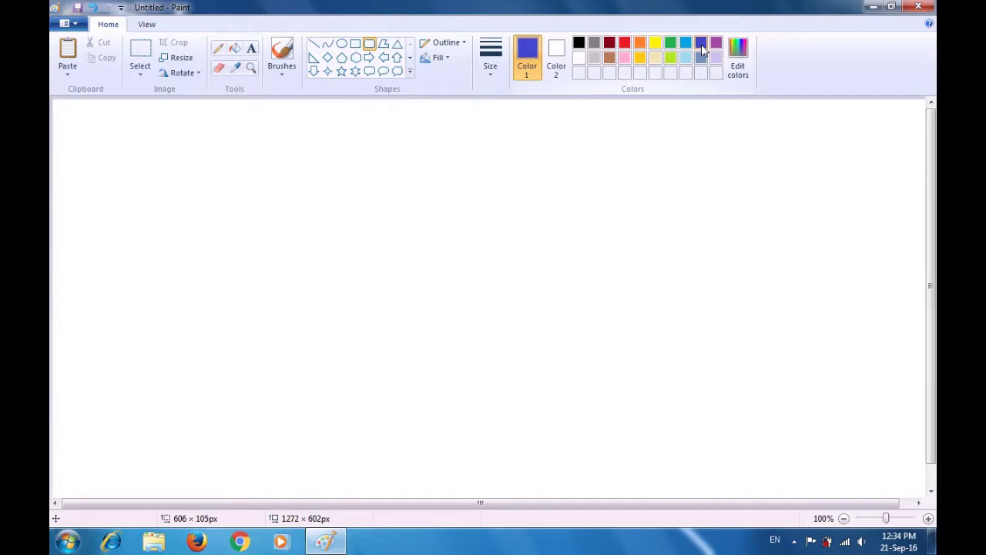
{"action": "left_click", "coordinate": [563, 66]}
{"action": "left_click", "coordinate": [701, 44]}
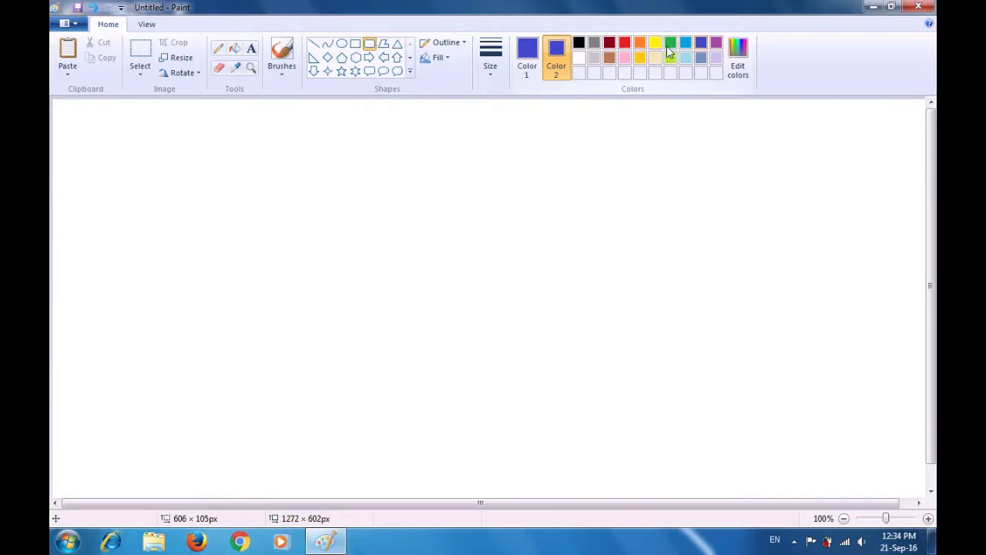
{"action": "left_click", "coordinate": [447, 59]}
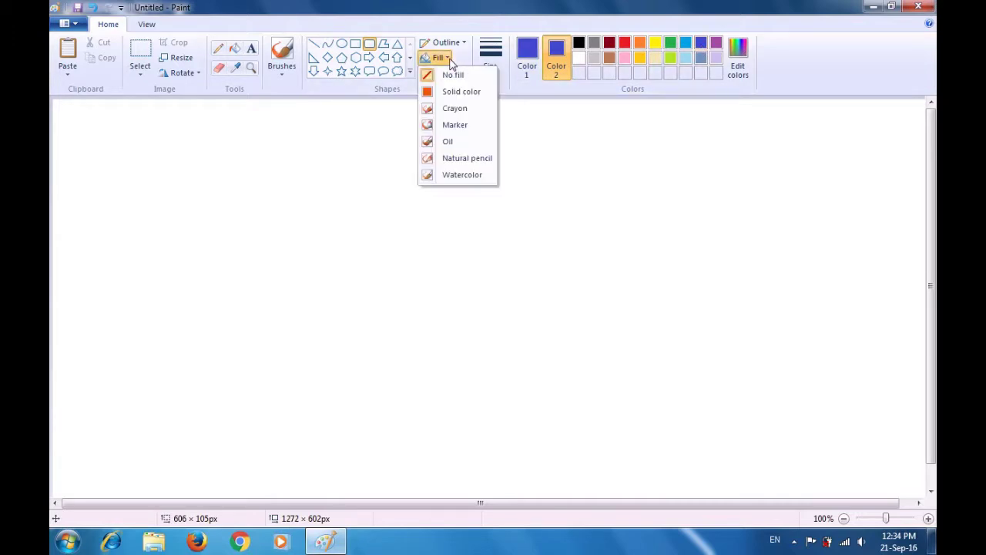
{"action": "left_click", "coordinate": [455, 91]}
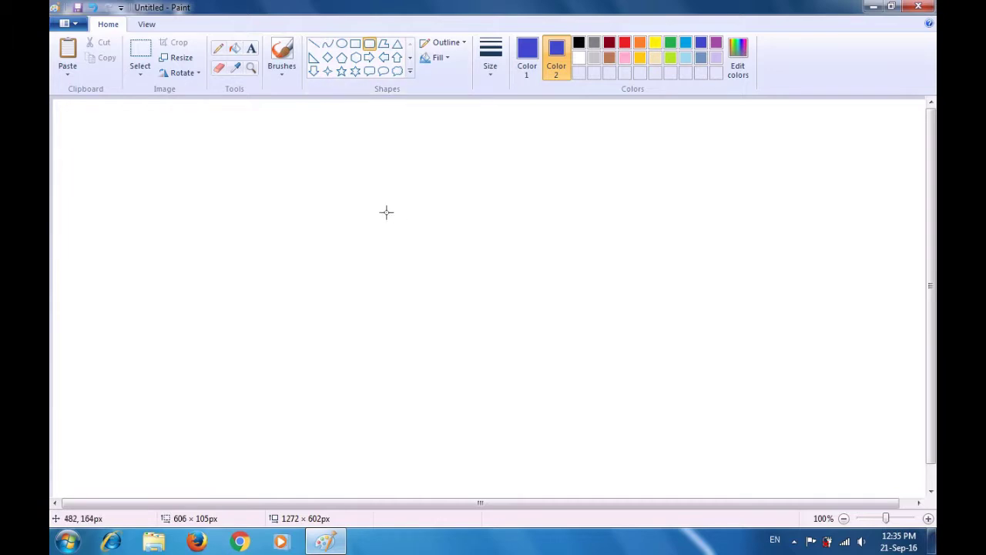
{"action": "left_click_drag", "start_coordinate": [386, 208], "coordinate": [731, 364]}
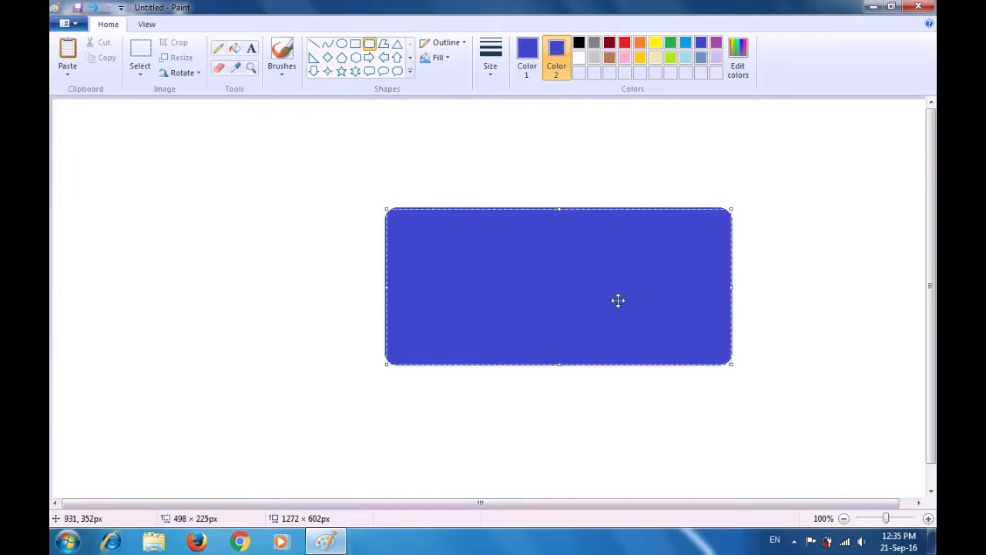
{"action": "left_click_drag", "start_coordinate": [560, 285], "coordinate": [531, 270]}
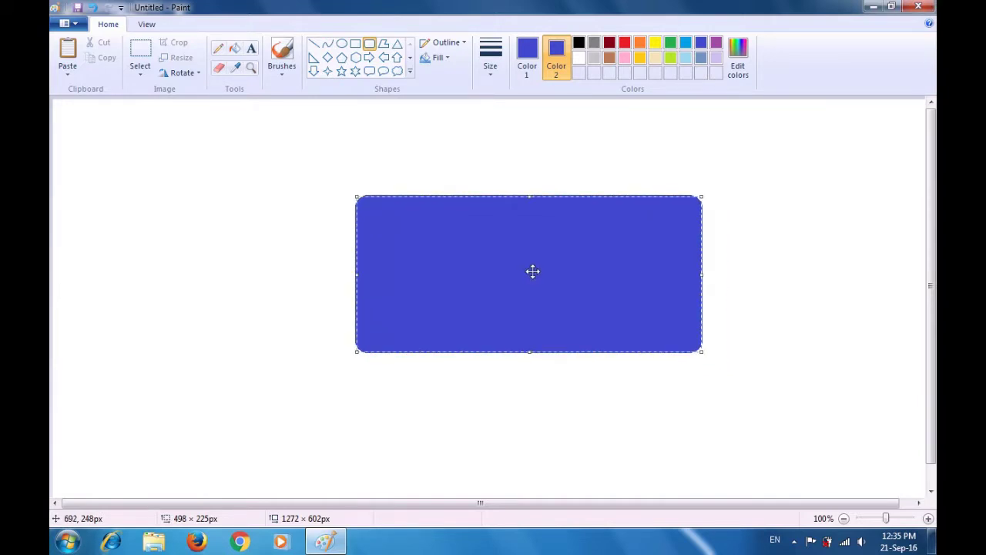
{"action": "left_click", "coordinate": [769, 312]}
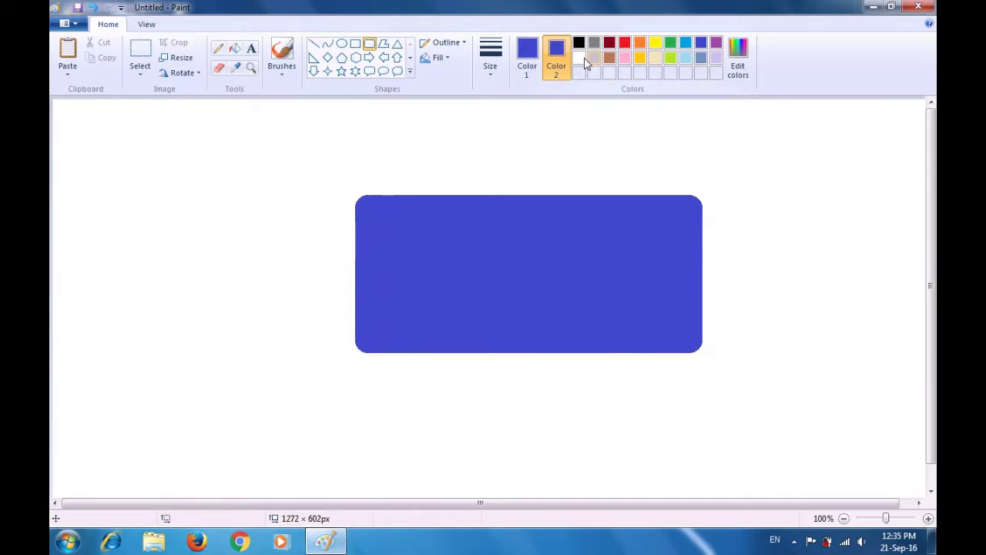
Draw a solid black rounded bar about 311 × 17 px directly beneath the indigo rectangle, roughly centred on its lower edge.
{"action": "left_click", "coordinate": [580, 47]}
{"action": "left_click", "coordinate": [530, 53]}
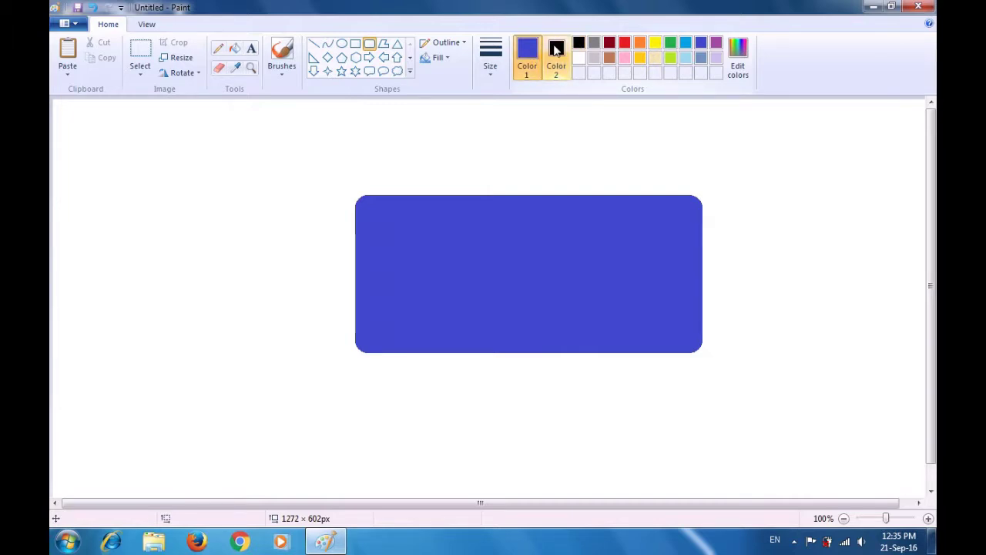
{"action": "left_click", "coordinate": [580, 46]}
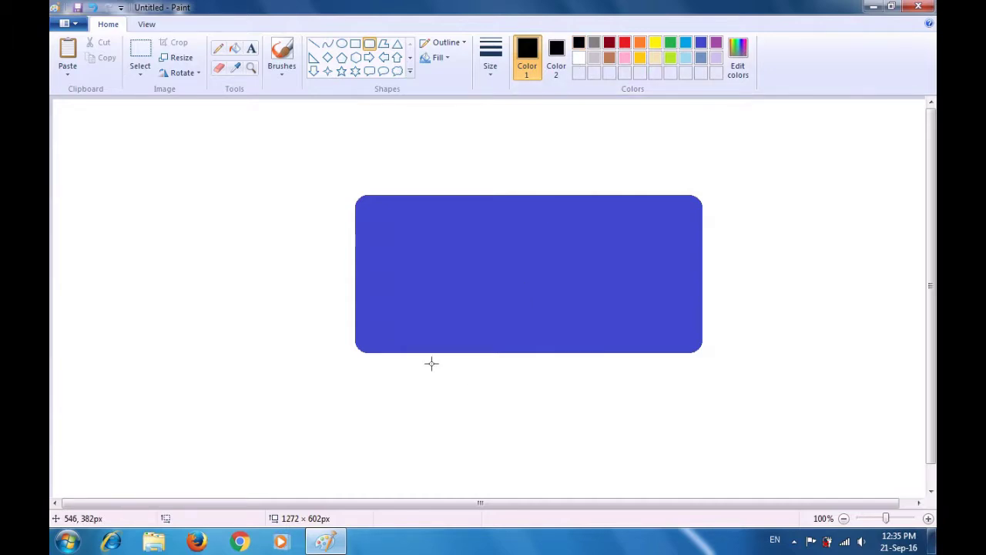
{"action": "mouse_move", "coordinate": [427, 351]}
{"action": "left_mouse_down"}
{"action": "mouse_move", "coordinate": [526, 370]}
{"action": "mouse_move", "coordinate": [643, 364]}
{"action": "left_mouse_up"}
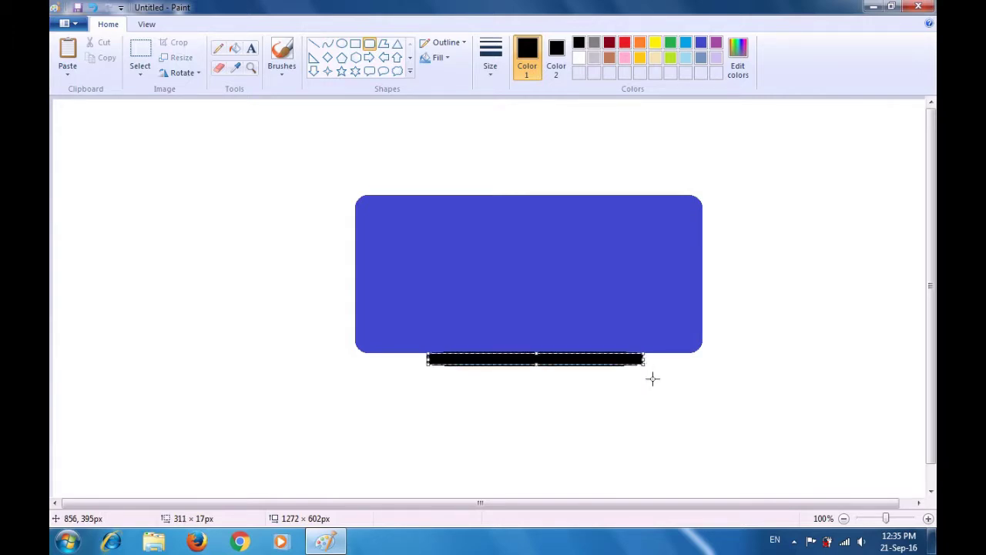
{"action": "left_click", "coordinate": [674, 394]}
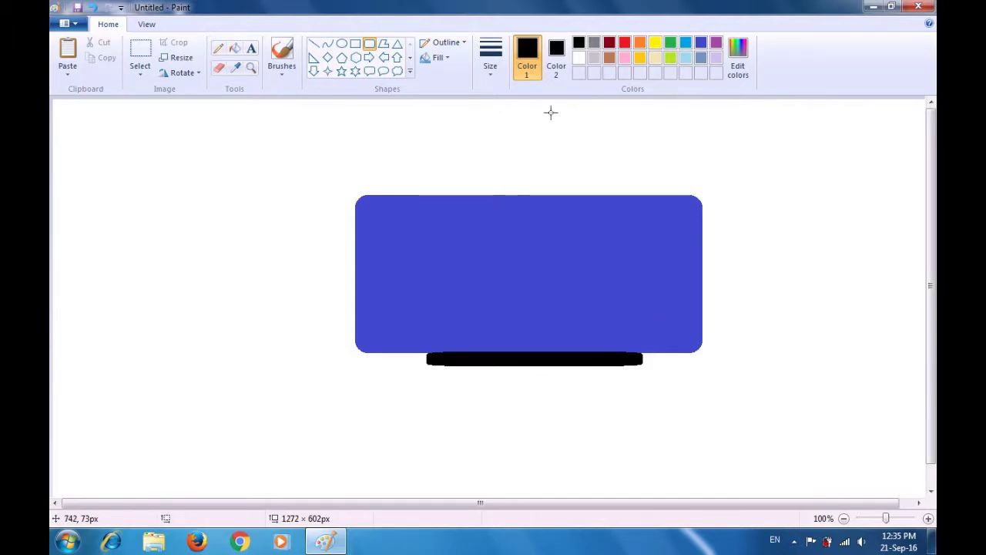
Draw two light-gray rounded buttons on the black bar: one about 35 × 11 px near its right end and a thinner one near its middle.
{"action": "left_click", "coordinate": [593, 62]}
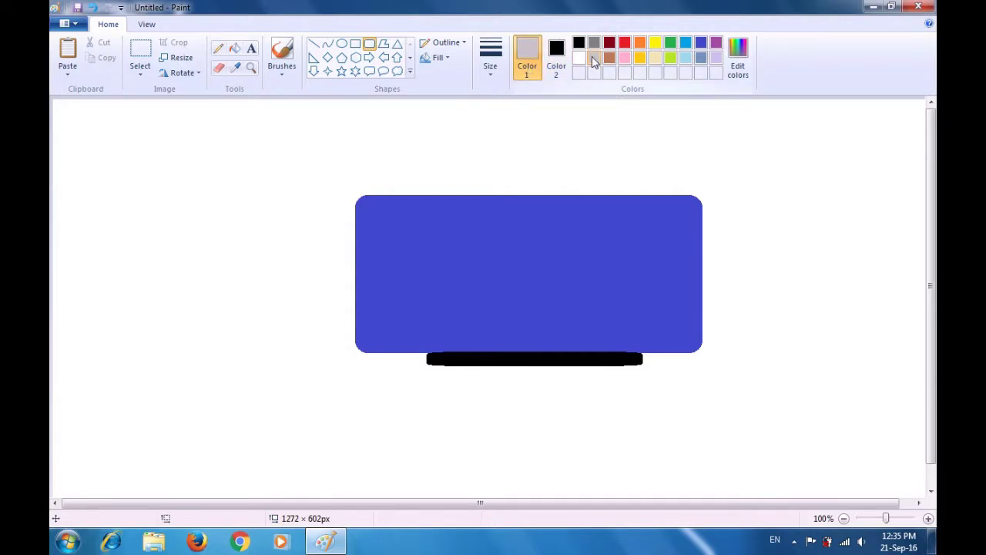
{"action": "left_click", "coordinate": [557, 57]}
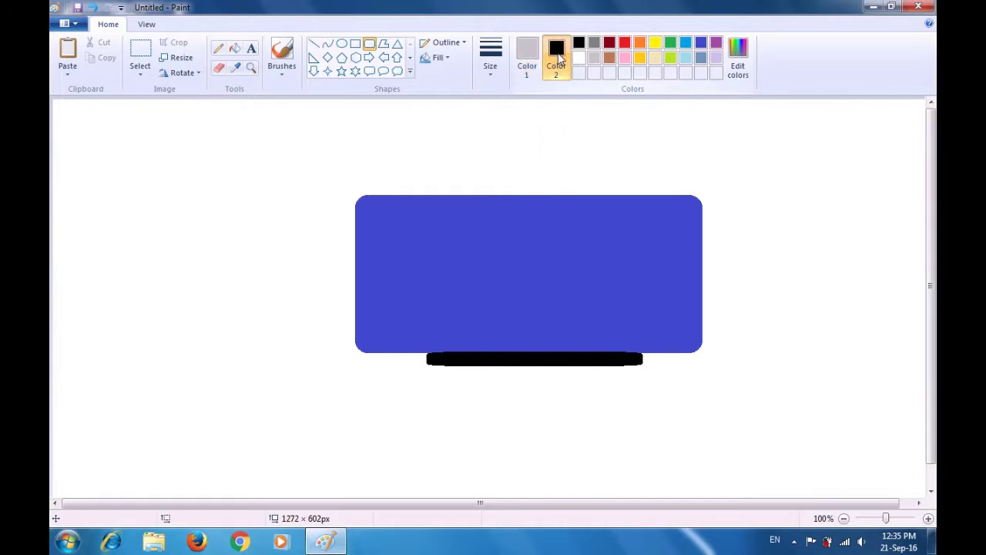
{"action": "left_click", "coordinate": [597, 60]}
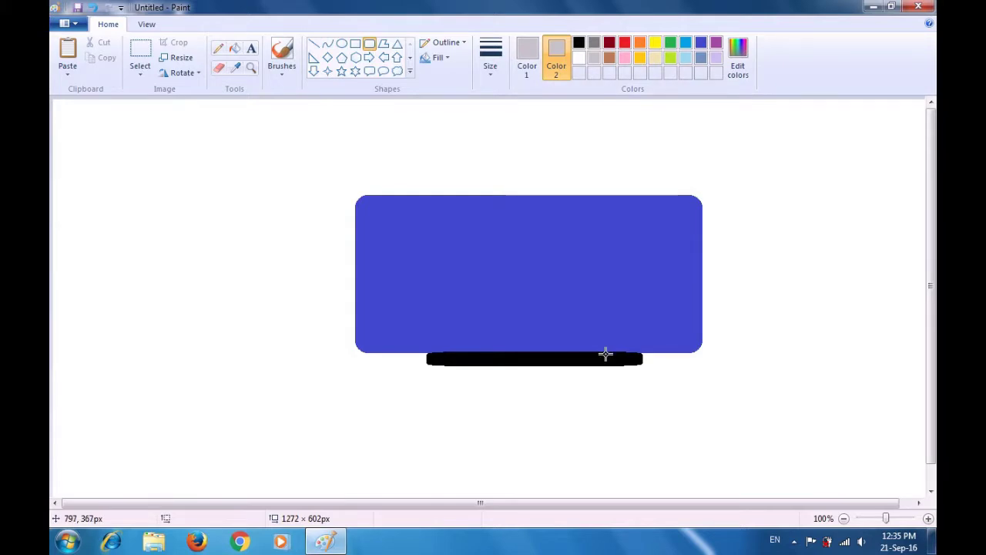
{"action": "left_click_drag", "start_coordinate": [605, 354], "coordinate": [629, 362]}
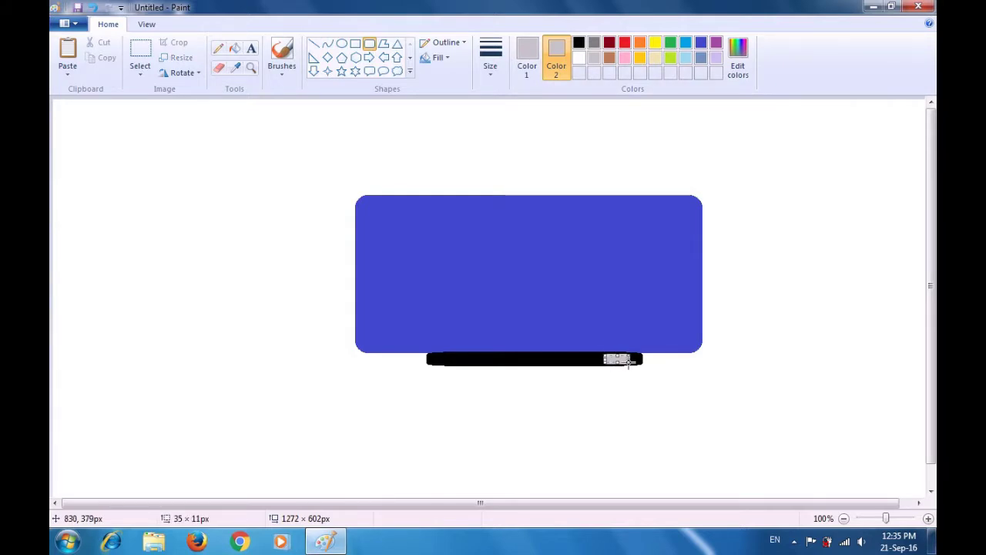
{"action": "left_click", "coordinate": [672, 374]}
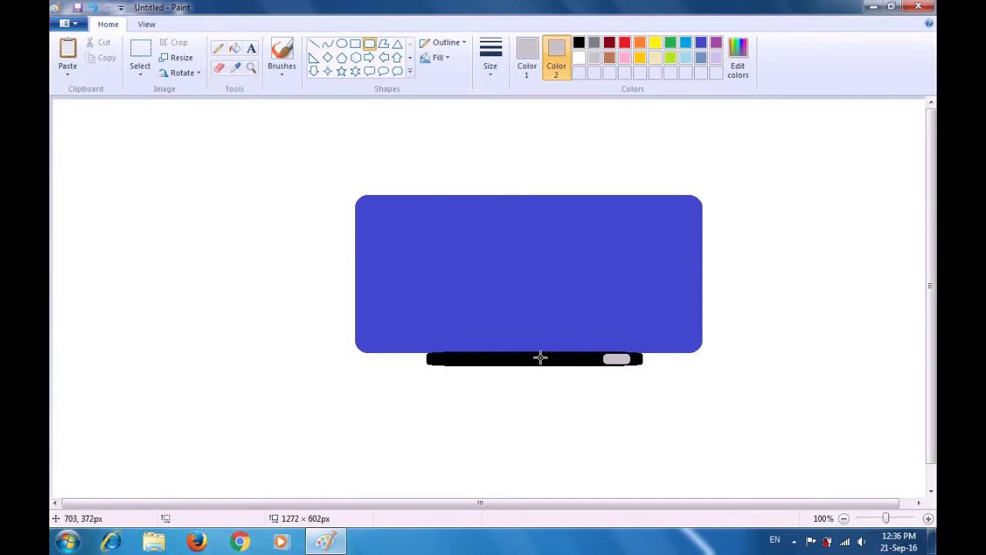
{"action": "left_click_drag", "start_coordinate": [538, 357], "coordinate": [563, 359]}
{"action": "left_click", "coordinate": [599, 392]}
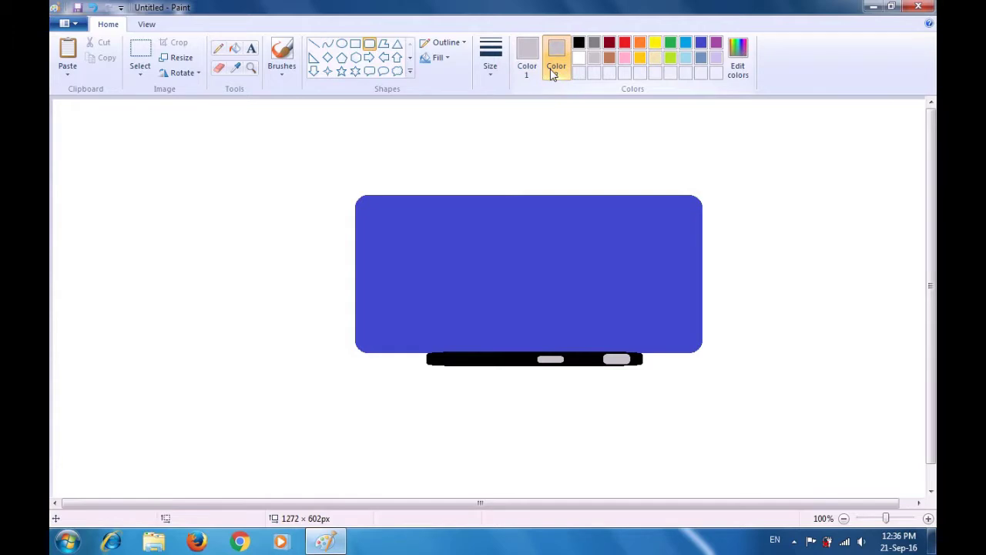
Set Color 2 to black, then duplicate the thin gray button and place the copy just left of the original on the bar.
{"action": "left_click", "coordinate": [579, 44]}
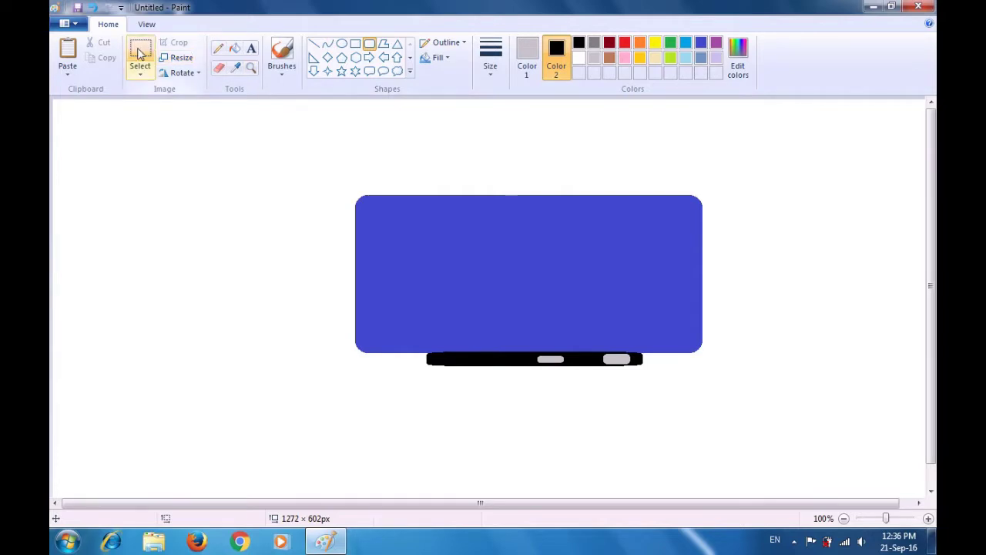
{"action": "left_click", "coordinate": [139, 52]}
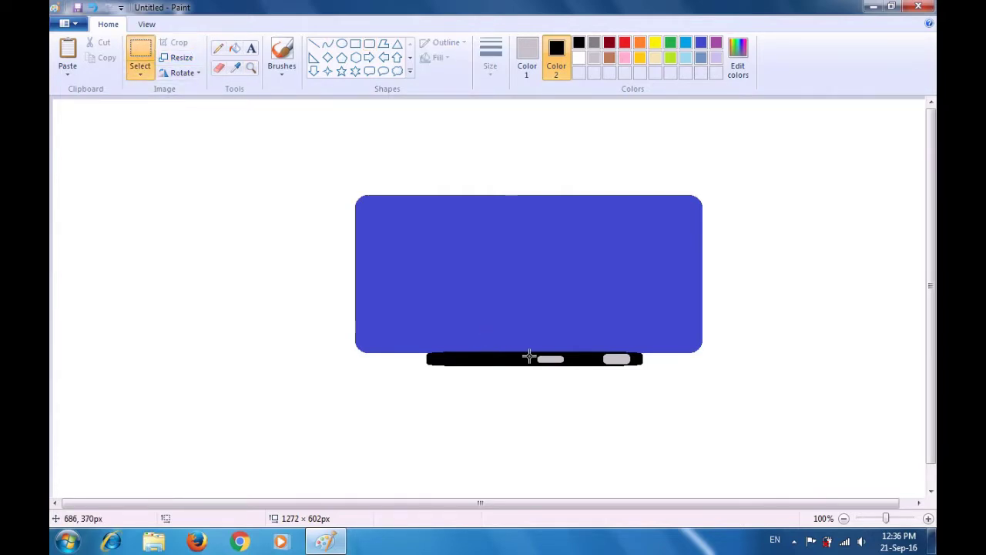
{"action": "left_click_drag", "start_coordinate": [528, 351], "coordinate": [572, 366]}
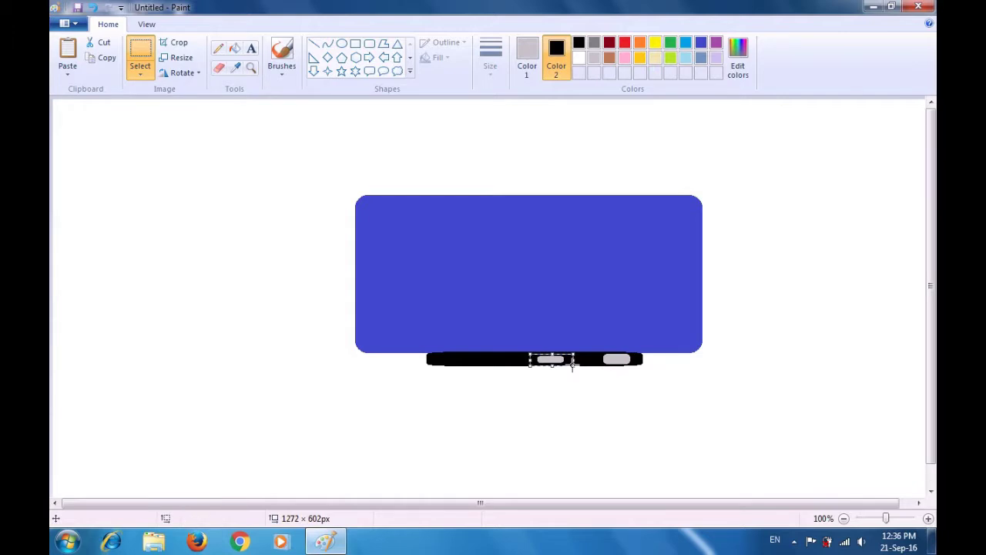
{"action": "key", "text": "ctrl+v"}
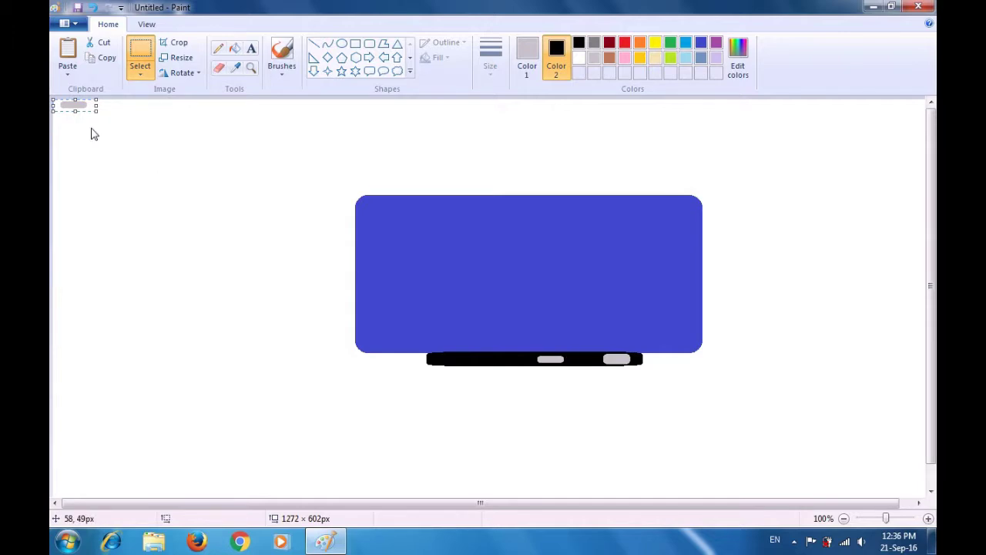
{"action": "left_click", "coordinate": [78, 104]}
{"action": "left_click_drag", "start_coordinate": [78, 105], "coordinate": [522, 360]}
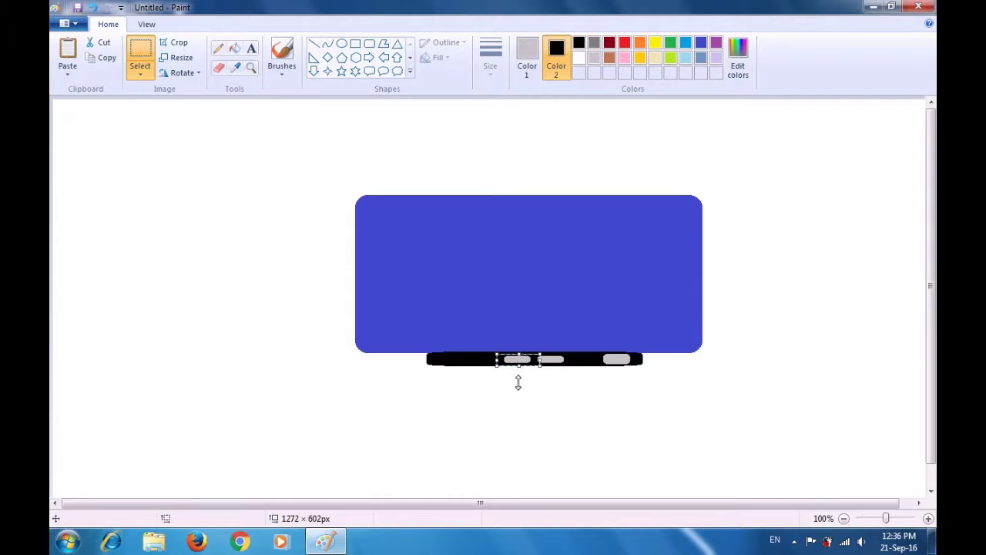
{"action": "left_click", "coordinate": [460, 382]}
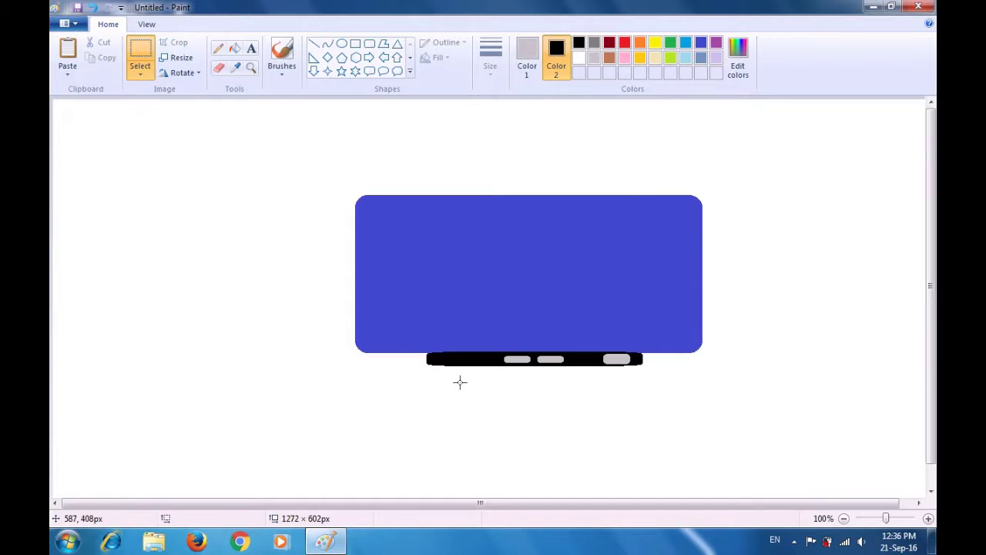
Paste two more copies of the thin gray button and line them up leftward along the black bar.
{"action": "key", "text": "ctrl+v"}
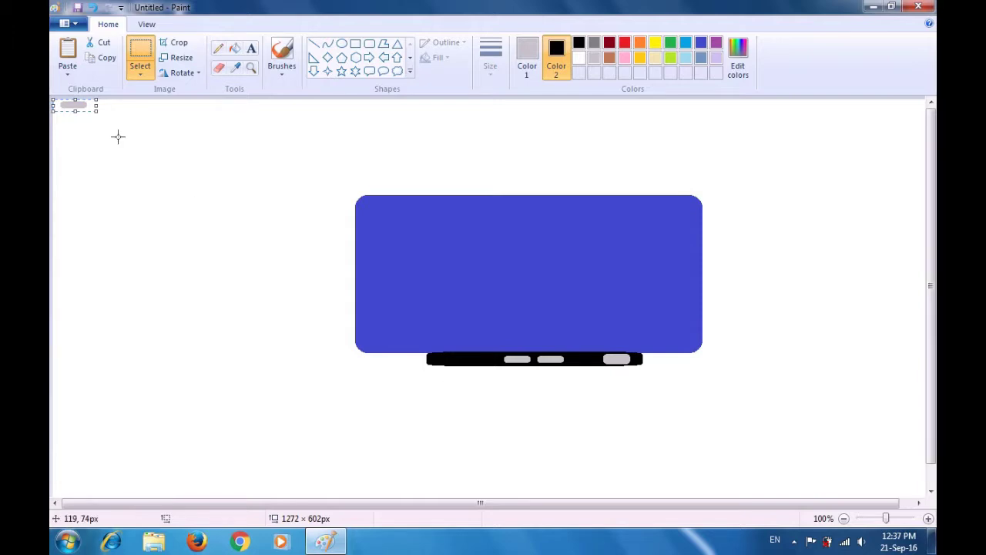
{"action": "left_click_drag", "start_coordinate": [81, 105], "coordinate": [494, 360]}
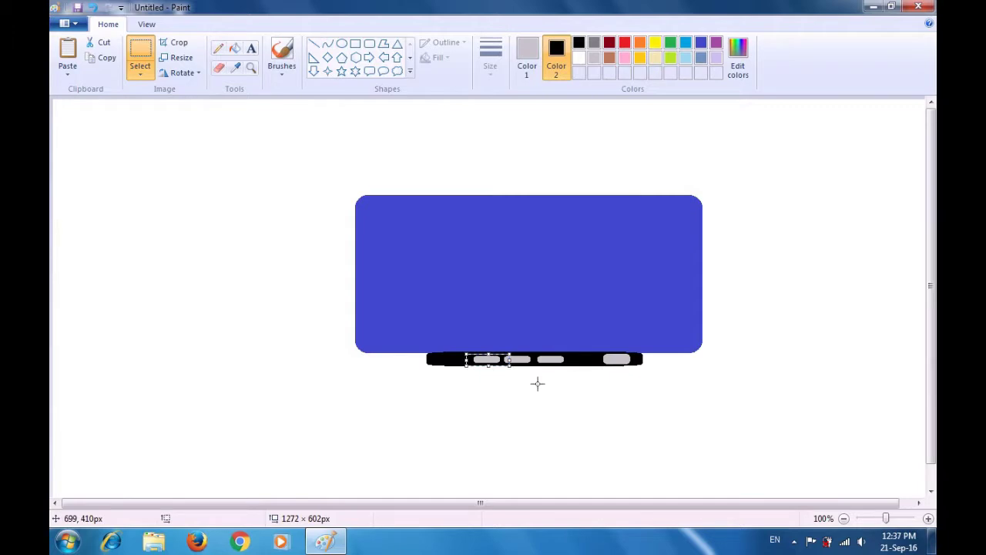
{"action": "left_click", "coordinate": [538, 383]}
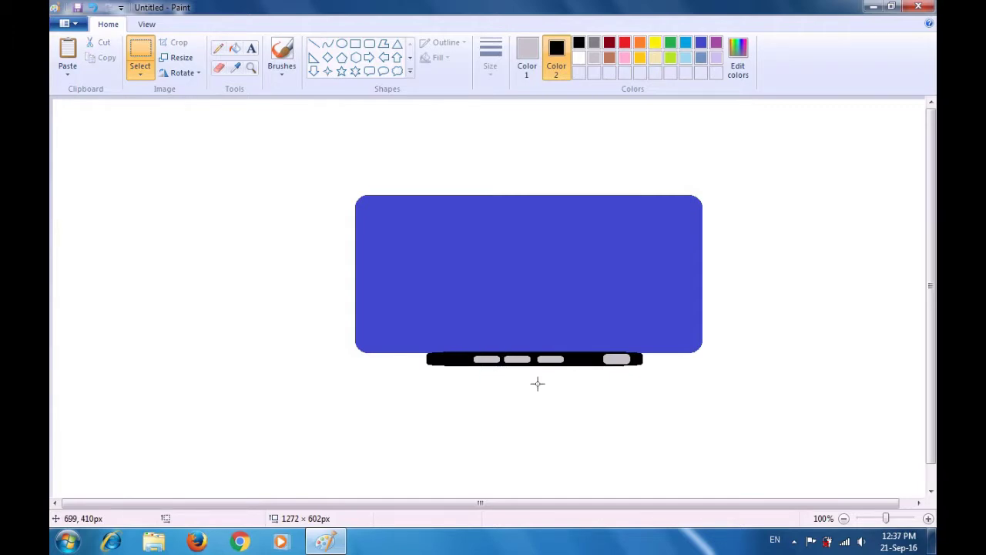
{"action": "key", "text": "ctrl+v"}
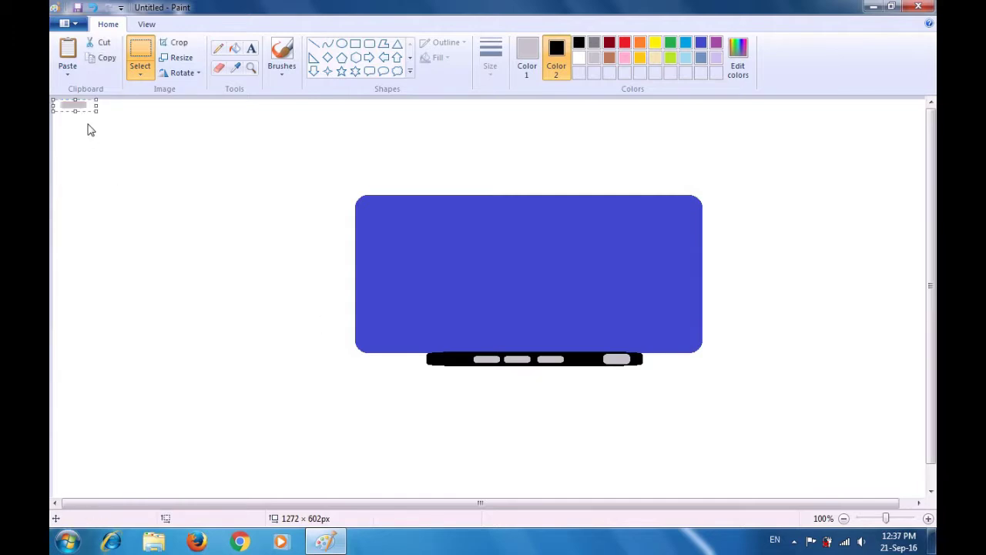
{"action": "left_click_drag", "start_coordinate": [74, 104], "coordinate": [456, 360]}
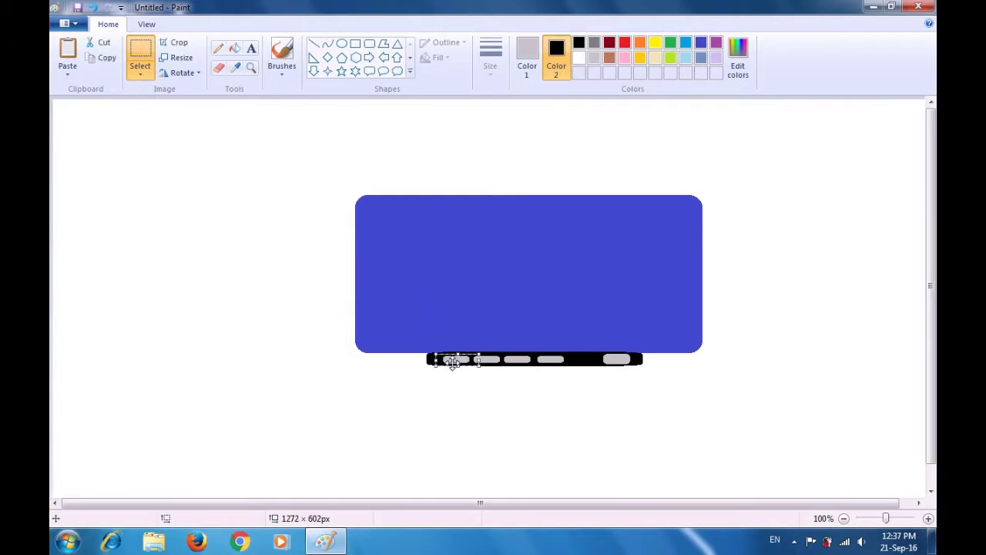
{"action": "left_click", "coordinate": [470, 397]}
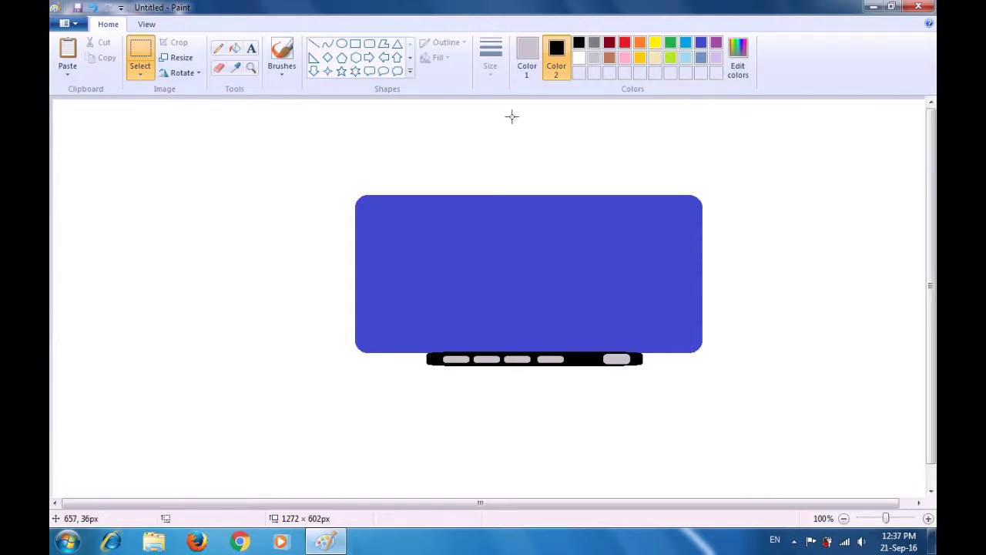
Draw a black S-shaped cable with the Curve tool, about 266 × 131 px, from the bar's right end down to the right.
{"action": "left_click", "coordinate": [530, 72]}
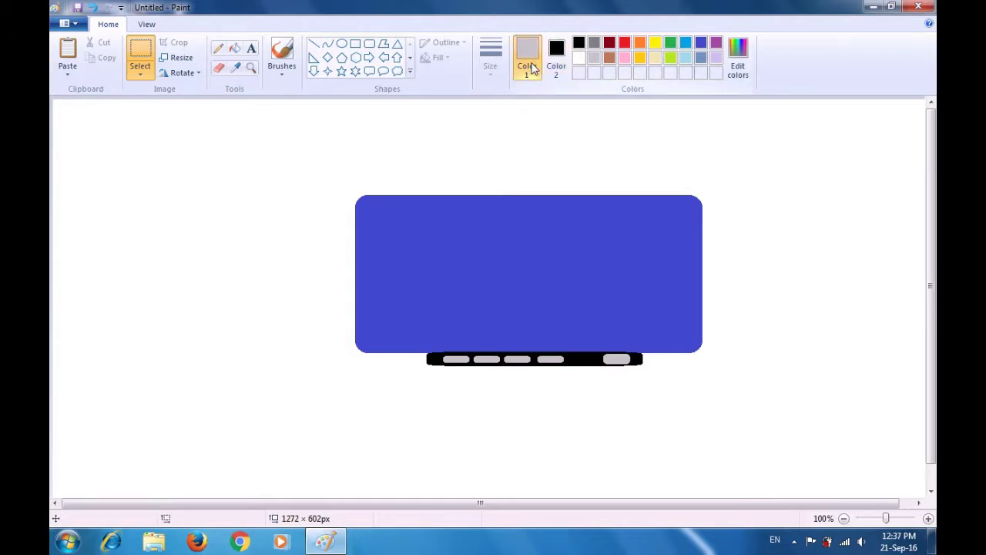
{"action": "left_click", "coordinate": [579, 45]}
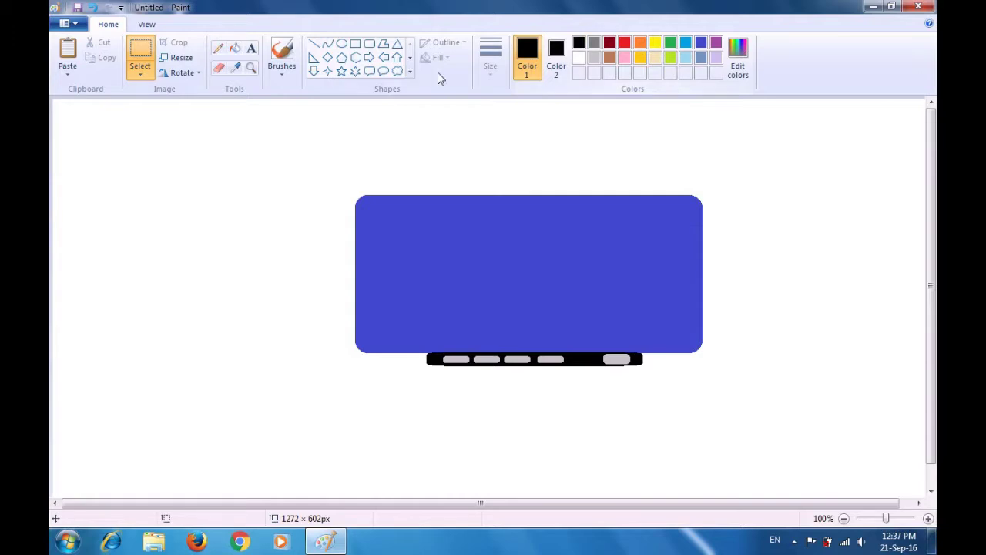
{"action": "left_click", "coordinate": [327, 46]}
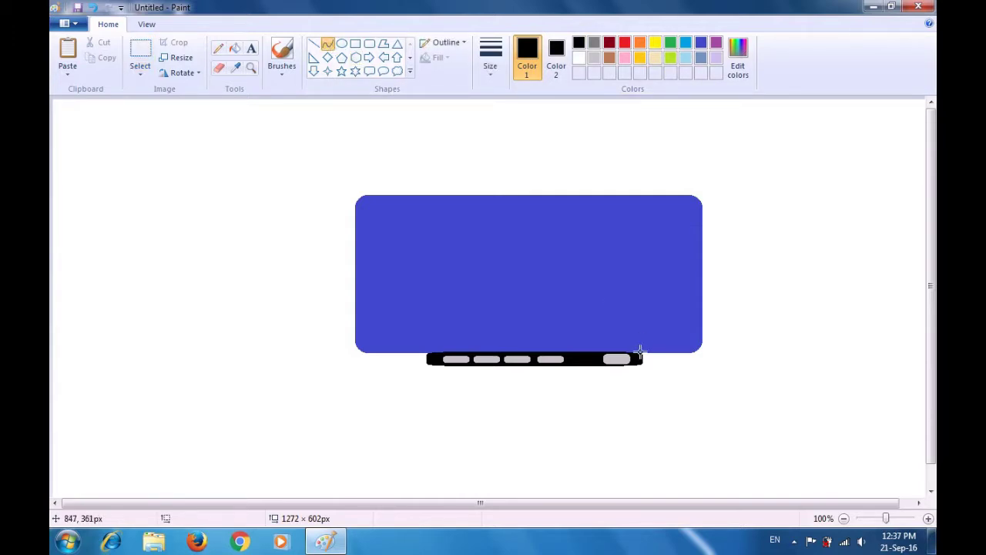
{"action": "left_click_drag", "start_coordinate": [639, 356], "coordinate": [824, 429]}
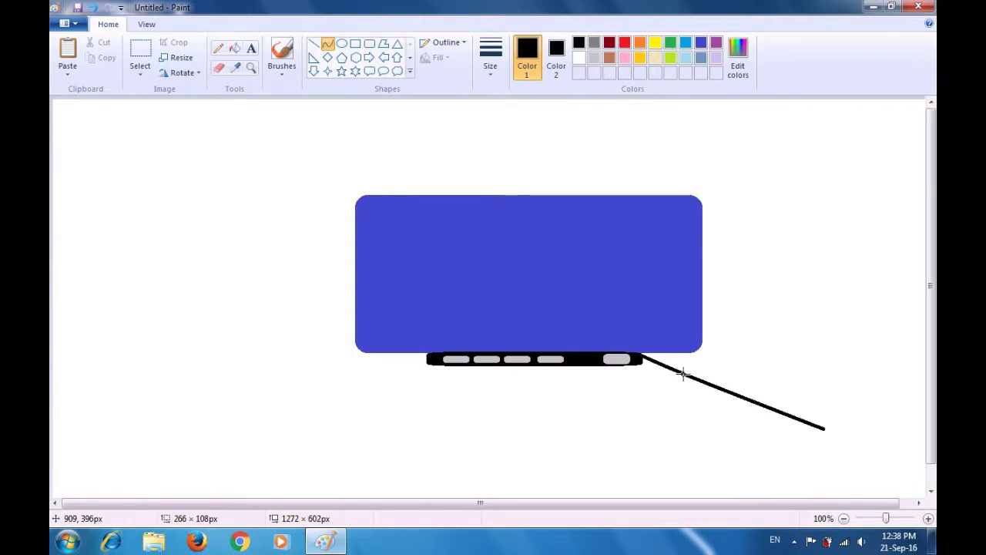
{"action": "left_click_drag", "start_coordinate": [682, 374], "coordinate": [688, 366]}
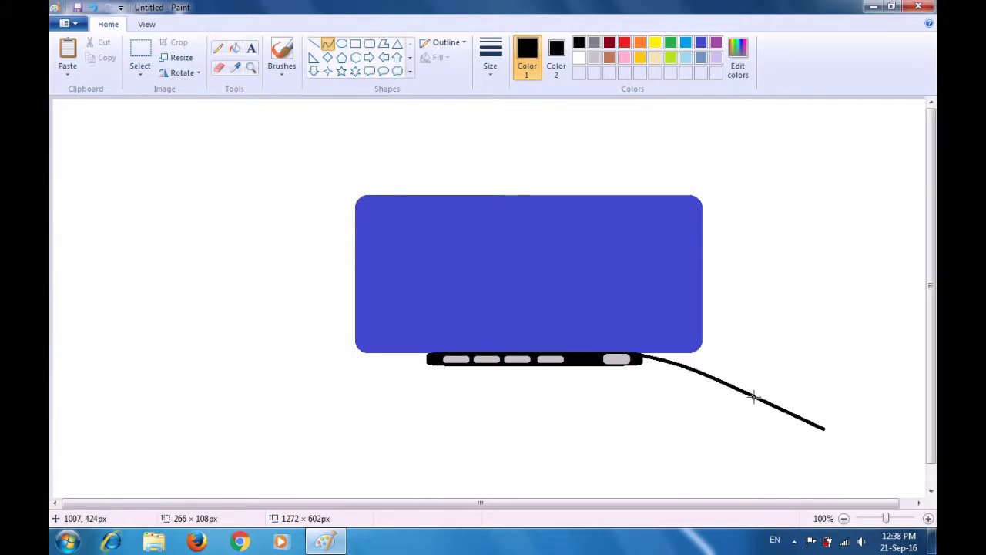
{"action": "left_click_drag", "start_coordinate": [754, 396], "coordinate": [732, 445]}
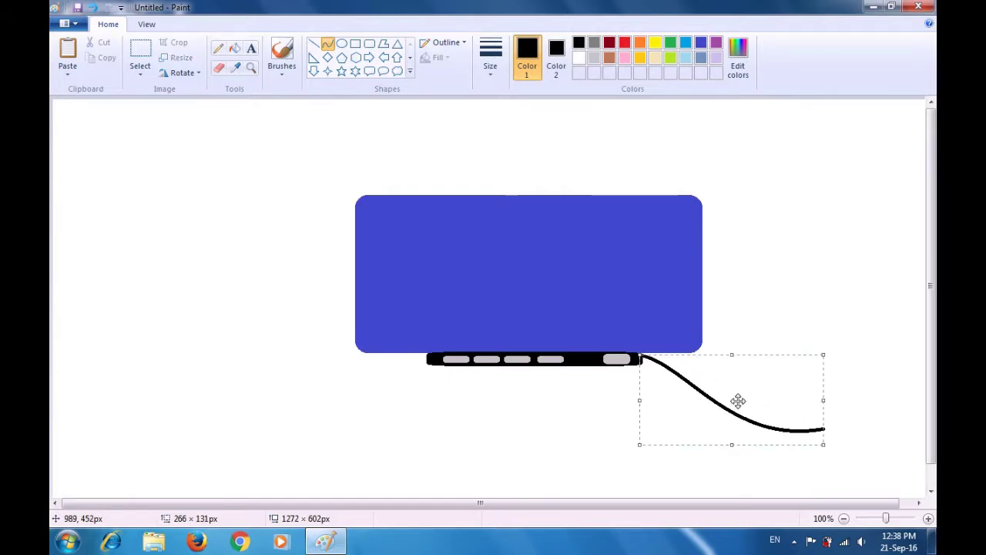
{"action": "left_click", "coordinate": [741, 329]}
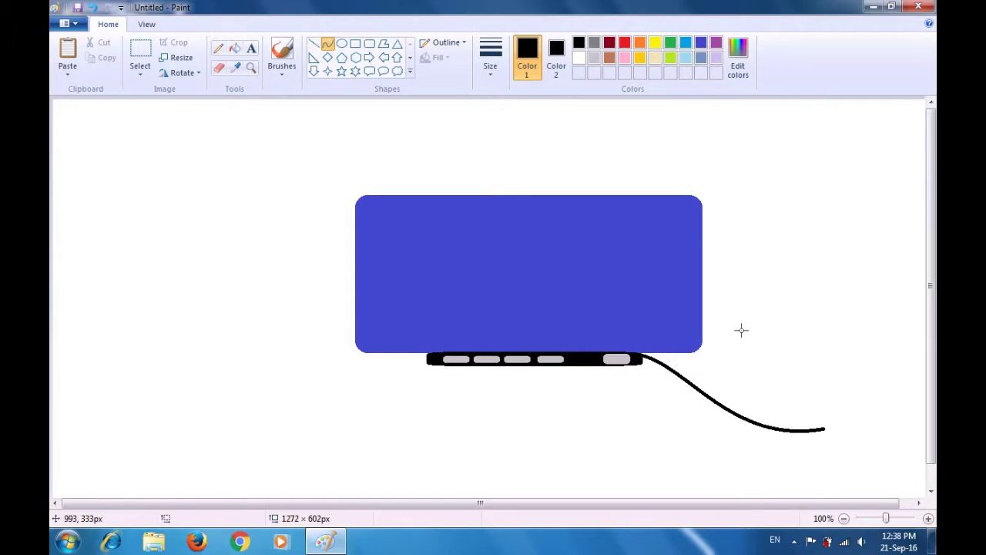
Set Color 2 to white and draw a small black-outlined rectangle about 13 × 11 px at the cable's free end.
{"action": "left_click", "coordinate": [556, 60]}
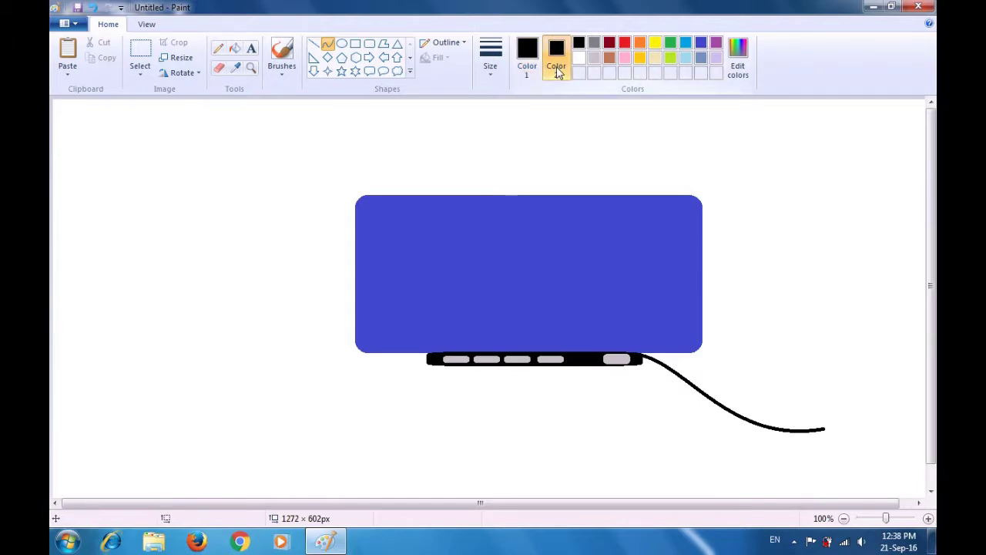
{"action": "left_click", "coordinate": [576, 58]}
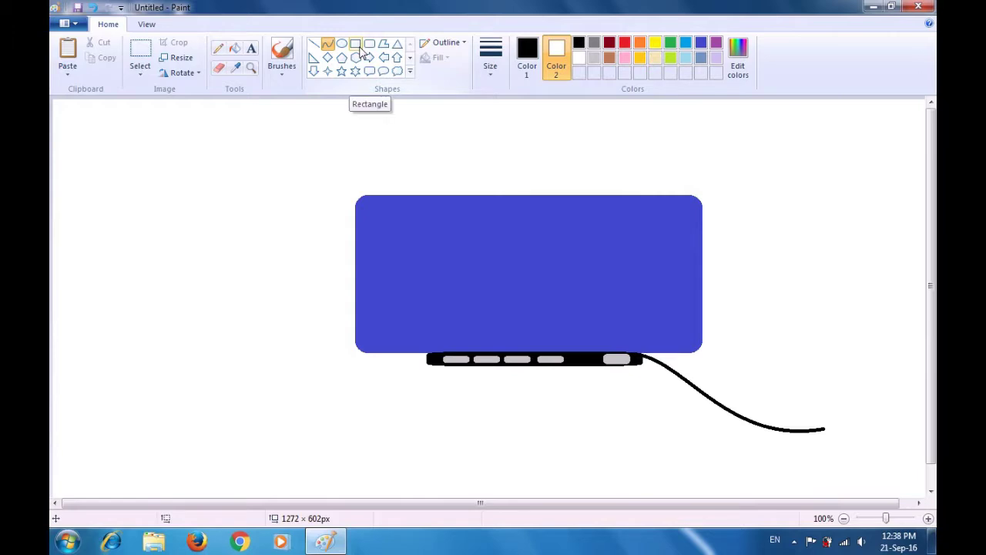
{"action": "left_click", "coordinate": [359, 48]}
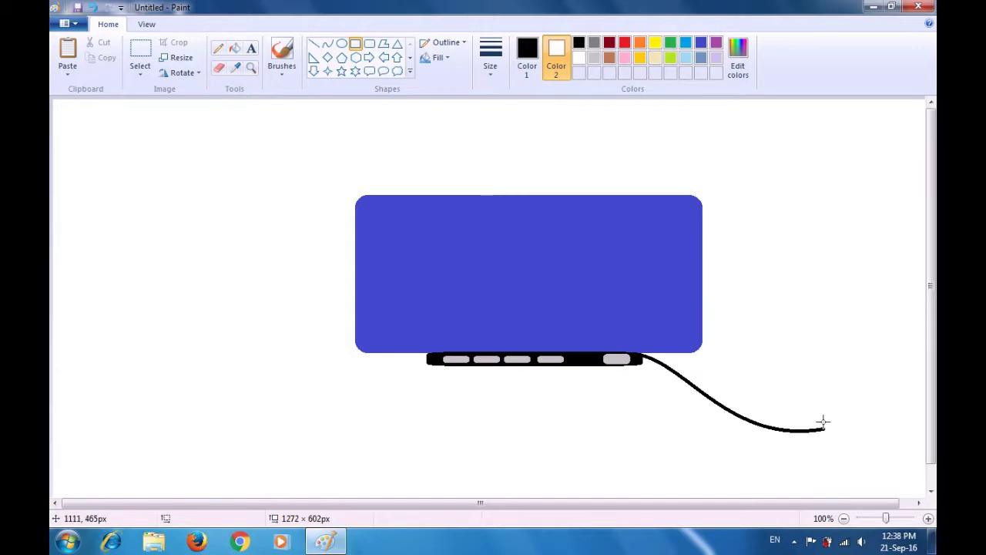
{"action": "left_click_drag", "start_coordinate": [824, 422], "coordinate": [832, 431]}
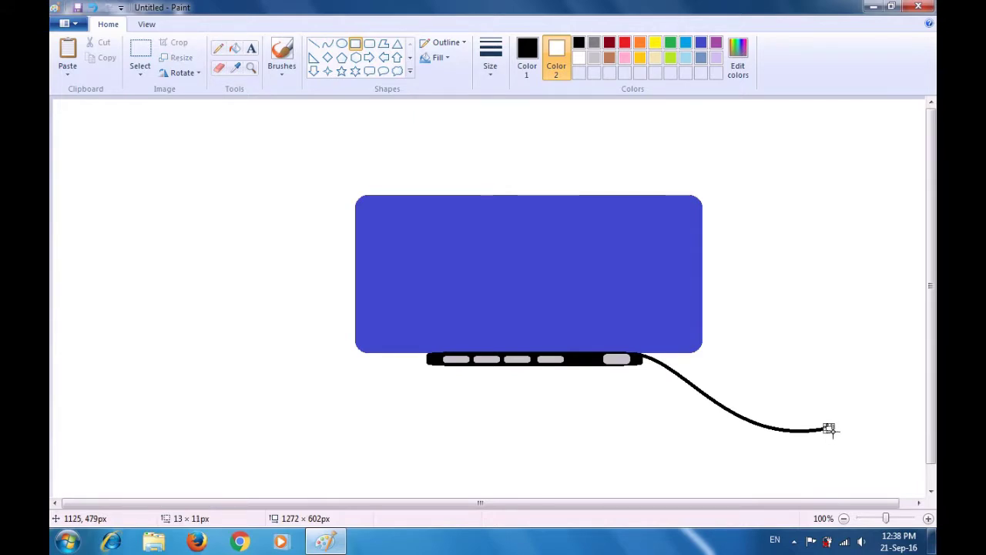
{"action": "left_click", "coordinate": [853, 392]}
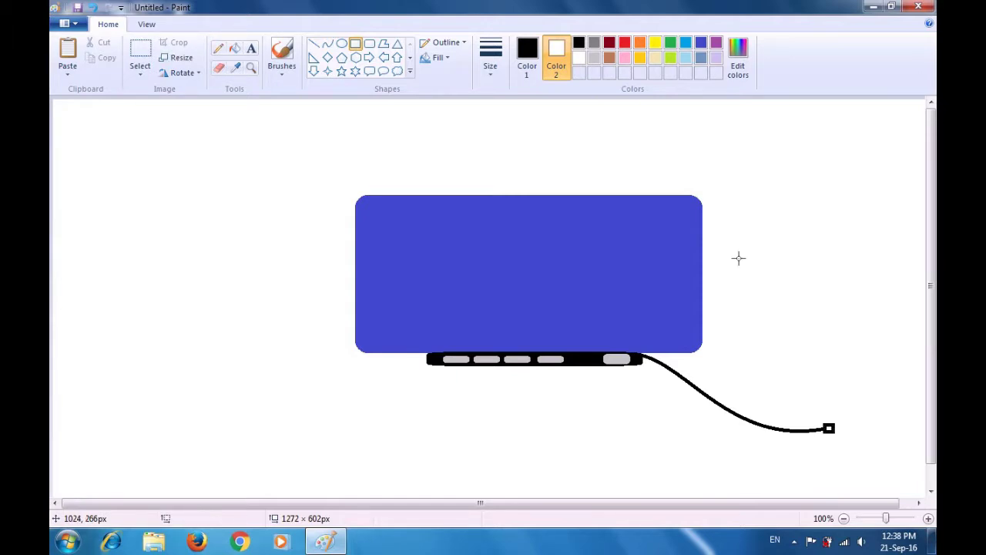
Draw two short horizontal prongs with the thinnest line, extending from the right side of the small plug rectangle.
{"action": "left_click", "coordinate": [490, 77]}
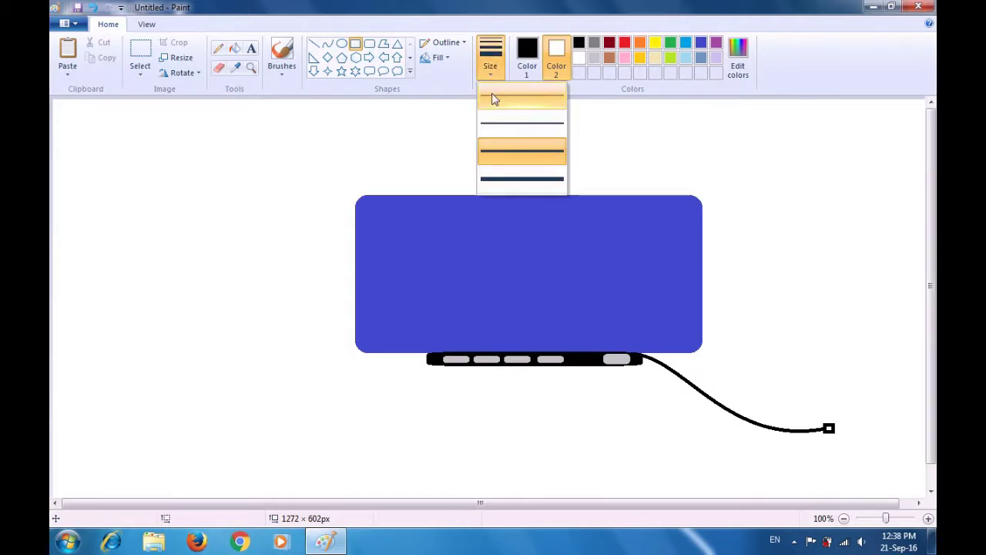
{"action": "left_click", "coordinate": [493, 98]}
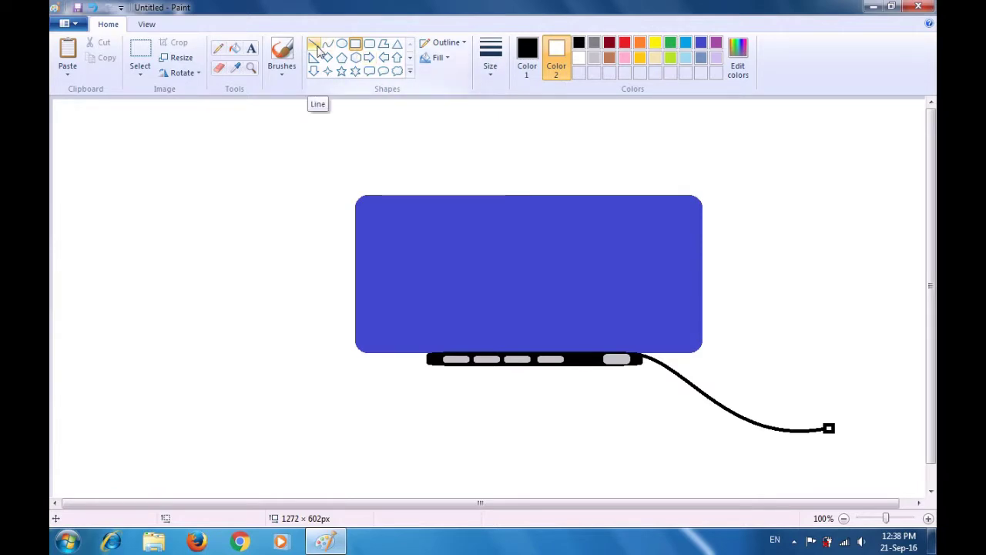
{"action": "left_click", "coordinate": [315, 46]}
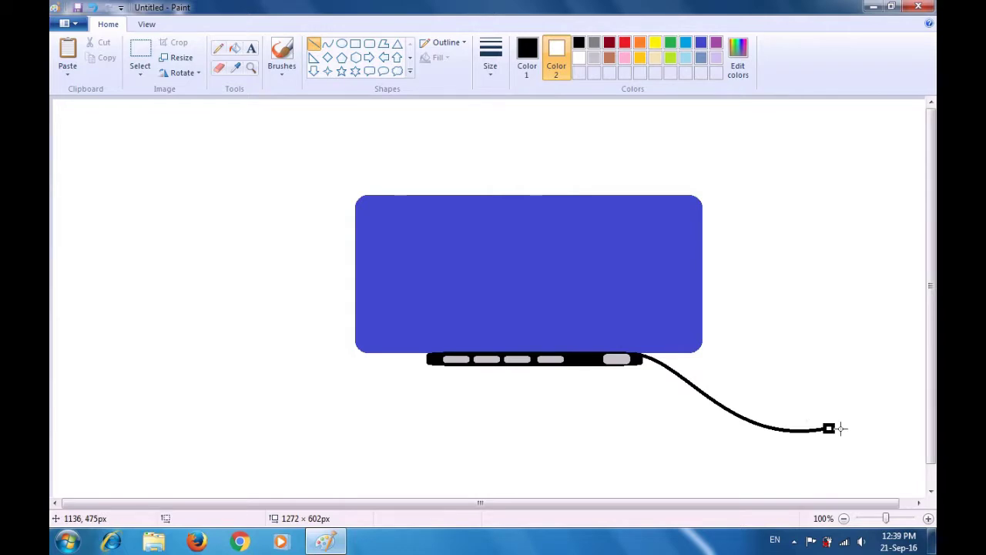
{"action": "left_click_drag", "start_coordinate": [834, 428], "coordinate": [842, 426]}
{"action": "left_click_drag", "start_coordinate": [837, 429], "coordinate": [854, 429]}
{"action": "left_click", "coordinate": [859, 424]}
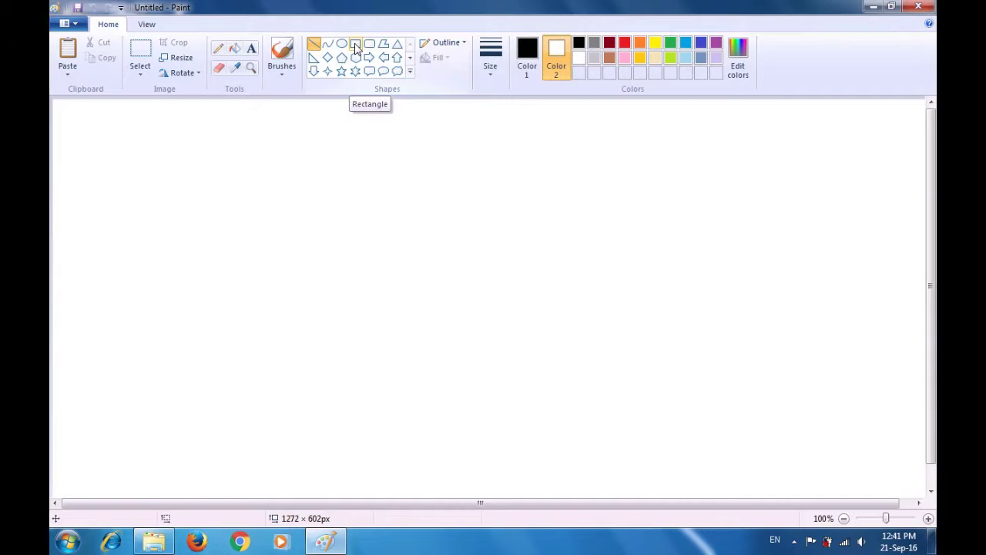
Draw a large rectangle about 623 × 409 px on the blank canvas, using the thinnest black outline.
{"action": "left_click", "coordinate": [355, 45]}
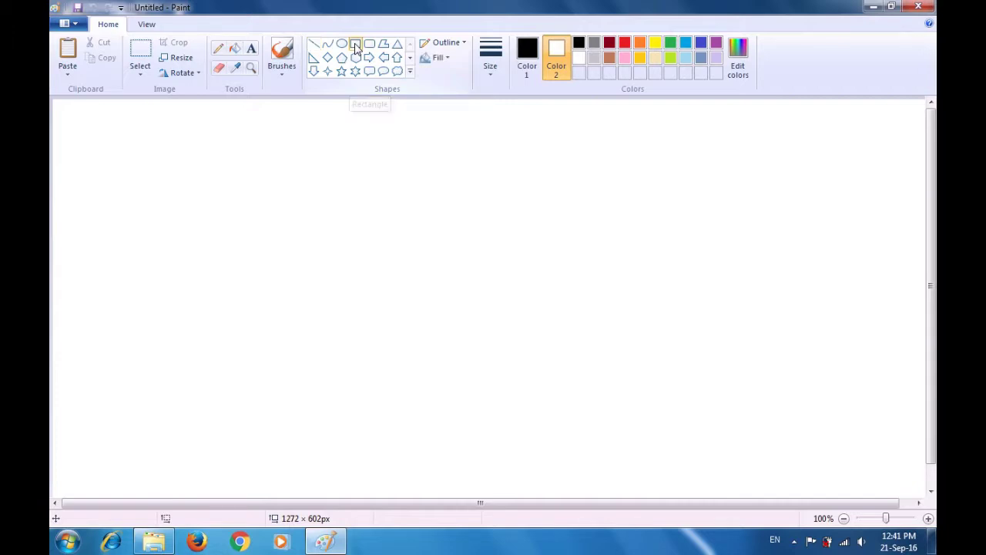
{"action": "left_click", "coordinate": [488, 76]}
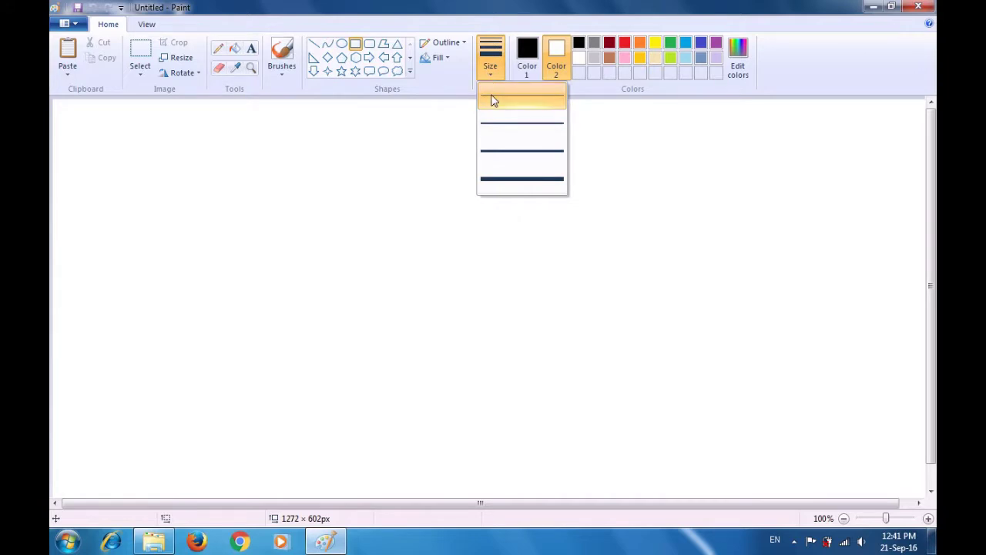
{"action": "left_click", "coordinate": [493, 100]}
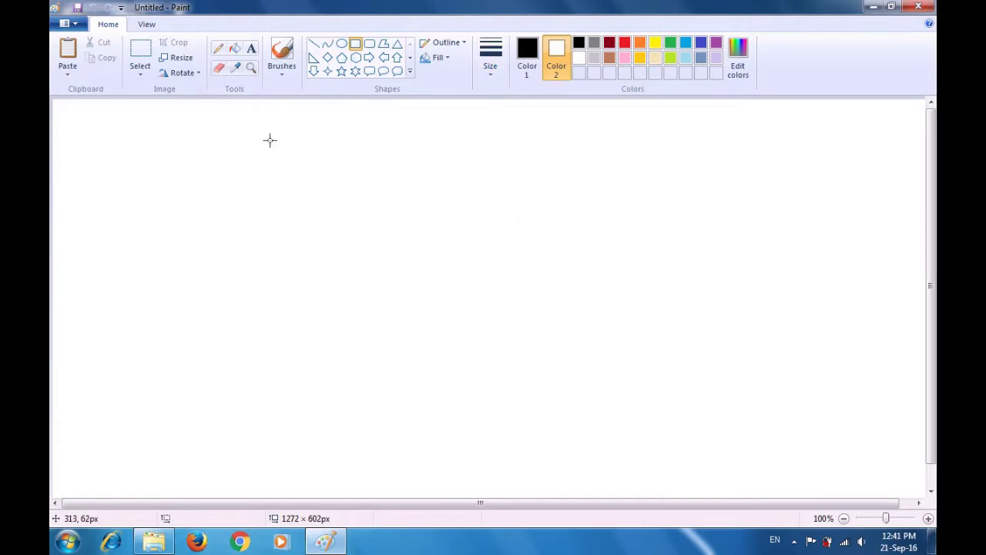
{"action": "left_click_drag", "start_coordinate": [268, 132], "coordinate": [700, 417]}
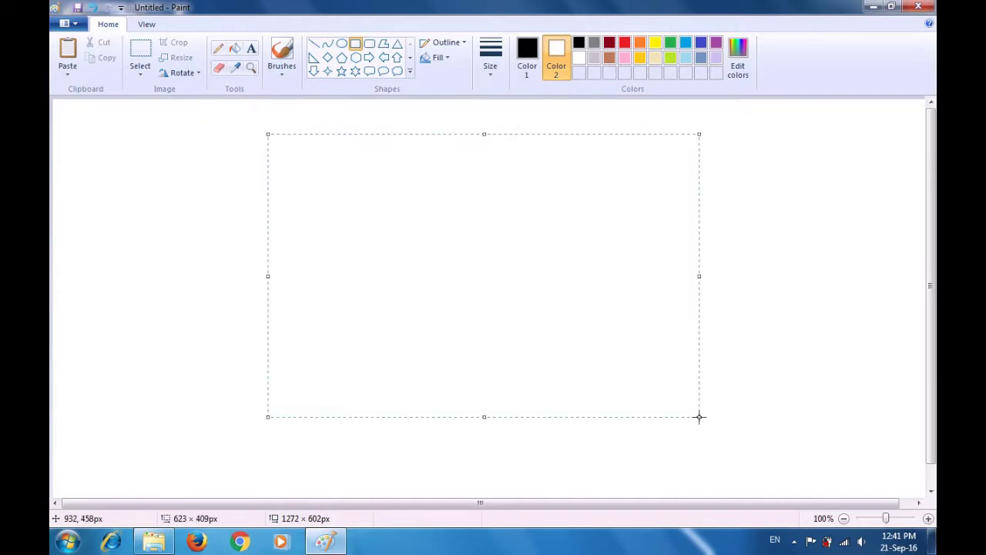
{"action": "left_click", "coordinate": [746, 351]}
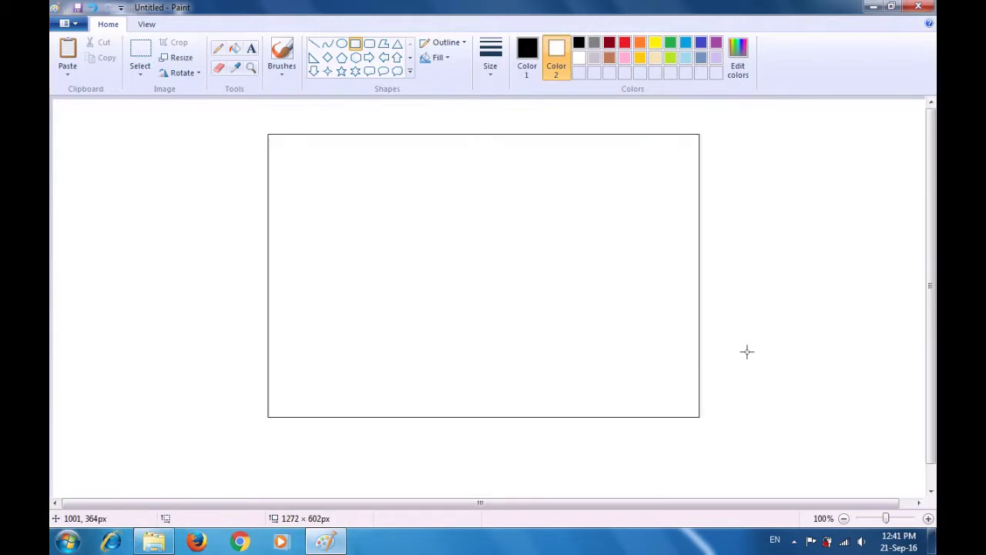
Start a half leaf outline with black curves, from the rectangle's lower middle to a lower-left tip and up to the first notch.
{"action": "left_click", "coordinate": [527, 62]}
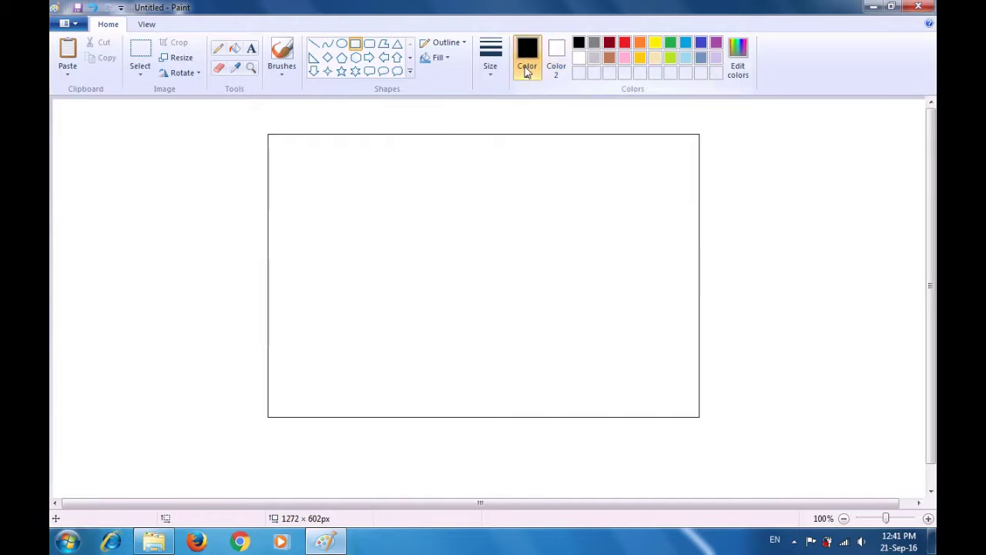
{"action": "left_click", "coordinate": [328, 45]}
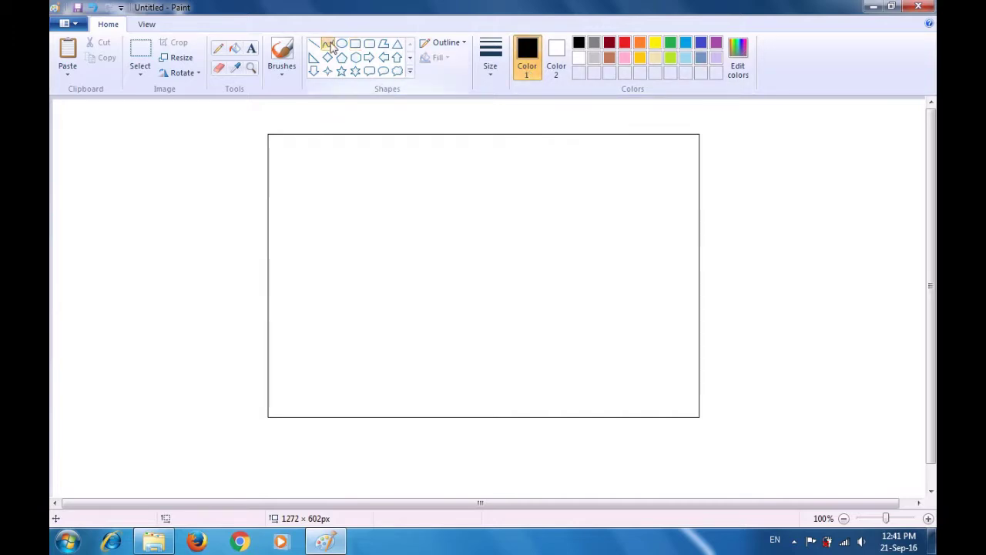
{"action": "left_click", "coordinate": [329, 45]}
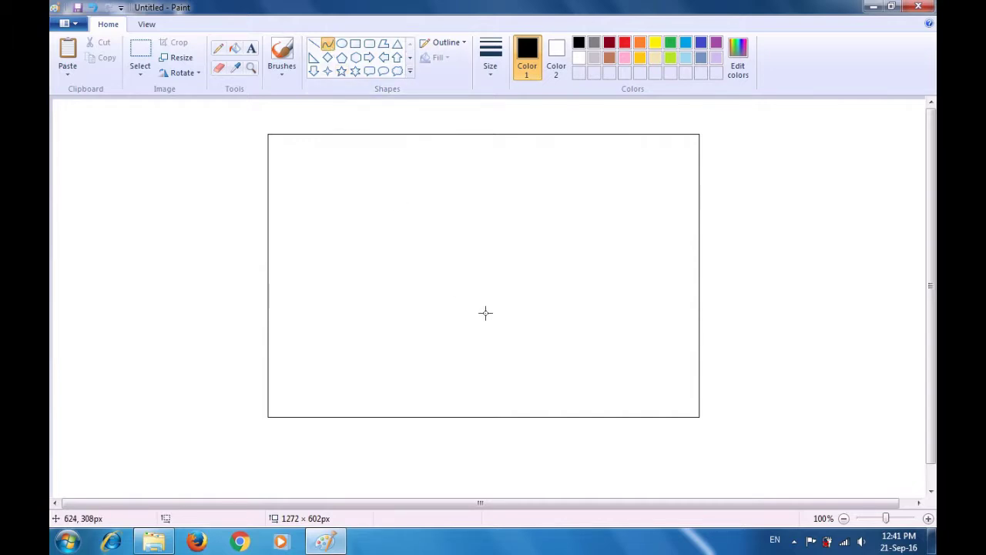
{"action": "left_click_drag", "start_coordinate": [486, 312], "coordinate": [431, 323]}
{"action": "left_click_drag", "start_coordinate": [469, 311], "coordinate": [458, 331]}
{"action": "left_click", "coordinate": [464, 275]}
{"action": "left_click_drag", "start_coordinate": [432, 322], "coordinate": [446, 287]}
Extend the leaf outline from the first notch with a curve about 45 × 35 px up-left, plus a short segment about 18 × 3 px inward.
{"action": "left_click_drag", "start_coordinate": [446, 303], "coordinate": [416, 279]}
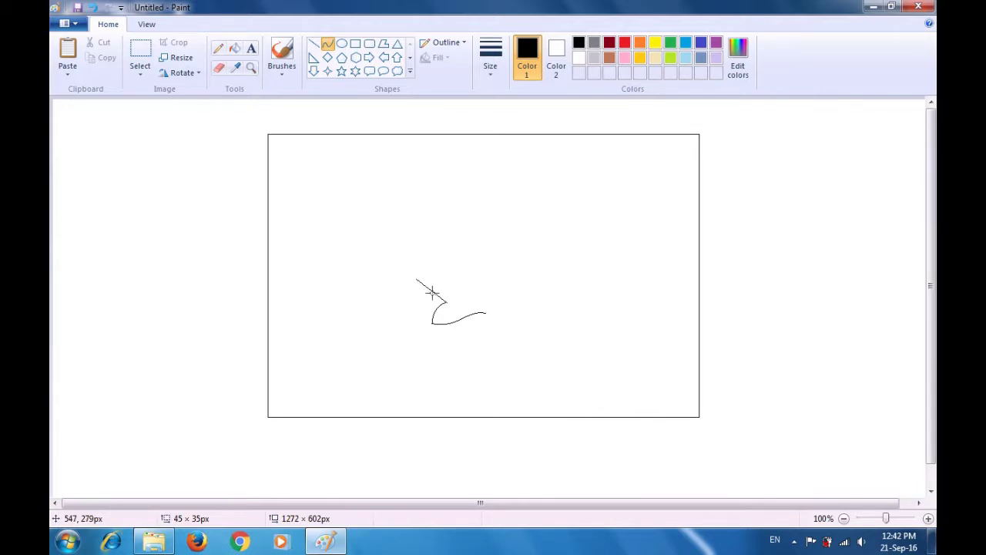
{"action": "mouse_move", "coordinate": [419, 286]}
{"action": "left_mouse_down"}
{"action": "mouse_move", "coordinate": [430, 298]}
{"action": "mouse_move", "coordinate": [422, 284]}
{"action": "mouse_move", "coordinate": [422, 293]}
{"action": "left_mouse_up"}
{"action": "left_click", "coordinate": [433, 254]}
{"action": "left_click_drag", "start_coordinate": [416, 280], "coordinate": [428, 282]}
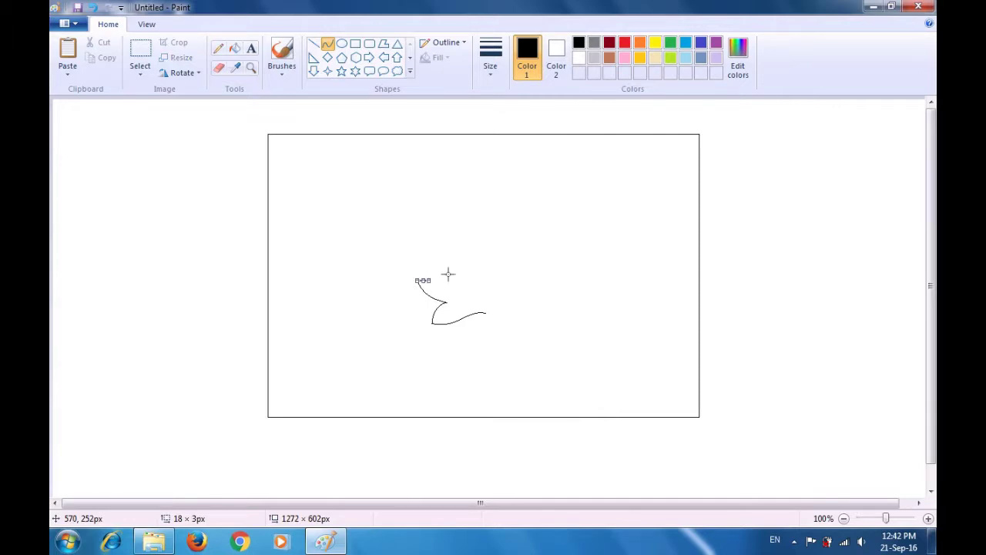
{"action": "key", "text": "Return"}
Shape the leaf's large left lobe with a curve to its tip, one back to the inner notch, and a steep curve upward.
{"action": "left_click_drag", "start_coordinate": [429, 282], "coordinate": [405, 265]}
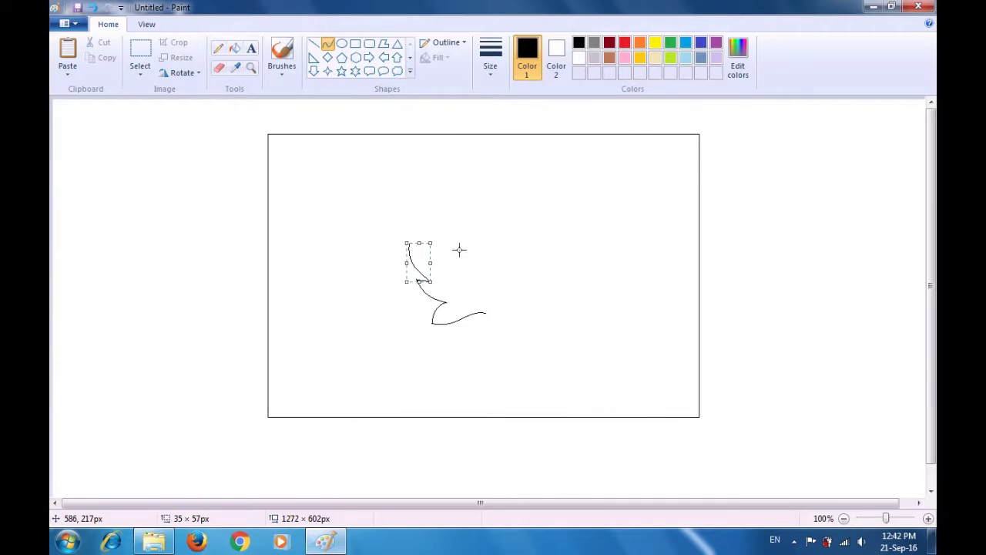
{"action": "left_click", "coordinate": [459, 249]}
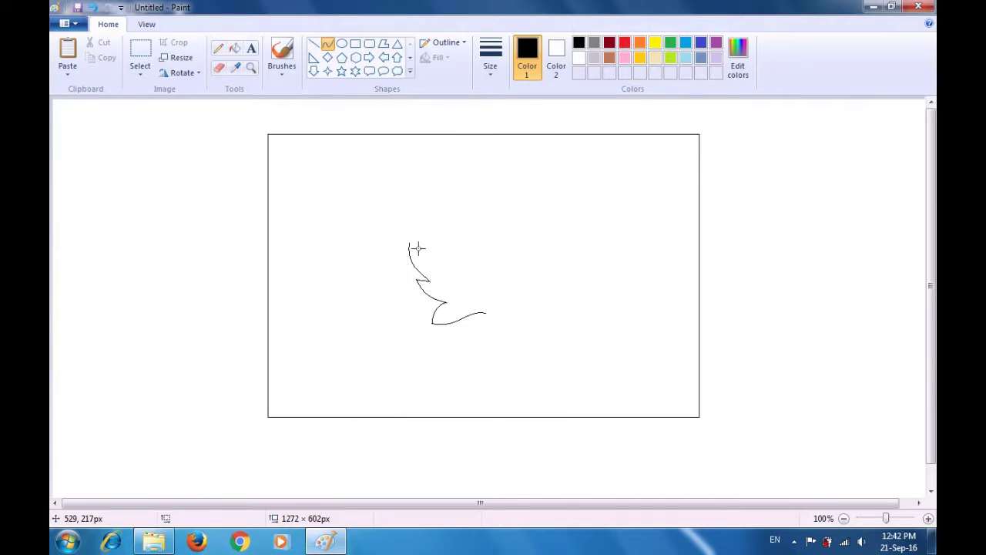
{"action": "left_click_drag", "start_coordinate": [409, 244], "coordinate": [437, 236]}
{"action": "left_click", "coordinate": [441, 204]}
{"action": "mouse_move", "coordinate": [451, 255]}
{"action": "left_mouse_down"}
{"action": "mouse_move", "coordinate": [455, 217]}
{"action": "mouse_move", "coordinate": [450, 241]}
{"action": "mouse_move", "coordinate": [448, 230]}
{"action": "left_mouse_up"}
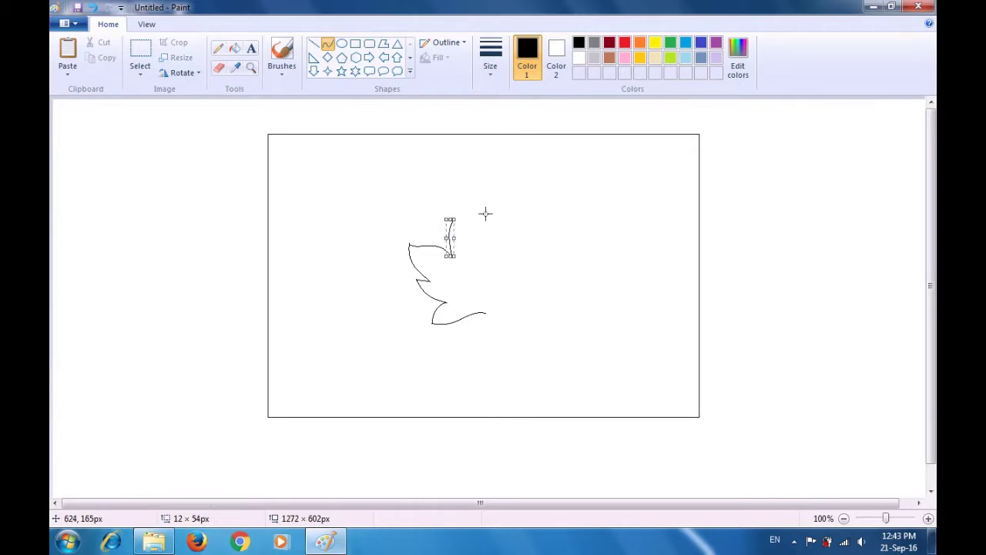
{"action": "left_click", "coordinate": [485, 214]}
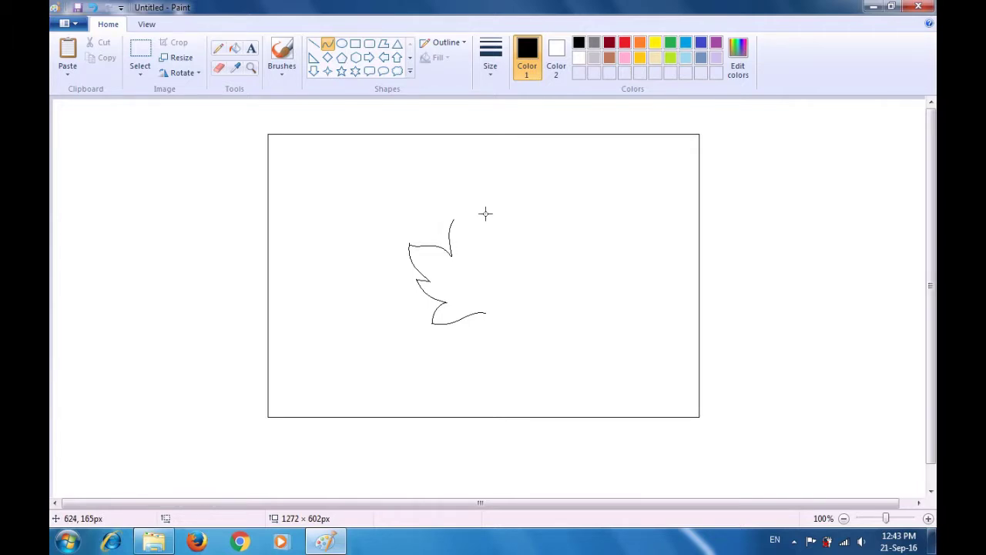
Add a tiny downward notch and finish the half leaf outline with a curve about 48 × 93 px up to the top tip.
{"action": "left_click", "coordinate": [455, 220]}
{"action": "left_click_drag", "start_coordinate": [454, 221], "coordinate": [457, 228]}
{"action": "left_click_drag", "start_coordinate": [457, 228], "coordinate": [485, 164]}
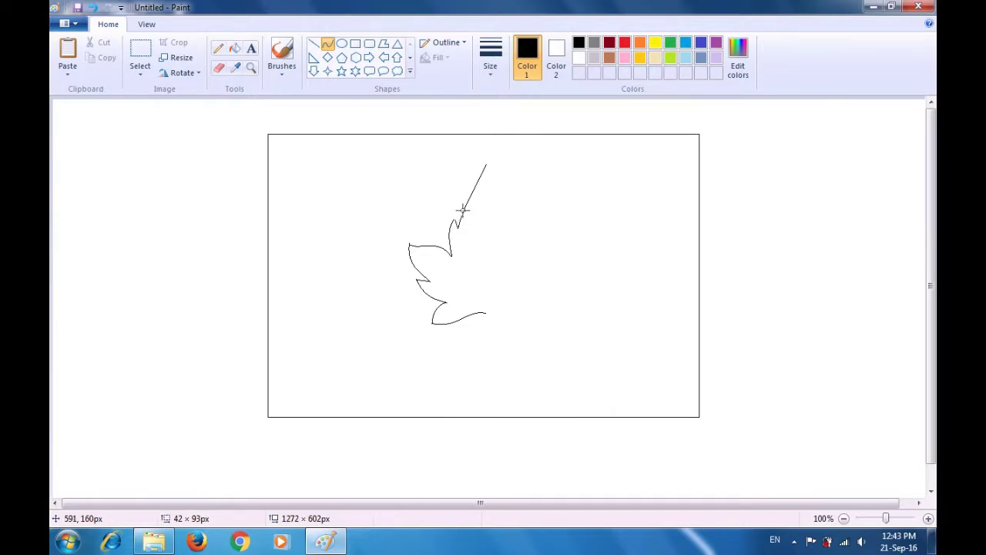
{"action": "left_click_drag", "start_coordinate": [456, 205], "coordinate": [481, 182]}
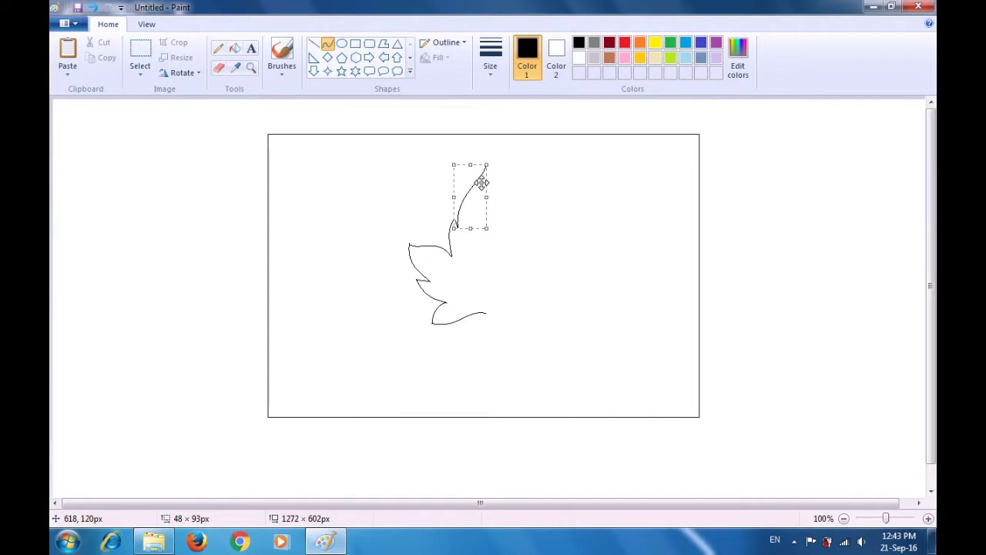
{"action": "left_click", "coordinate": [549, 191]}
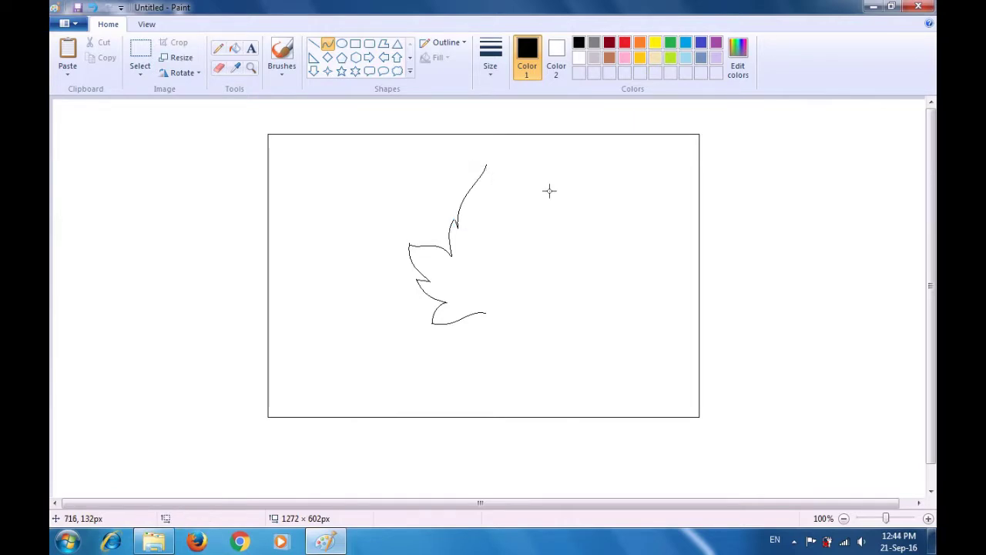
Copy the half leaf with a rectangular selection of about 261 × 286 px and place the pasted duplicate slightly lower-left of the original.
{"action": "left_click", "coordinate": [140, 52]}
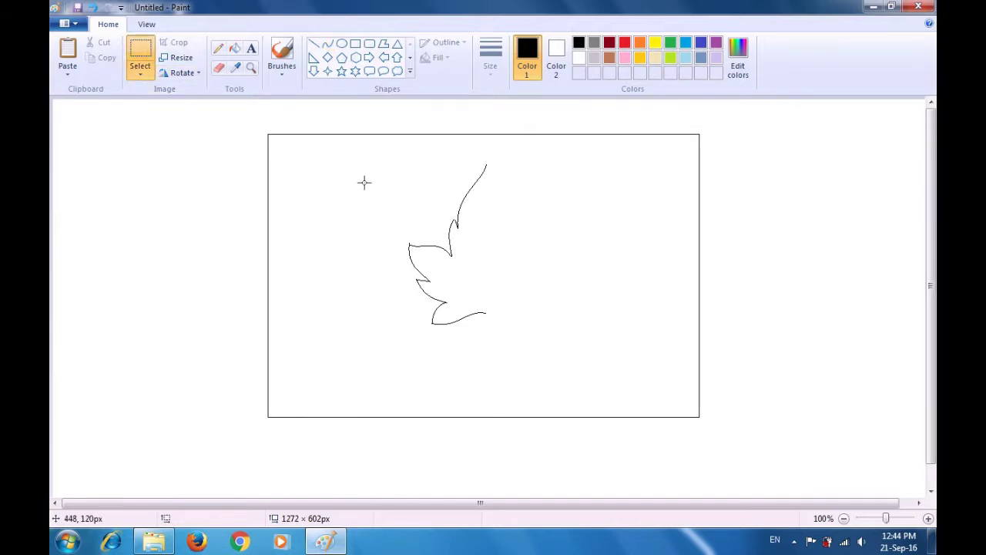
{"action": "mouse_move", "coordinate": [369, 154]}
{"action": "left_mouse_down"}
{"action": "mouse_move", "coordinate": [378, 186]}
{"action": "mouse_move", "coordinate": [485, 304]}
{"action": "mouse_move", "coordinate": [550, 352]}
{"action": "left_mouse_up"}
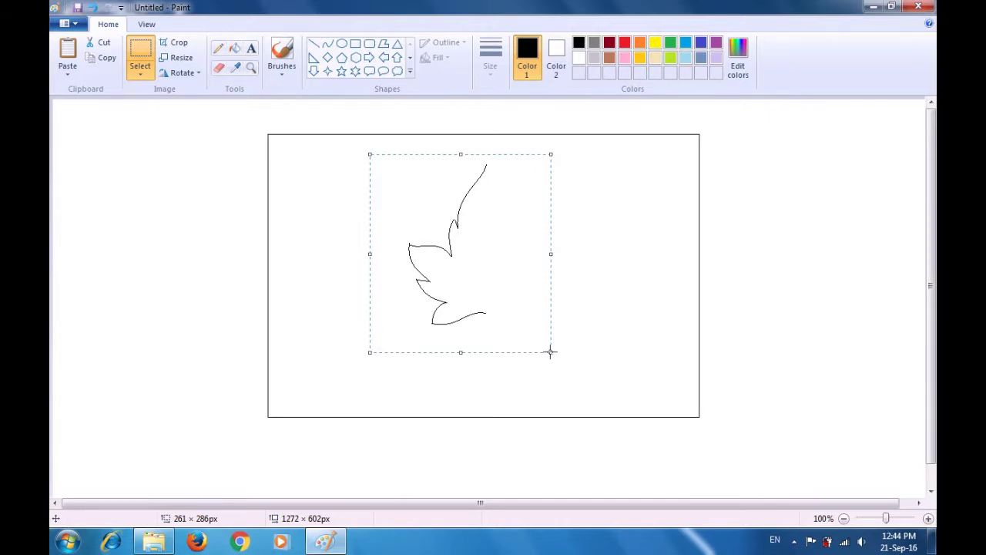
{"action": "key", "text": "ctrl+c"}
{"action": "key", "text": "ctrl+v"}
{"action": "mouse_move", "coordinate": [231, 256]}
{"action": "left_mouse_down"}
{"action": "mouse_move", "coordinate": [392, 288]}
{"action": "mouse_move", "coordinate": [404, 303]}
{"action": "left_mouse_up"}
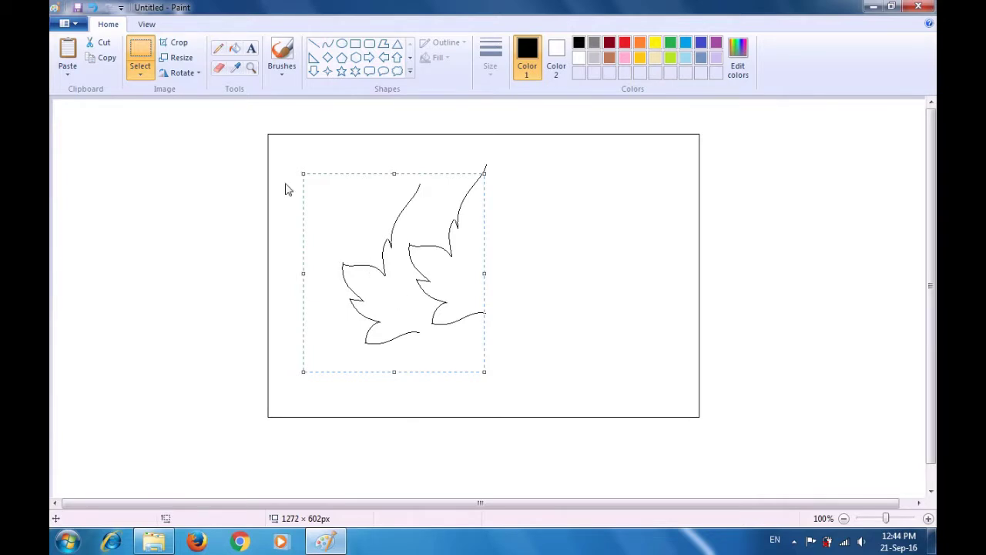
Flip the pasted half leaf horizontally and align it with the original half to form a complete symmetrical leaf outline.
{"action": "left_click", "coordinate": [193, 75]}
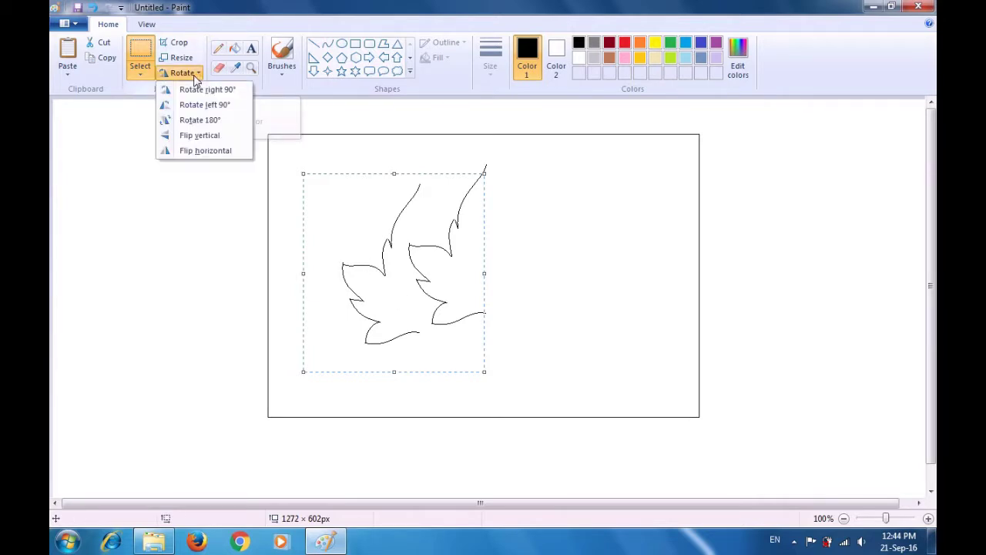
{"action": "left_click", "coordinate": [205, 150]}
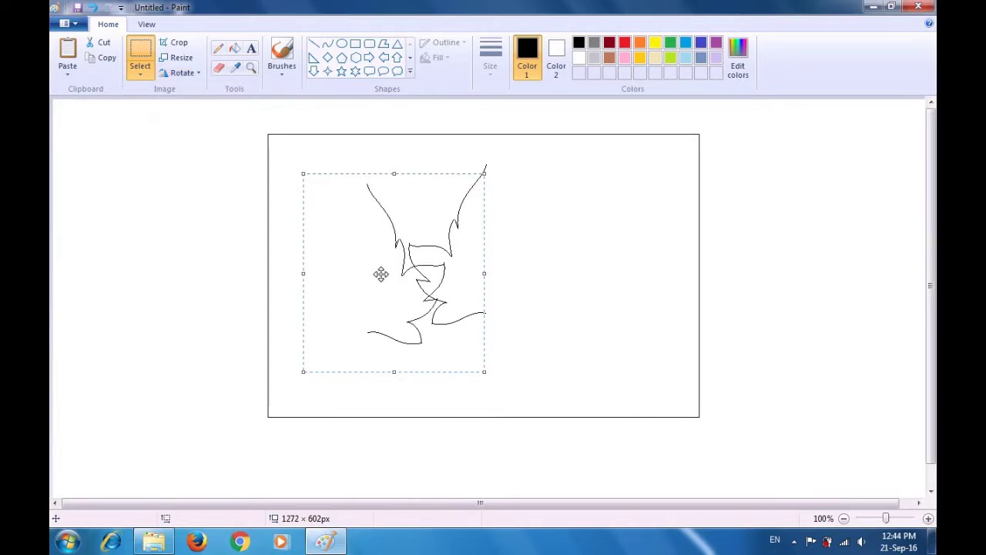
{"action": "mouse_move", "coordinate": [381, 274]}
{"action": "left_mouse_down"}
{"action": "mouse_move", "coordinate": [487, 280]}
{"action": "mouse_move", "coordinate": [500, 255]}
{"action": "left_mouse_up"}
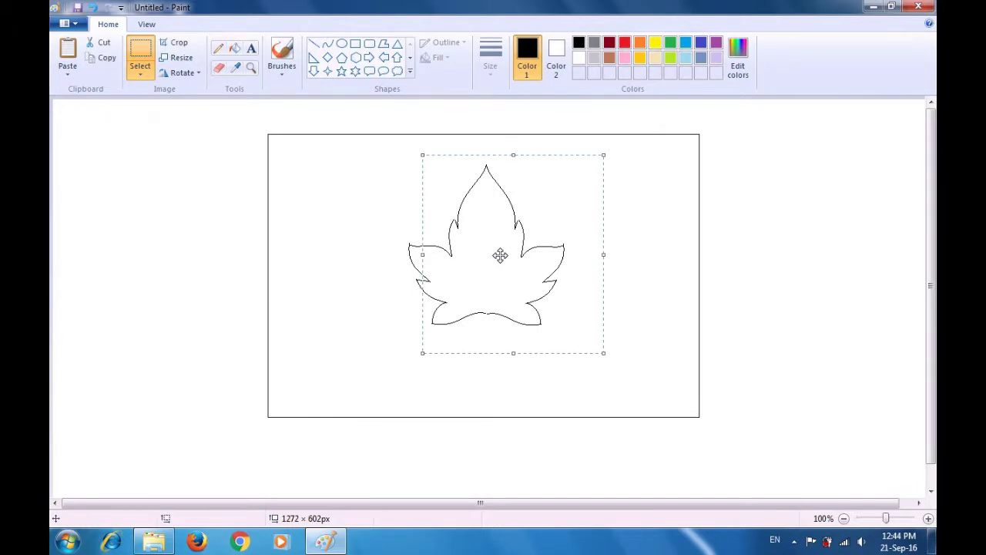
{"action": "left_click", "coordinate": [667, 250]}
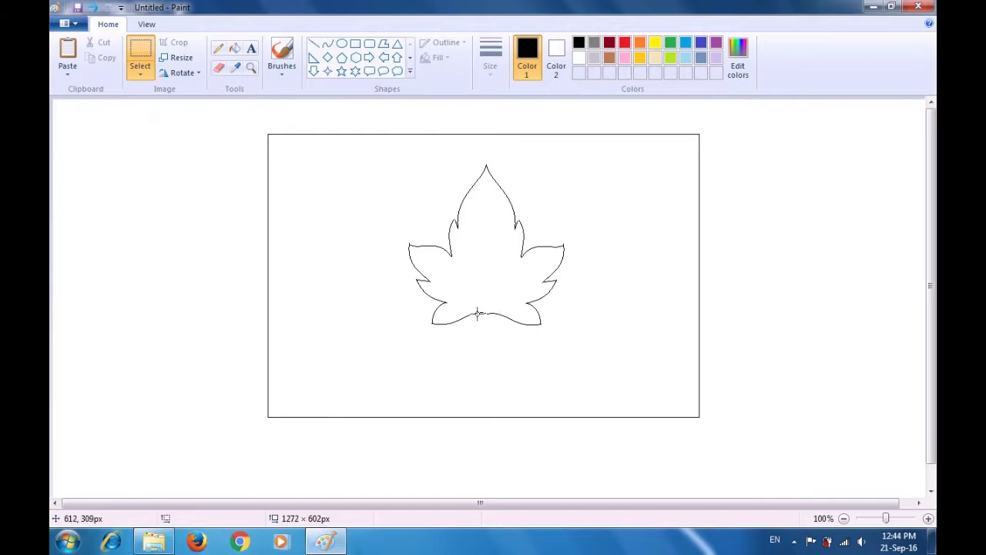
Draw the stem's left edge as a gentle S-curve about 79 px tall, running down from the leaf's lower middle.
{"action": "left_click_drag", "start_coordinate": [478, 311], "coordinate": [480, 346]}
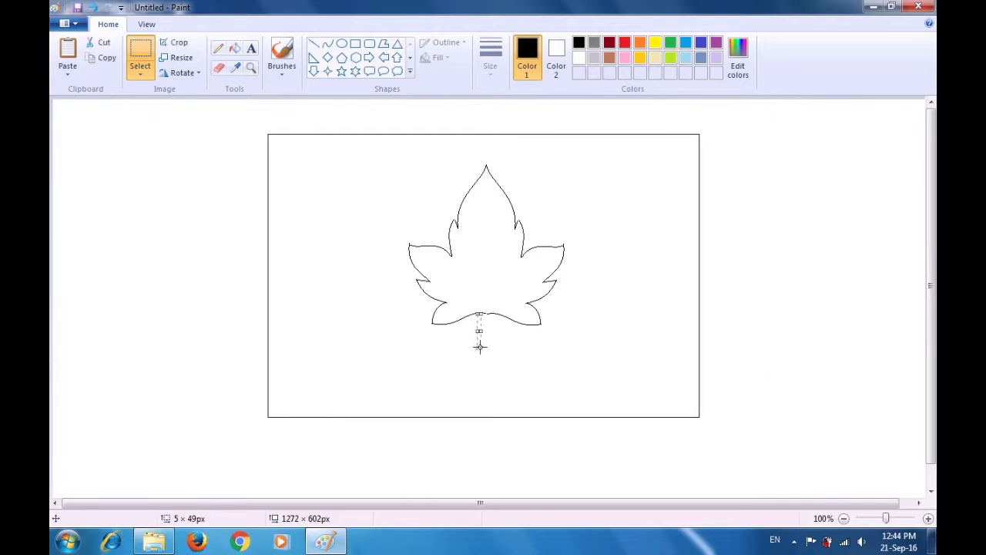
{"action": "key", "text": "Delete"}
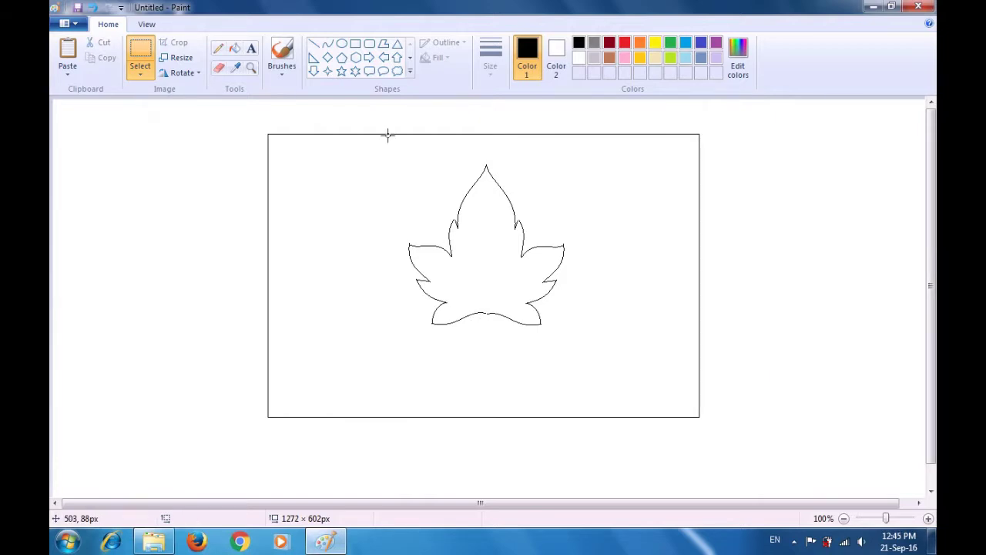
{"action": "left_click", "coordinate": [329, 45]}
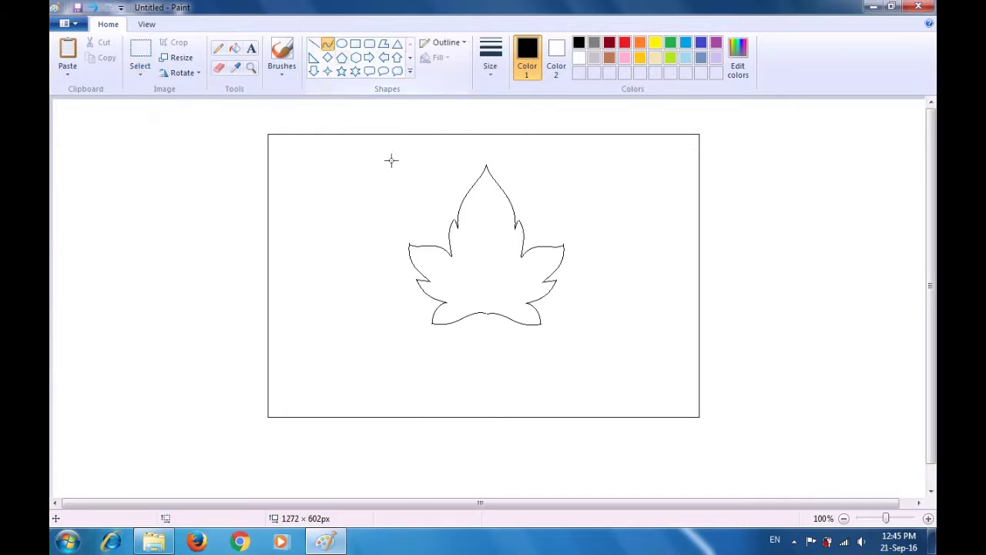
{"action": "left_click_drag", "start_coordinate": [478, 313], "coordinate": [478, 367]}
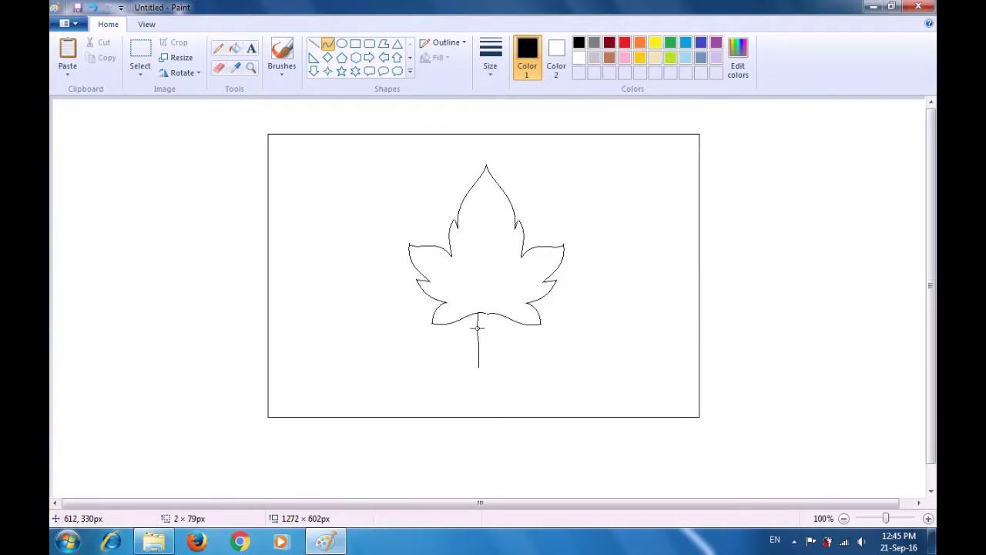
{"action": "mouse_move", "coordinate": [478, 328]}
{"action": "left_mouse_down"}
{"action": "mouse_move", "coordinate": [485, 325]}
{"action": "mouse_move", "coordinate": [482, 344]}
{"action": "mouse_move", "coordinate": [468, 342]}
{"action": "left_mouse_up"}
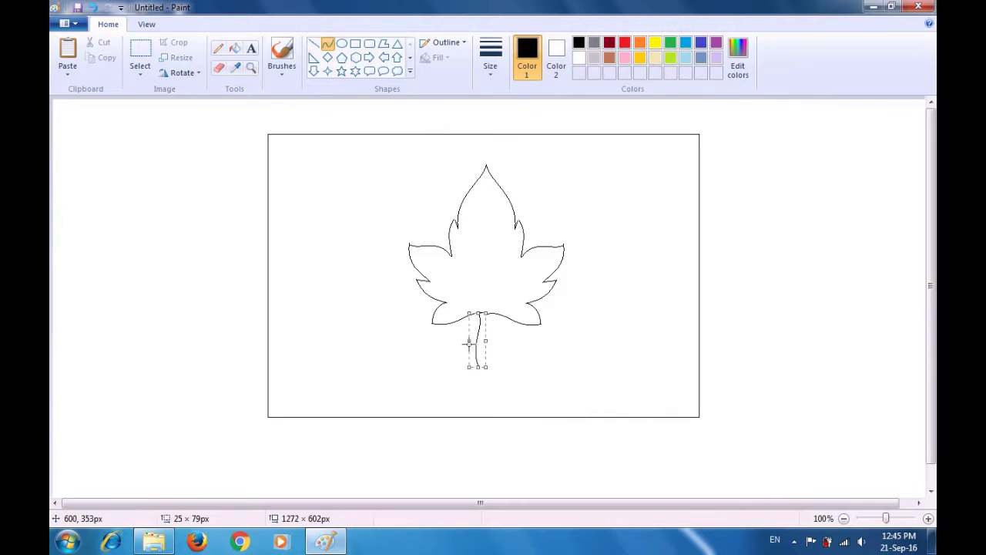
{"action": "left_click", "coordinate": [518, 347]}
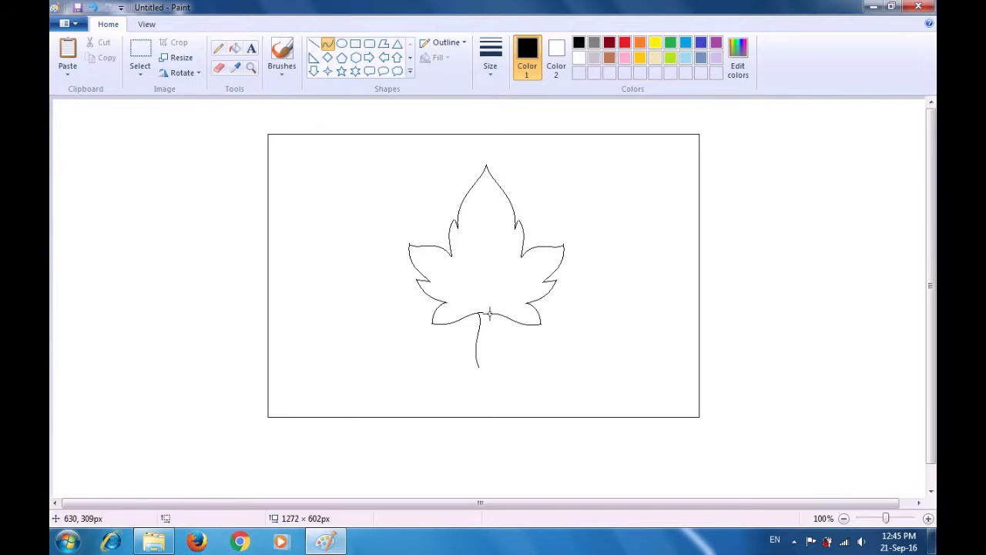
Draw the stem's right edge as a parallel curve about 70 px tall and close the stem's lower end with a short curve.
{"action": "left_click_drag", "start_coordinate": [489, 314], "coordinate": [474, 359]}
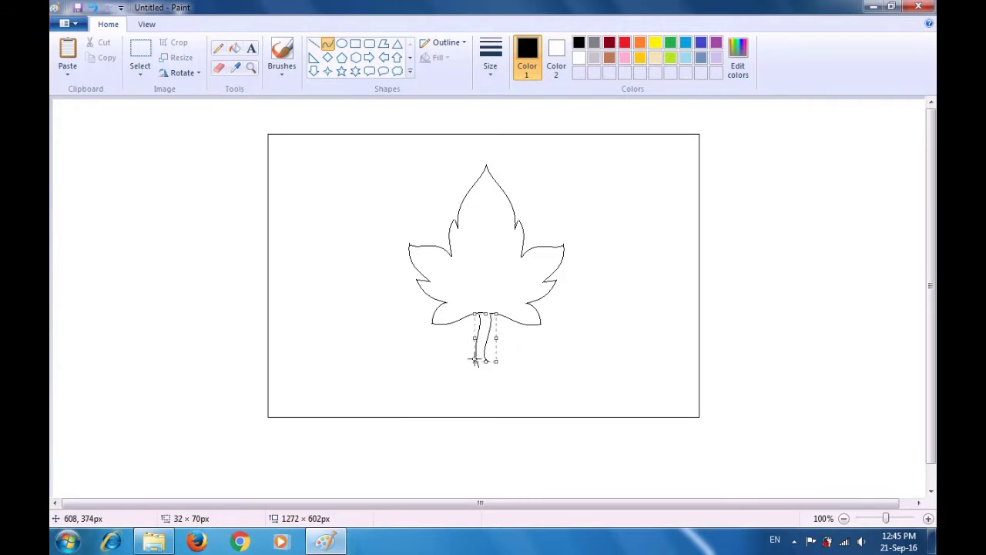
{"action": "left_click", "coordinate": [519, 341]}
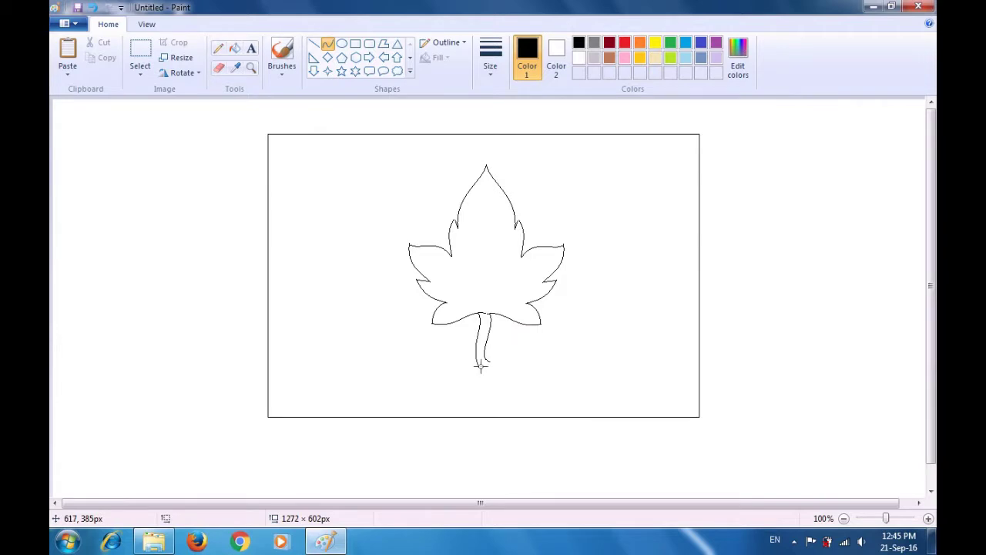
{"action": "mouse_move", "coordinate": [479, 367]}
{"action": "left_mouse_down"}
{"action": "mouse_move", "coordinate": [504, 362]}
{"action": "mouse_move", "coordinate": [479, 363]}
{"action": "mouse_move", "coordinate": [485, 372]}
{"action": "left_mouse_up"}
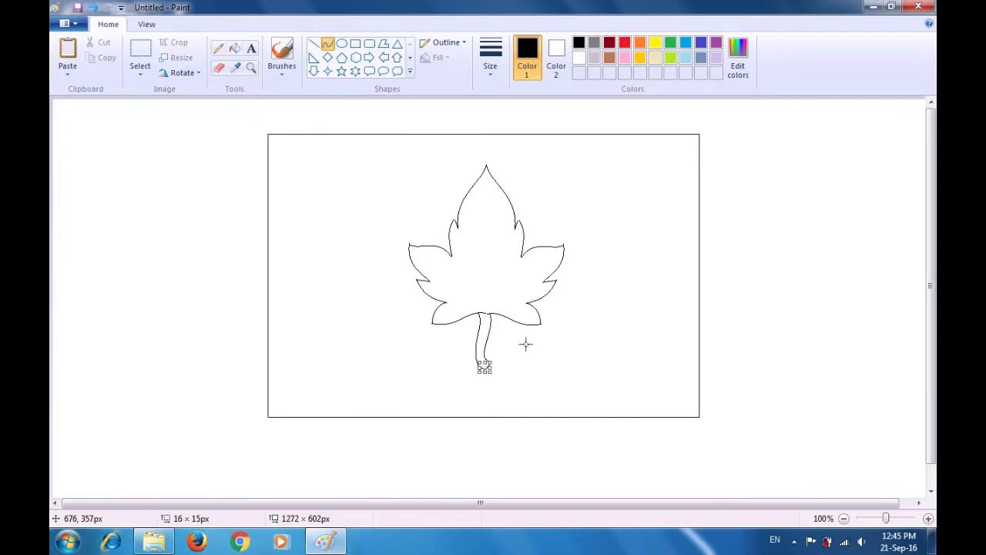
{"action": "left_click", "coordinate": [526, 343]}
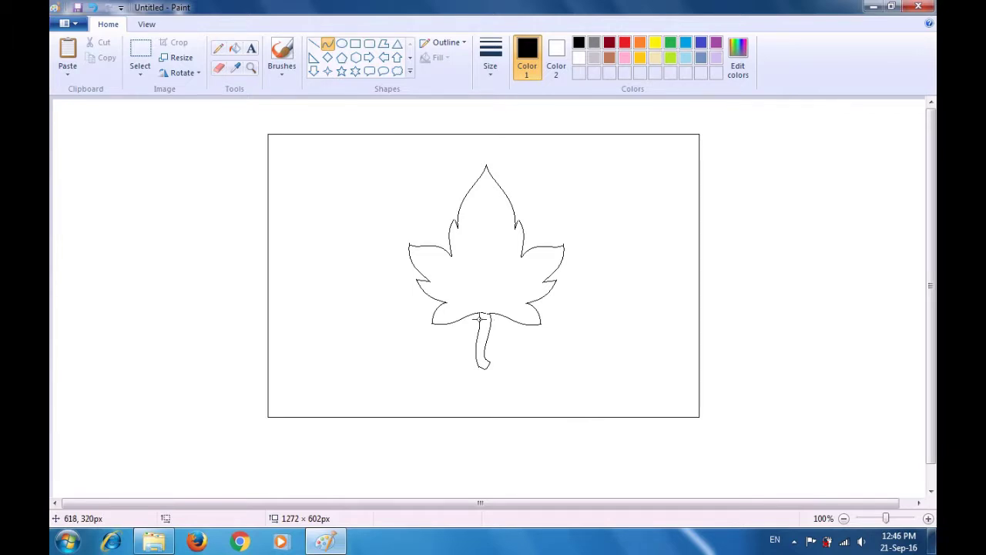
Draw a small pointed leaflet about 30 × 34 px with two curves on the left side of the stem's top.
{"action": "left_click_drag", "start_coordinate": [482, 312], "coordinate": [462, 315]}
{"action": "left_click", "coordinate": [431, 342]}
{"action": "left_click_drag", "start_coordinate": [478, 311], "coordinate": [457, 338]}
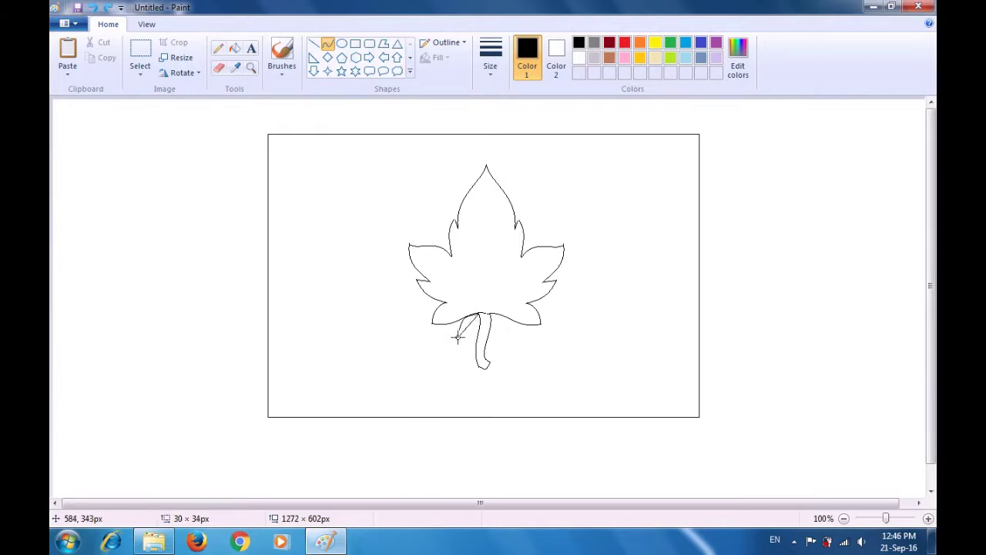
{"action": "mouse_move", "coordinate": [457, 337]}
{"action": "left_mouse_down"}
{"action": "mouse_move", "coordinate": [472, 318]}
{"action": "mouse_move", "coordinate": [480, 330]}
{"action": "mouse_move", "coordinate": [462, 333]}
{"action": "left_mouse_up"}
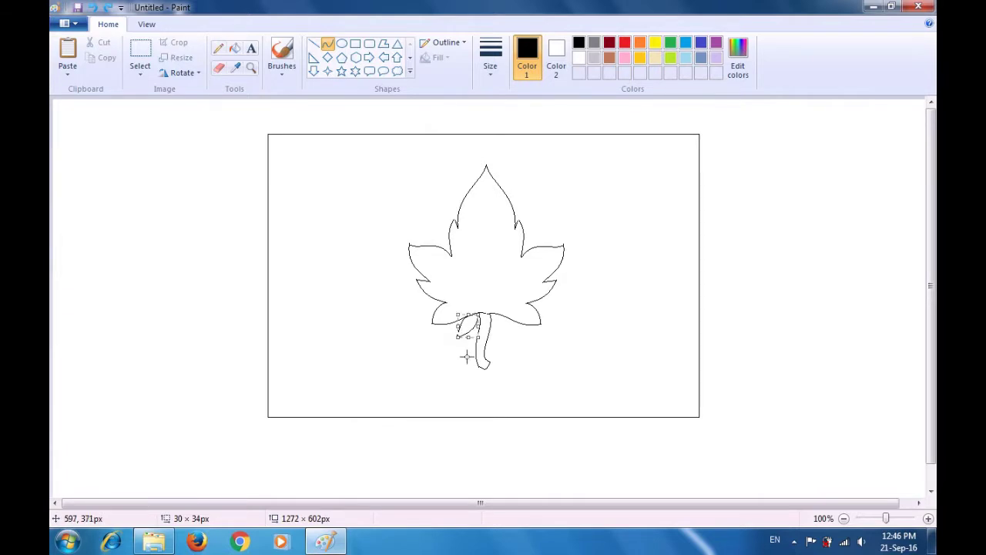
{"action": "left_click", "coordinate": [466, 356]}
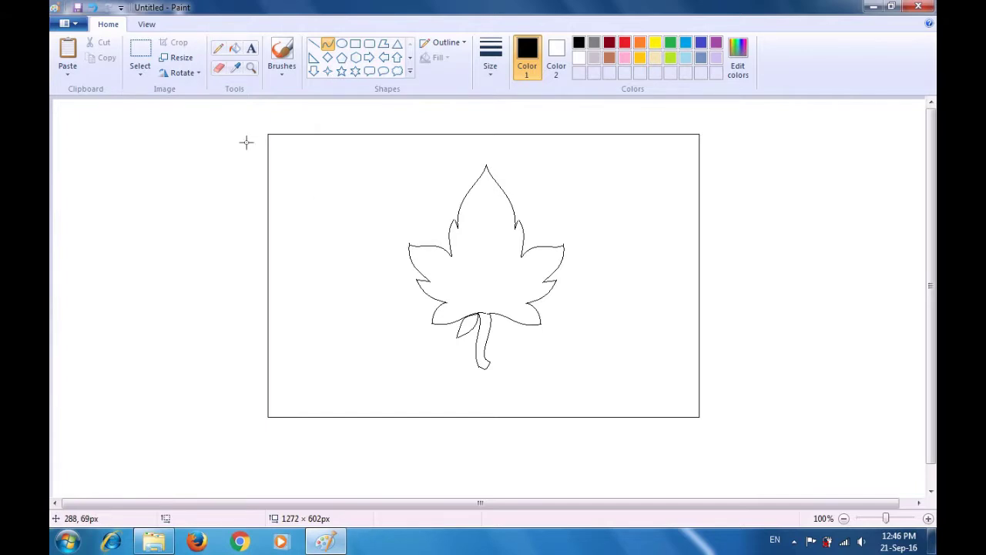
Duplicate the small leaflet using a selection of about 35 × 38 px and place the copy in the empty area left of the leaf.
{"action": "left_click", "coordinate": [143, 51]}
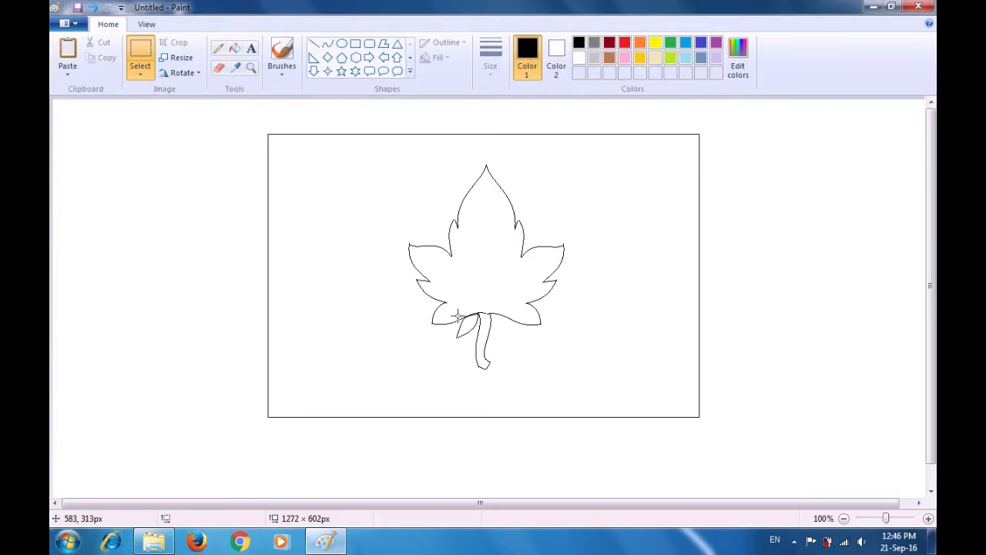
{"action": "left_click_drag", "start_coordinate": [456, 313], "coordinate": [480, 339]}
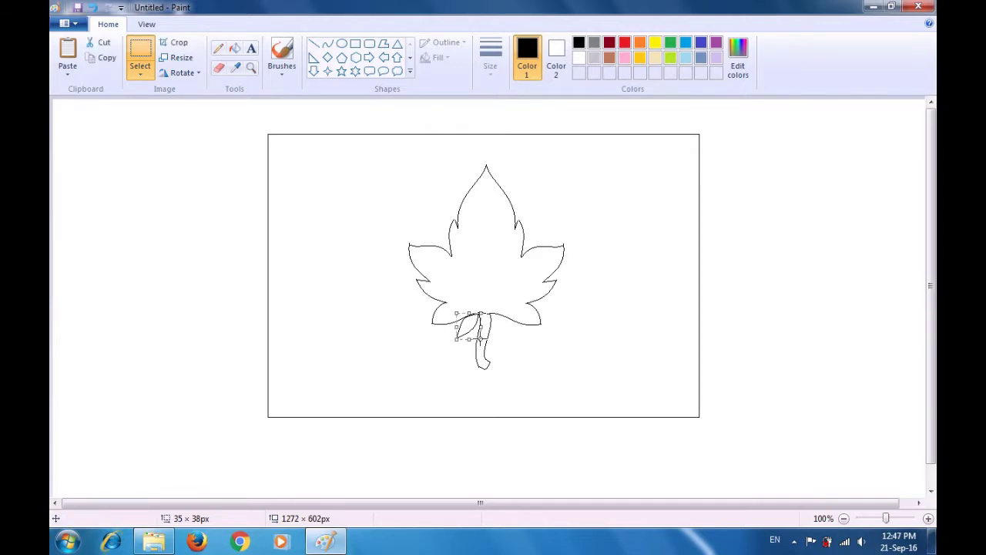
{"action": "key", "text": "ctrl+v"}
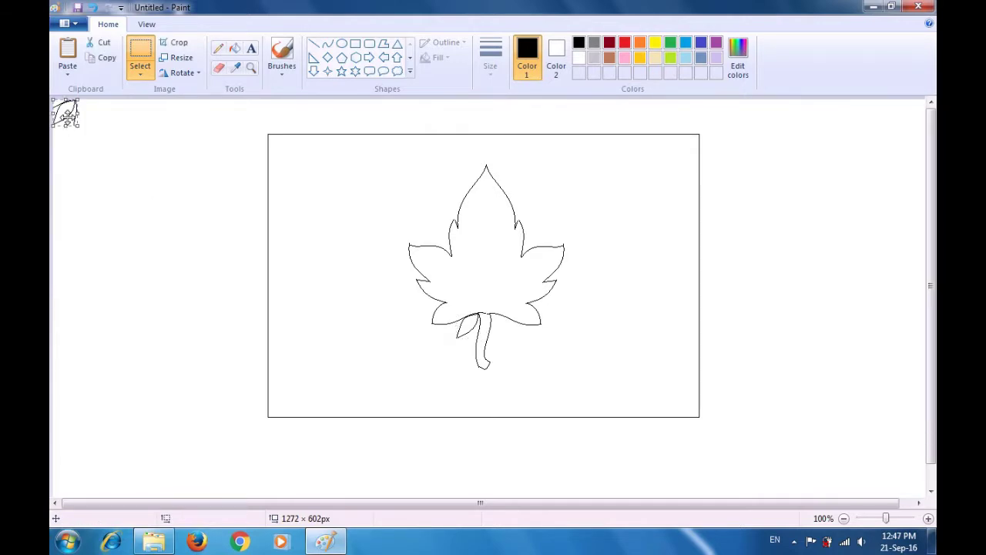
{"action": "left_click_drag", "start_coordinate": [67, 114], "coordinate": [373, 315]}
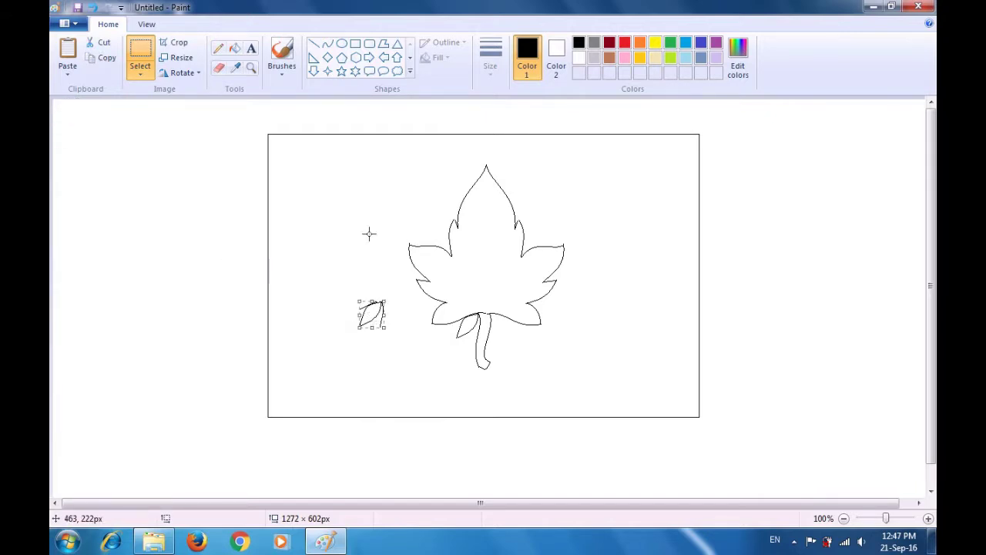
Flip the leaflet copy horizontally and fit it against the right side of the stem's top.
{"action": "left_click", "coordinate": [198, 73]}
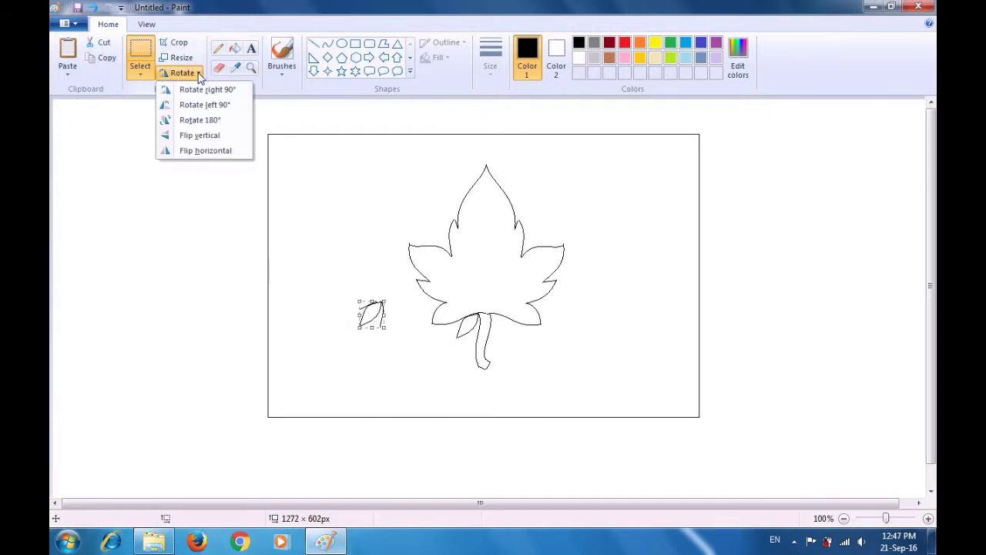
{"action": "left_click", "coordinate": [217, 151]}
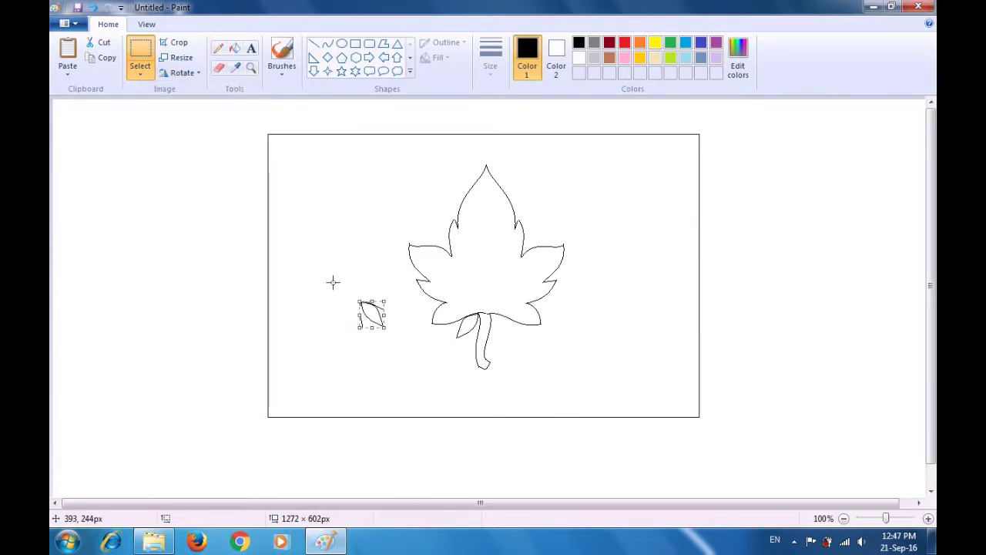
{"action": "left_click_drag", "start_coordinate": [371, 316], "coordinate": [503, 328]}
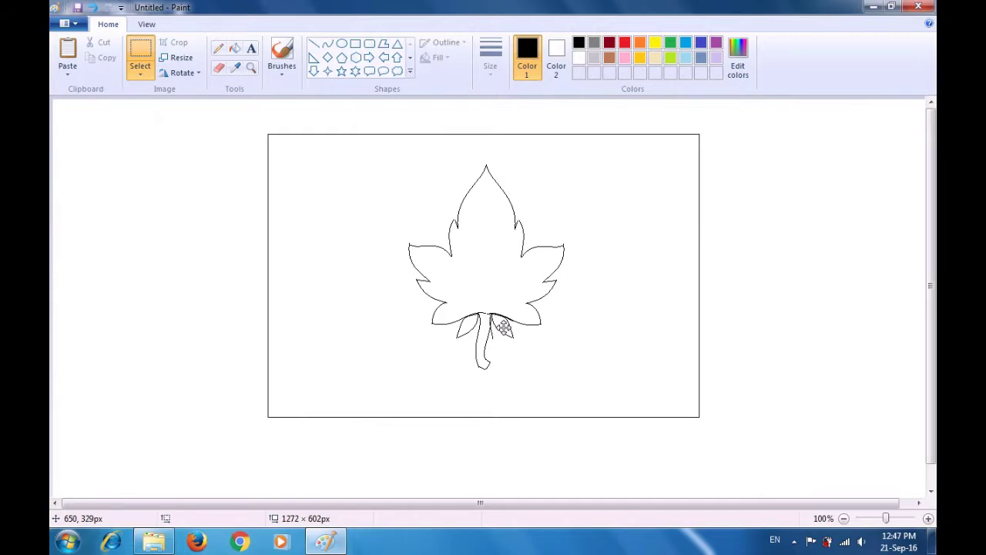
{"action": "left_click_drag", "start_coordinate": [505, 326], "coordinate": [504, 328]}
Draw a narrow upright petal about 39 px tall in the middle of the leaf with two opposing curves.
{"action": "left_click", "coordinate": [327, 44]}
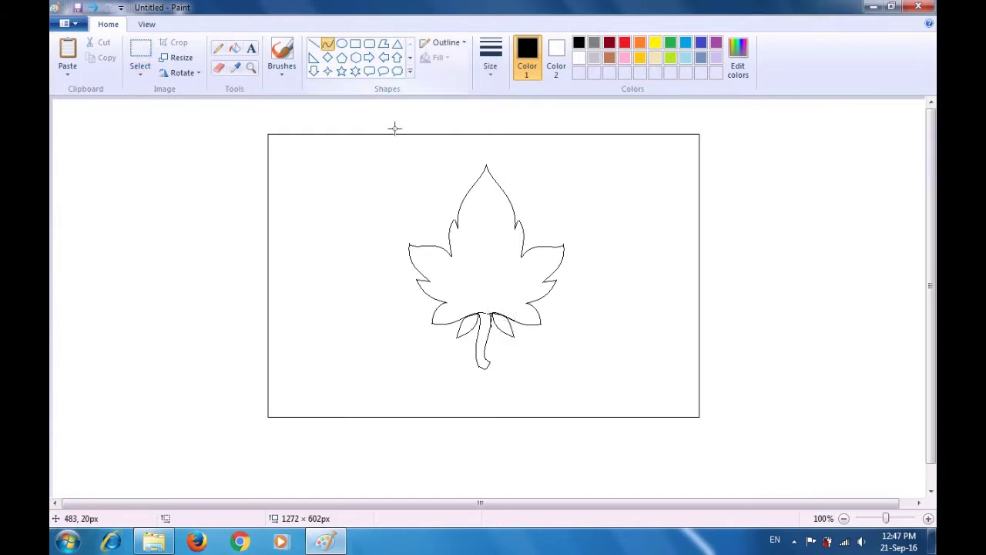
{"action": "left_click_drag", "start_coordinate": [474, 241], "coordinate": [475, 271]}
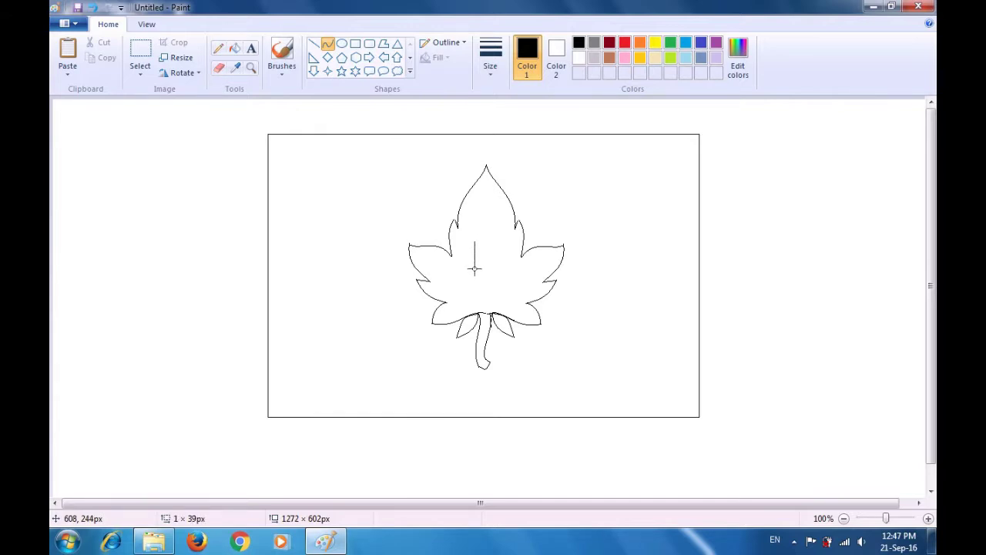
{"action": "left_click_drag", "start_coordinate": [475, 251], "coordinate": [464, 266]}
{"action": "left_click", "coordinate": [464, 266]}
{"action": "left_click", "coordinate": [506, 256]}
{"action": "mouse_move", "coordinate": [475, 269]}
{"action": "left_mouse_down"}
{"action": "mouse_move", "coordinate": [475, 239]}
{"action": "mouse_move", "coordinate": [478, 273]}
{"action": "mouse_move", "coordinate": [484, 245]}
{"action": "left_mouse_up"}
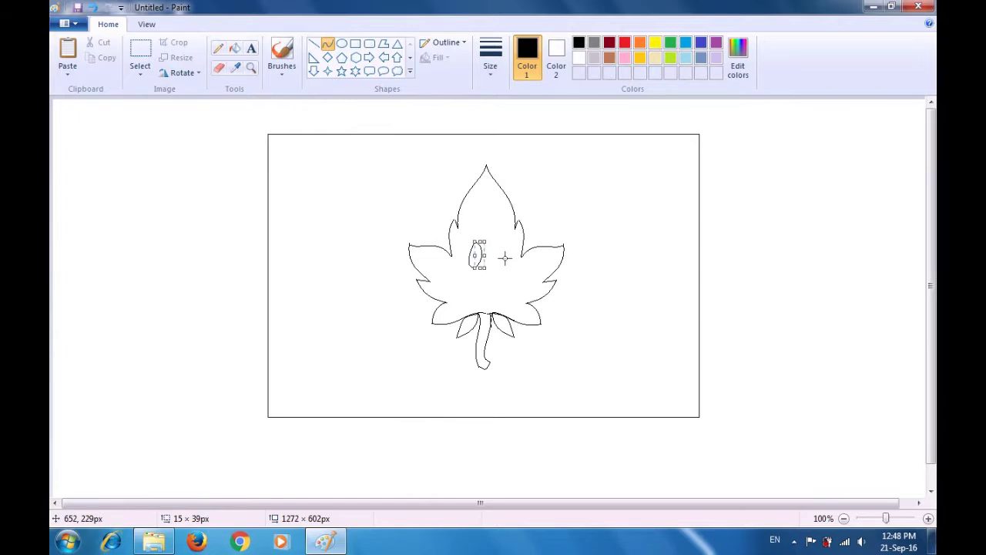
{"action": "left_click", "coordinate": [505, 258]}
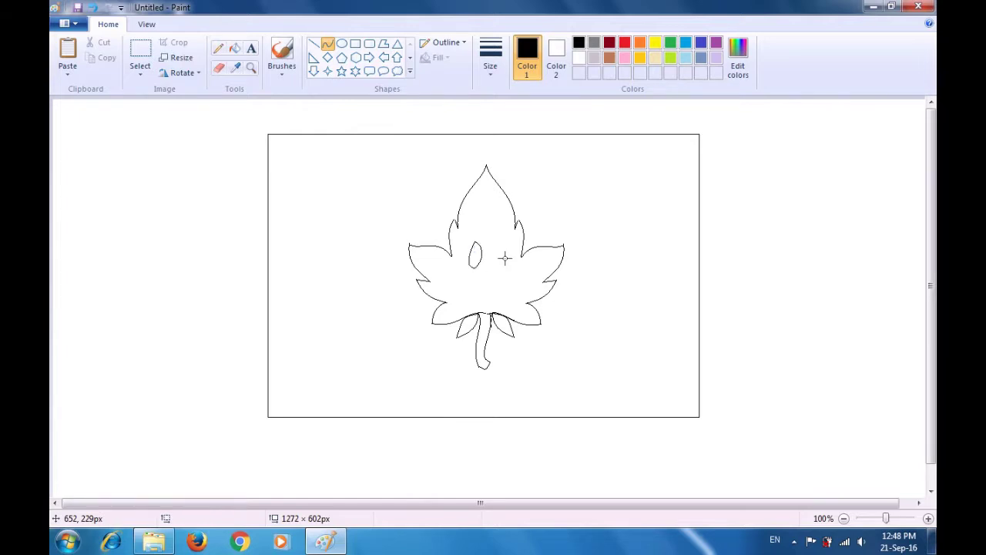
Draw the outer curve of a second petal, about 28 × 34 px, rising to the right from the first petal's base.
{"action": "left_click_drag", "start_coordinate": [475, 243], "coordinate": [474, 266]}
{"action": "mouse_move", "coordinate": [475, 266]}
{"action": "left_mouse_down"}
{"action": "mouse_move", "coordinate": [492, 263]}
{"action": "mouse_move", "coordinate": [494, 243]}
{"action": "mouse_move", "coordinate": [488, 270]}
{"action": "mouse_move", "coordinate": [495, 260]}
{"action": "left_mouse_up"}
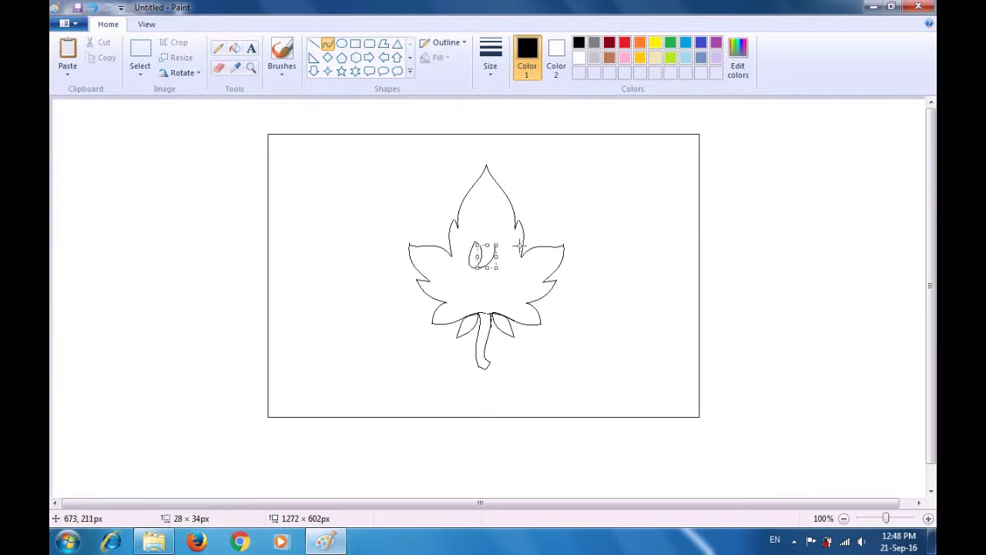
{"action": "left_click", "coordinate": [521, 246]}
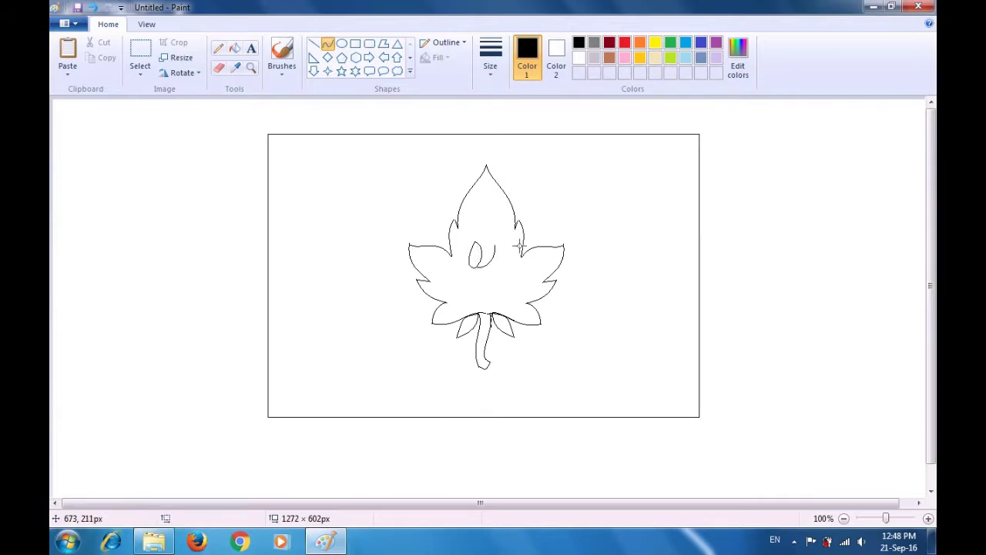
{"action": "left_click_drag", "start_coordinate": [494, 259], "coordinate": [502, 248]}
{"action": "mouse_move", "coordinate": [491, 250]}
{"action": "left_mouse_down"}
{"action": "mouse_move", "coordinate": [480, 251]}
{"action": "mouse_move", "coordinate": [485, 245]}
{"action": "left_mouse_up"}
{"action": "key", "text": "ctrl+z"}
Close the second petal with a curve about 19 × 13 px from the first petal's right edge to the second petal's tip.
{"action": "left_click", "coordinate": [483, 252]}
{"action": "mouse_move", "coordinate": [480, 252]}
{"action": "left_mouse_down"}
{"action": "mouse_move", "coordinate": [503, 238]}
{"action": "mouse_move", "coordinate": [490, 248]}
{"action": "mouse_move", "coordinate": [486, 239]}
{"action": "mouse_move", "coordinate": [489, 247]}
{"action": "left_mouse_up"}
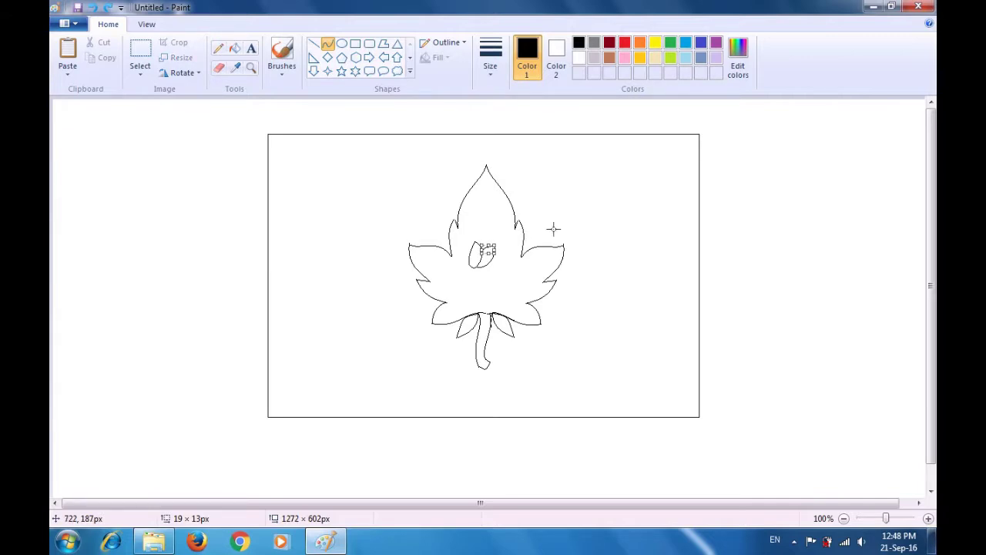
{"action": "left_click", "coordinate": [517, 282]}
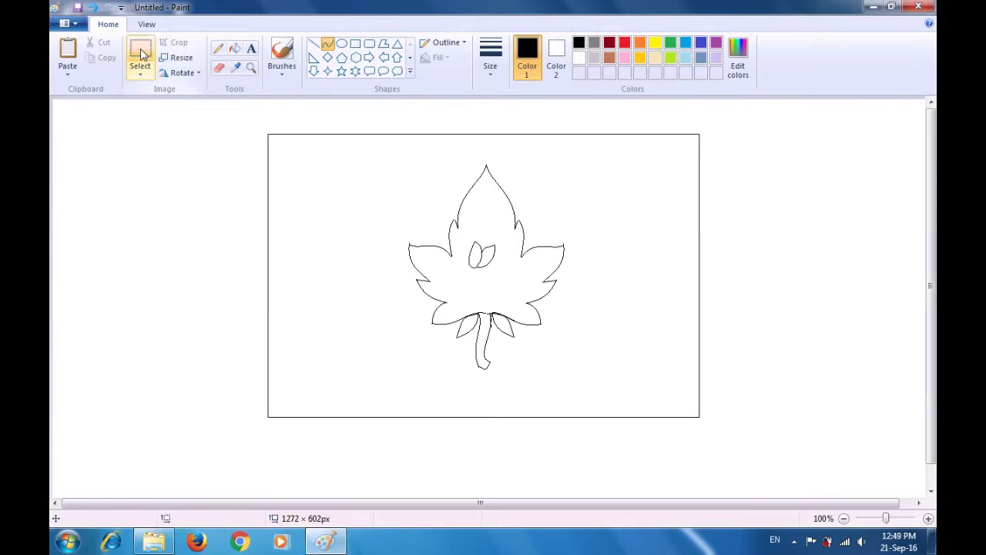
Select the two inner petals and move them slightly down and to the right within the leaf.
{"action": "left_click", "coordinate": [141, 53]}
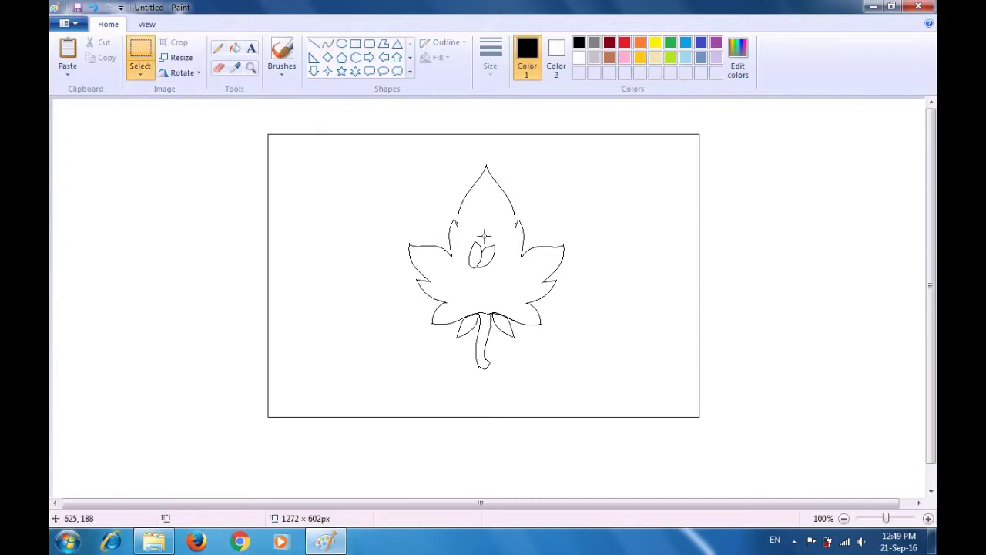
{"action": "left_click_drag", "start_coordinate": [461, 239], "coordinate": [497, 265]}
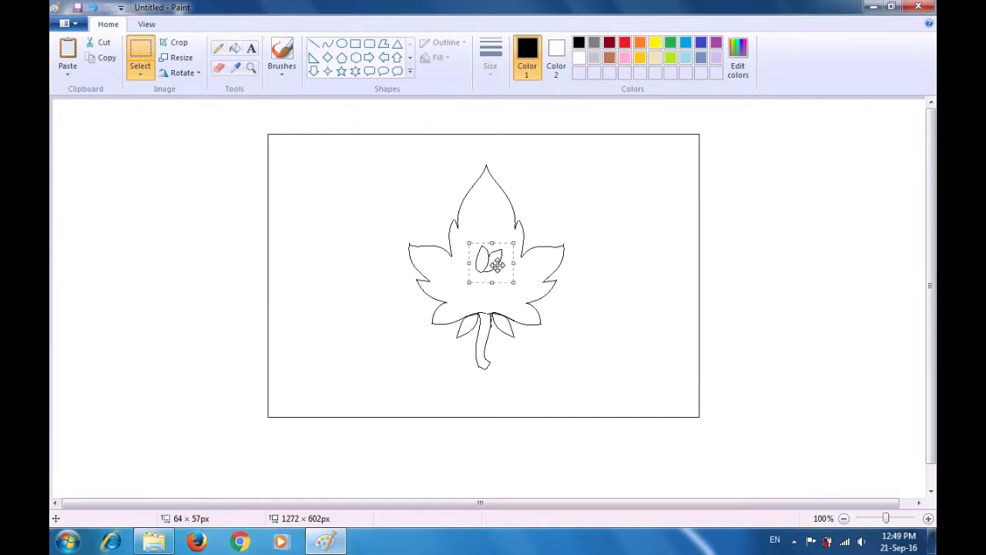
{"action": "left_click", "coordinate": [582, 238]}
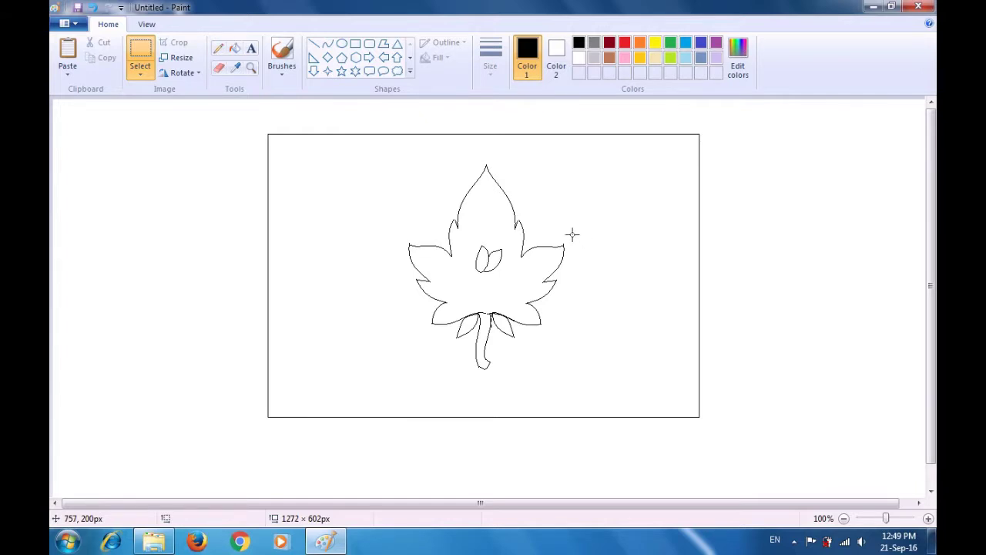
Dab one black pupil inside each of the two petals with the Airbrush to turn them into eyes.
{"action": "left_click", "coordinate": [283, 81]}
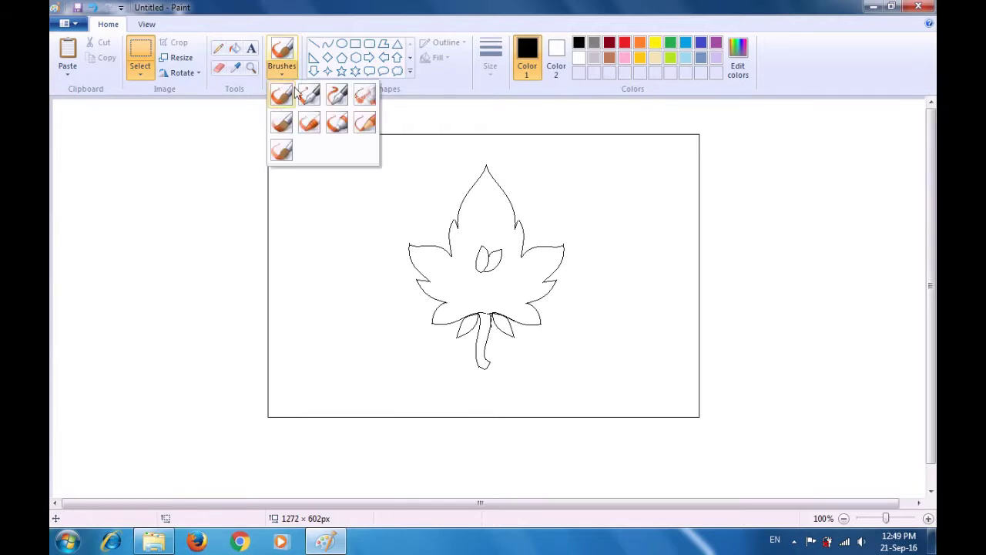
{"action": "left_click", "coordinate": [360, 100]}
{"action": "left_click_drag", "start_coordinate": [489, 268], "coordinate": [484, 256]}
{"action": "left_click", "coordinate": [483, 263]}
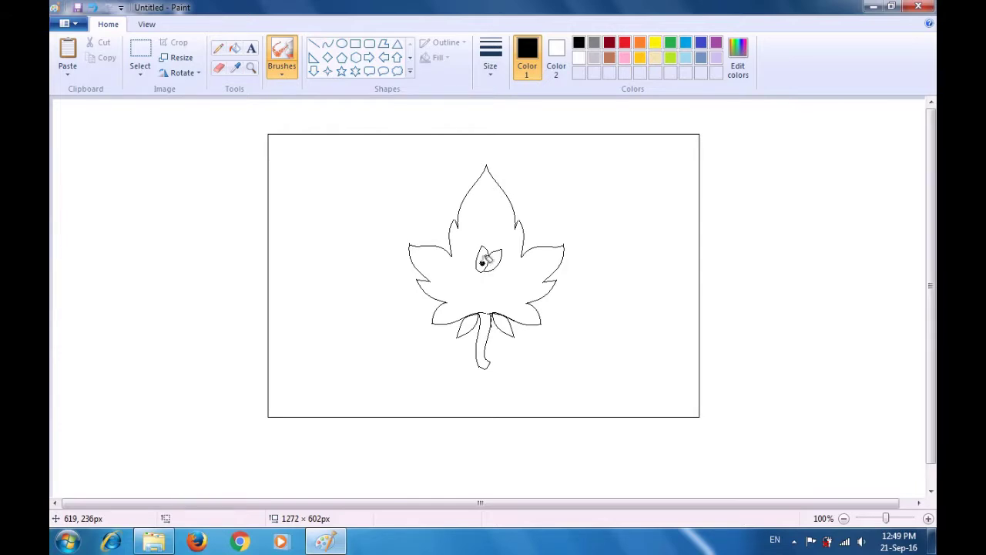
{"action": "left_click", "coordinate": [494, 263]}
Draw an upward-curving smile about 52 × 24 px below the eyes with the Curve tool.
{"action": "left_click", "coordinate": [327, 46]}
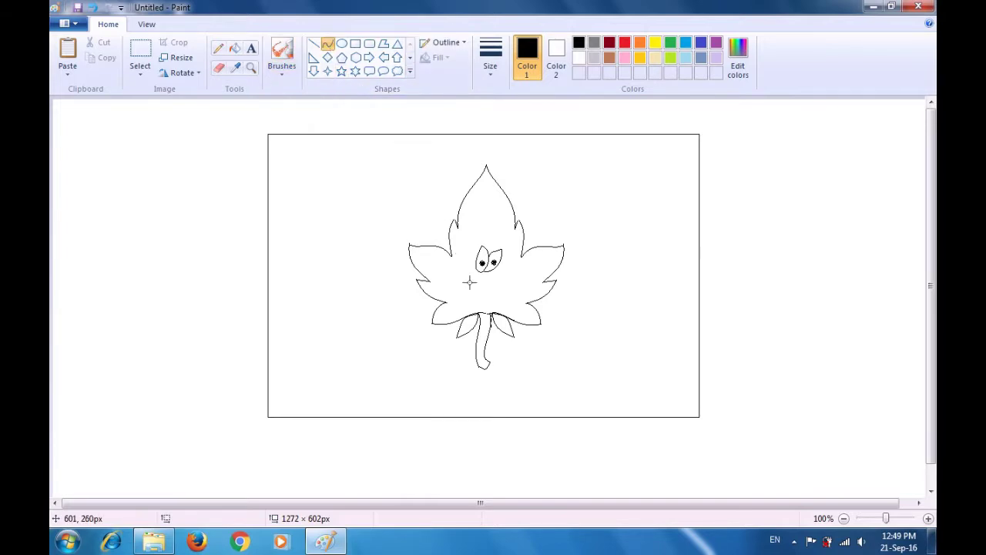
{"action": "left_click_drag", "start_coordinate": [469, 294], "coordinate": [508, 298]}
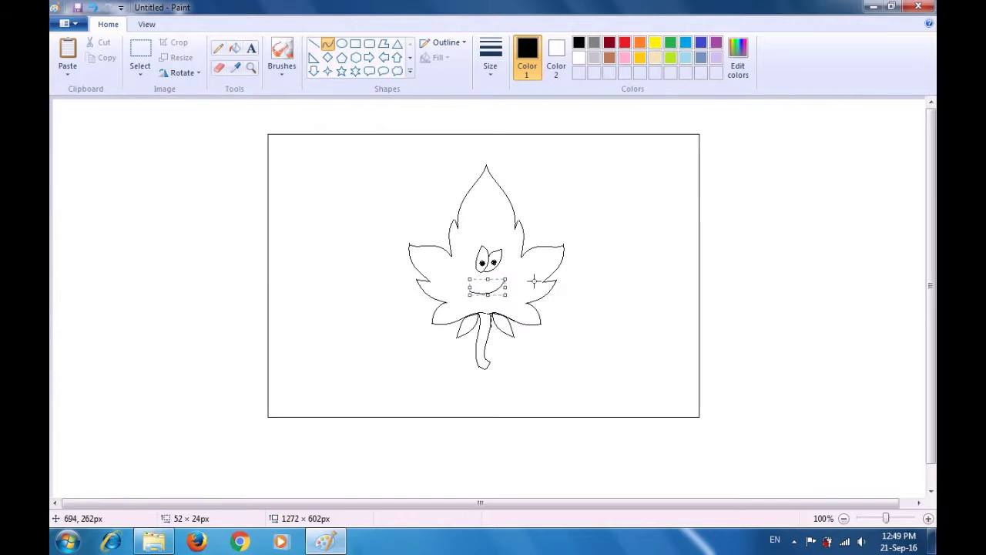
{"action": "key", "text": "Left"}
{"action": "key", "text": "Left"}
{"action": "left_click", "coordinate": [535, 281]}
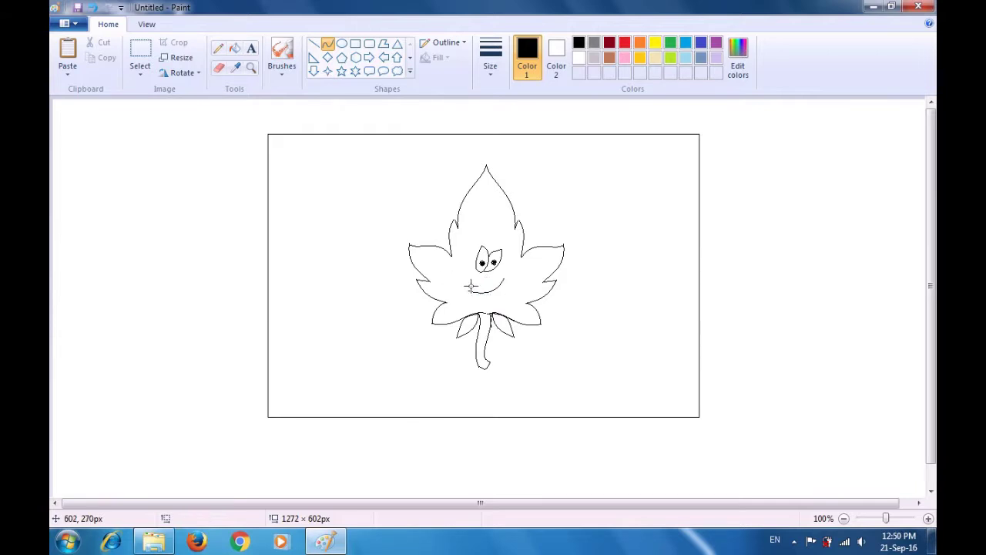
{"action": "left_click_drag", "start_coordinate": [467, 284], "coordinate": [468, 295]}
{"action": "left_click_drag", "start_coordinate": [468, 289], "coordinate": [470, 289]}
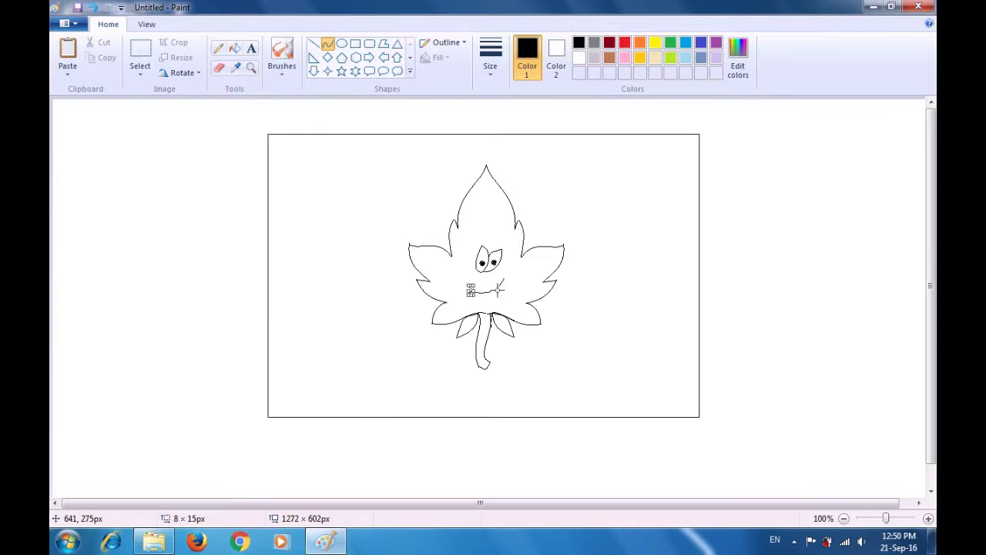
{"action": "left_click", "coordinate": [496, 289]}
{"action": "key", "text": "ctrl+z"}
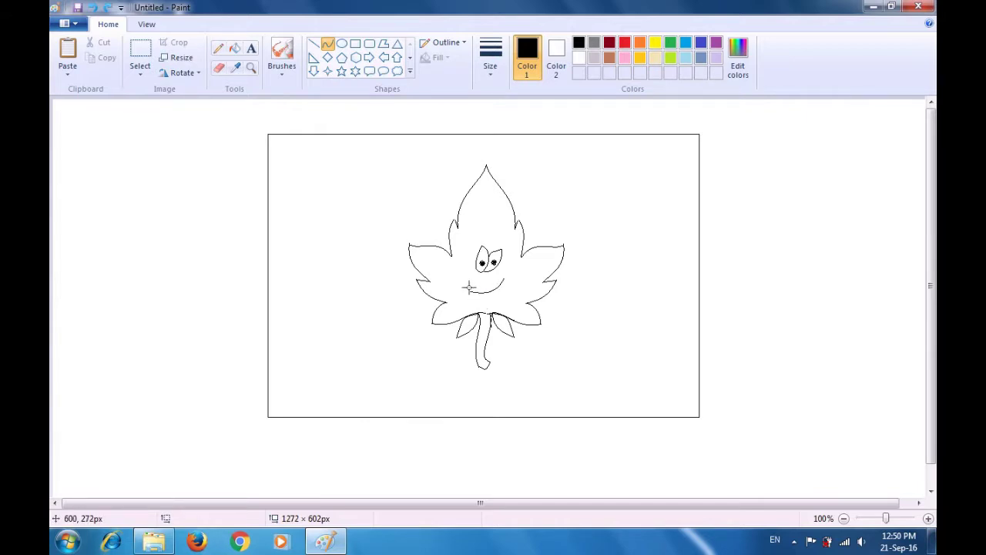
Draw a short bent curve about 9 × 13 px across the smile's left end as a mouth corner.
{"action": "mouse_move", "coordinate": [469, 287]}
{"action": "left_mouse_down"}
{"action": "mouse_move", "coordinate": [484, 289]}
{"action": "mouse_move", "coordinate": [472, 292]}
{"action": "left_mouse_up"}
{"action": "left_click_drag", "start_coordinate": [473, 293], "coordinate": [471, 292]}
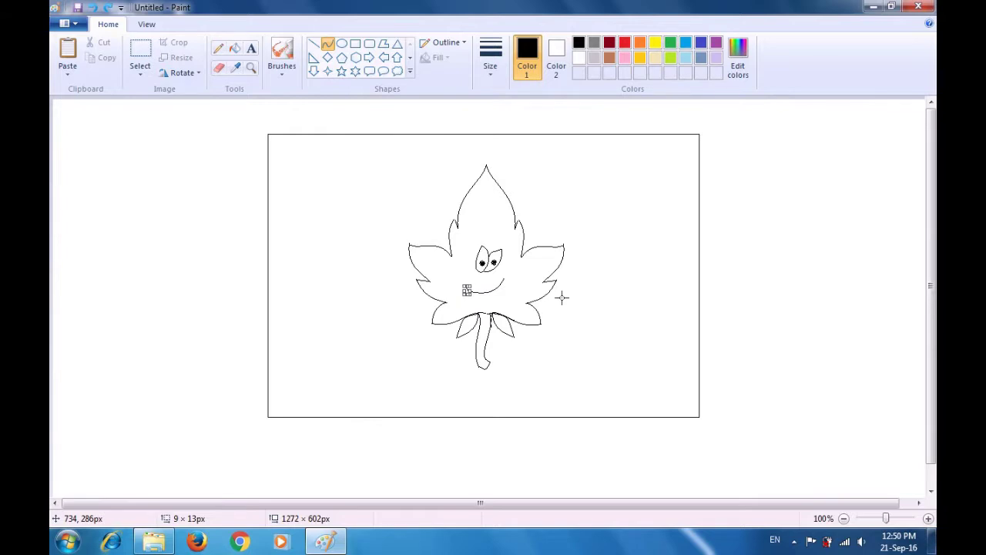
{"action": "left_click", "coordinate": [525, 297]}
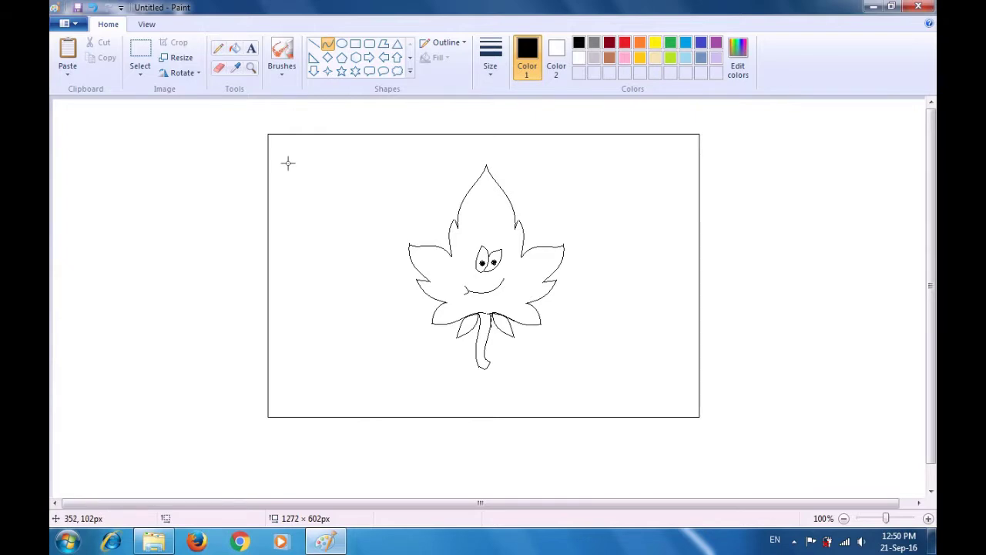
Duplicate the left mouth corner, flip the copy horizontally and place it on the smile's right end.
{"action": "left_click", "coordinate": [139, 54]}
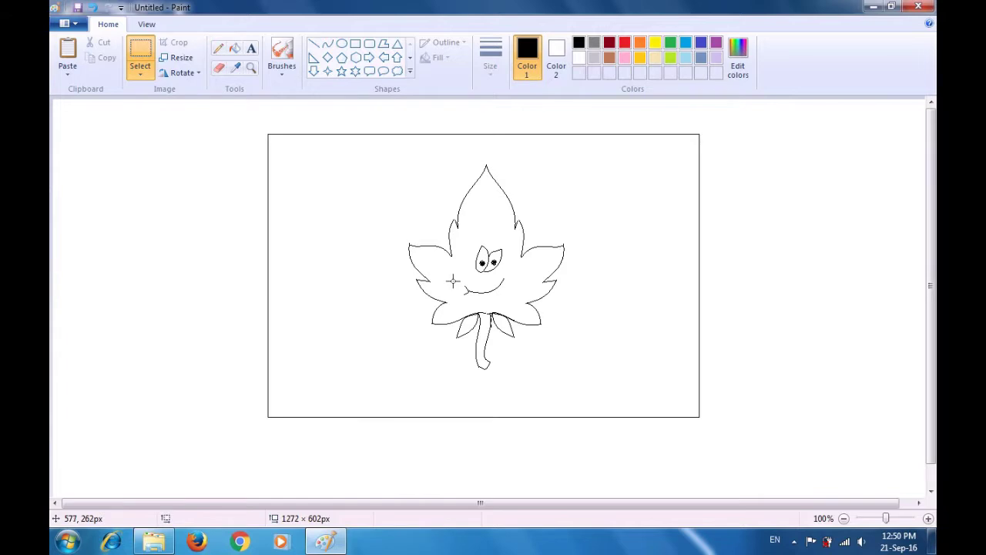
{"action": "left_click_drag", "start_coordinate": [454, 281], "coordinate": [471, 296]}
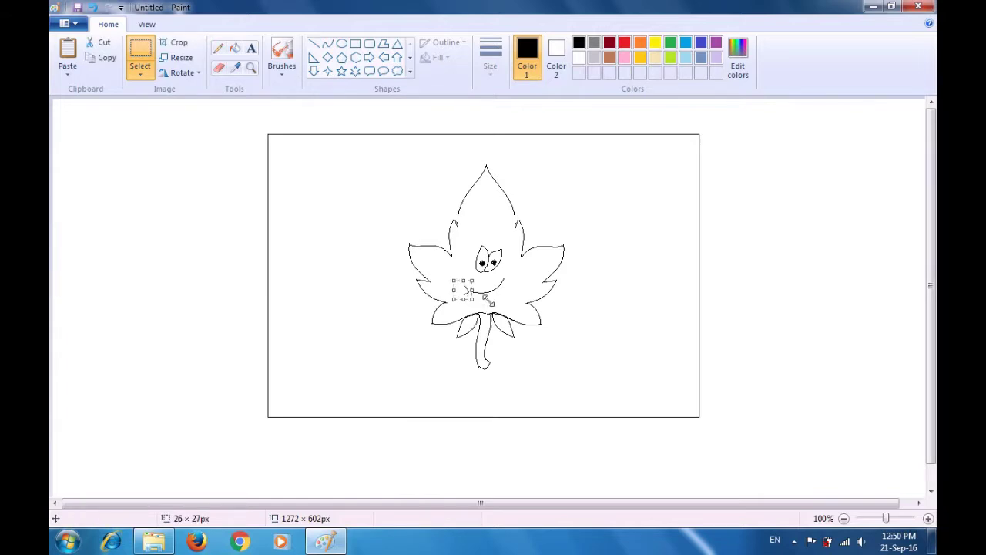
{"action": "key", "text": "ctrl+v"}
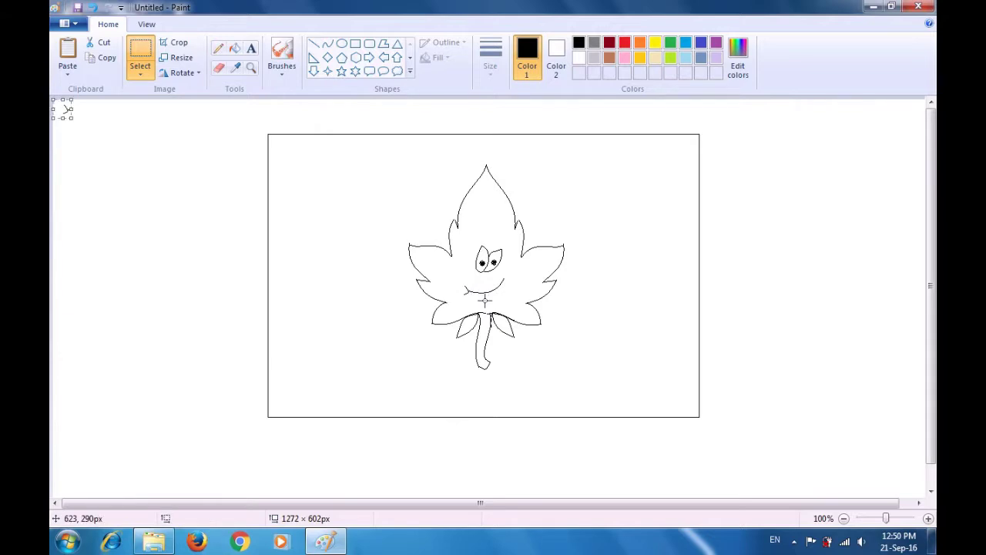
{"action": "left_click", "coordinate": [178, 78]}
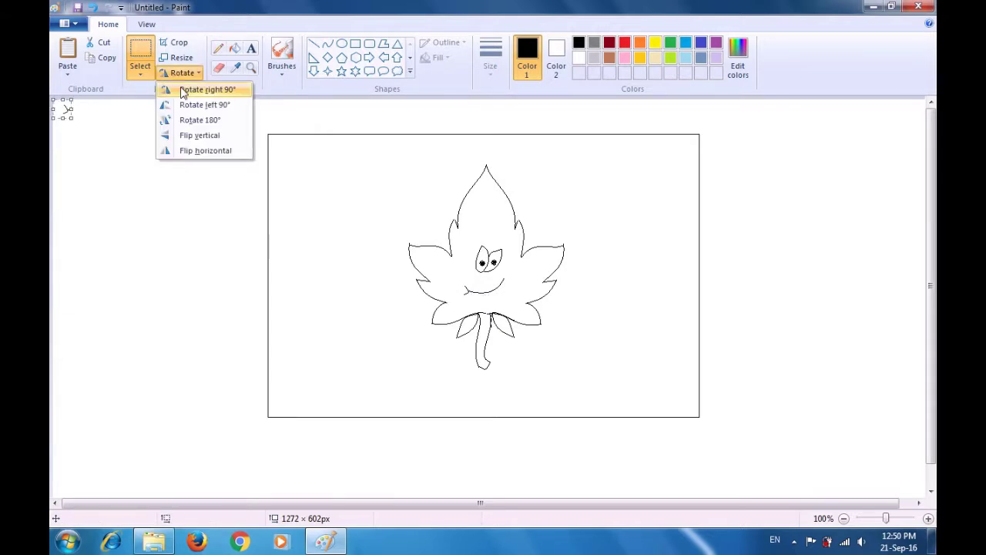
{"action": "left_click", "coordinate": [194, 151]}
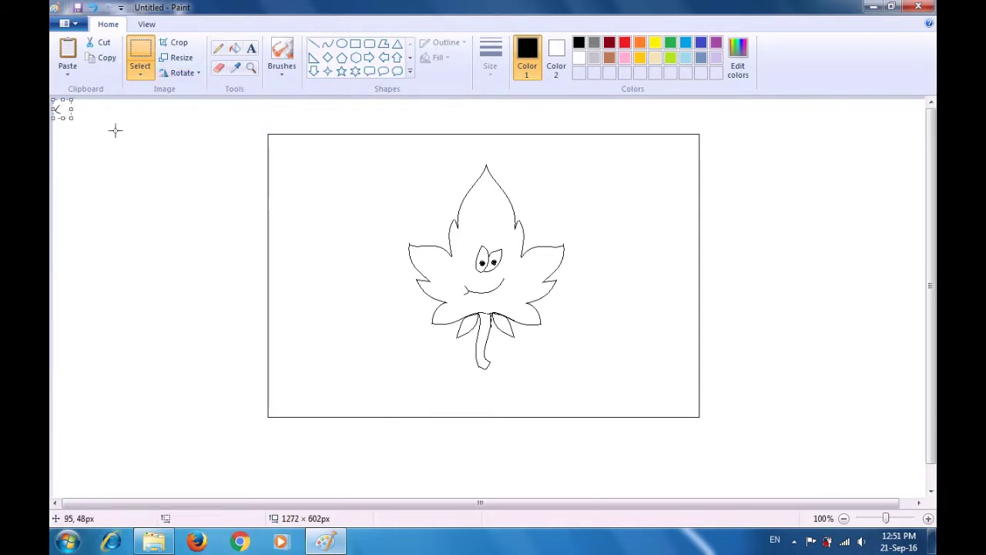
{"action": "left_click_drag", "start_coordinate": [63, 108], "coordinate": [512, 274]}
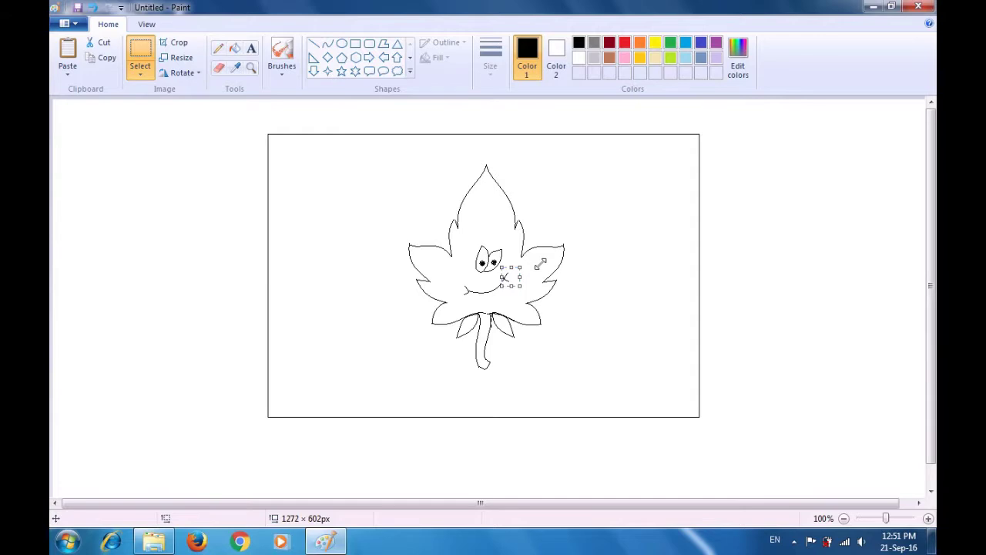
{"action": "left_click", "coordinate": [558, 263]}
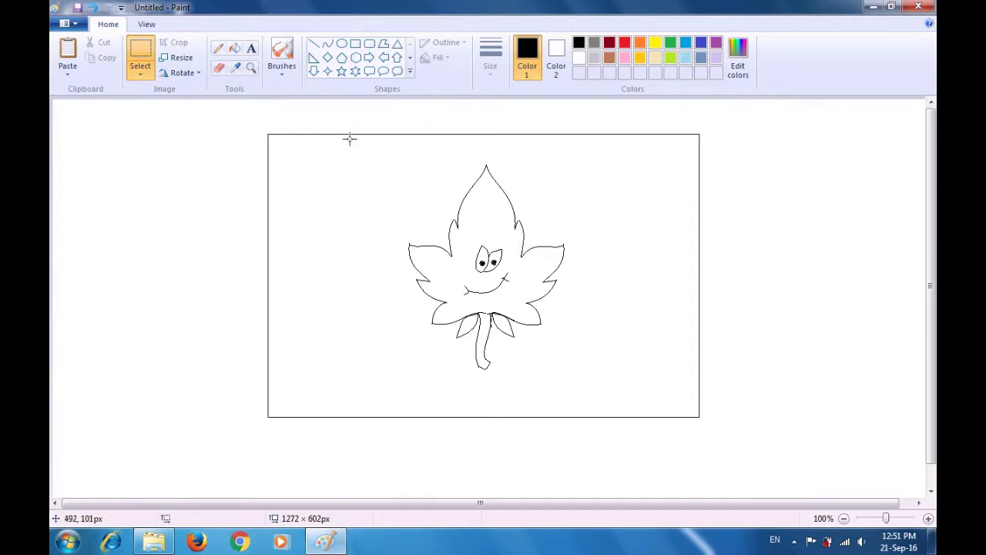
Spray a dense brown soil band across the lower part of the rectangle with the Airbrush at its thickest size, covering the stem's foot.
{"action": "left_click", "coordinate": [283, 69]}
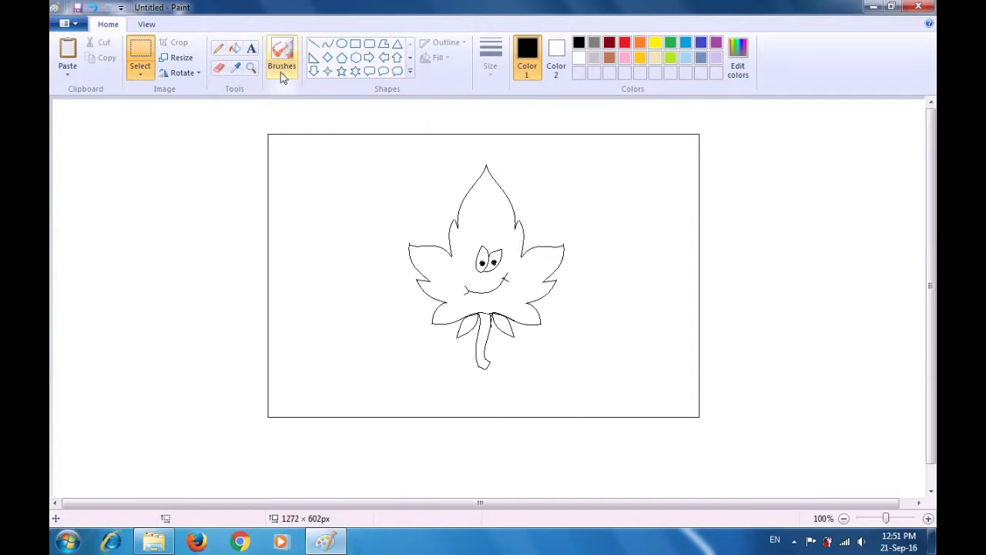
{"action": "left_click", "coordinate": [360, 100]}
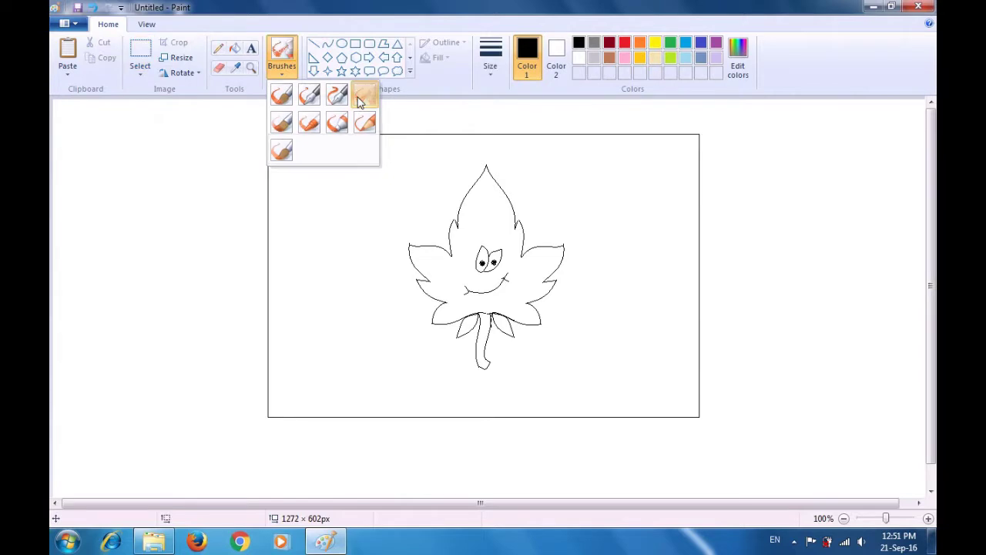
{"action": "left_click", "coordinate": [610, 58]}
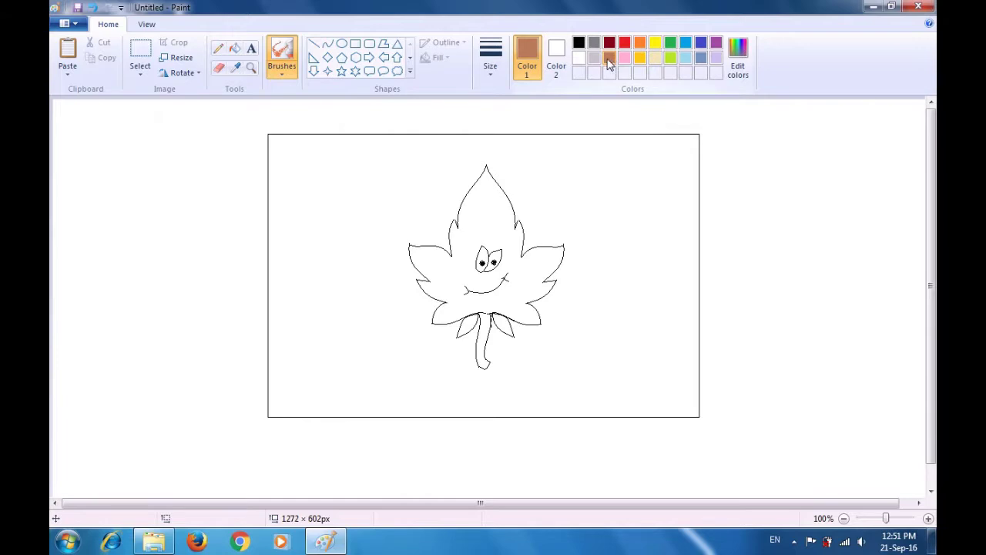
{"action": "left_click", "coordinate": [492, 75]}
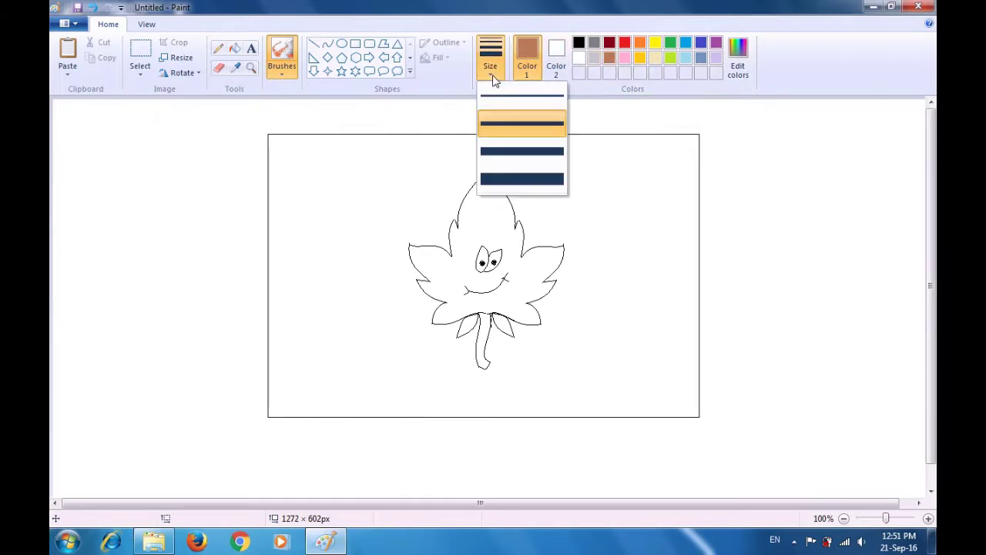
{"action": "left_click", "coordinate": [516, 181]}
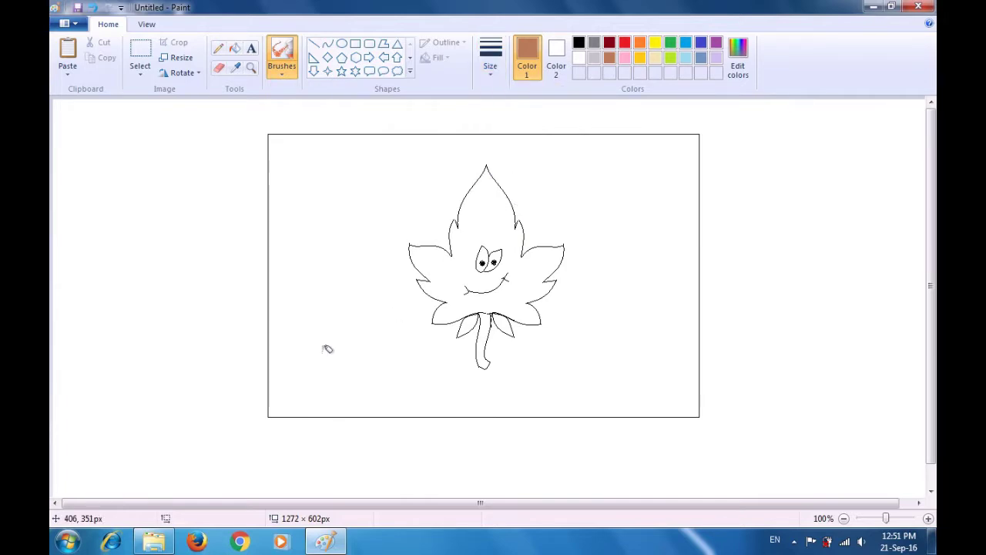
{"action": "mouse_move", "coordinate": [275, 348]}
{"action": "left_mouse_down"}
{"action": "mouse_move", "coordinate": [281, 405]}
{"action": "mouse_move", "coordinate": [478, 407]}
{"action": "left_mouse_up"}
{"action": "mouse_move", "coordinate": [501, 408]}
{"action": "left_mouse_down"}
{"action": "mouse_move", "coordinate": [699, 404]}
{"action": "mouse_move", "coordinate": [702, 355]}
{"action": "mouse_move", "coordinate": [359, 362]}
{"action": "mouse_move", "coordinate": [281, 348]}
{"action": "mouse_move", "coordinate": [285, 390]}
{"action": "mouse_move", "coordinate": [305, 366]}
{"action": "mouse_move", "coordinate": [339, 371]}
{"action": "mouse_move", "coordinate": [303, 388]}
{"action": "mouse_move", "coordinate": [317, 396]}
{"action": "mouse_move", "coordinate": [693, 392]}
{"action": "mouse_move", "coordinate": [692, 367]}
{"action": "mouse_move", "coordinate": [675, 364]}
{"action": "mouse_move", "coordinate": [314, 379]}
{"action": "mouse_move", "coordinate": [664, 381]}
{"action": "mouse_move", "coordinate": [675, 394]}
{"action": "mouse_move", "coordinate": [597, 376]}
{"action": "mouse_move", "coordinate": [354, 367]}
{"action": "mouse_move", "coordinate": [392, 365]}
{"action": "mouse_move", "coordinate": [312, 353]}
{"action": "mouse_move", "coordinate": [471, 364]}
{"action": "mouse_move", "coordinate": [594, 352]}
{"action": "mouse_move", "coordinate": [714, 359]}
{"action": "mouse_move", "coordinate": [693, 359]}
{"action": "mouse_move", "coordinate": [695, 348]}
{"action": "mouse_move", "coordinate": [671, 358]}
{"action": "left_mouse_up"}
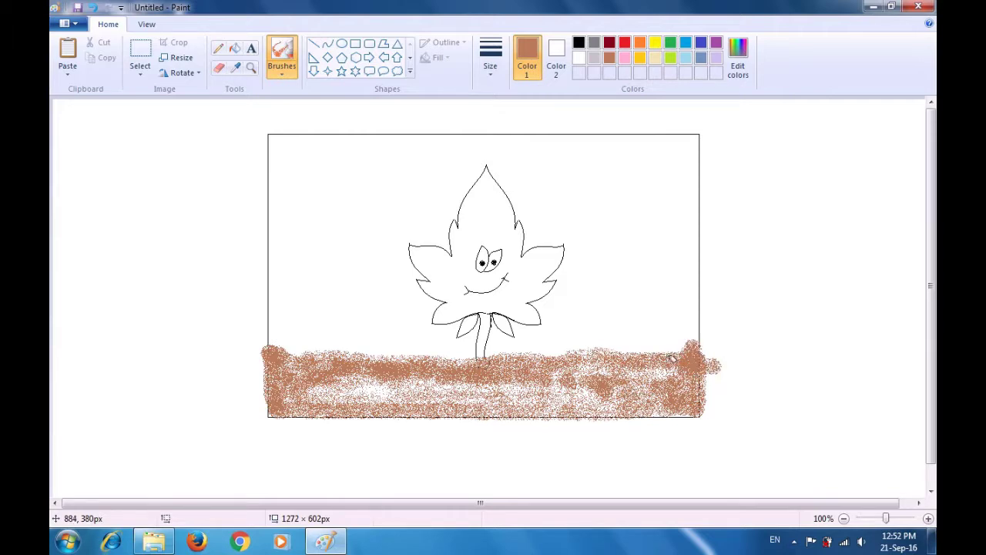
{"action": "mouse_move", "coordinate": [671, 358]}
{"action": "left_mouse_down"}
{"action": "mouse_move", "coordinate": [604, 371]}
{"action": "mouse_move", "coordinate": [668, 364]}
{"action": "mouse_move", "coordinate": [633, 387]}
{"action": "mouse_move", "coordinate": [429, 376]}
{"action": "mouse_move", "coordinate": [334, 387]}
{"action": "mouse_move", "coordinate": [428, 389]}
{"action": "mouse_move", "coordinate": [414, 385]}
{"action": "mouse_move", "coordinate": [437, 380]}
{"action": "mouse_move", "coordinate": [459, 385]}
{"action": "mouse_move", "coordinate": [452, 394]}
{"action": "mouse_move", "coordinate": [480, 395]}
{"action": "mouse_move", "coordinate": [471, 391]}
{"action": "mouse_move", "coordinate": [569, 380]}
{"action": "mouse_move", "coordinate": [526, 381]}
{"action": "mouse_move", "coordinate": [588, 366]}
{"action": "mouse_move", "coordinate": [569, 365]}
{"action": "mouse_move", "coordinate": [573, 392]}
{"action": "mouse_move", "coordinate": [636, 387]}
{"action": "mouse_move", "coordinate": [598, 355]}
{"action": "mouse_move", "coordinate": [585, 389]}
{"action": "mouse_move", "coordinate": [515, 401]}
{"action": "mouse_move", "coordinate": [684, 400]}
{"action": "mouse_move", "coordinate": [291, 394]}
{"action": "mouse_move", "coordinate": [291, 376]}
{"action": "mouse_move", "coordinate": [304, 371]}
{"action": "mouse_move", "coordinate": [335, 385]}
{"action": "mouse_move", "coordinate": [640, 366]}
{"action": "left_mouse_up"}
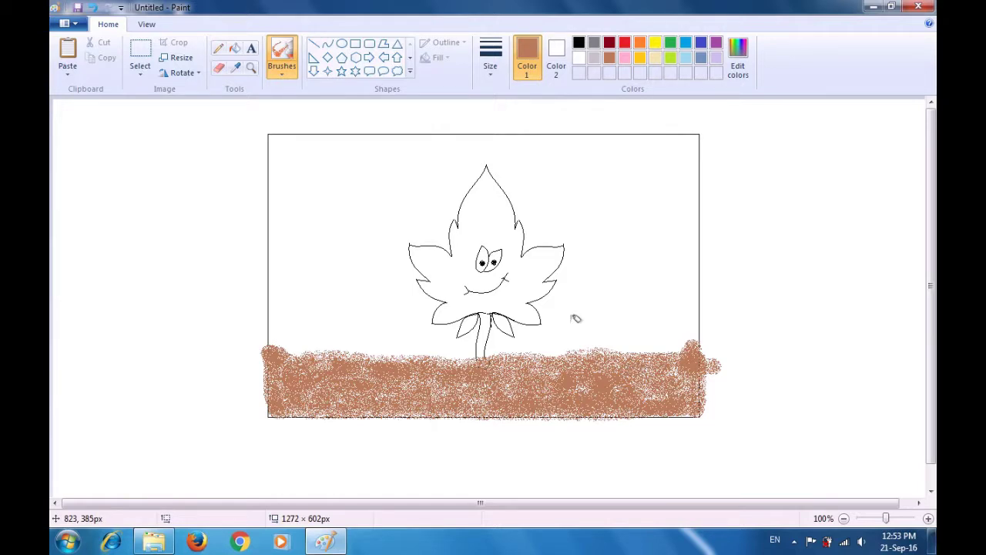
{"action": "left_click", "coordinate": [236, 51]}
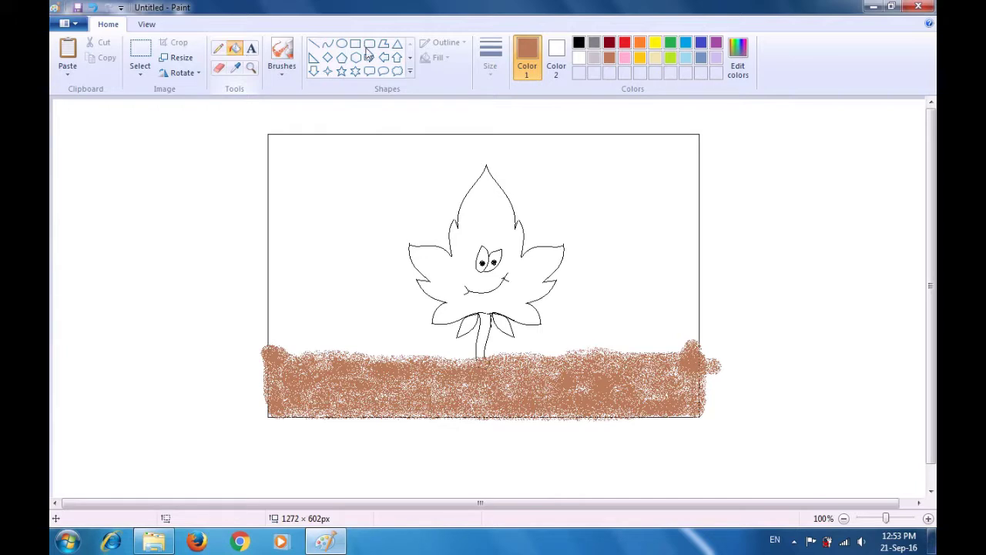
{"action": "left_click", "coordinate": [670, 44]}
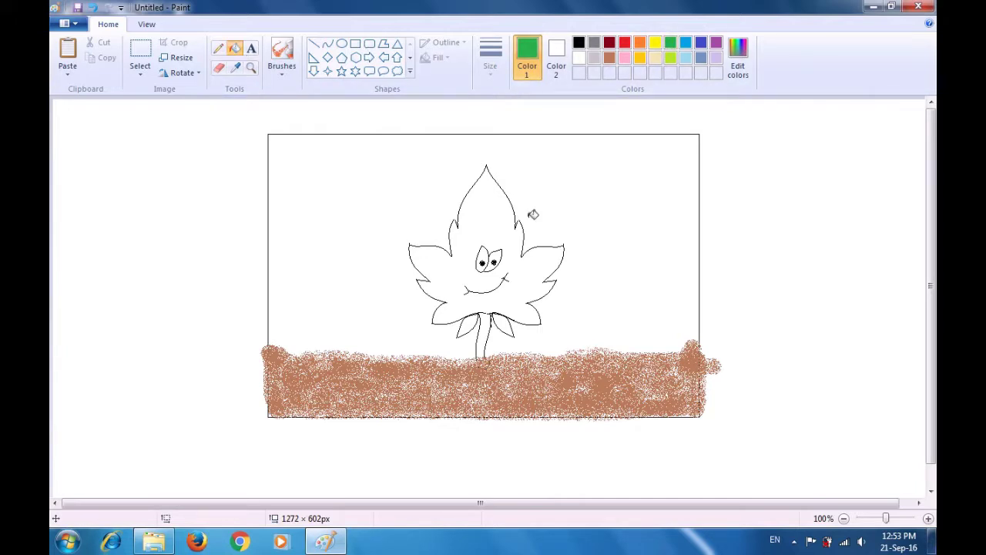
{"action": "left_click", "coordinate": [499, 217]}
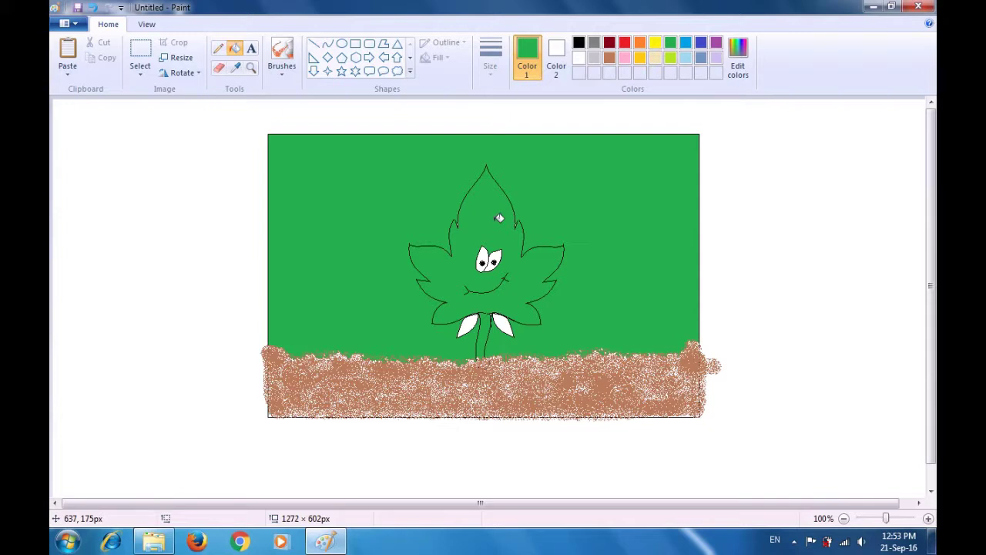
{"action": "key", "text": "ctrl+z"}
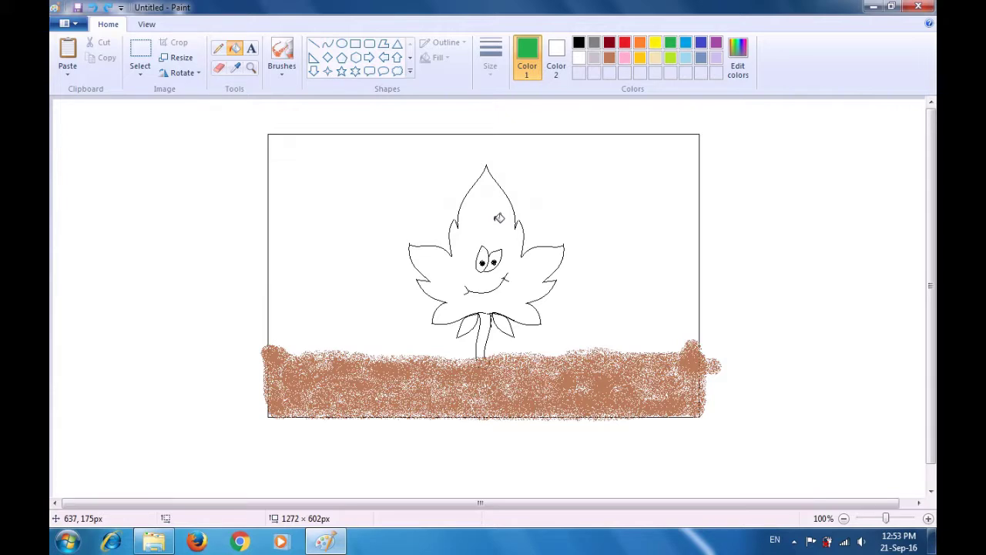
Close the gaps in the leaf outline at the notches beside the top lobe with the black Pencil.
{"action": "left_click", "coordinate": [218, 48]}
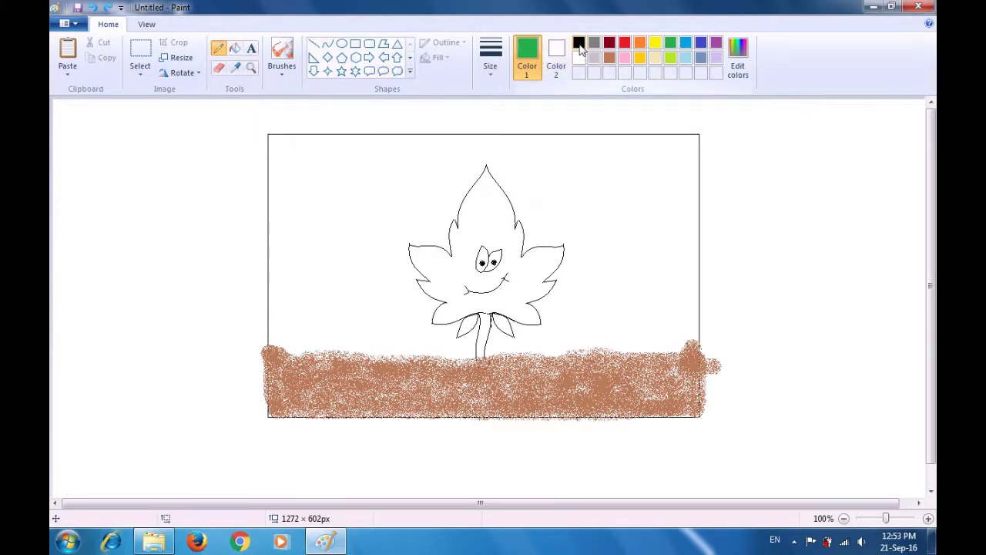
{"action": "left_click", "coordinate": [579, 44]}
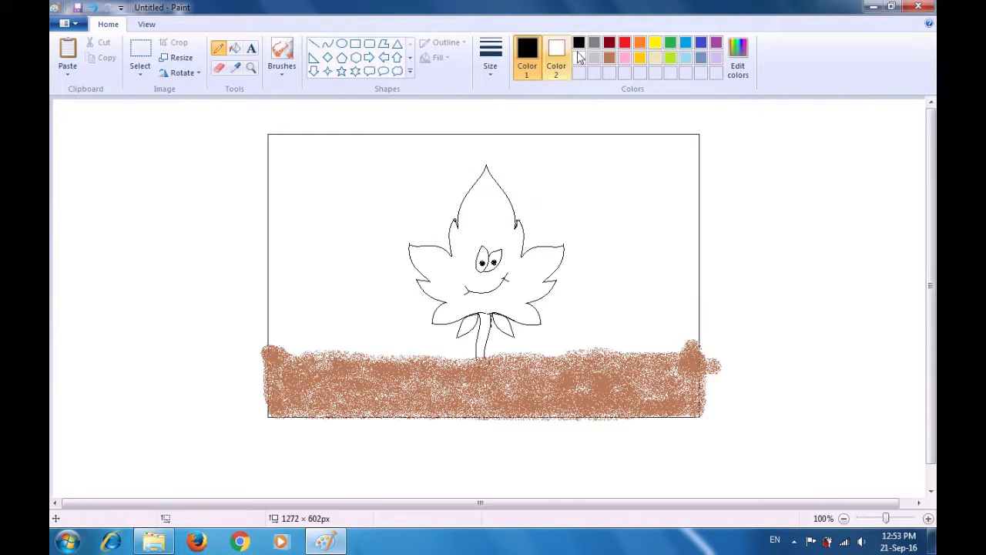
Fill the leaf body, the stem and both small leaflets with green.
{"action": "left_click", "coordinate": [671, 43]}
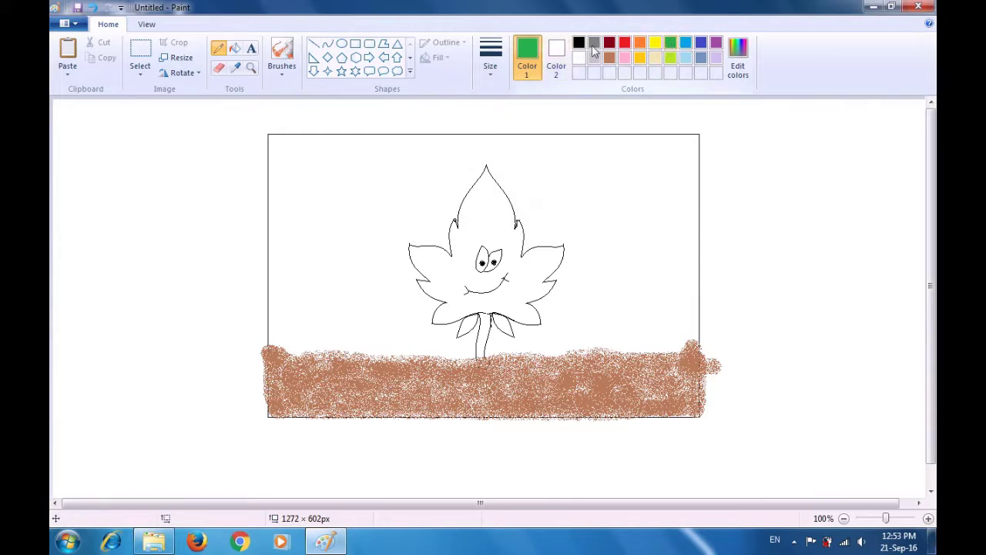
{"action": "left_click", "coordinate": [237, 51]}
{"action": "left_click", "coordinate": [490, 221]}
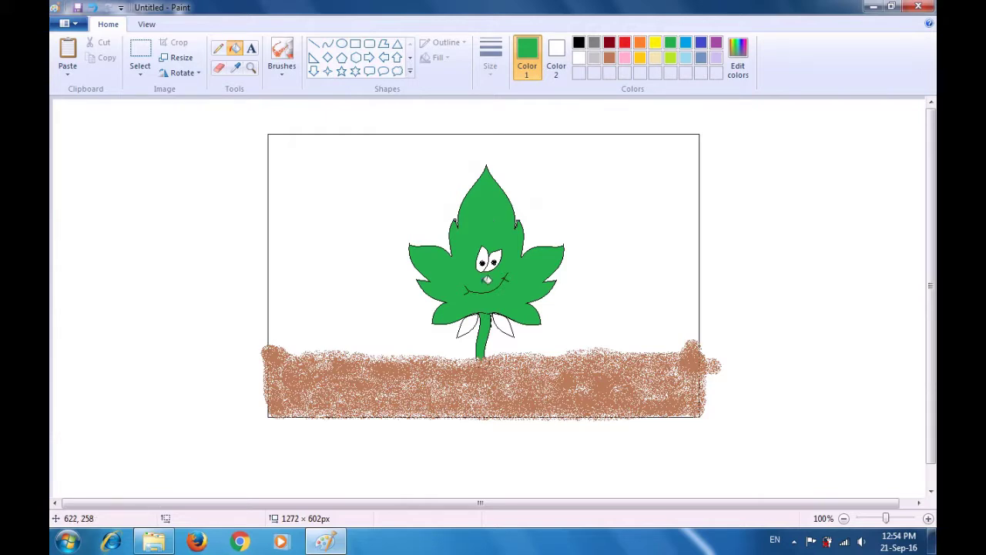
{"action": "left_click", "coordinate": [477, 319]}
{"action": "left_click", "coordinate": [507, 323]}
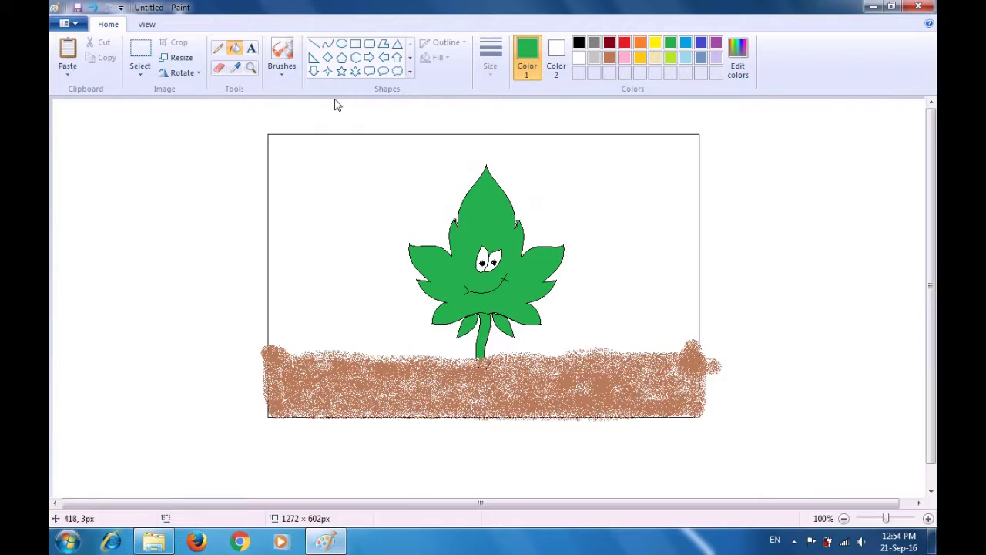
{"action": "left_click", "coordinate": [219, 50]}
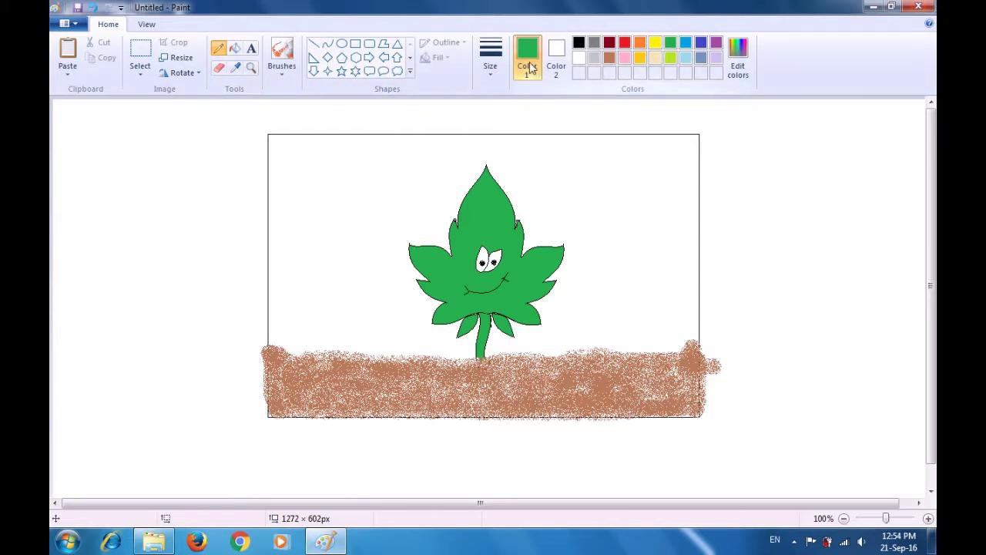
{"action": "left_click", "coordinate": [578, 44]}
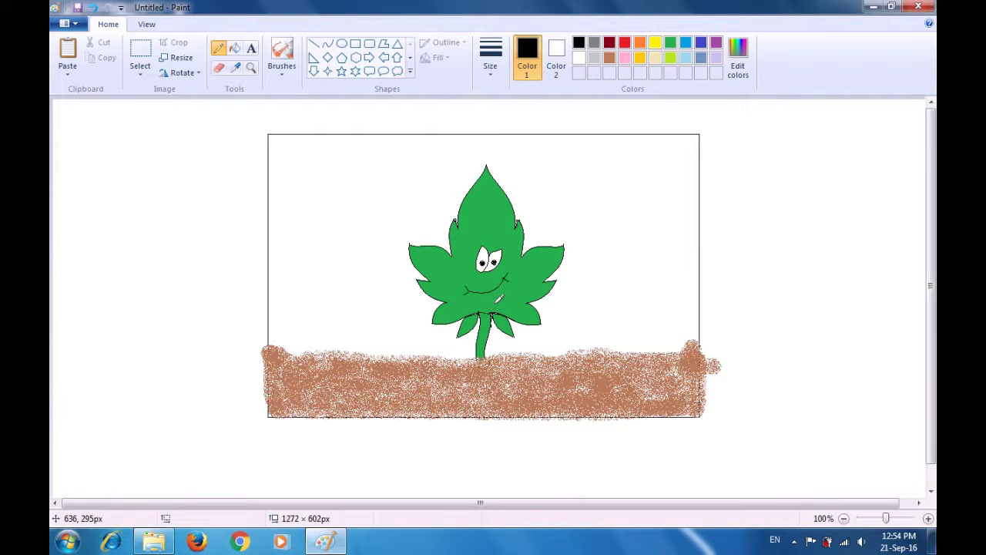
{"action": "left_click", "coordinate": [608, 58]}
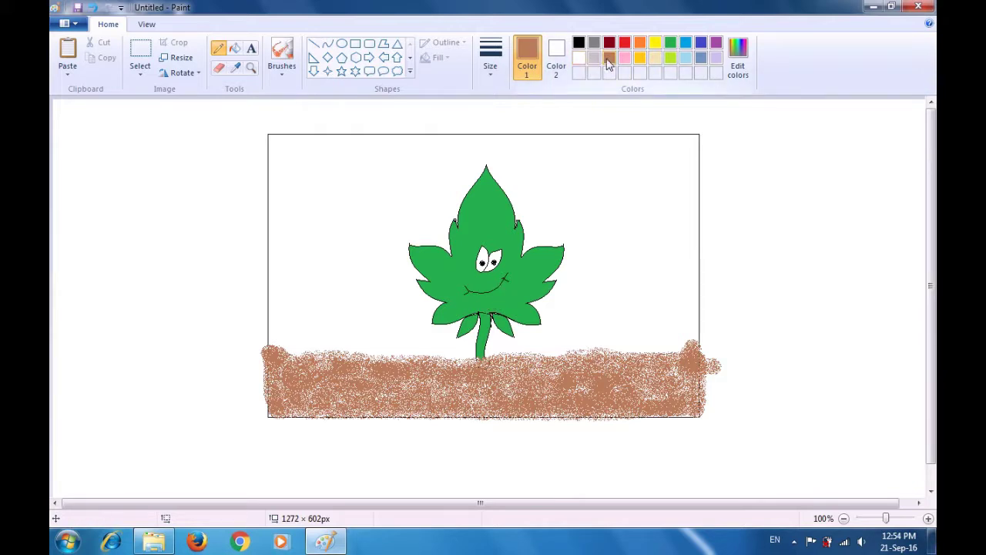
{"action": "left_click", "coordinate": [236, 49]}
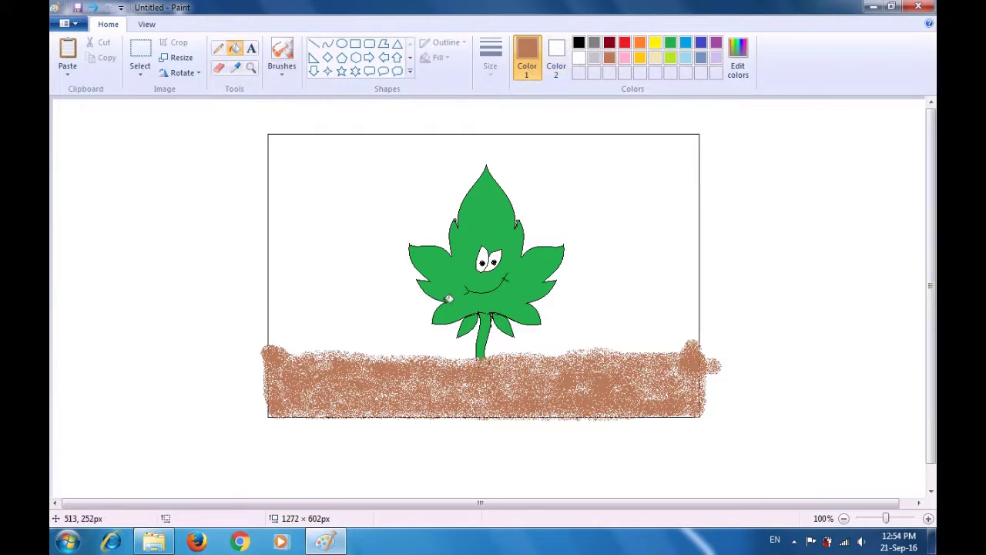
{"action": "left_click", "coordinate": [487, 330]}
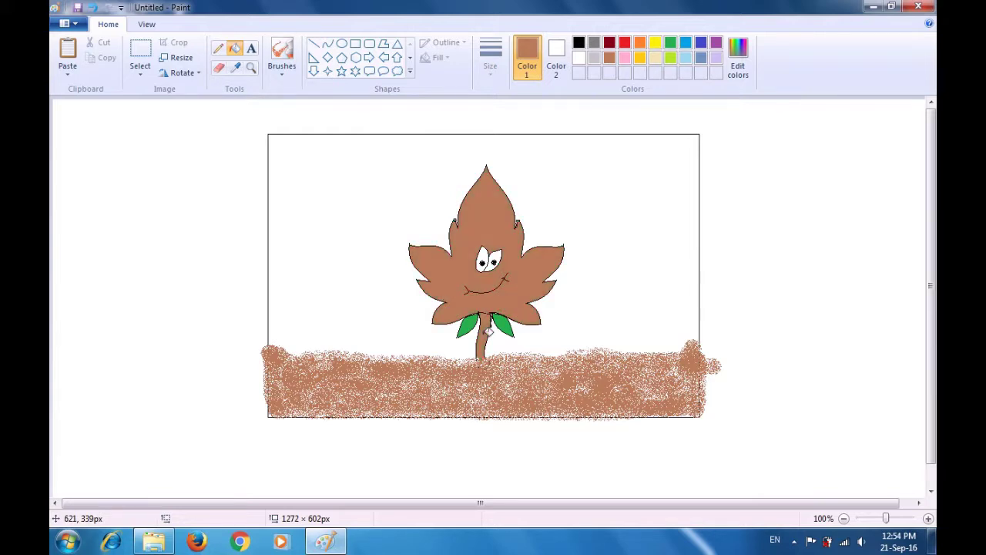
{"action": "key", "text": "ctrl+z"}
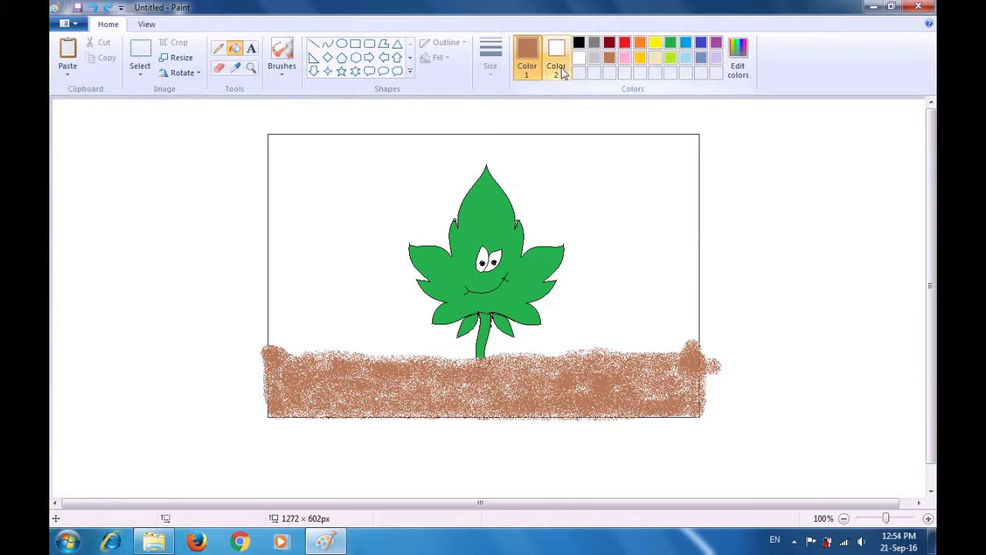
Fill both of the leaf character's eyes with yellow.
{"action": "left_click", "coordinate": [655, 45]}
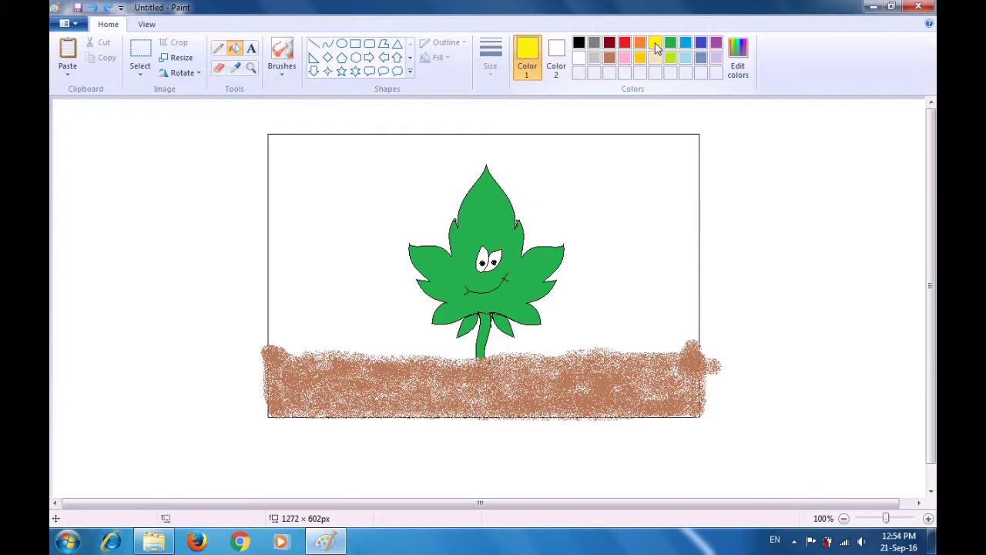
{"action": "left_click", "coordinate": [484, 257]}
{"action": "left_click", "coordinate": [495, 256]}
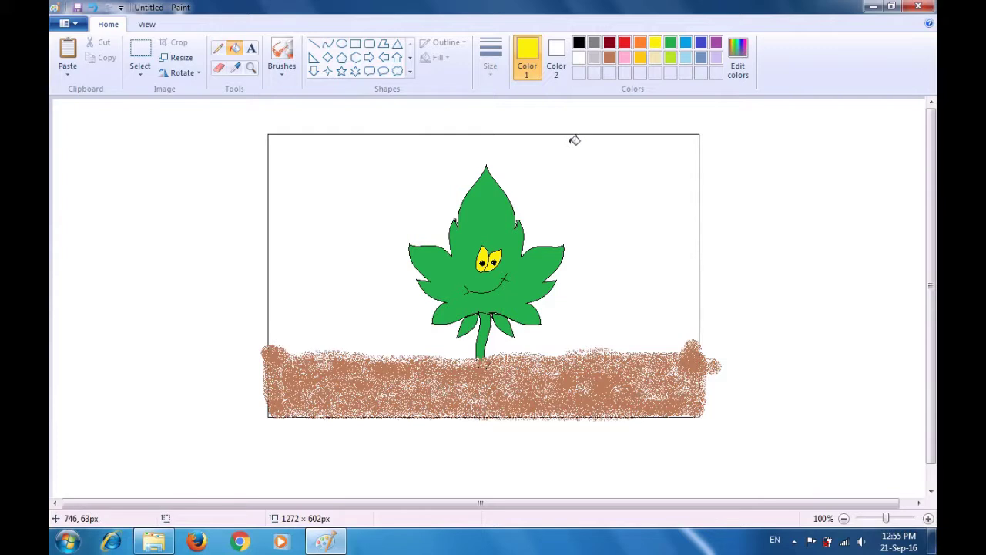
Spray a green seedling with a thick stem and two leaf clusters on the soil's left part, using the Airbrush with a thinner size for the leaves.
{"action": "left_click", "coordinate": [671, 44]}
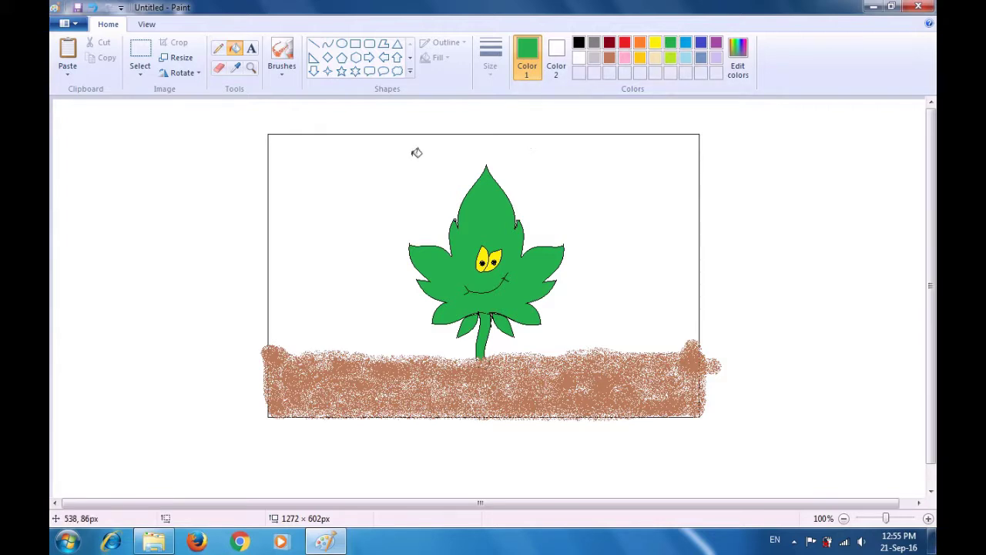
{"action": "left_click", "coordinate": [282, 77]}
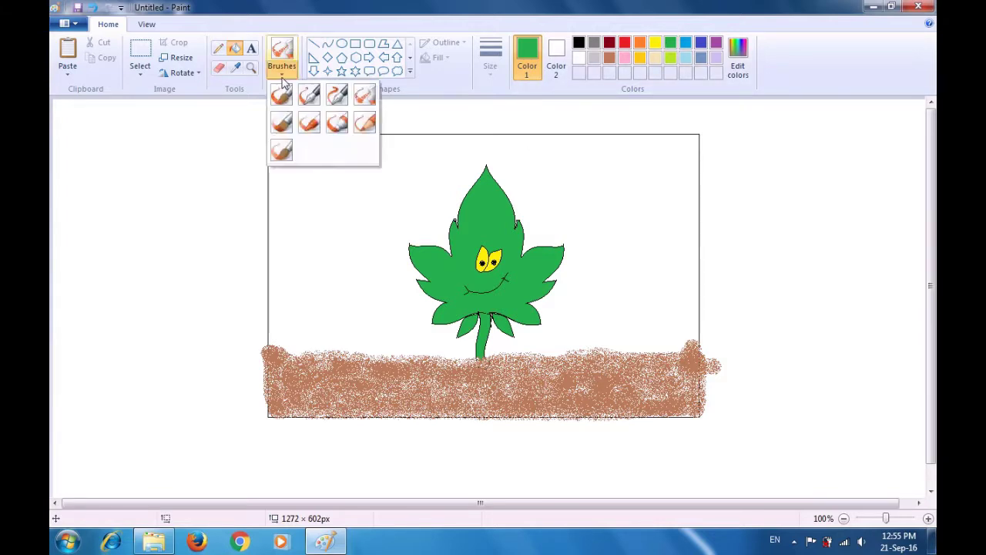
{"action": "left_click", "coordinate": [365, 94]}
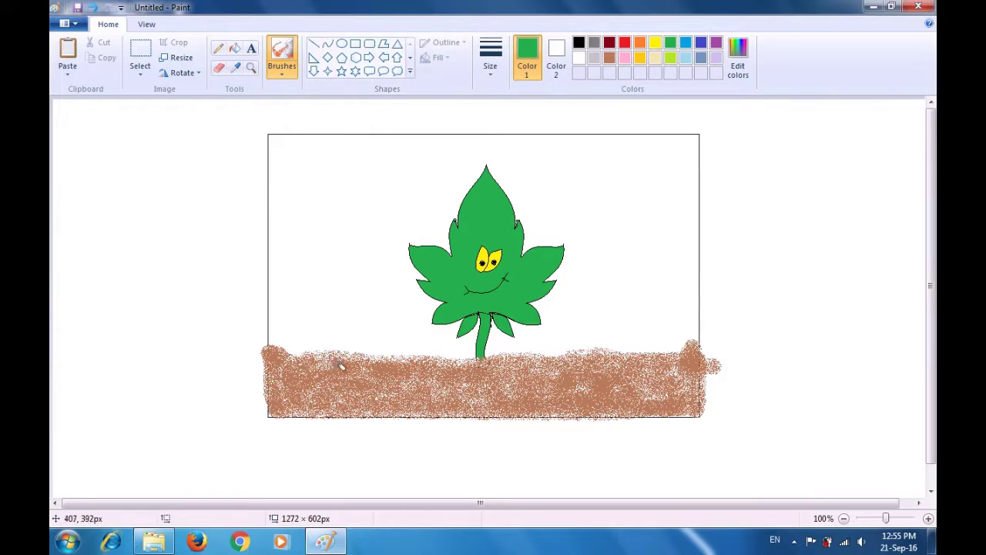
{"action": "left_click_drag", "start_coordinate": [332, 369], "coordinate": [344, 330]}
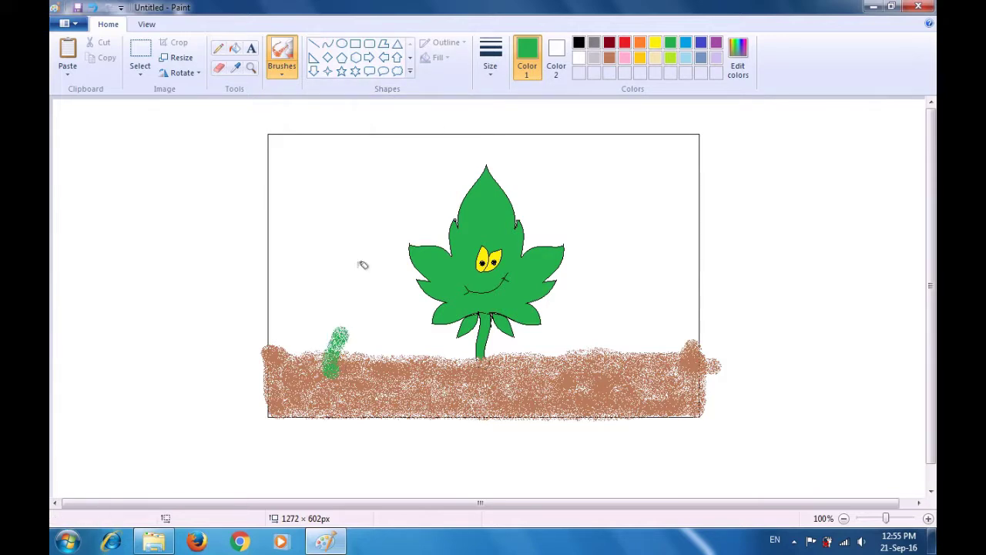
{"action": "left_click", "coordinate": [491, 83]}
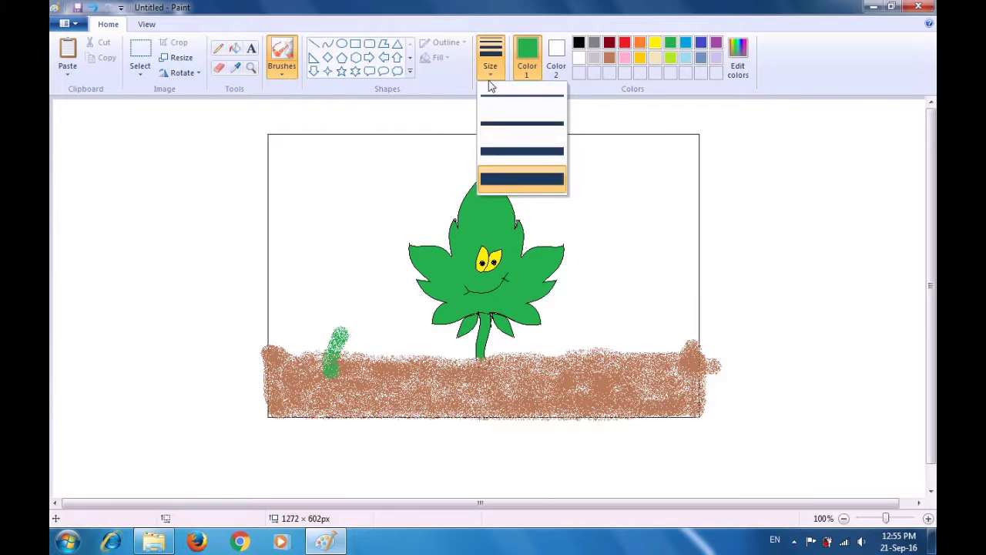
{"action": "left_click", "coordinate": [500, 133]}
{"action": "mouse_move", "coordinate": [322, 348]}
{"action": "left_mouse_down"}
{"action": "mouse_move", "coordinate": [334, 368]}
{"action": "mouse_move", "coordinate": [324, 337]}
{"action": "mouse_move", "coordinate": [325, 346]}
{"action": "mouse_move", "coordinate": [300, 329]}
{"action": "mouse_move", "coordinate": [304, 318]}
{"action": "mouse_move", "coordinate": [316, 322]}
{"action": "mouse_move", "coordinate": [311, 343]}
{"action": "mouse_move", "coordinate": [311, 328]}
{"action": "mouse_move", "coordinate": [291, 322]}
{"action": "mouse_move", "coordinate": [284, 348]}
{"action": "mouse_move", "coordinate": [304, 347]}
{"action": "mouse_move", "coordinate": [308, 323]}
{"action": "mouse_move", "coordinate": [335, 326]}
{"action": "mouse_move", "coordinate": [345, 307]}
{"action": "mouse_move", "coordinate": [343, 322]}
{"action": "mouse_move", "coordinate": [361, 318]}
{"action": "mouse_move", "coordinate": [340, 338]}
{"action": "left_mouse_up"}
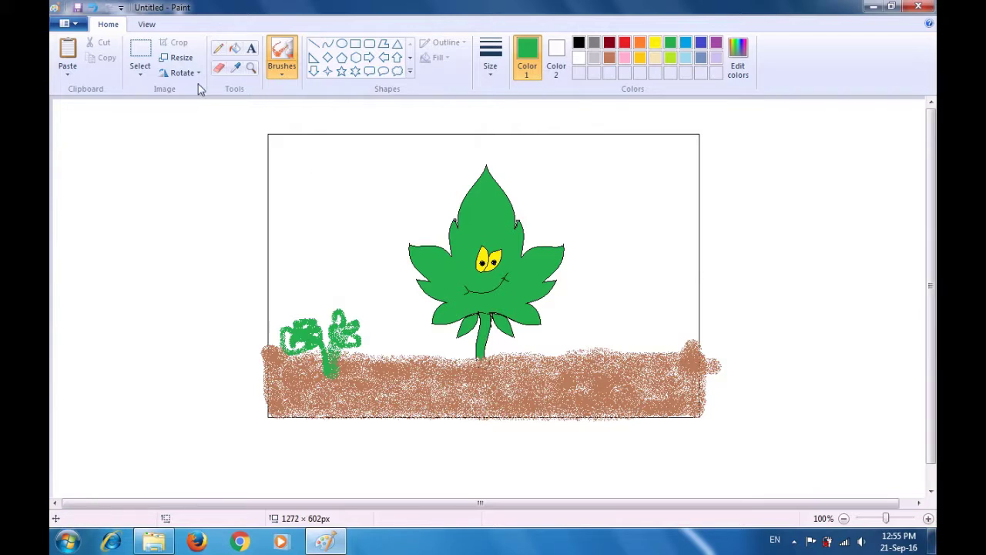
Duplicate the seedling, shrink the copy to about 93 × 57 px and place it in the soil between the original and the character's stem.
{"action": "left_click", "coordinate": [140, 47]}
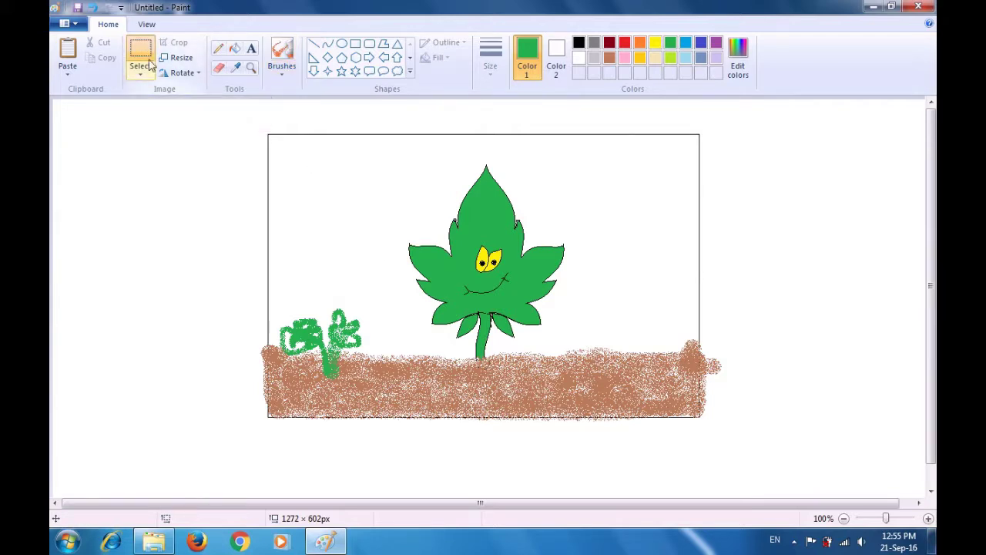
{"action": "left_click_drag", "start_coordinate": [275, 302], "coordinate": [373, 381]}
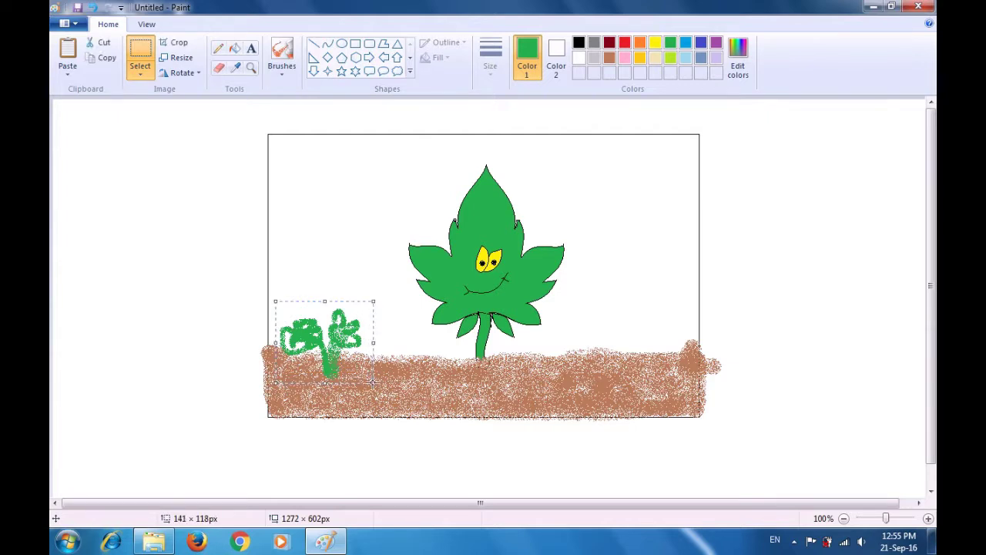
{"action": "key", "text": "ctrl+c"}
{"action": "key", "text": "ctrl+v"}
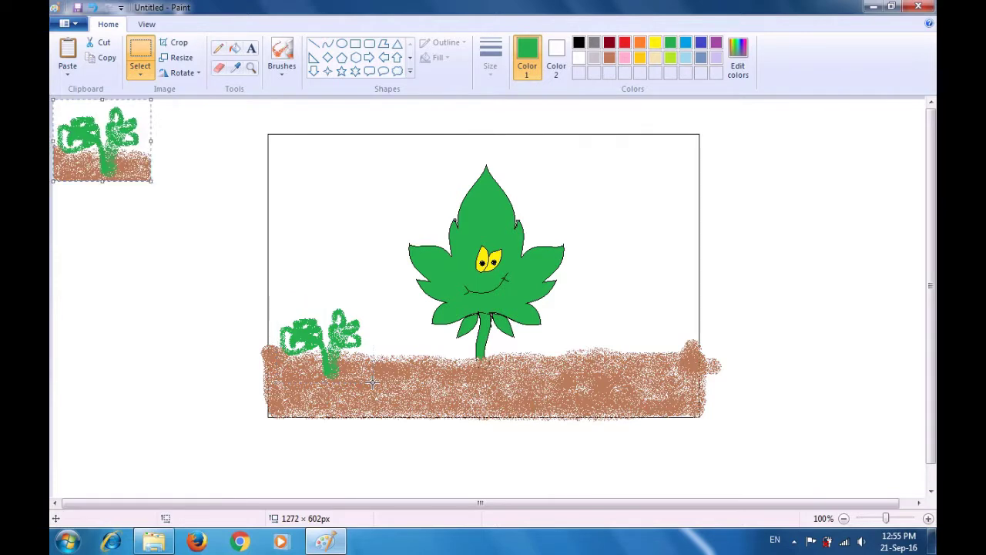
{"action": "left_click_drag", "start_coordinate": [143, 171], "coordinate": [414, 368]}
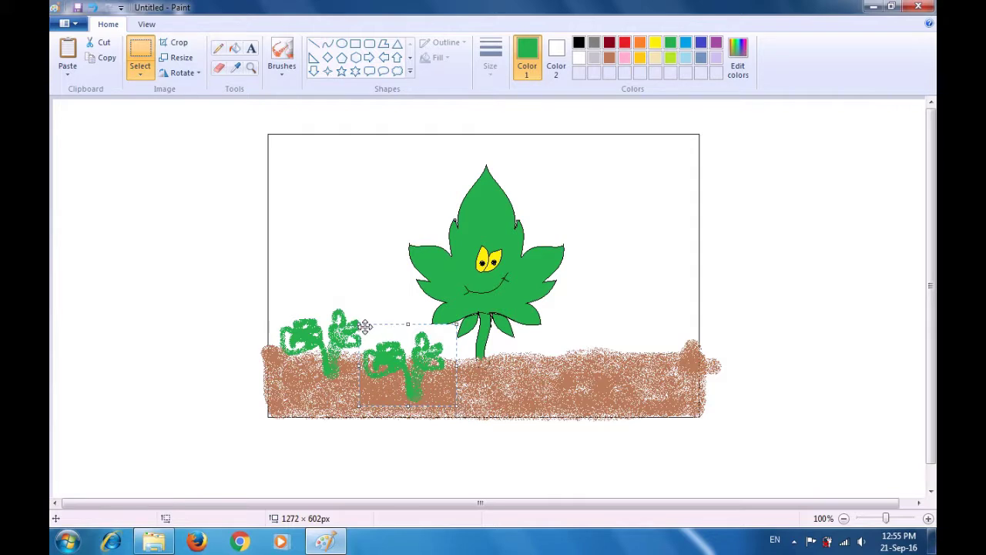
{"action": "left_click_drag", "start_coordinate": [359, 324], "coordinate": [387, 361]}
{"action": "left_click_drag", "start_coordinate": [426, 392], "coordinate": [407, 391]}
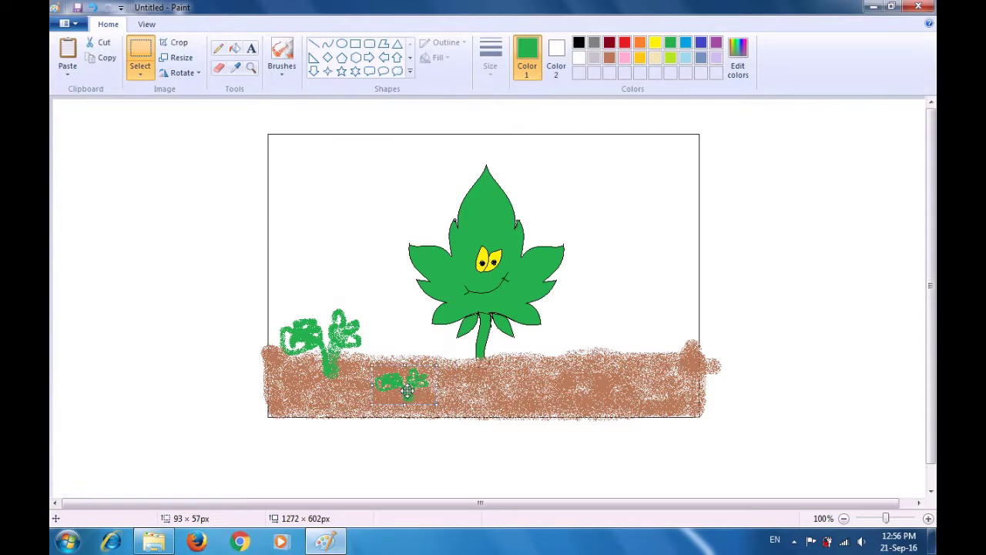
Paste another seedling, shrink it to about 60 × 45 px and place it in the soil's lower-left corner.
{"action": "key", "text": "ctrl+v"}
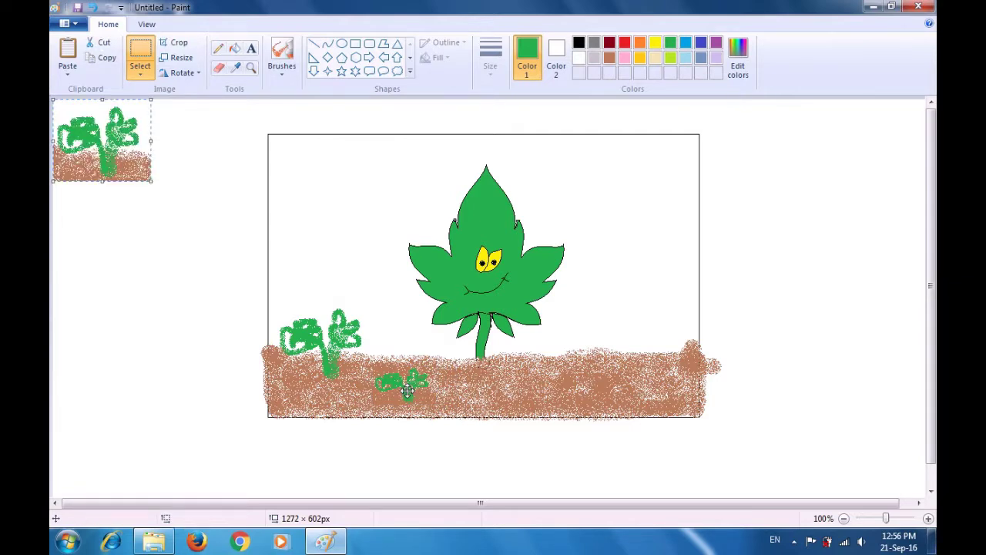
{"action": "left_click_drag", "start_coordinate": [158, 159], "coordinate": [293, 372]}
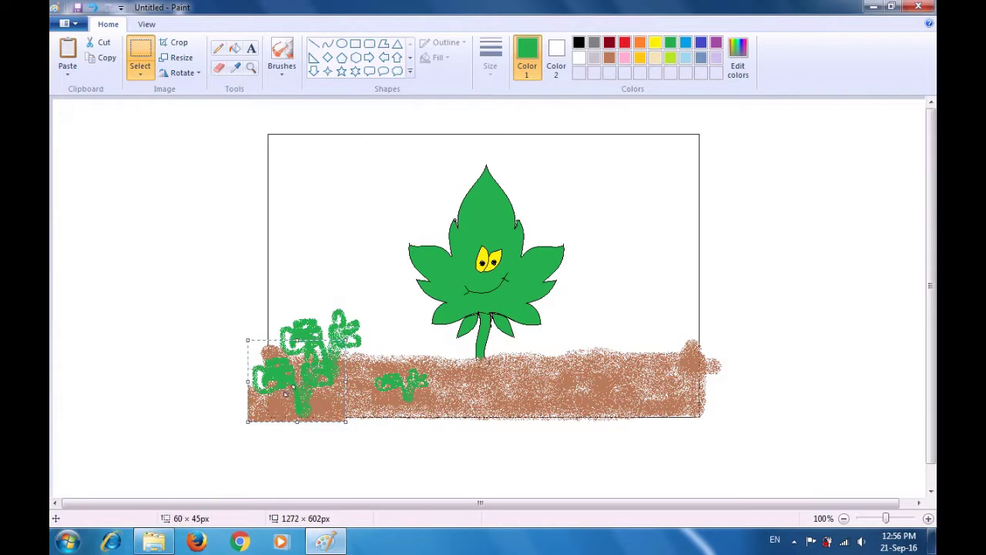
{"action": "key", "text": "ctrl+z"}
{"action": "left_click_drag", "start_coordinate": [287, 401], "coordinate": [305, 396]}
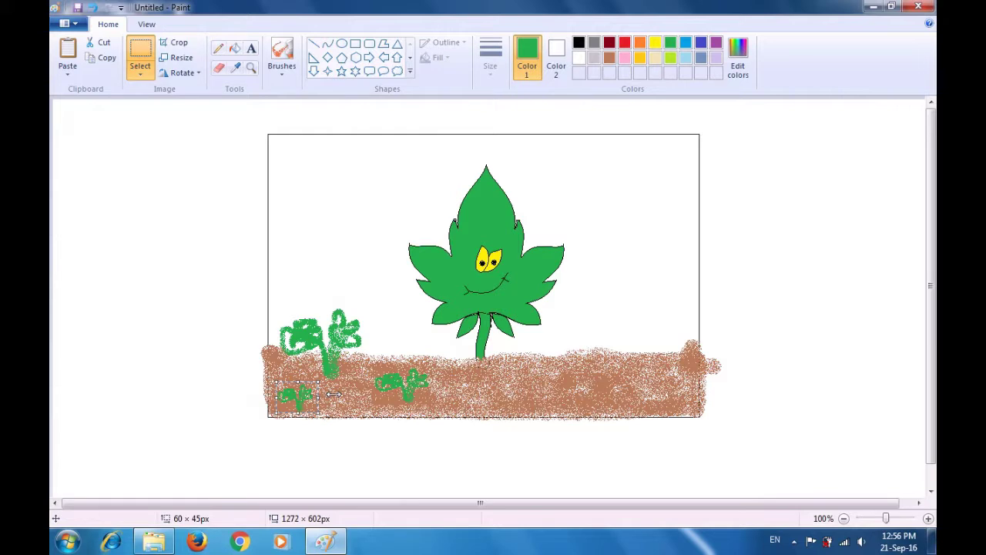
Paste another seedling, shrink it to about 101 × 61 px and place it just right of the character's stem.
{"action": "key", "text": "ctrl+v"}
{"action": "left_click_drag", "start_coordinate": [148, 165], "coordinate": [630, 383]}
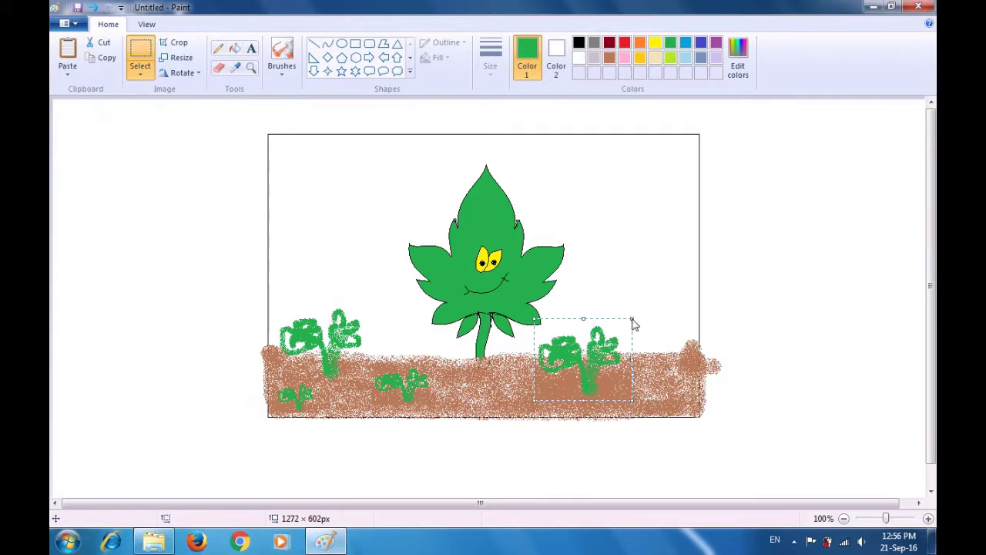
{"action": "left_click_drag", "start_coordinate": [632, 318], "coordinate": [528, 358]}
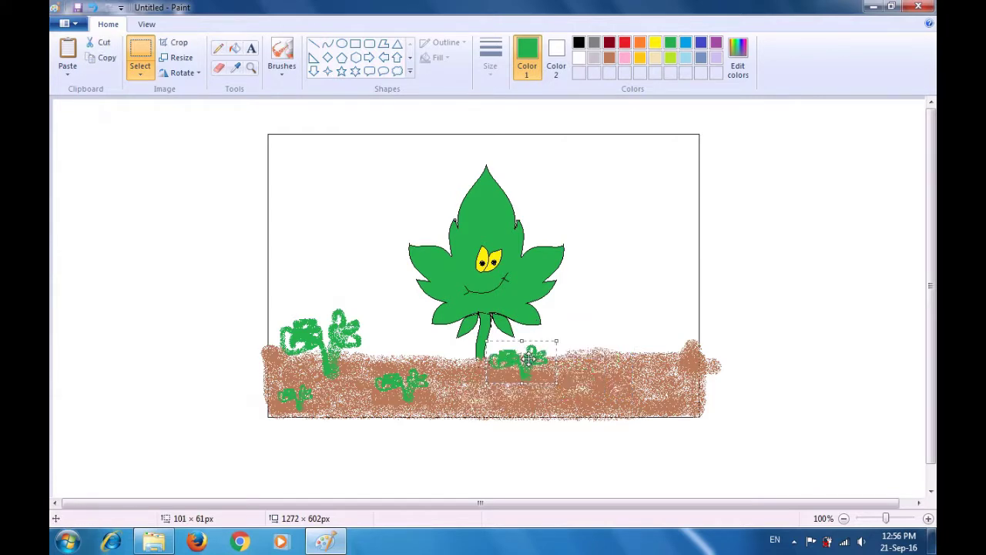
Paste another seedling, shrink it to about 60 × 51 px and place it in the soil's lower-right corner.
{"action": "key", "text": "ctrl+v"}
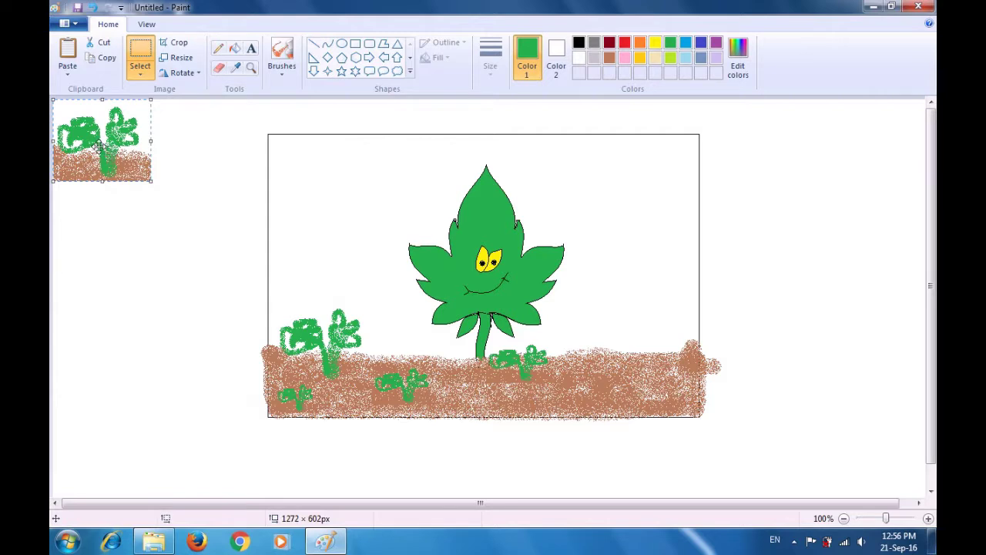
{"action": "left_click_drag", "start_coordinate": [99, 147], "coordinate": [676, 399]}
{"action": "key", "text": "ctrl+z"}
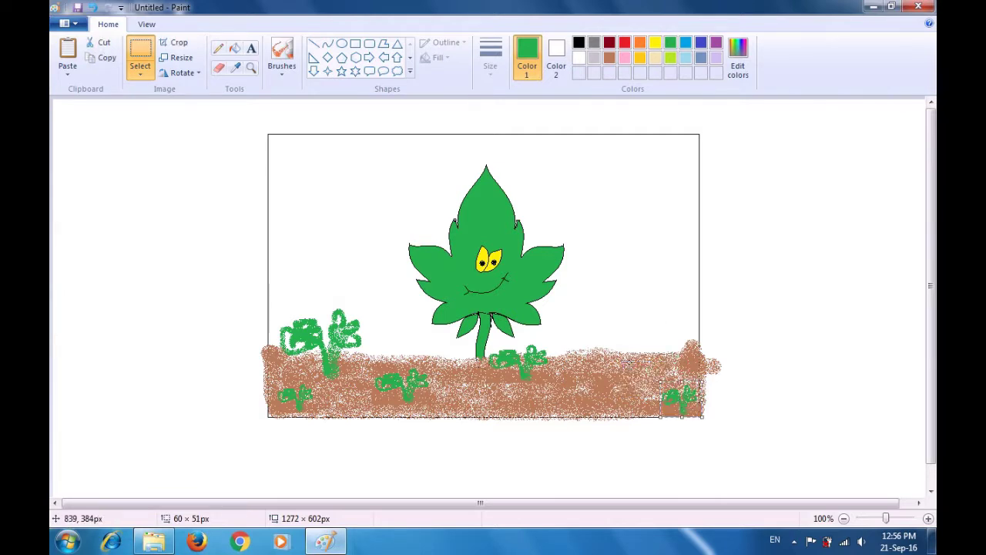
Paste another seedling, shrink it to about 72 × 53 px and place it in the soil just left of the lower-right seedling.
{"action": "key", "text": "ctrl+v"}
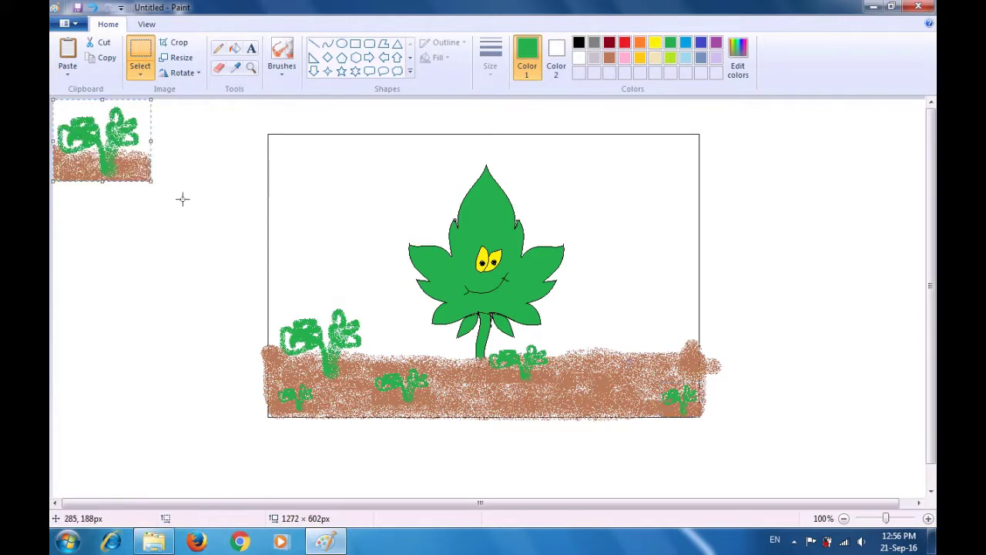
{"action": "left_click_drag", "start_coordinate": [104, 155], "coordinate": [606, 391]}
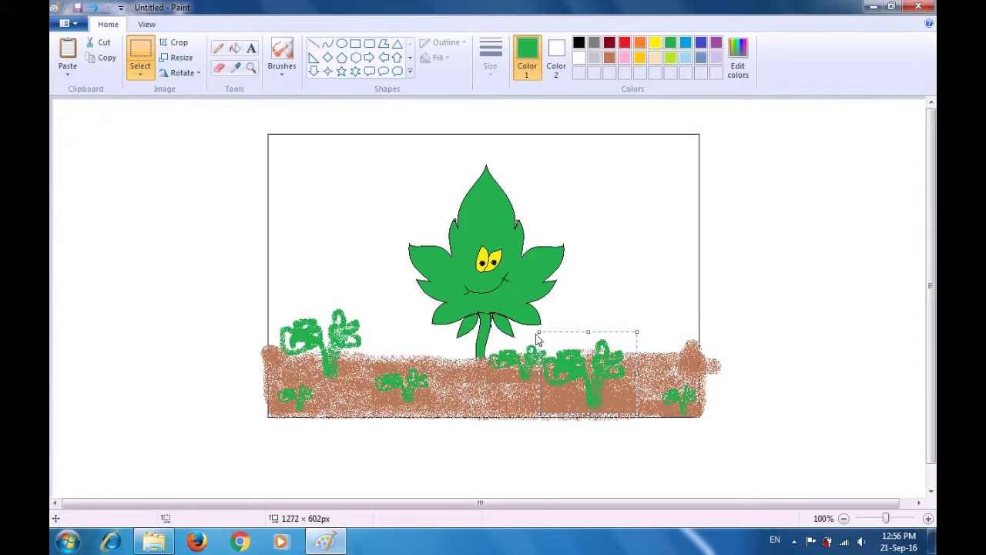
{"action": "left_click_drag", "start_coordinate": [540, 331], "coordinate": [612, 385]}
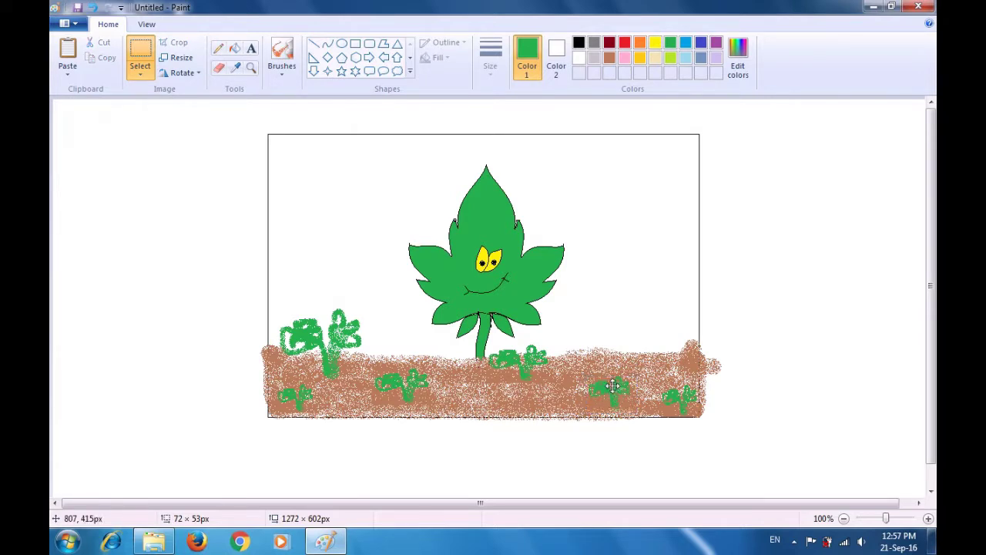
{"action": "left_click", "coordinate": [549, 383]}
Paste one more seedling, shrink it to about 101 × 56 px and place it in the soil below the character's stem.
{"action": "key", "text": "ctrl+v"}
{"action": "left_click_drag", "start_coordinate": [117, 157], "coordinate": [502, 380]}
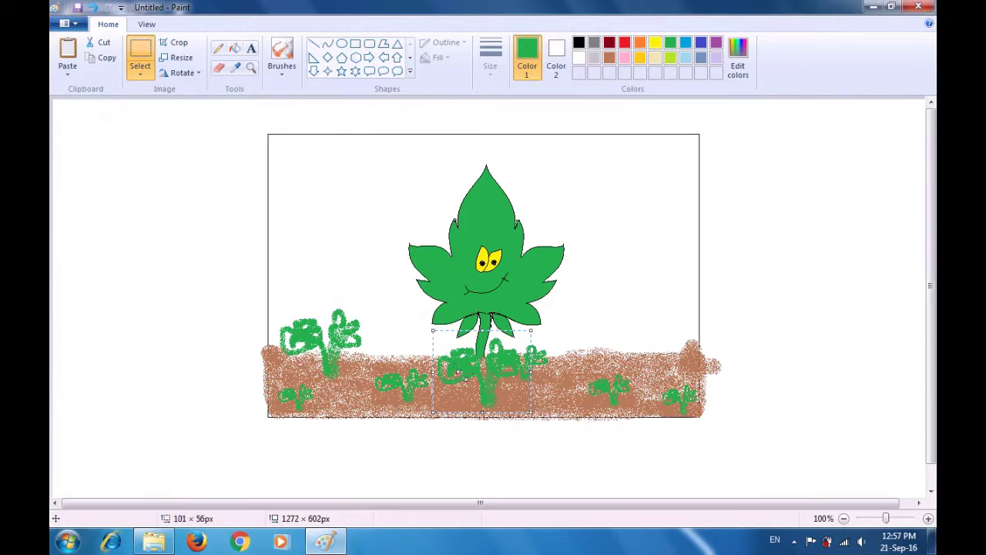
{"action": "key", "text": "ctrl+z"}
{"action": "left_click_drag", "start_coordinate": [463, 376], "coordinate": [482, 394]}
{"action": "left_click", "coordinate": [612, 324]}
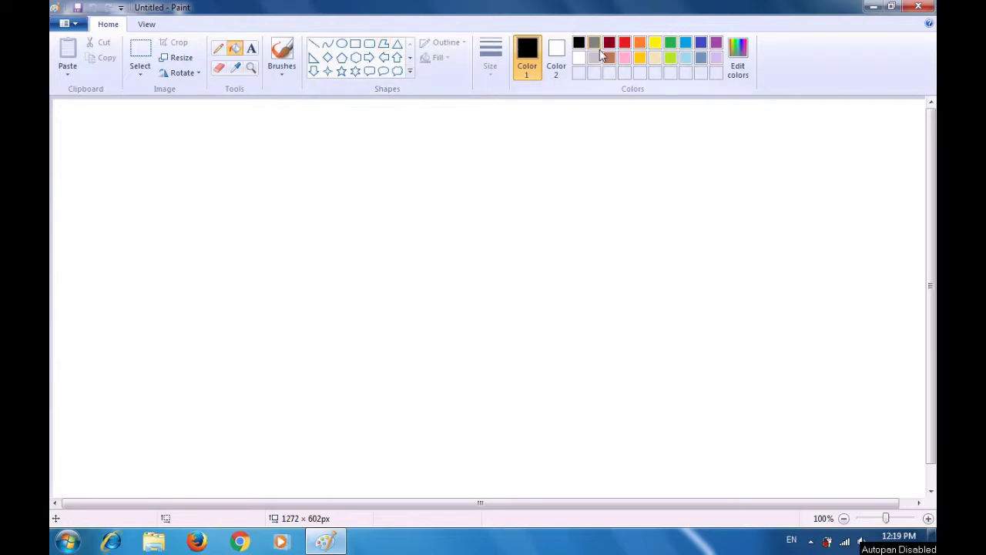
Fill the whole blank canvas with indigo.
{"action": "left_click", "coordinate": [700, 45]}
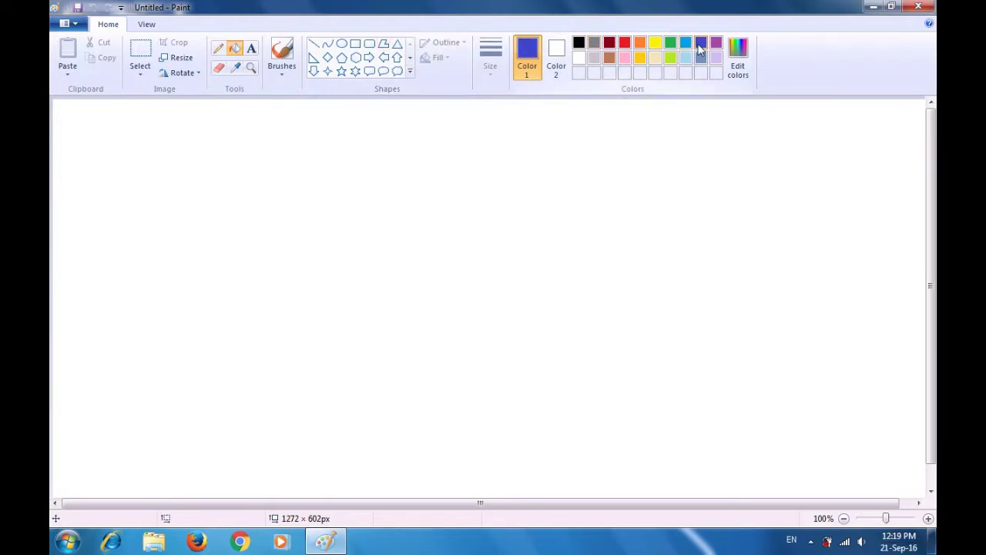
{"action": "left_click", "coordinate": [482, 261]}
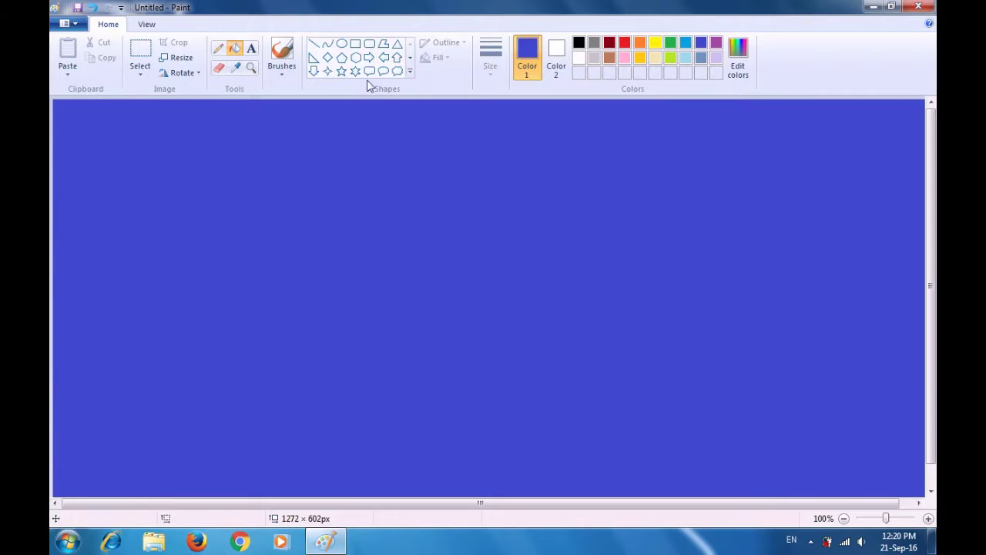
Draw a white ellipse outline about 130 × 101 px near the middle of the indigo canvas.
{"action": "left_click", "coordinate": [343, 47]}
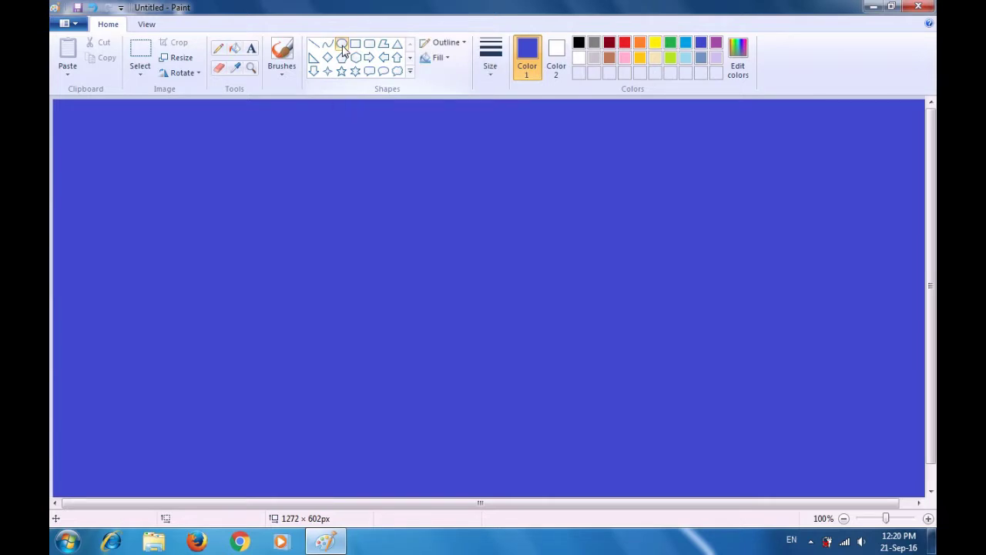
{"action": "left_click", "coordinate": [579, 61]}
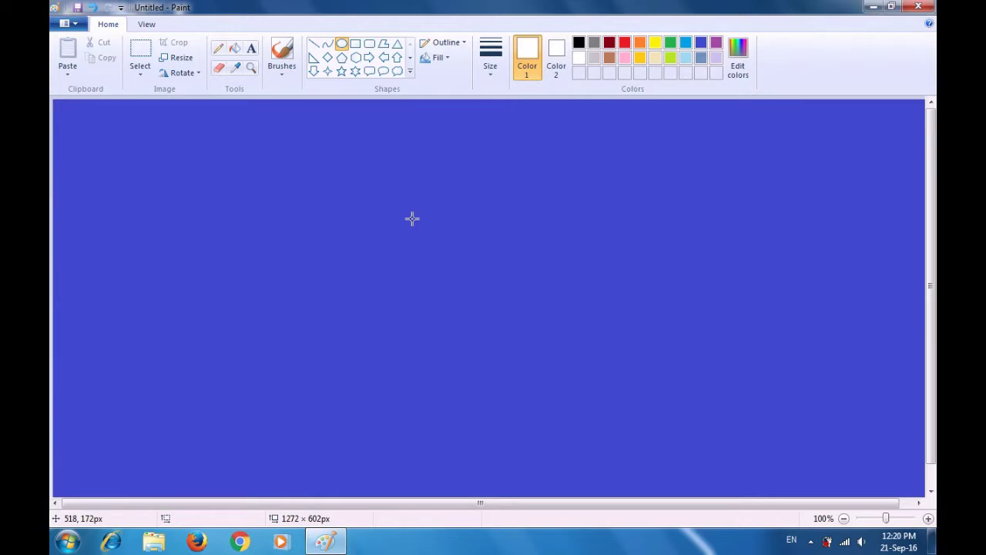
{"action": "left_click_drag", "start_coordinate": [412, 219], "coordinate": [501, 287]}
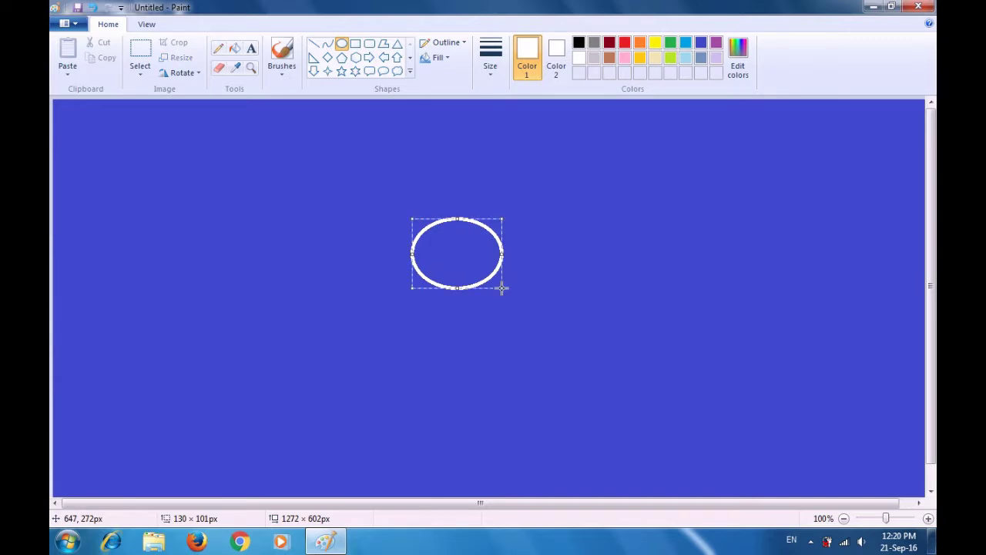
{"action": "left_click", "coordinate": [548, 273]}
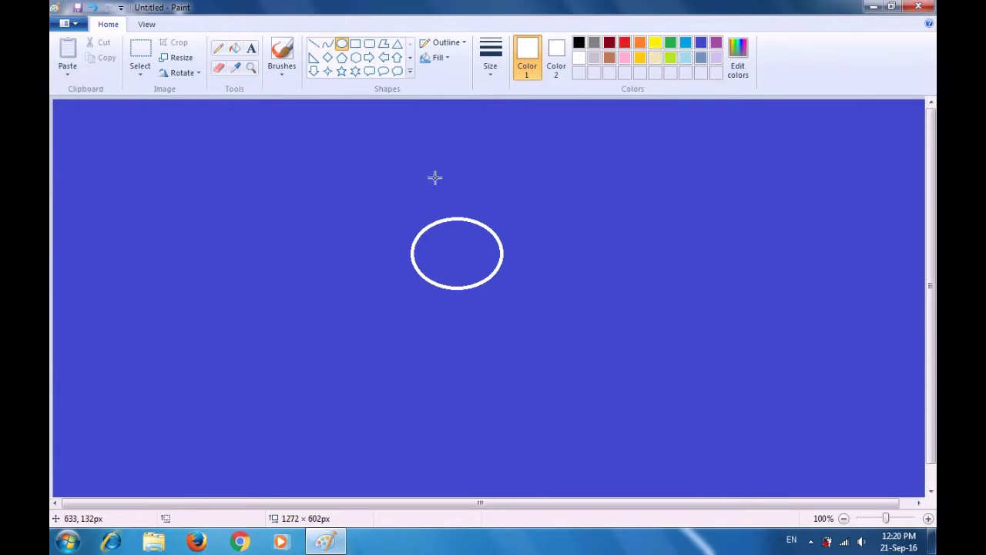
Set Color 2 to indigo and delete the upper half of the white ellipse with a selection about 195 × 80 px.
{"action": "left_click", "coordinate": [558, 51]}
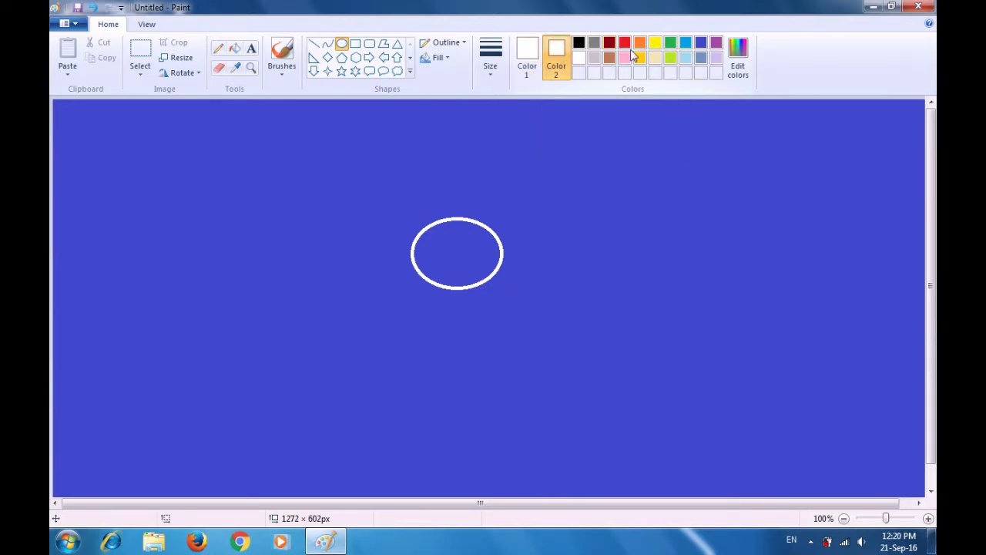
{"action": "left_click", "coordinate": [702, 44]}
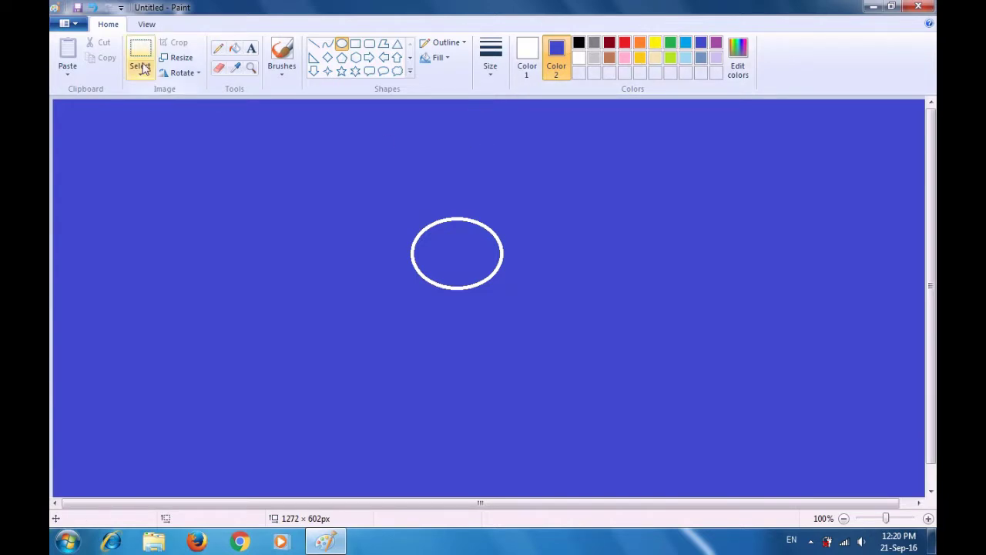
{"action": "left_click", "coordinate": [138, 54]}
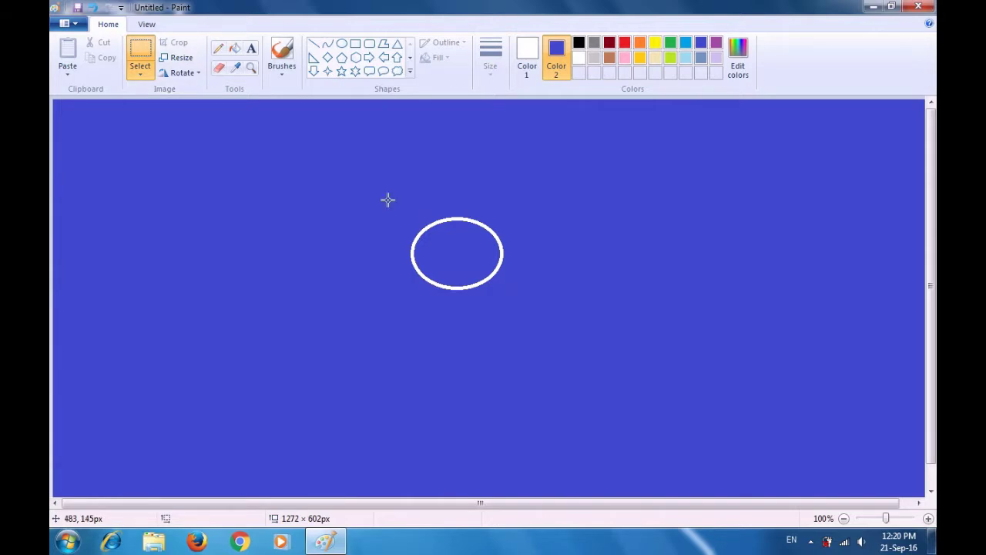
{"action": "left_click_drag", "start_coordinate": [387, 200], "coordinate": [522, 254]}
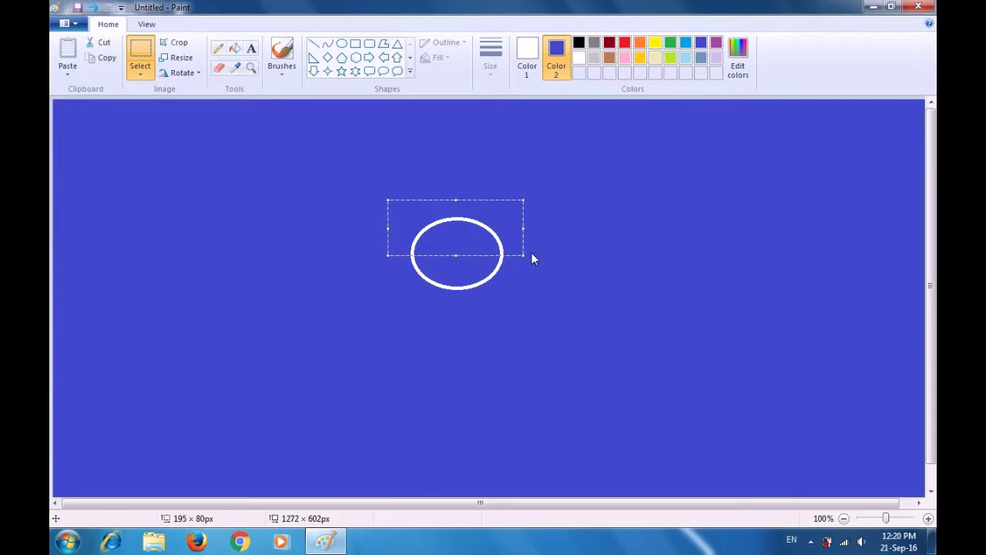
{"action": "key", "text": "Delete"}
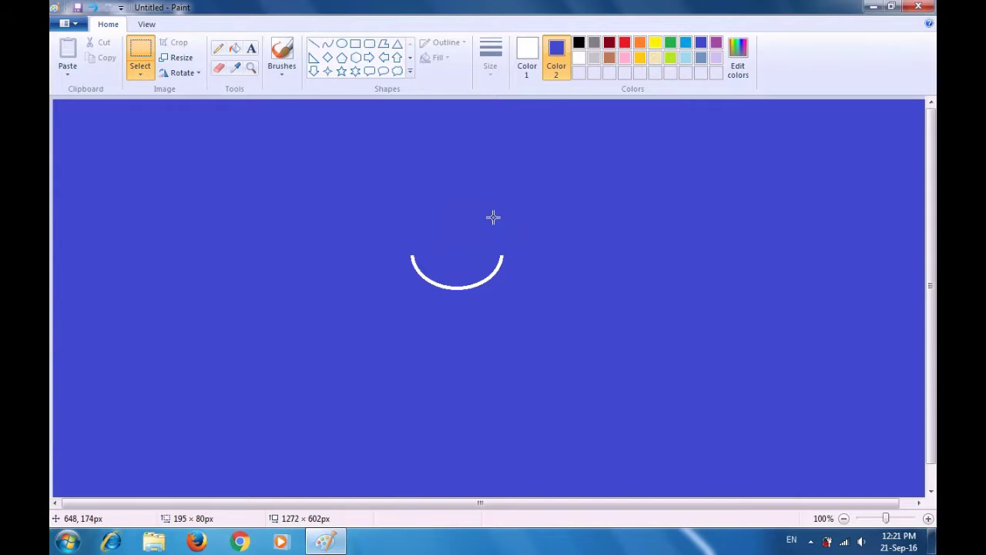
Draw a white curve about 63 × 57 px from the arc's left end, bowed outward up to the head's top centre.
{"action": "left_click", "coordinate": [329, 48]}
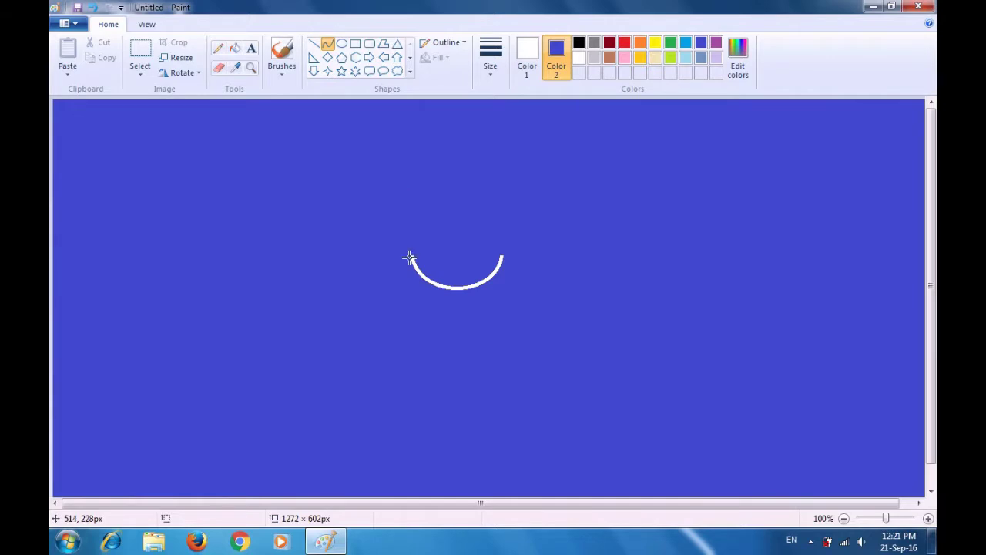
{"action": "left_click_drag", "start_coordinate": [413, 256], "coordinate": [449, 218]}
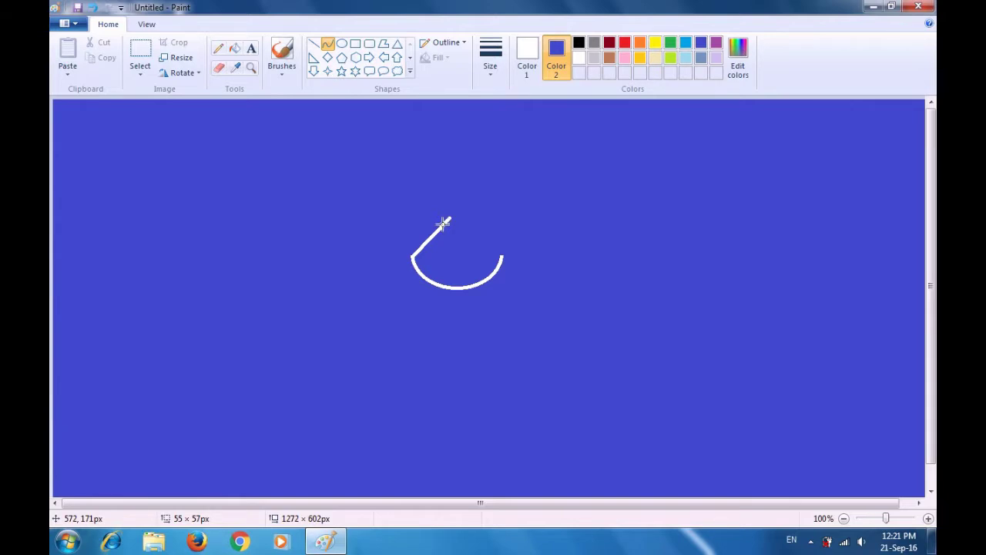
{"action": "left_click_drag", "start_coordinate": [417, 248], "coordinate": [406, 243]}
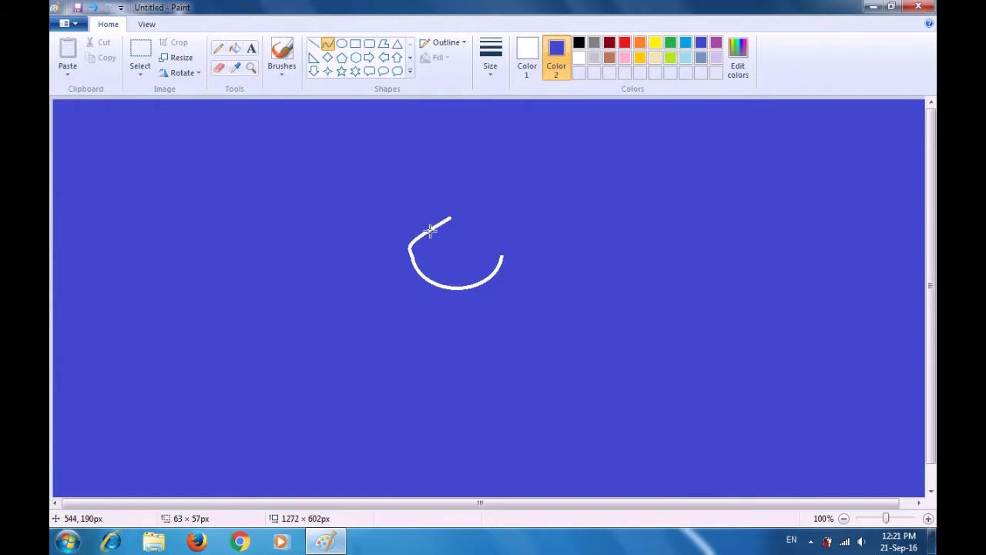
{"action": "left_click_drag", "start_coordinate": [430, 229], "coordinate": [425, 217]}
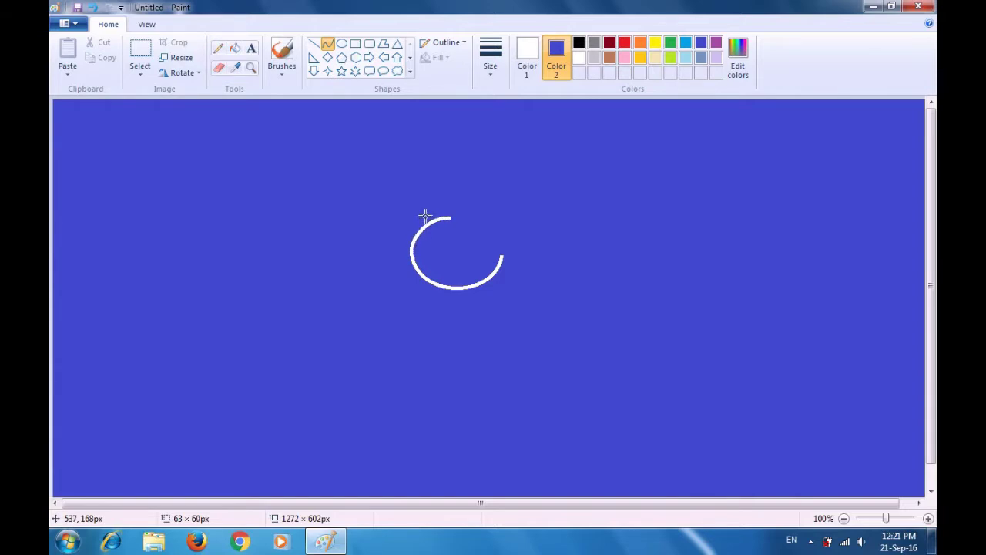
{"action": "left_click_drag", "start_coordinate": [425, 217], "coordinate": [428, 221]}
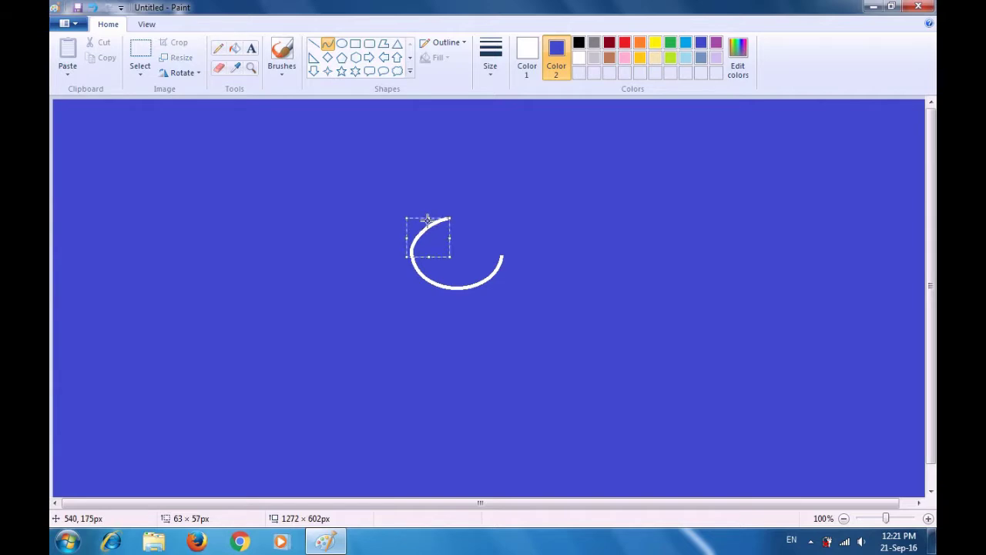
{"action": "left_click", "coordinate": [470, 201]}
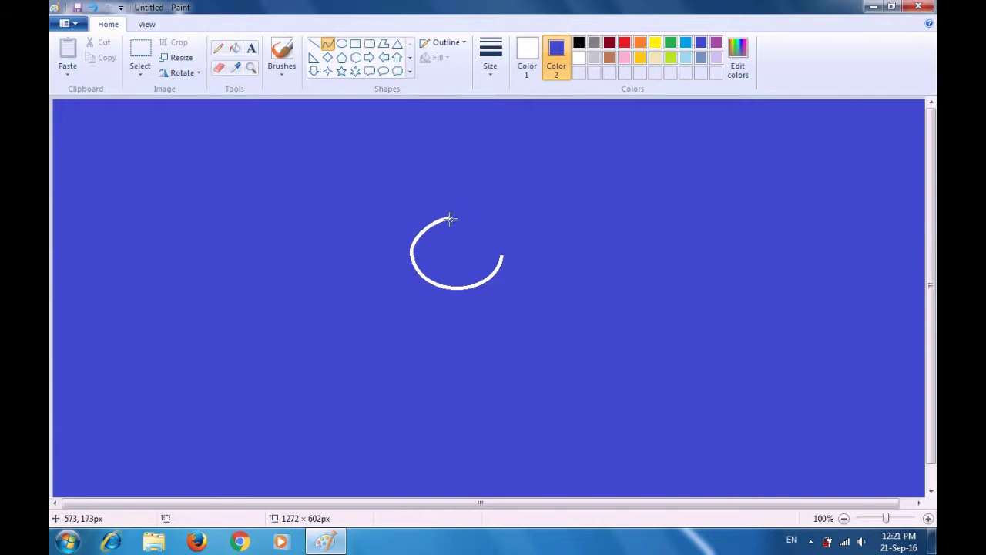
Close the head outline with a curve about 72 × 53 px from the top centre to the arc's right end, bowed outward.
{"action": "left_click_drag", "start_coordinate": [451, 218], "coordinate": [500, 252]}
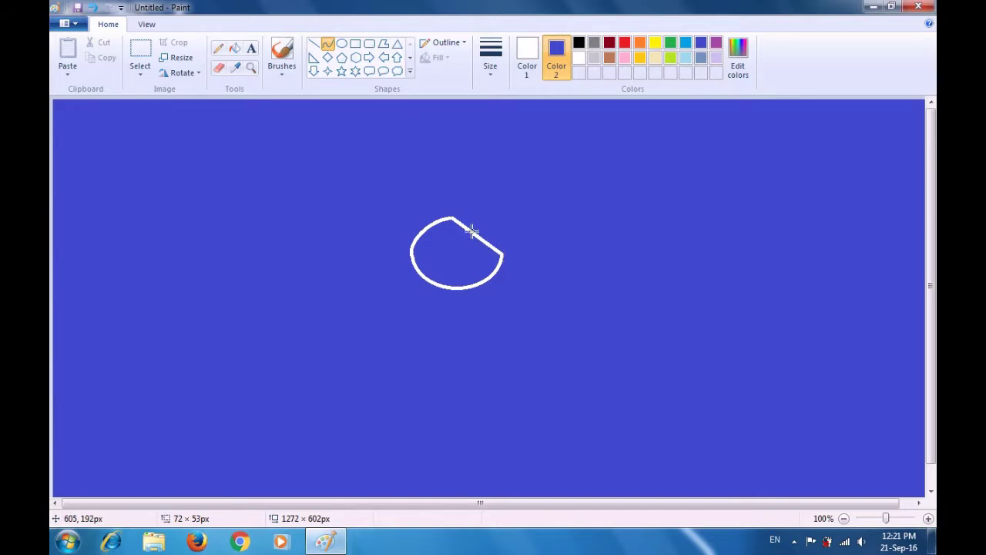
{"action": "mouse_move", "coordinate": [475, 228]}
{"action": "left_mouse_down"}
{"action": "mouse_move", "coordinate": [505, 240]}
{"action": "mouse_move", "coordinate": [494, 228]}
{"action": "left_mouse_up"}
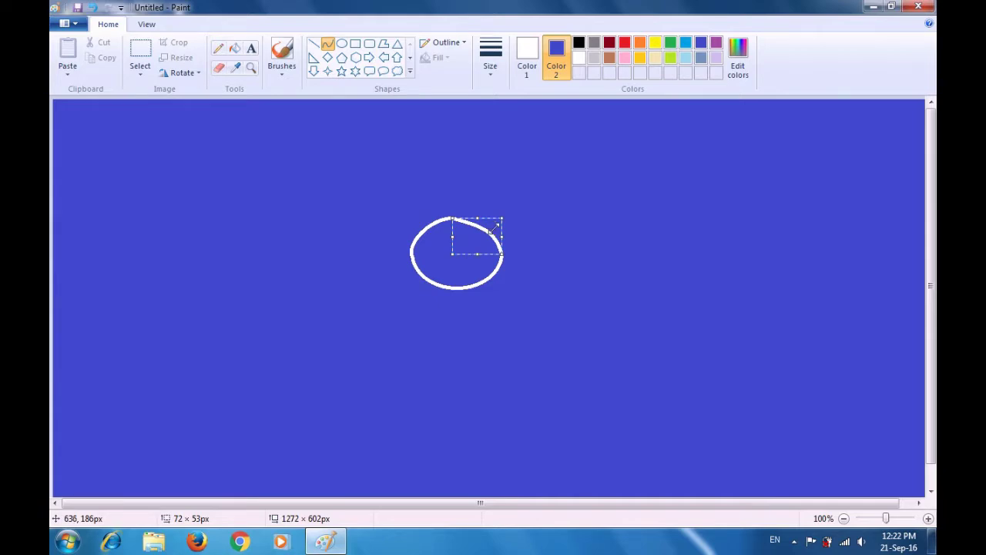
{"action": "left_click", "coordinate": [553, 217]}
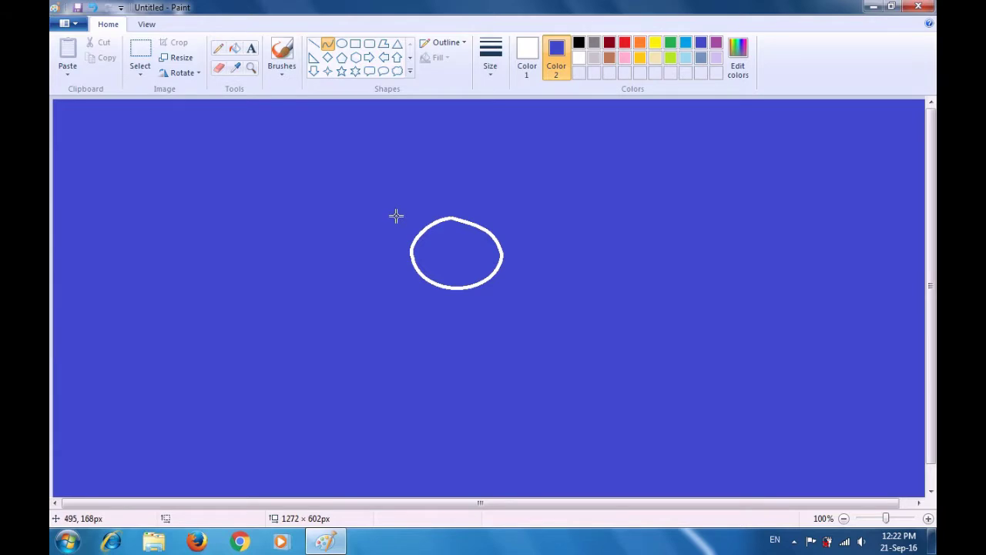
Draw a small pointed horn from two white curves on the upper-left side of the head outline.
{"action": "left_click_drag", "start_coordinate": [395, 213], "coordinate": [417, 233]}
{"action": "mouse_move", "coordinate": [402, 218]}
{"action": "left_mouse_down"}
{"action": "mouse_move", "coordinate": [412, 208]}
{"action": "mouse_move", "coordinate": [403, 235]}
{"action": "left_mouse_up"}
{"action": "left_click", "coordinate": [419, 182]}
{"action": "left_click_drag", "start_coordinate": [395, 214], "coordinate": [420, 205]}
{"action": "left_click", "coordinate": [420, 205]}
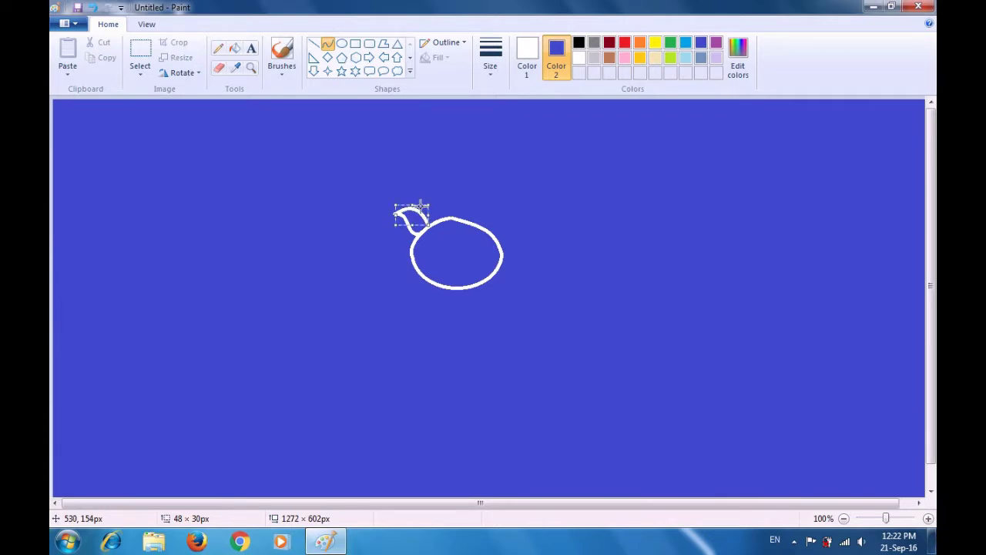
{"action": "left_click", "coordinate": [447, 173]}
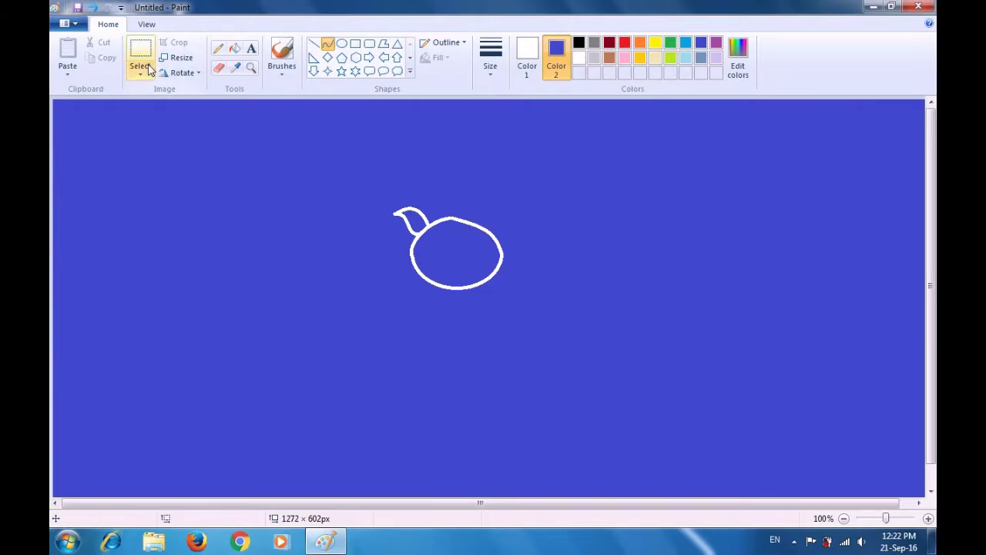
Copy the horn with a selection about 78 × 56 px, paste it beside the head and make the selection transparent.
{"action": "left_click", "coordinate": [141, 54]}
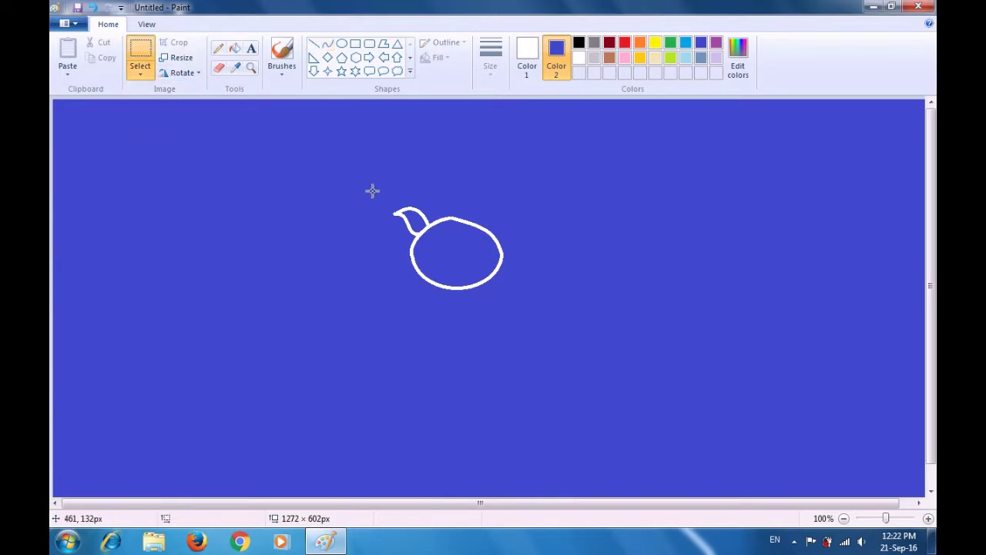
{"action": "mouse_move", "coordinate": [385, 203]}
{"action": "left_mouse_down"}
{"action": "mouse_move", "coordinate": [422, 241]}
{"action": "mouse_move", "coordinate": [438, 241]}
{"action": "left_mouse_up"}
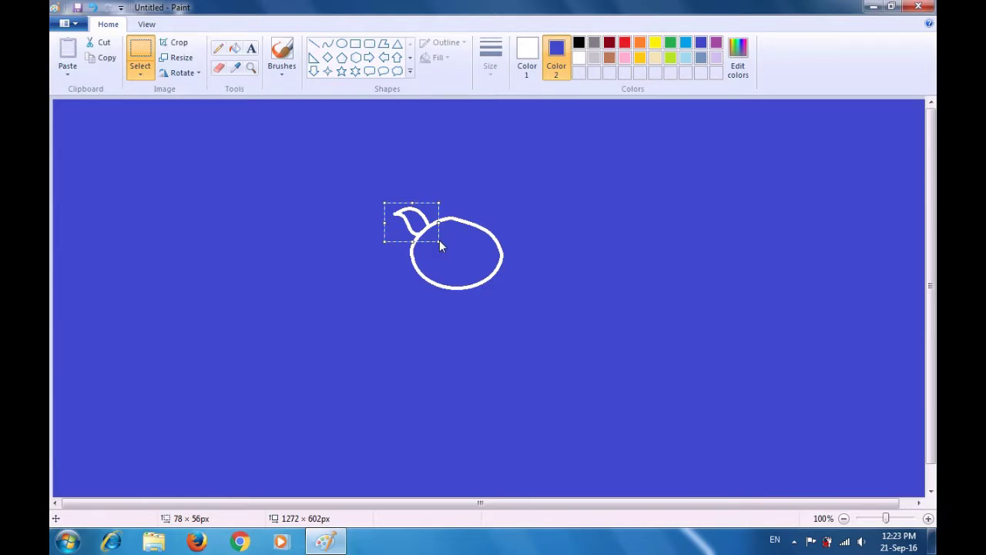
{"action": "key", "text": "ctrl+c"}
{"action": "key", "text": "ctrl+v"}
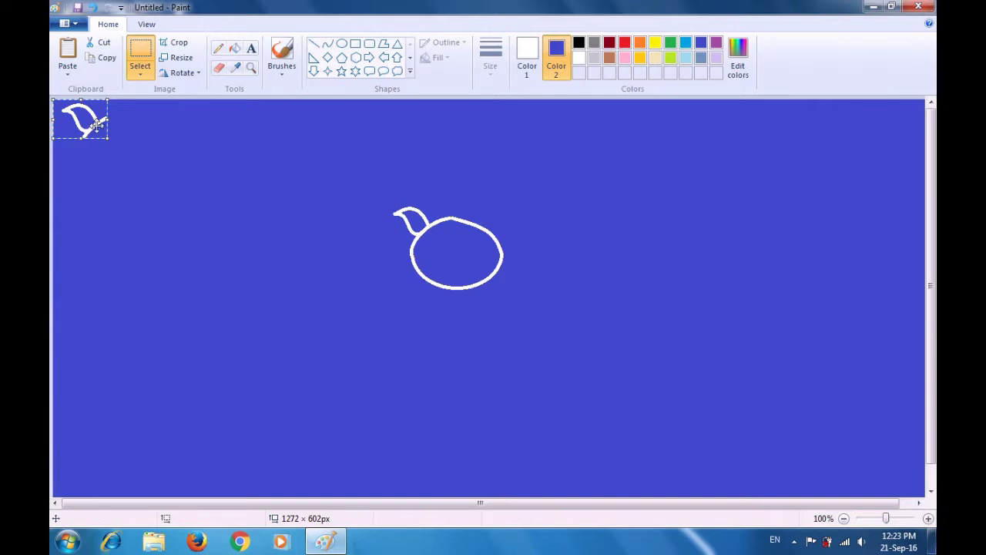
{"action": "left_click_drag", "start_coordinate": [96, 123], "coordinate": [412, 246]}
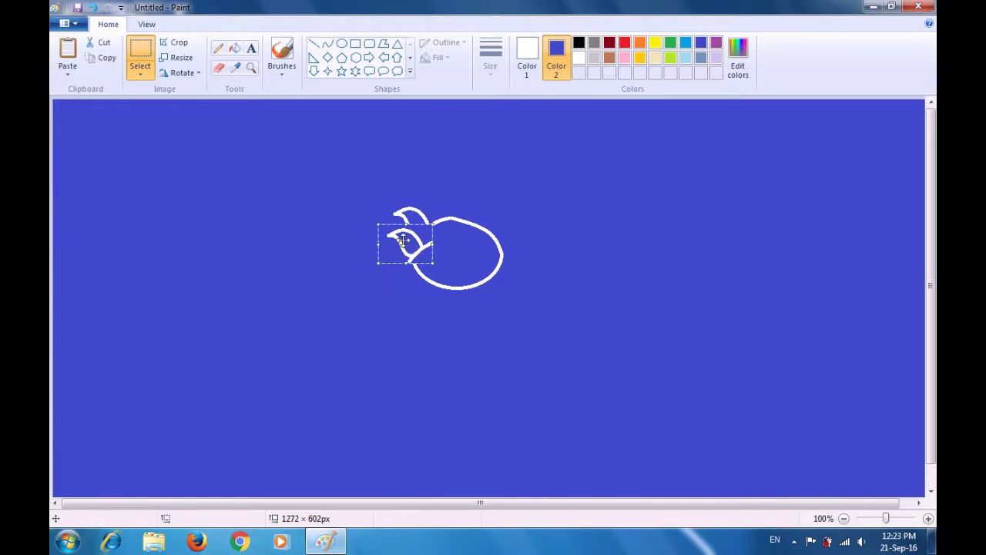
{"action": "left_click", "coordinate": [144, 79]}
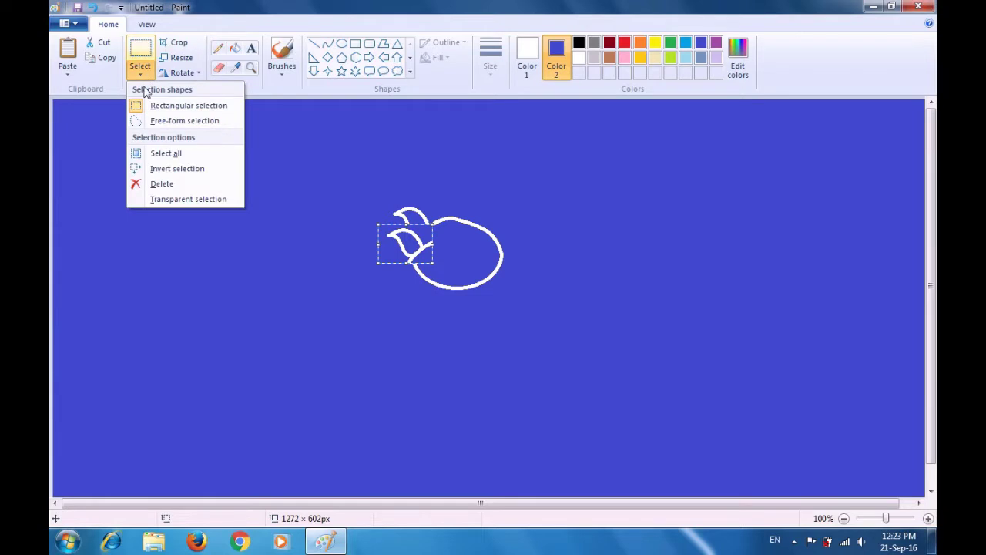
{"action": "left_click", "coordinate": [186, 198]}
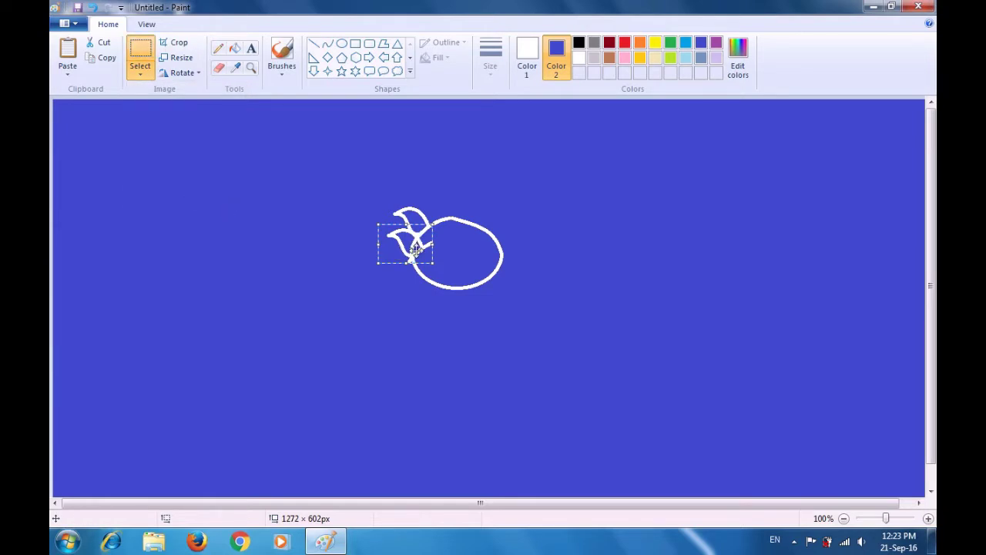
Move the pasted horn to the head's upper-right side, flip it horizontally and align it with the outline.
{"action": "left_click_drag", "start_coordinate": [416, 251], "coordinate": [503, 228]}
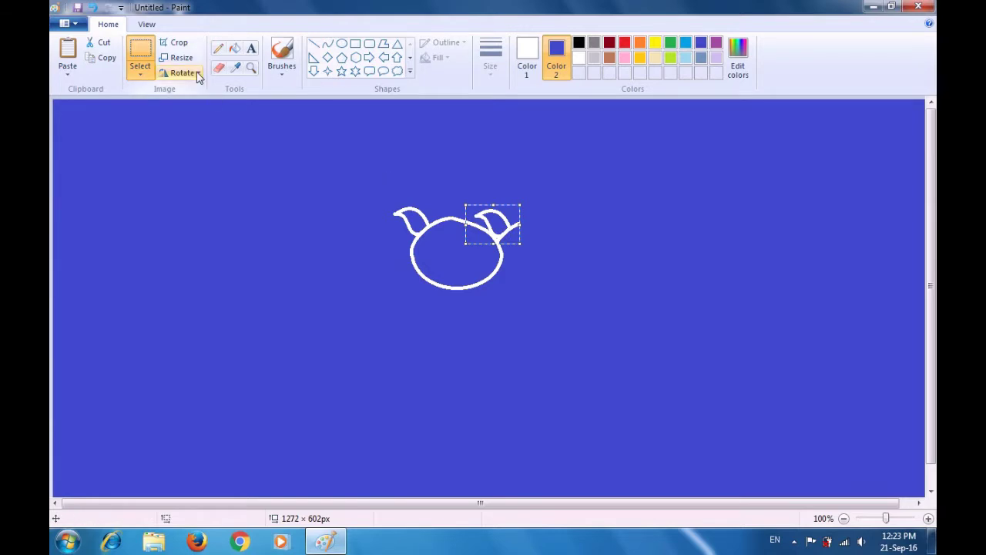
{"action": "left_click", "coordinate": [192, 73]}
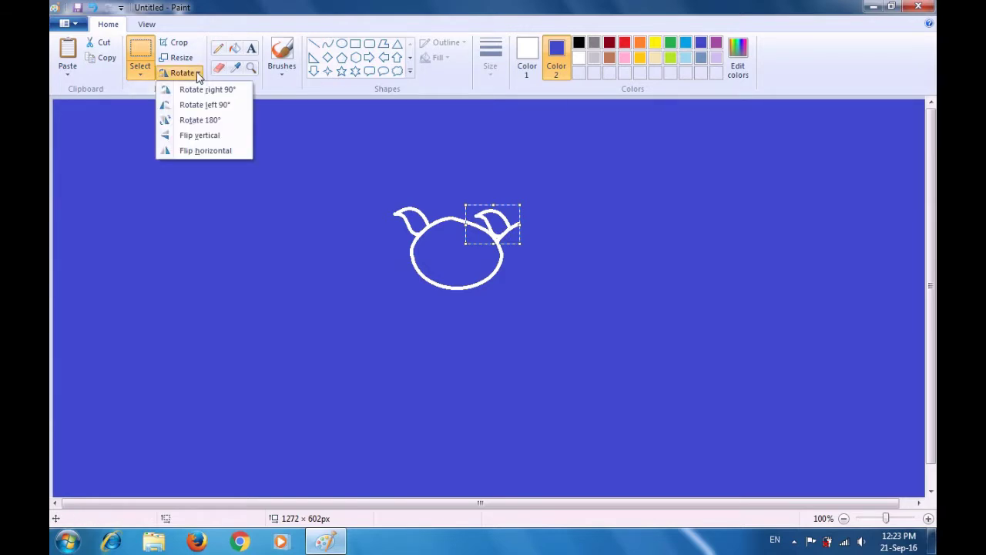
{"action": "left_click", "coordinate": [216, 150]}
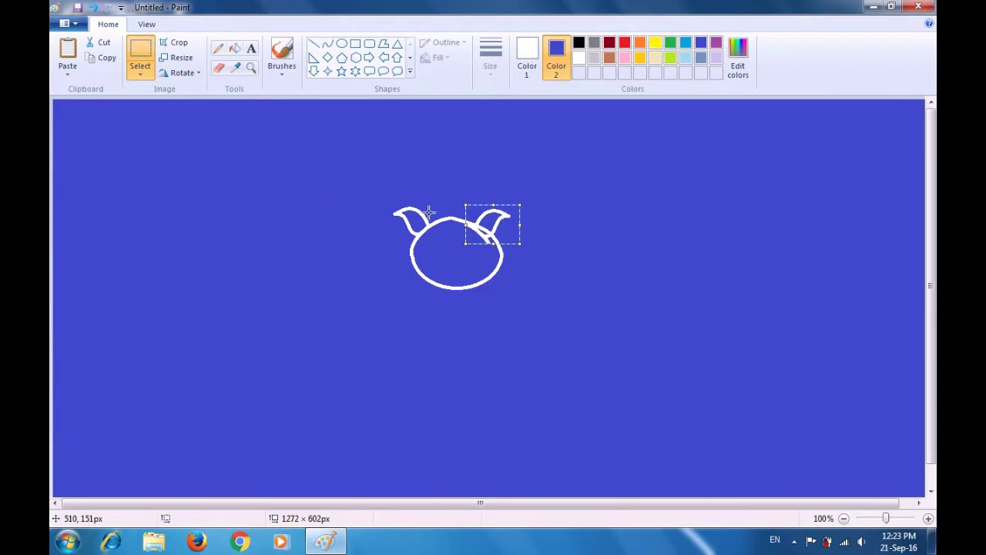
{"action": "left_click_drag", "start_coordinate": [486, 225], "coordinate": [496, 228]}
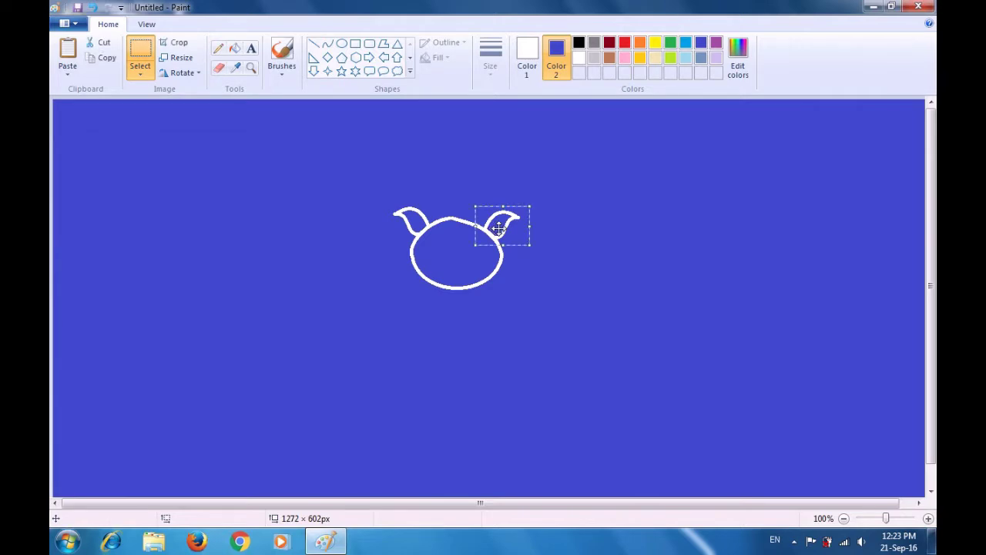
{"action": "left_click", "coordinate": [571, 187]}
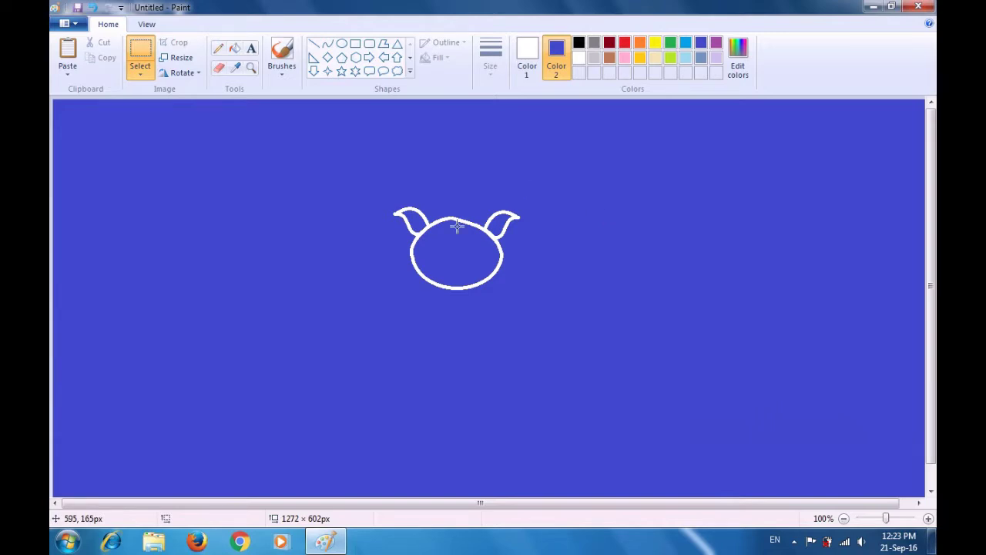
Set Color 2 to white, draw a small white oval eye in the head's upper-left part and activate rectangular selection.
{"action": "left_click", "coordinate": [578, 57]}
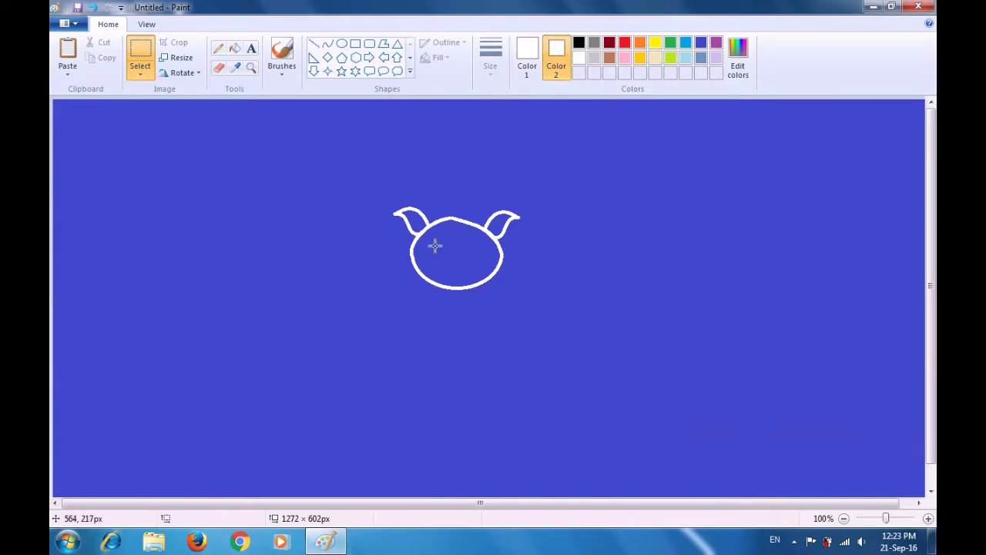
{"action": "left_click", "coordinate": [342, 44]}
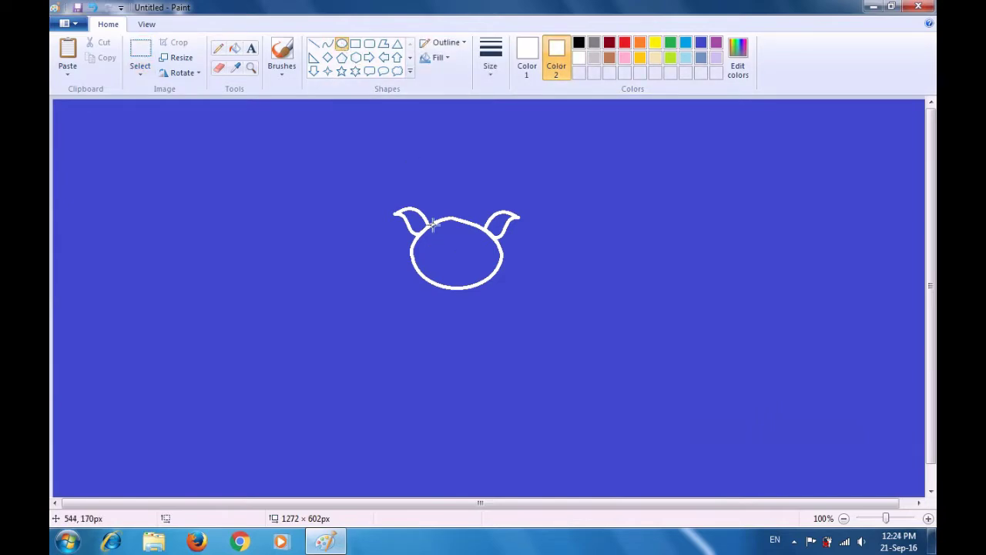
{"action": "left_click_drag", "start_coordinate": [427, 241], "coordinate": [449, 251]}
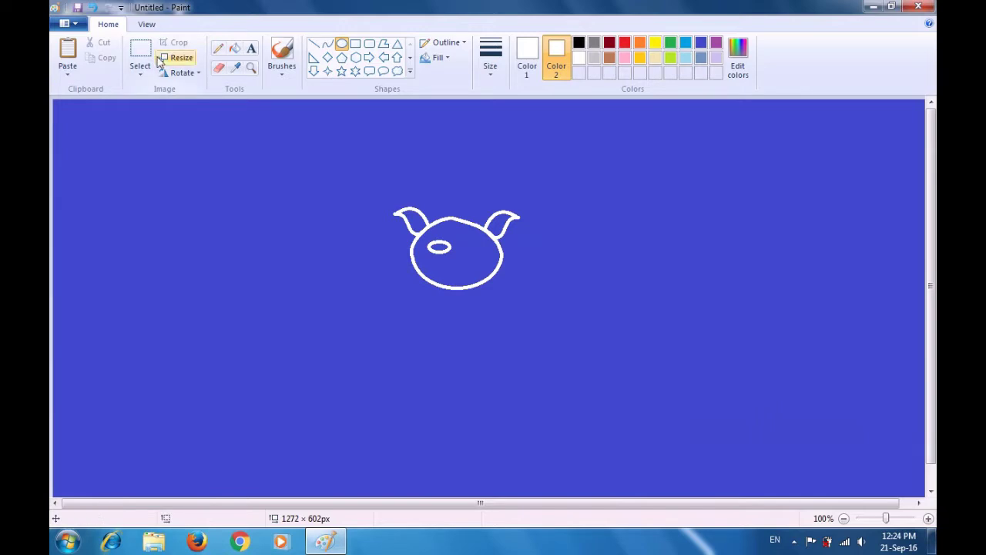
{"action": "left_click", "coordinate": [143, 54]}
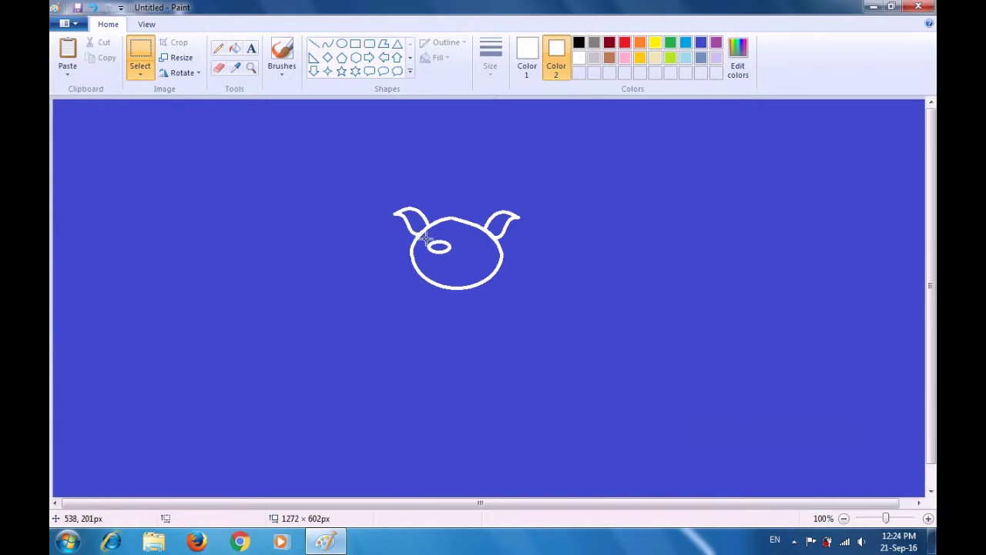
{"action": "left_click_drag", "start_coordinate": [420, 238], "coordinate": [456, 256]}
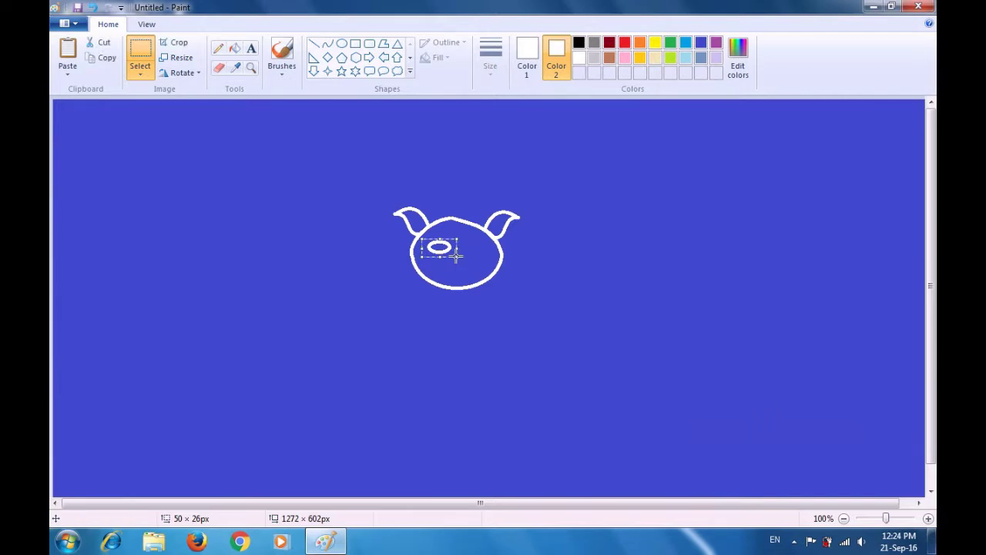
{"action": "key", "text": "ctrl+v"}
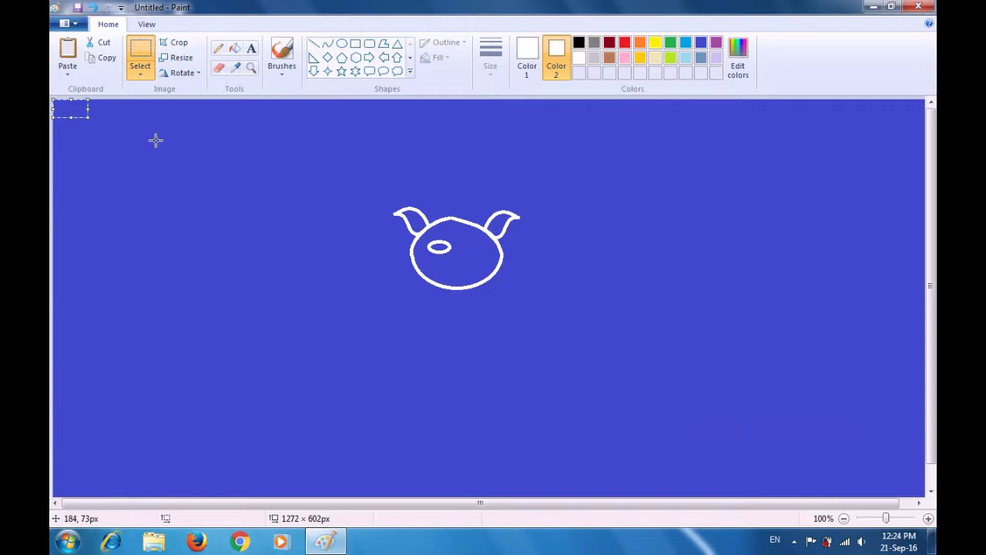
{"action": "key", "text": "Escape"}
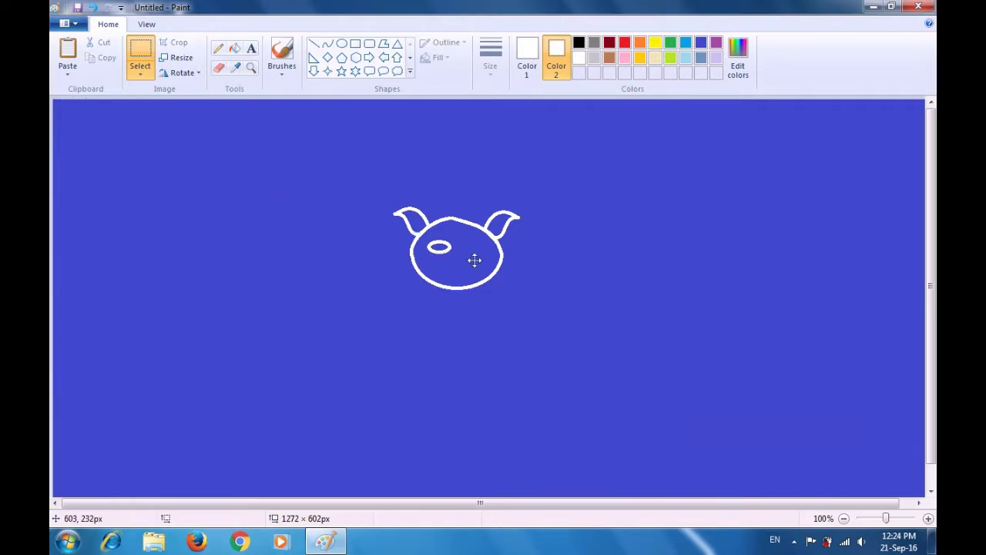
{"action": "left_click_drag", "start_coordinate": [461, 242], "coordinate": [498, 262]}
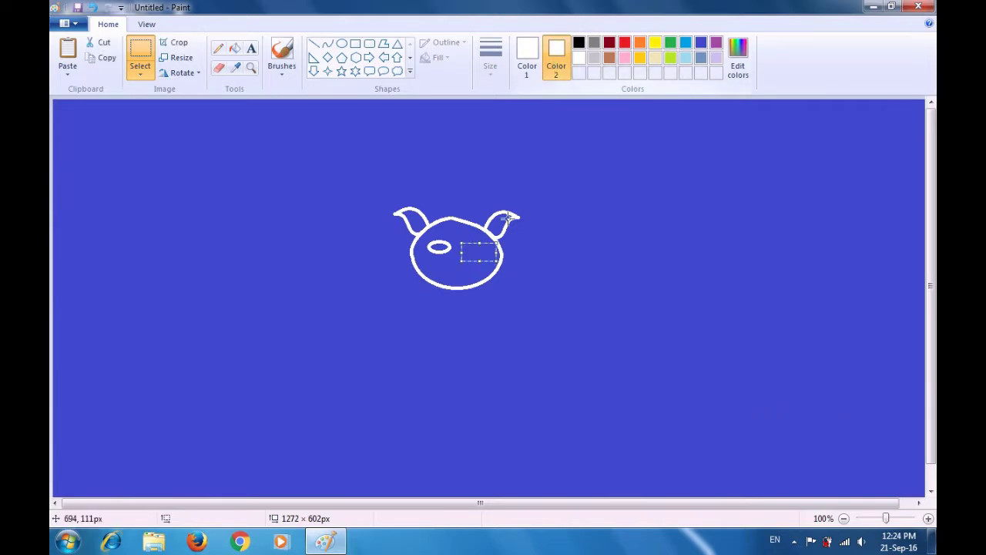
{"action": "left_click", "coordinate": [482, 254]}
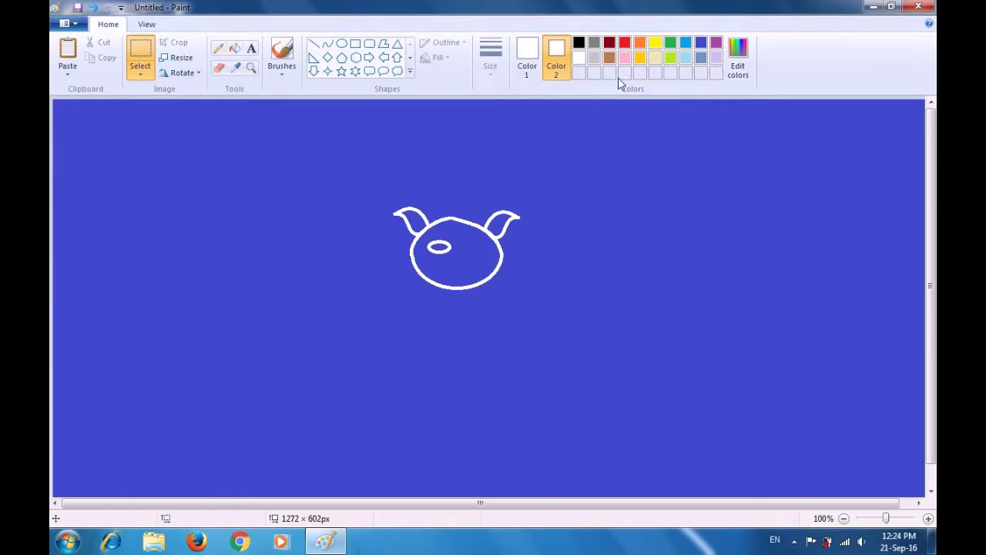
Set Color 2 to indigo, copy the oval eye with a selection about 50 × 27 px and place the copy in the head's upper-right part.
{"action": "left_click", "coordinate": [700, 43]}
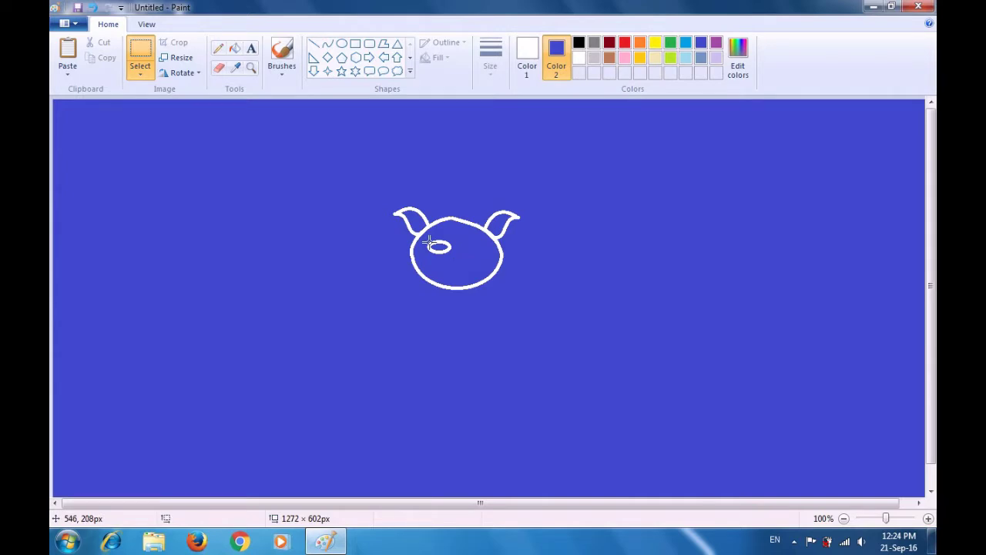
{"action": "left_click_drag", "start_coordinate": [426, 240], "coordinate": [457, 257]}
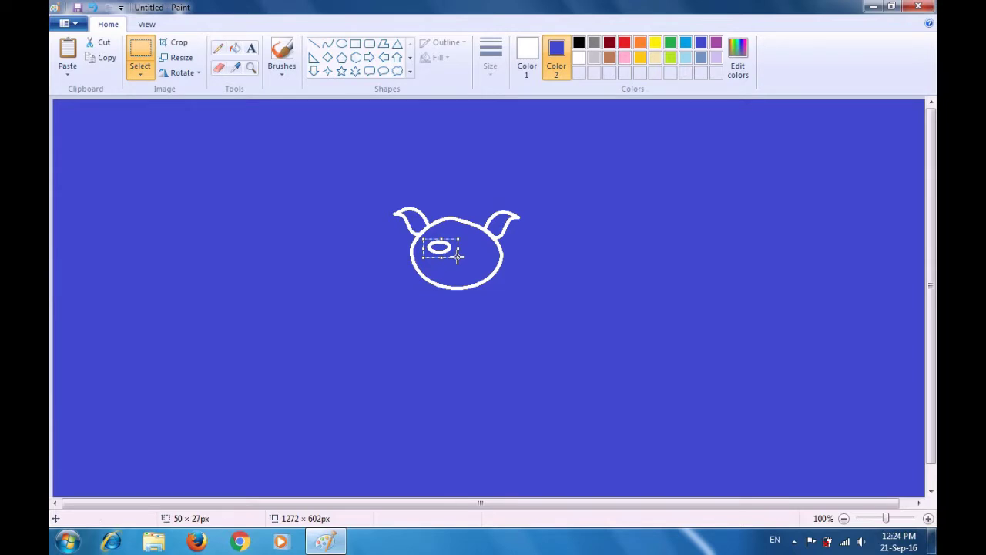
{"action": "key", "text": "ctrl+c"}
{"action": "key", "text": "ctrl+v"}
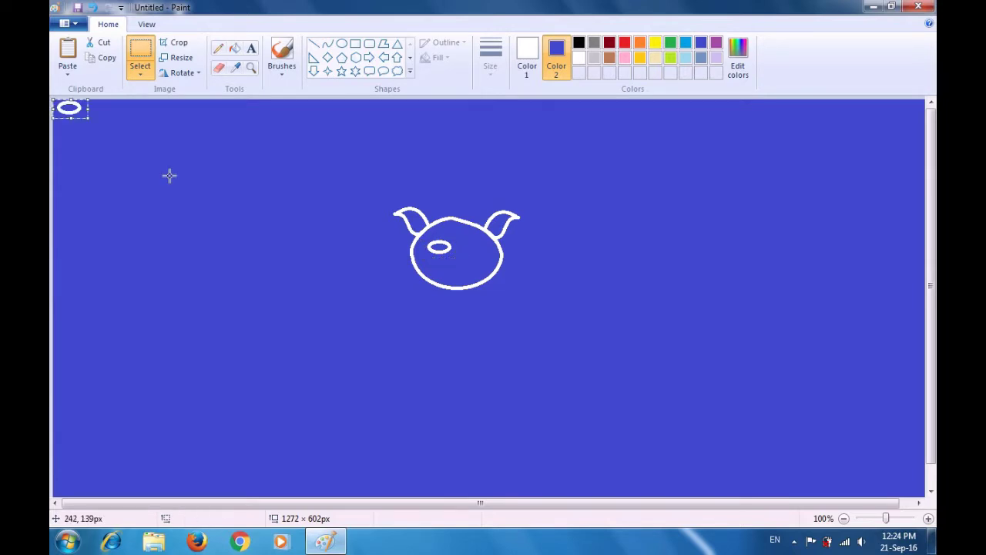
{"action": "left_click_drag", "start_coordinate": [70, 108], "coordinate": [474, 247]}
{"action": "left_click", "coordinate": [549, 240]}
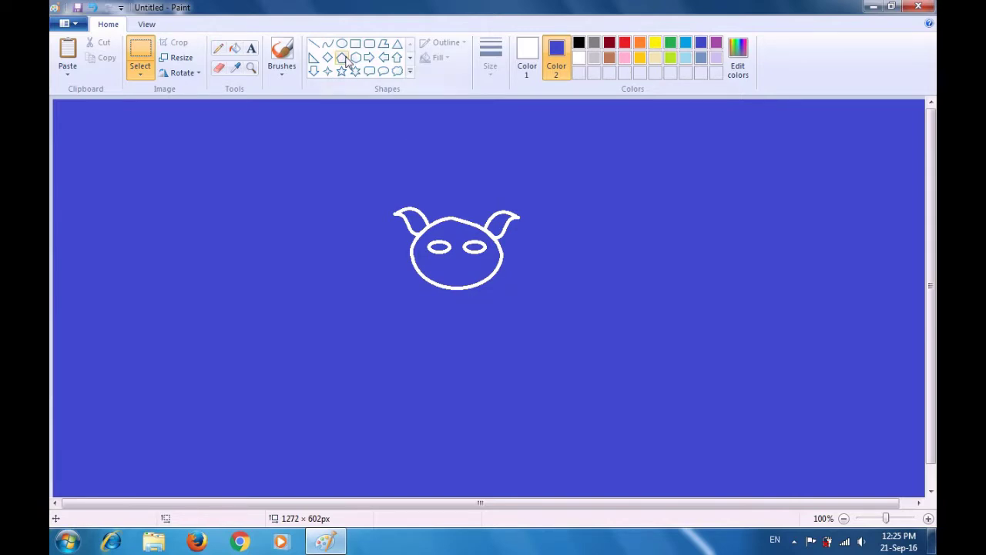
Set Color 2 to white and draw a round body outline about 115 × 107 px directly below the head.
{"action": "left_click", "coordinate": [579, 60]}
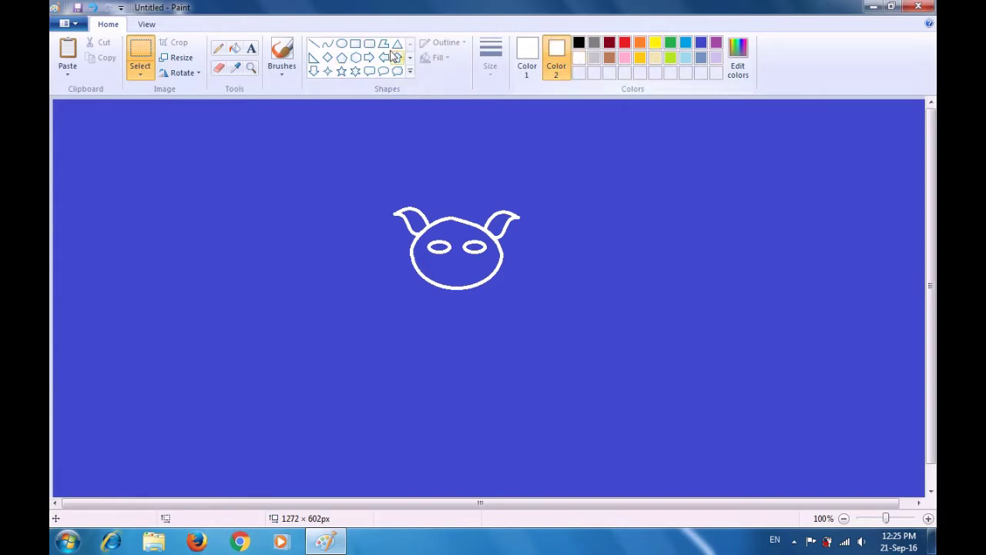
{"action": "left_click", "coordinate": [342, 45]}
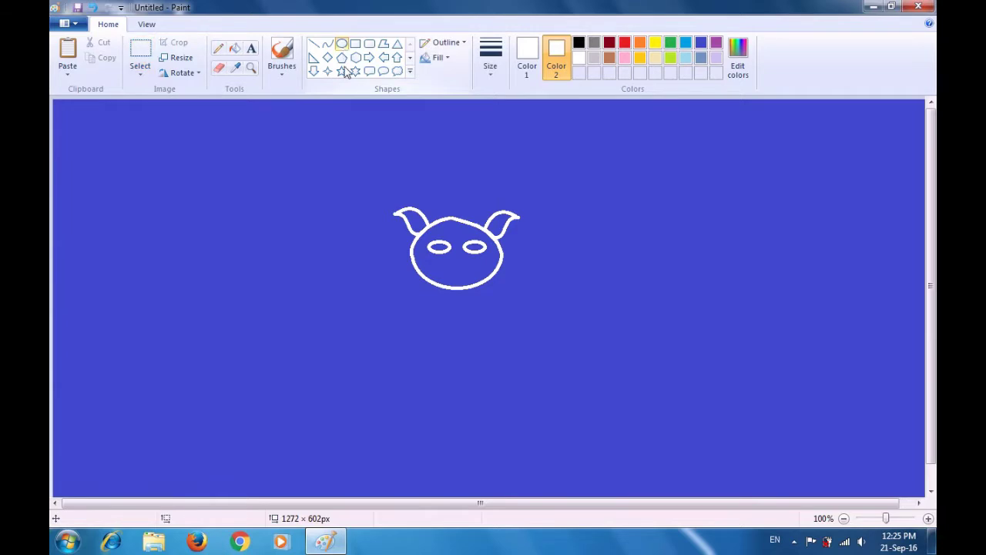
{"action": "left_click_drag", "start_coordinate": [423, 272], "coordinate": [510, 355]}
{"action": "left_click_drag", "start_coordinate": [473, 320], "coordinate": [463, 325]}
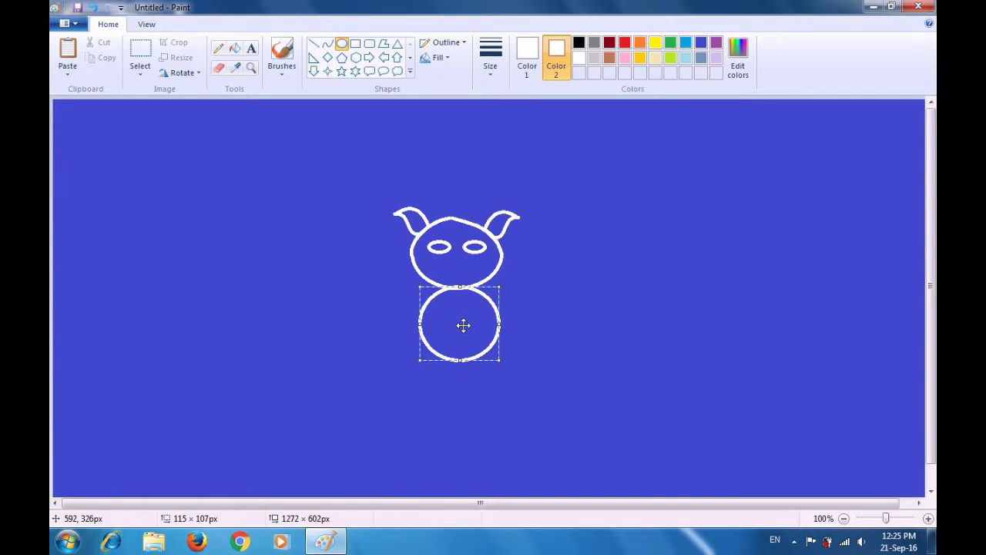
{"action": "left_click", "coordinate": [548, 310]}
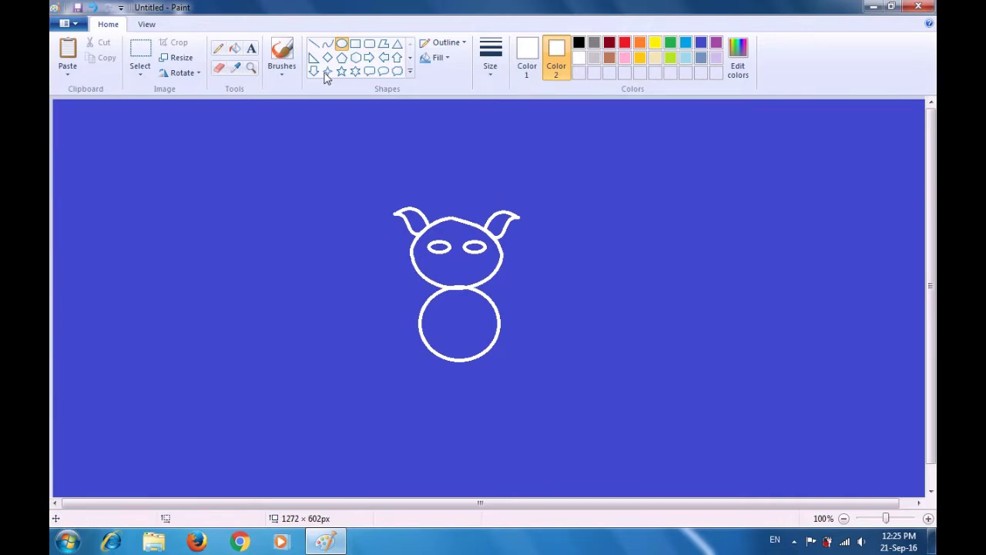
Draw a small pointed foot from two white curves at the lower-left side of the body circle.
{"action": "left_click", "coordinate": [327, 46]}
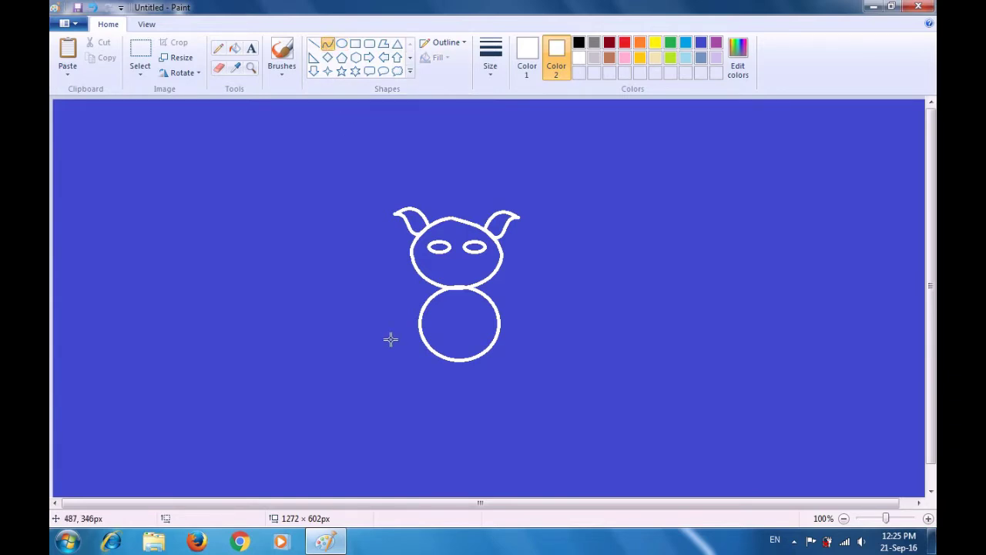
{"action": "left_click_drag", "start_coordinate": [430, 349], "coordinate": [385, 357]}
{"action": "left_click_drag", "start_coordinate": [408, 365], "coordinate": [440, 356]}
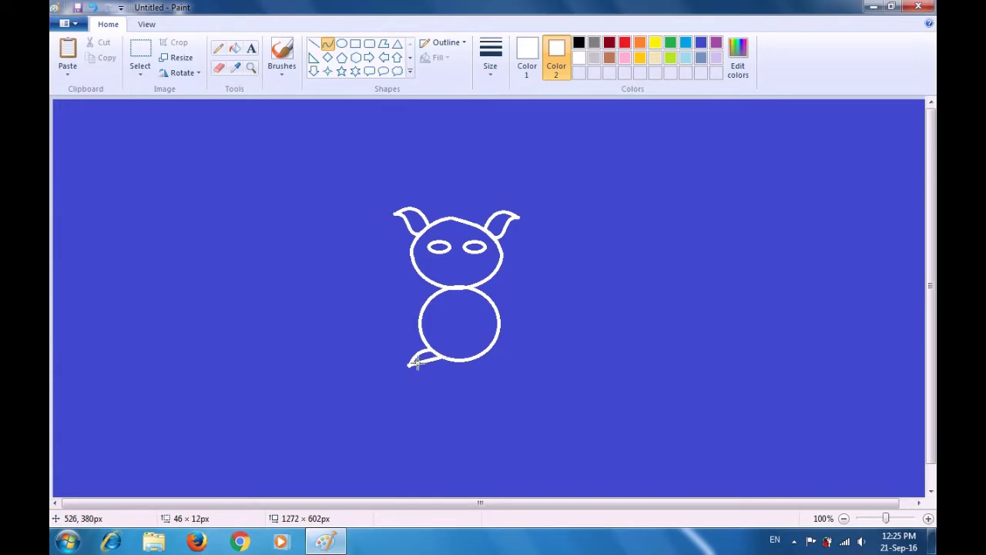
{"action": "left_click_drag", "start_coordinate": [419, 365], "coordinate": [433, 365]}
{"action": "left_click", "coordinate": [436, 365]}
{"action": "left_click", "coordinate": [462, 378]}
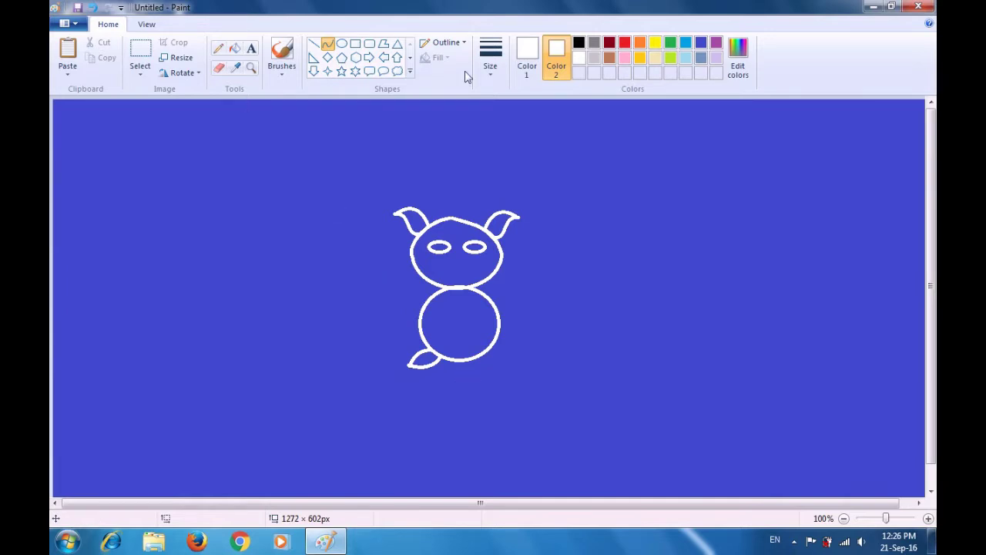
Set Color 2 to indigo, then copy and paste the foot using a rectangular selection about 87 × 56 px.
{"action": "left_click", "coordinate": [556, 69]}
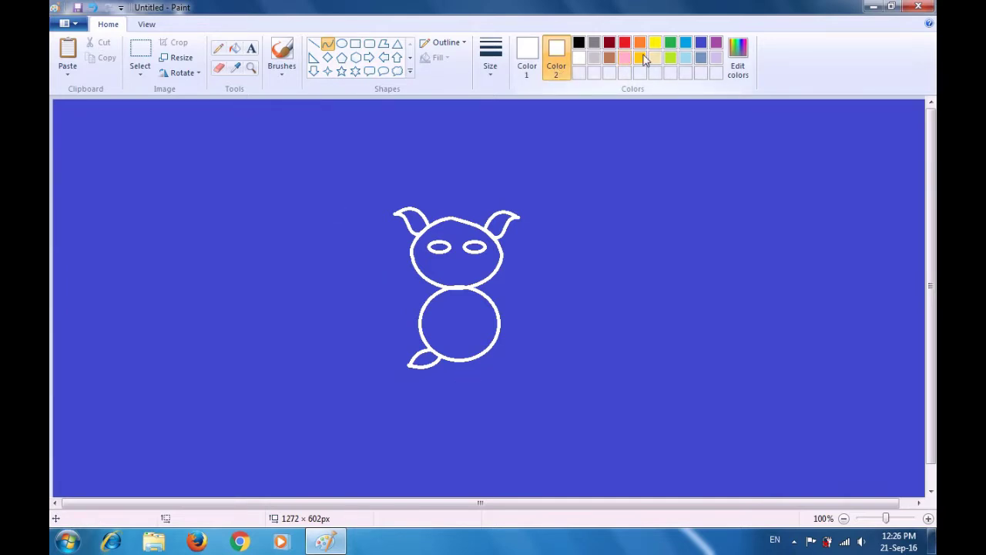
{"action": "left_click", "coordinate": [700, 44]}
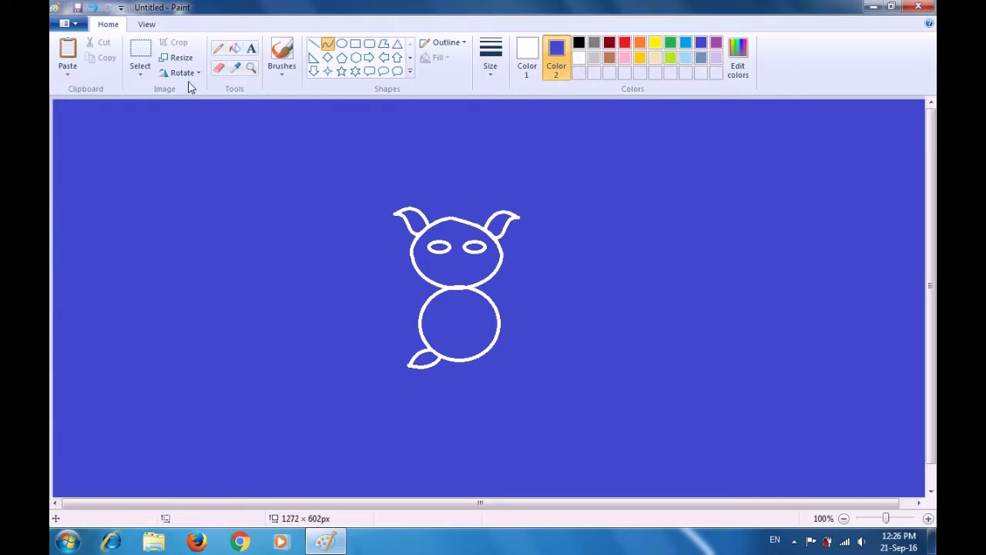
{"action": "left_click", "coordinate": [143, 54]}
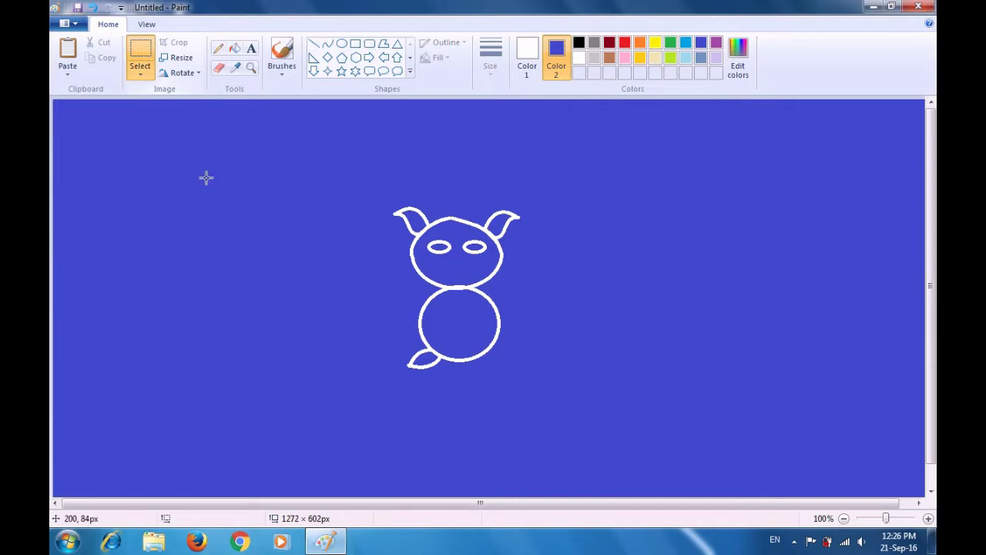
{"action": "left_click_drag", "start_coordinate": [396, 344], "coordinate": [455, 382]}
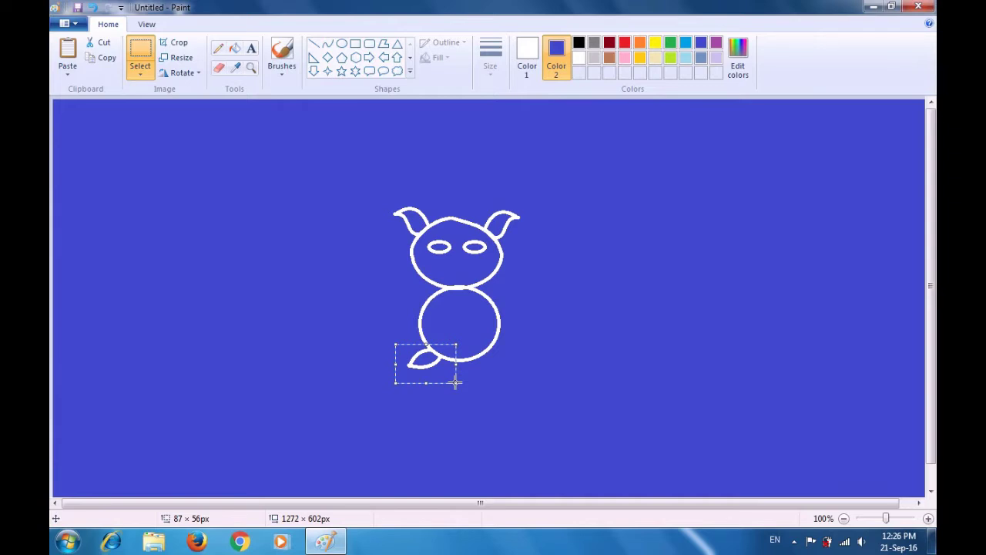
{"action": "key", "text": "ctrl+c"}
{"action": "key", "text": "ctrl+v"}
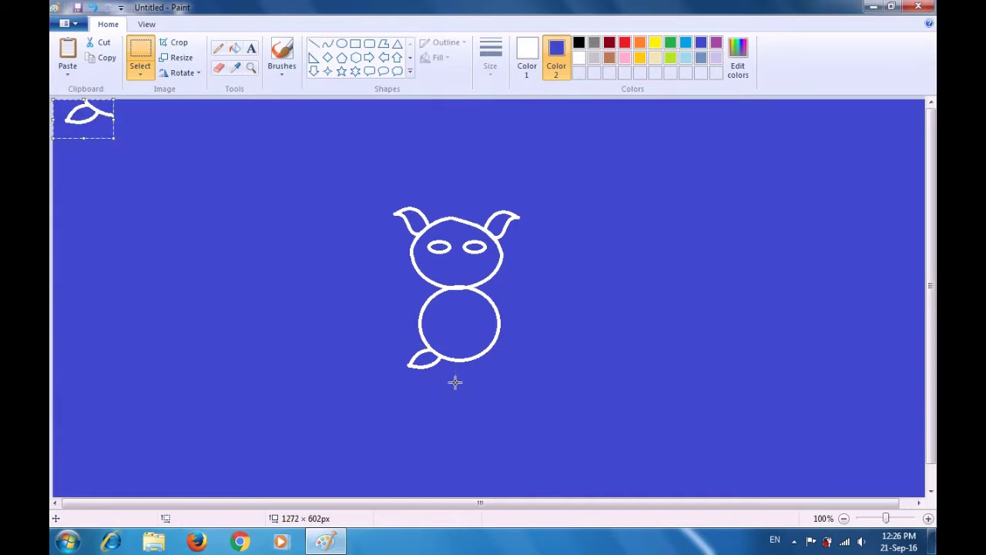
Move the pasted foot to the body's lower-right side, flip it horizontally and align it with the body outline.
{"action": "left_click_drag", "start_coordinate": [88, 116], "coordinate": [497, 383]}
{"action": "left_click", "coordinate": [464, 375]}
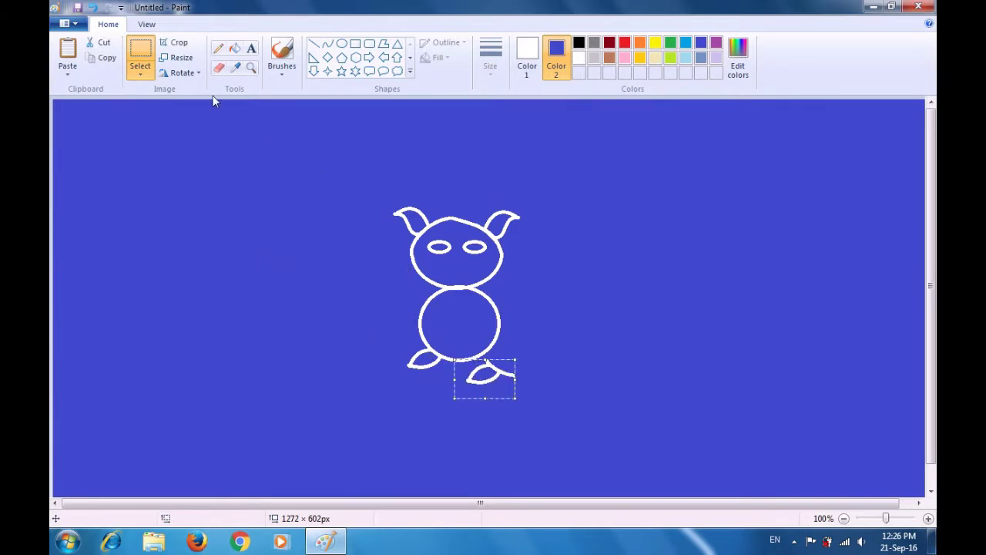
{"action": "left_click", "coordinate": [195, 77]}
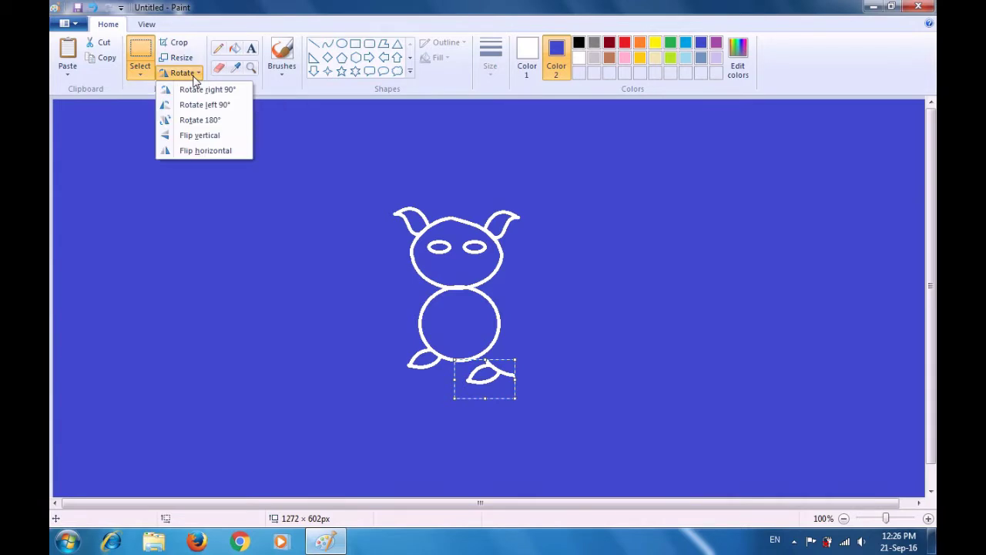
{"action": "left_click", "coordinate": [218, 152]}
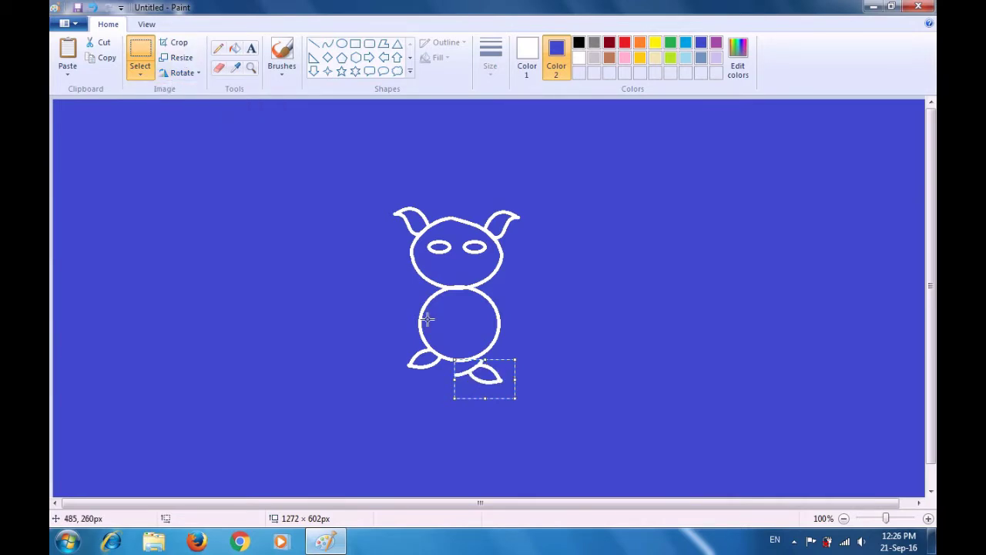
{"action": "left_click_drag", "start_coordinate": [490, 379], "coordinate": [499, 365]}
{"action": "left_click", "coordinate": [576, 347]}
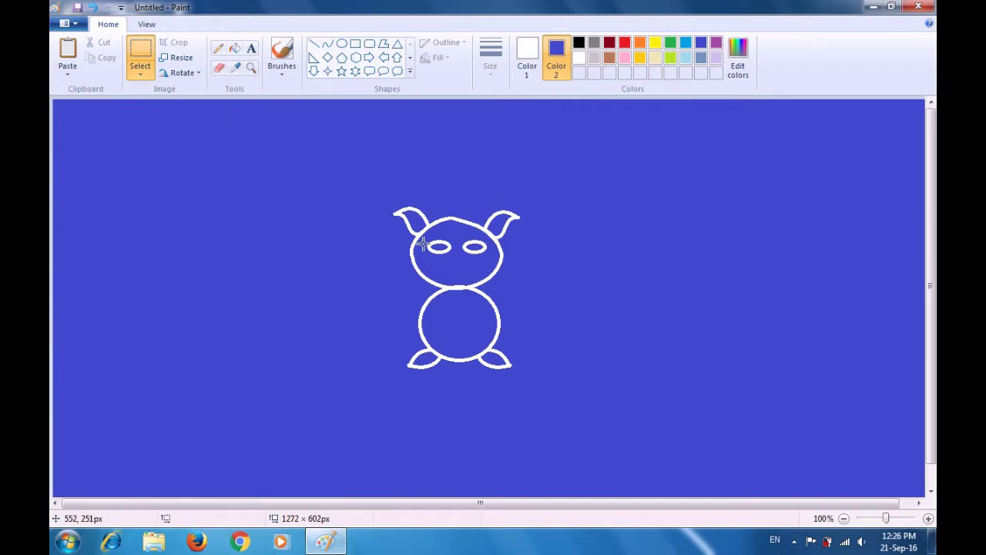
Draw a white curved arm line about 17 × 32 px inside the left half of the body, undoing the first attempt.
{"action": "left_click", "coordinate": [326, 46]}
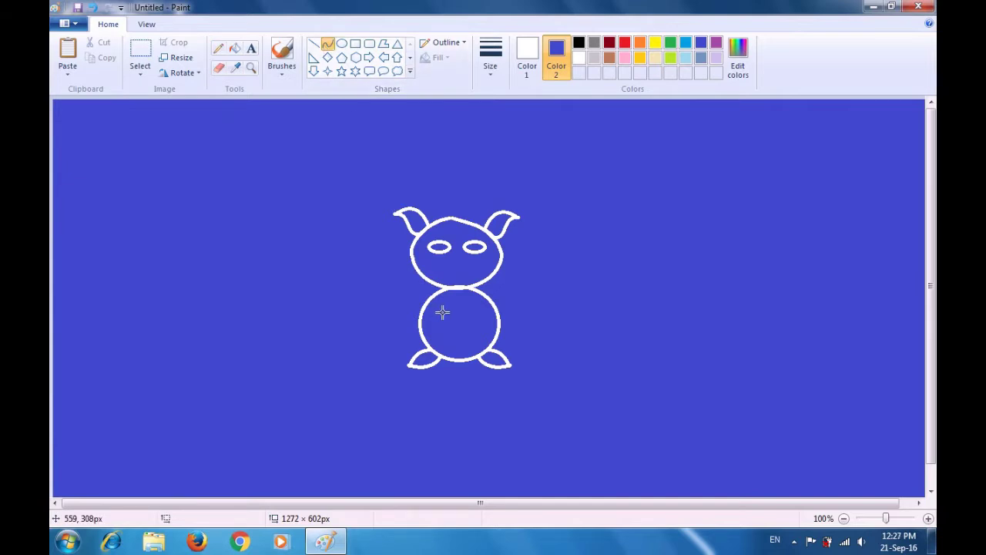
{"action": "left_click_drag", "start_coordinate": [444, 308], "coordinate": [440, 330]}
{"action": "key", "text": "ctrl+z"}
{"action": "left_click_drag", "start_coordinate": [443, 305], "coordinate": [443, 326]}
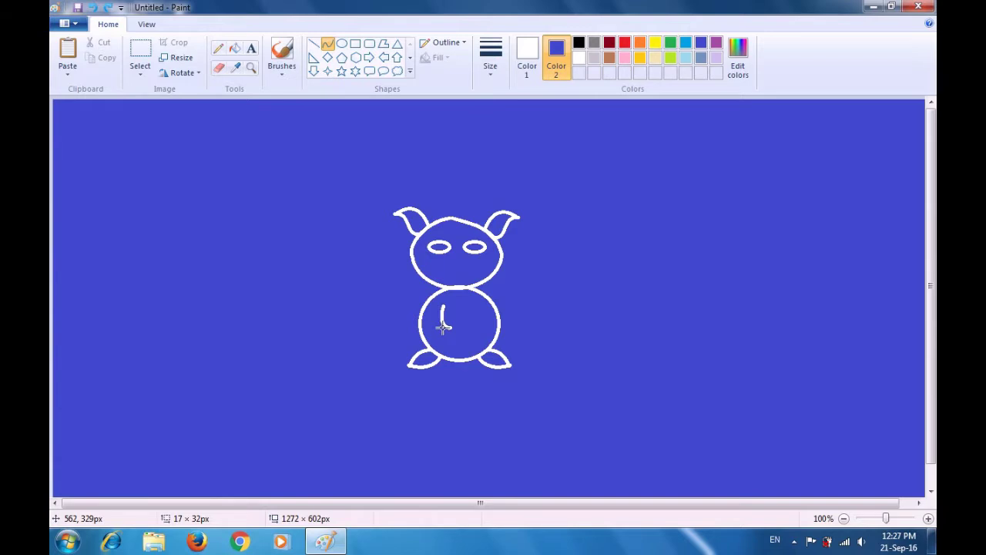
{"action": "left_click", "coordinate": [444, 326]}
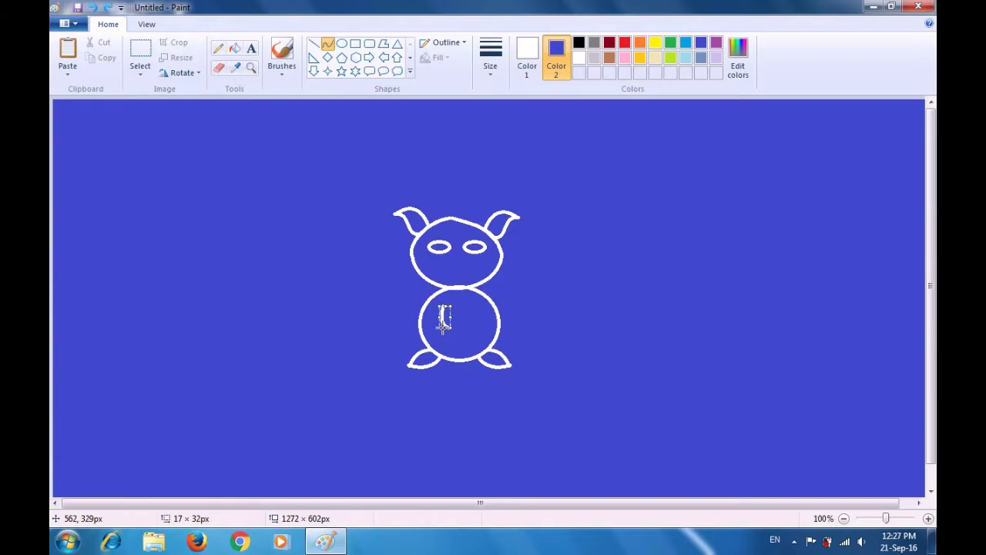
{"action": "left_click", "coordinate": [522, 307]}
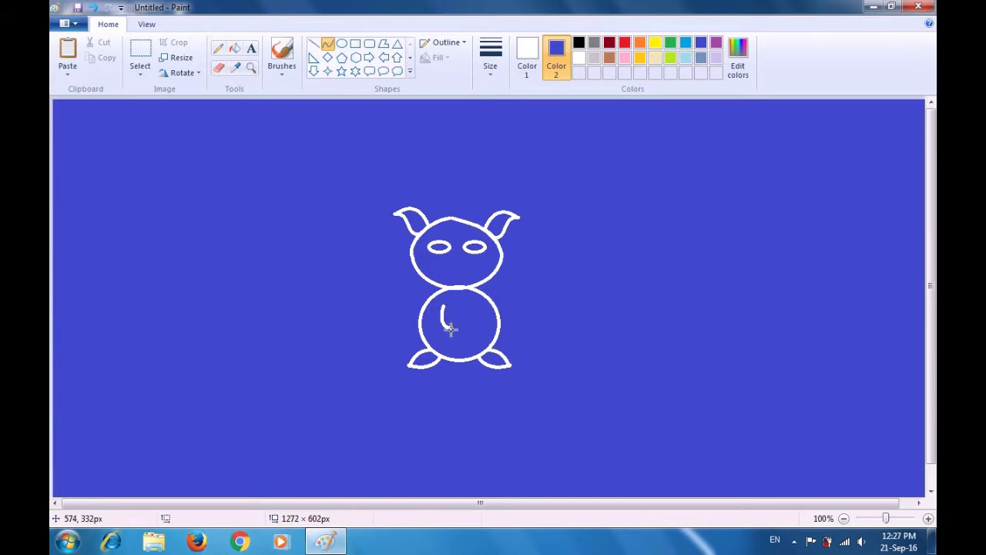
Add a small white curve about 27 × 17 px at the arm's lower end to form the hand.
{"action": "left_click_drag", "start_coordinate": [436, 333], "coordinate": [433, 328]}
{"action": "left_click_drag", "start_coordinate": [438, 329], "coordinate": [452, 339]}
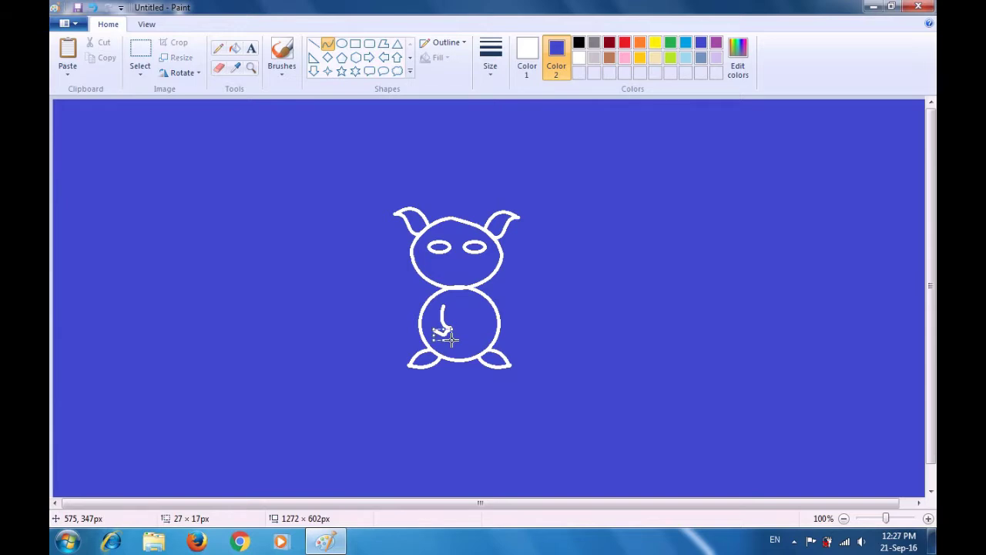
{"action": "left_click", "coordinate": [535, 324]}
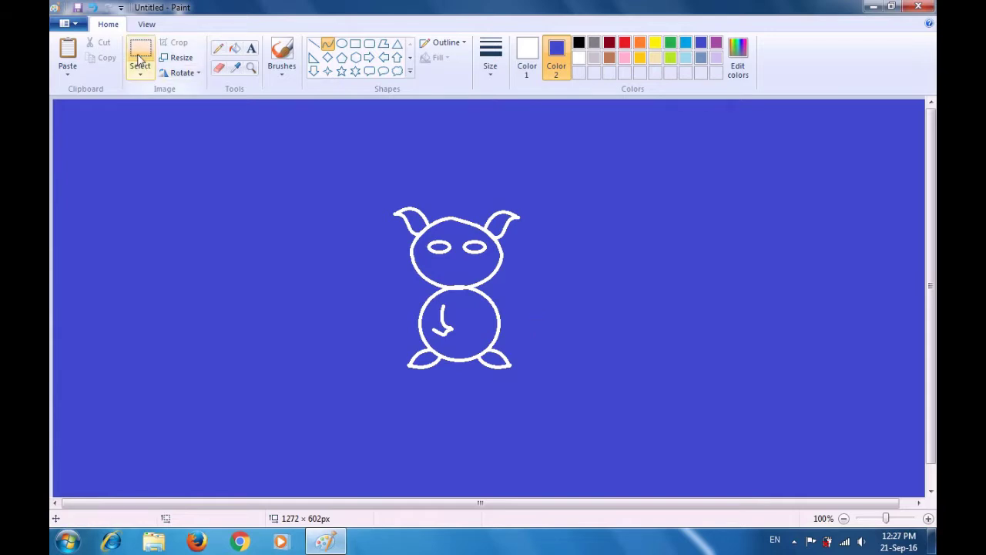
Copy the arm and hand with a selection about 35 × 55 px and place the copy in the body's right half.
{"action": "left_click", "coordinate": [139, 55]}
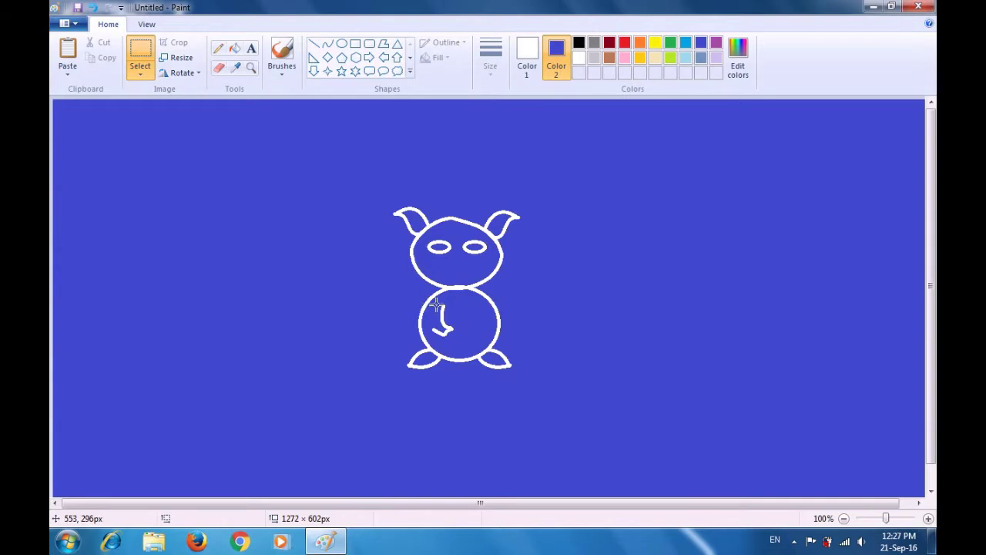
{"action": "left_click_drag", "start_coordinate": [431, 308], "coordinate": [456, 339]}
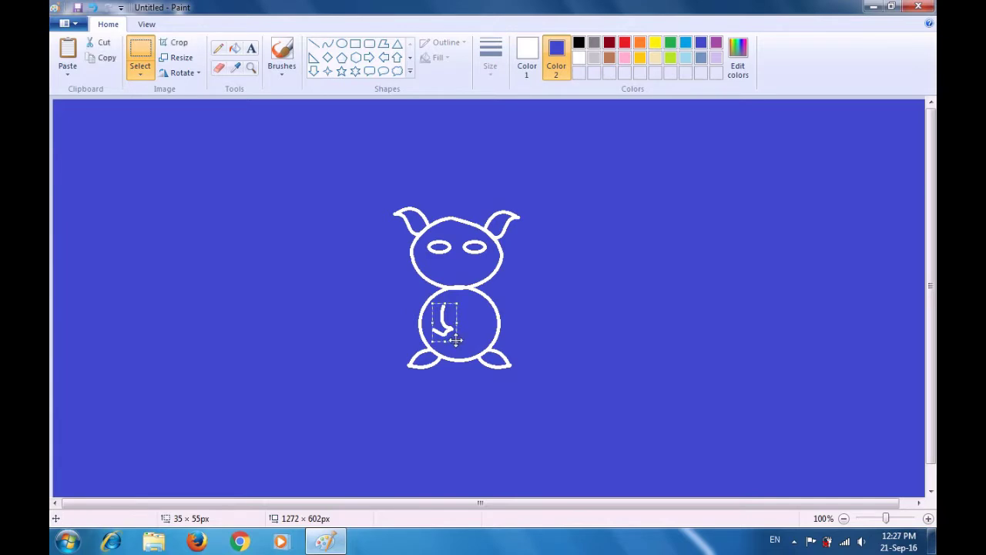
{"action": "key", "text": "ctrl+c"}
{"action": "key", "text": "ctrl+v"}
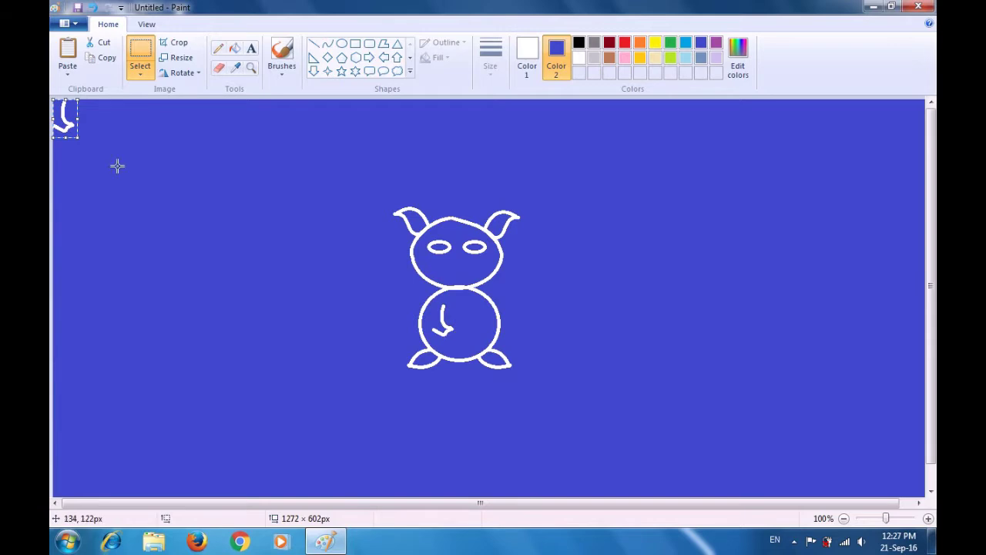
{"action": "left_click_drag", "start_coordinate": [74, 133], "coordinate": [476, 330]}
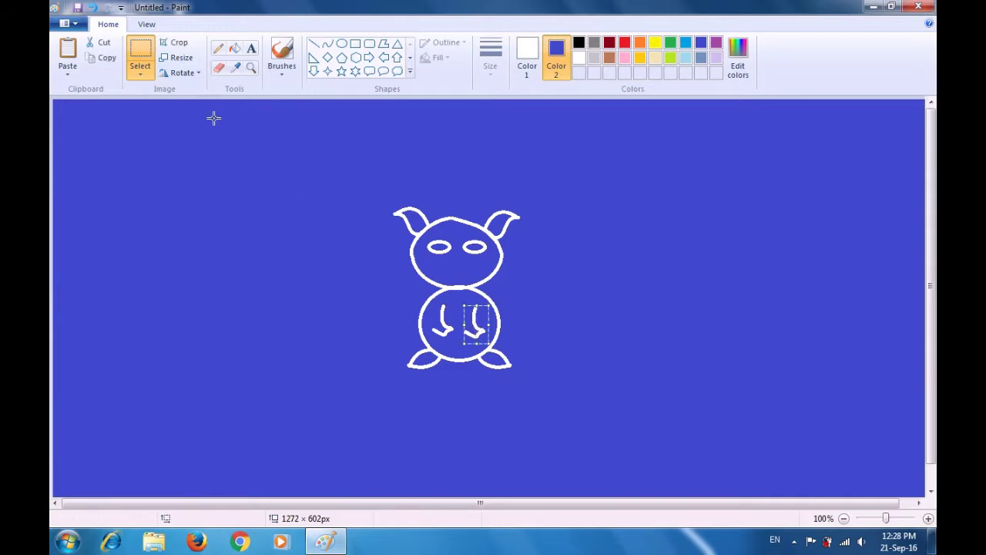
Flip the copied arm and hand horizontally and align it in the body's right half as a mirror of the original.
{"action": "left_click", "coordinate": [194, 75]}
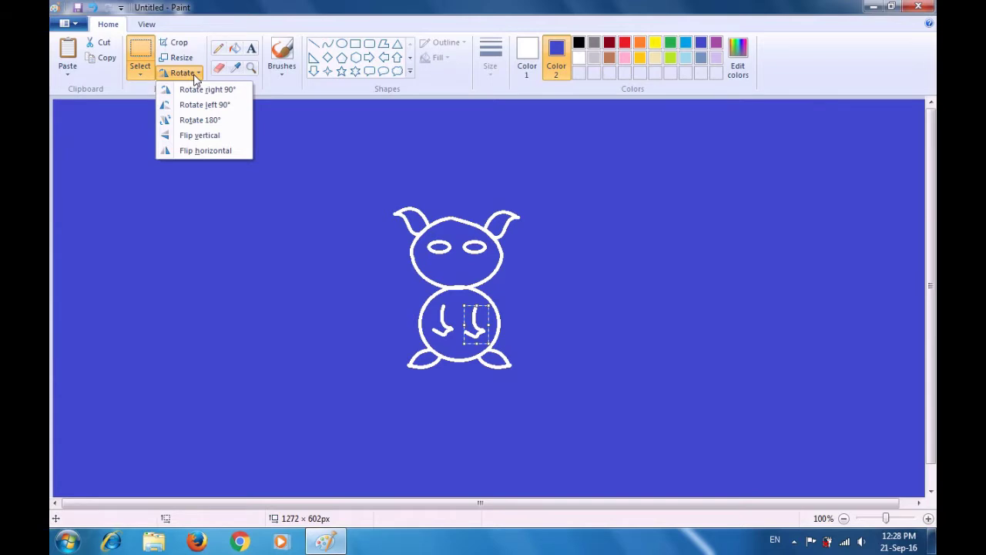
{"action": "left_click", "coordinate": [218, 150]}
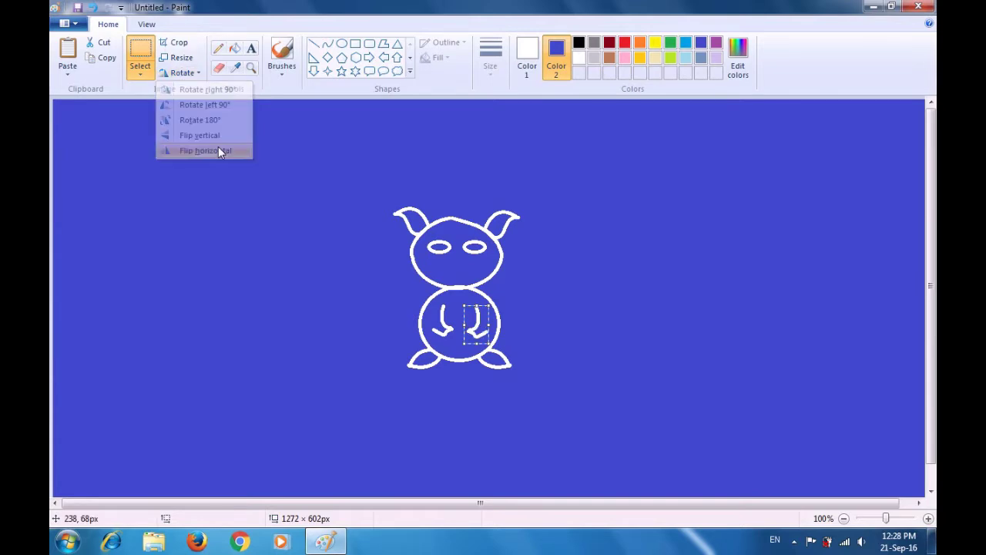
{"action": "left_click", "coordinate": [474, 324]}
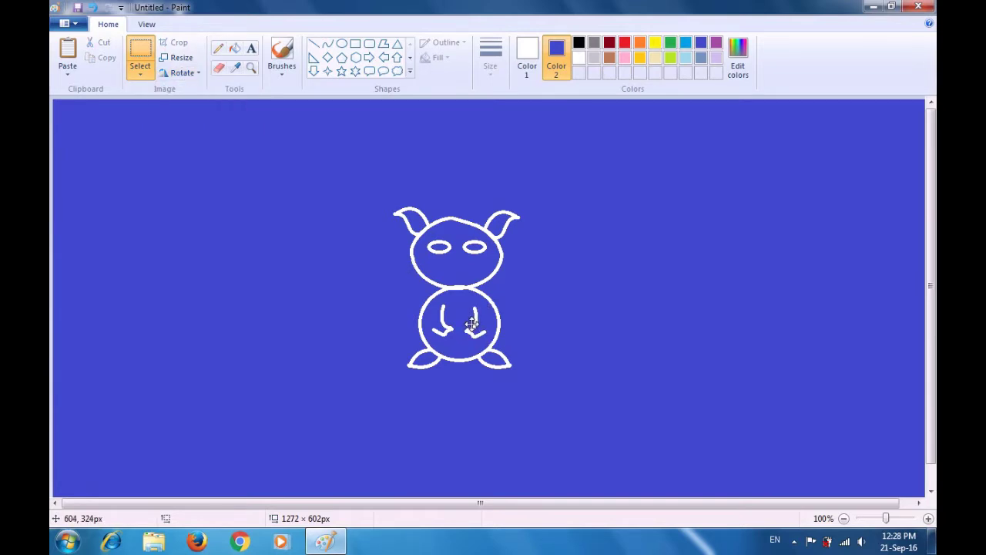
{"action": "key", "text": "ctrl+z"}
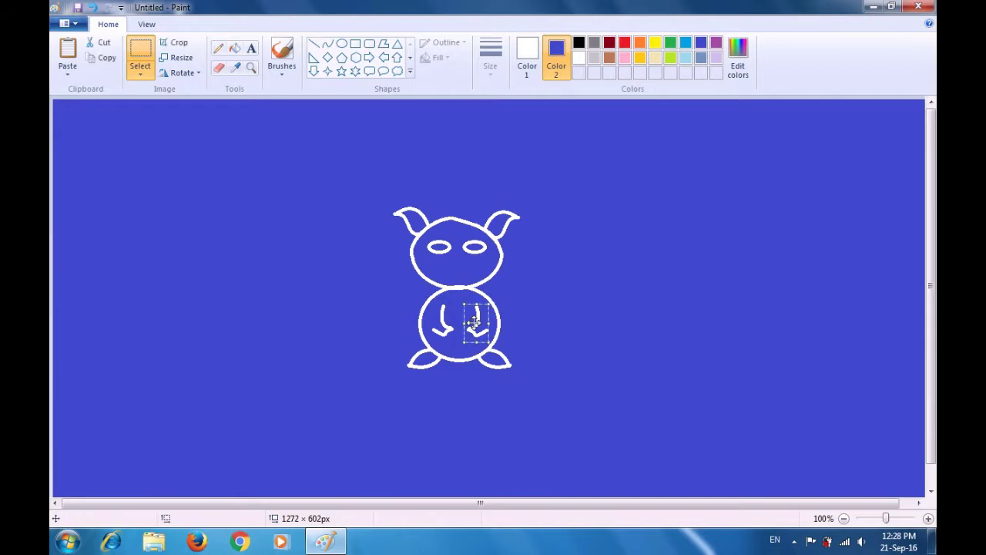
{"action": "left_click", "coordinate": [535, 325]}
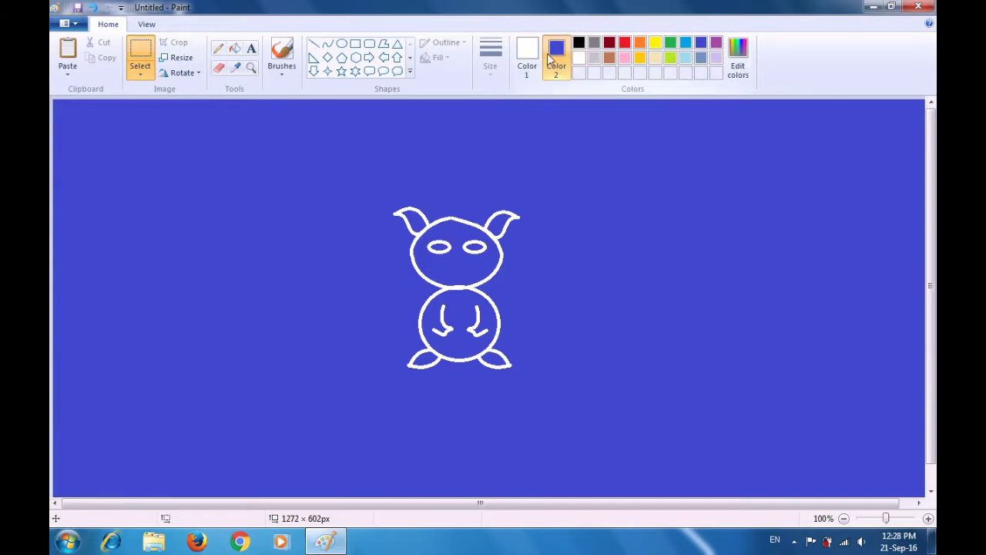
Set Color 2 to white and draw a tiny white four-point star between and just below the eyes as the nose.
{"action": "left_click", "coordinate": [578, 58]}
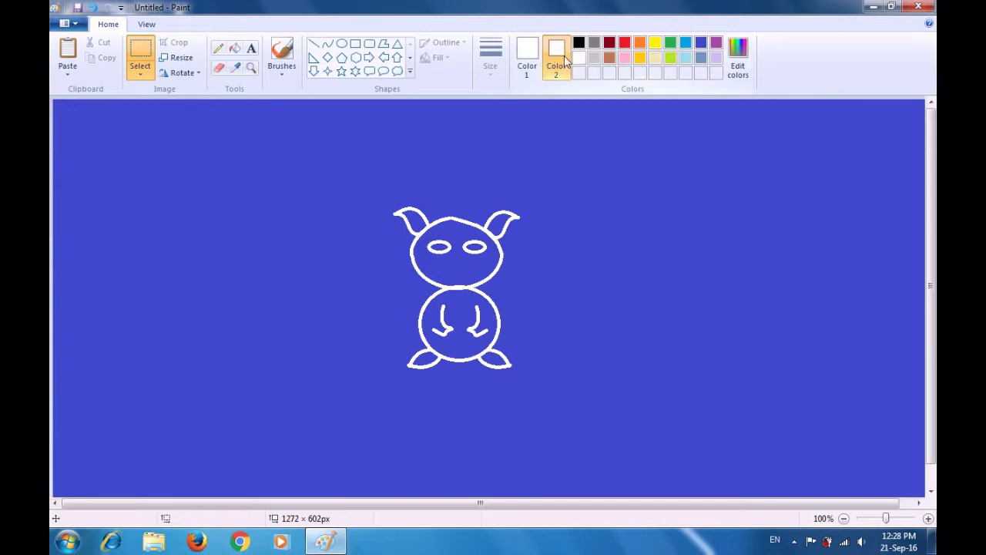
{"action": "left_click", "coordinate": [328, 71]}
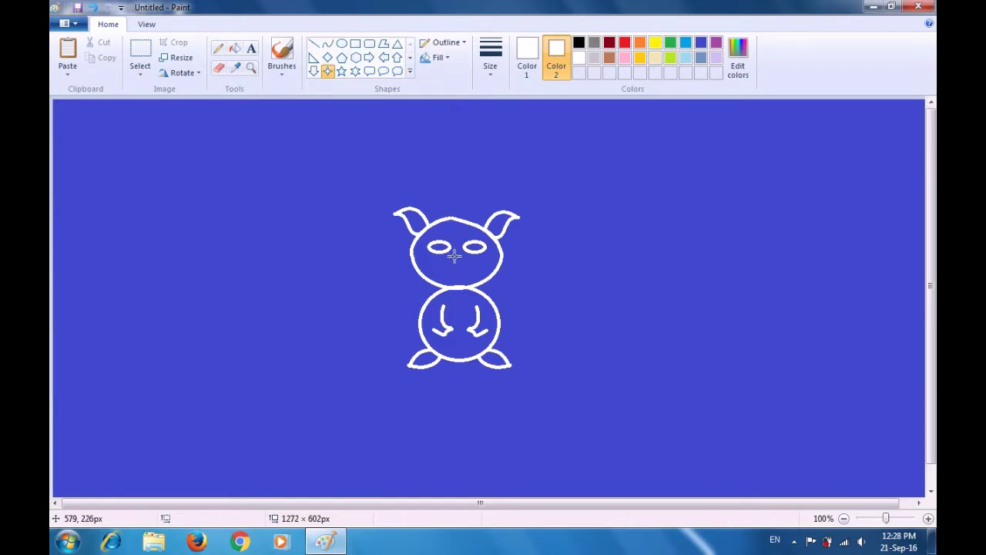
{"action": "left_click_drag", "start_coordinate": [453, 254], "coordinate": [457, 266]}
{"action": "left_click", "coordinate": [549, 260]}
Draw a white curve about 17 × 16 px from the nose down to the left as half of the mouth.
{"action": "left_click", "coordinate": [328, 48]}
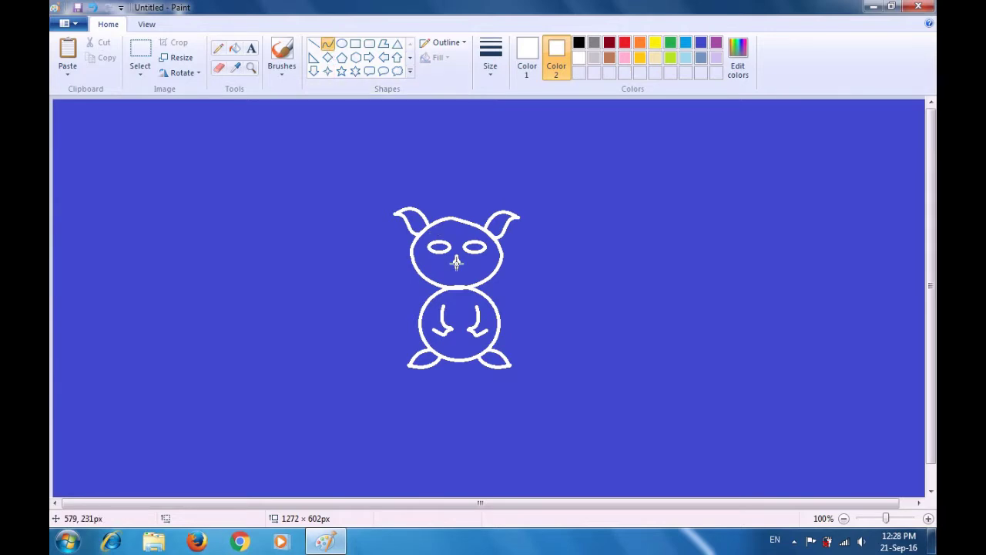
{"action": "left_click_drag", "start_coordinate": [456, 262], "coordinate": [445, 274]}
{"action": "mouse_move", "coordinate": [445, 273]}
{"action": "left_mouse_down"}
{"action": "mouse_move", "coordinate": [454, 260]}
{"action": "mouse_move", "coordinate": [456, 272]}
{"action": "left_mouse_up"}
{"action": "left_click", "coordinate": [455, 270]}
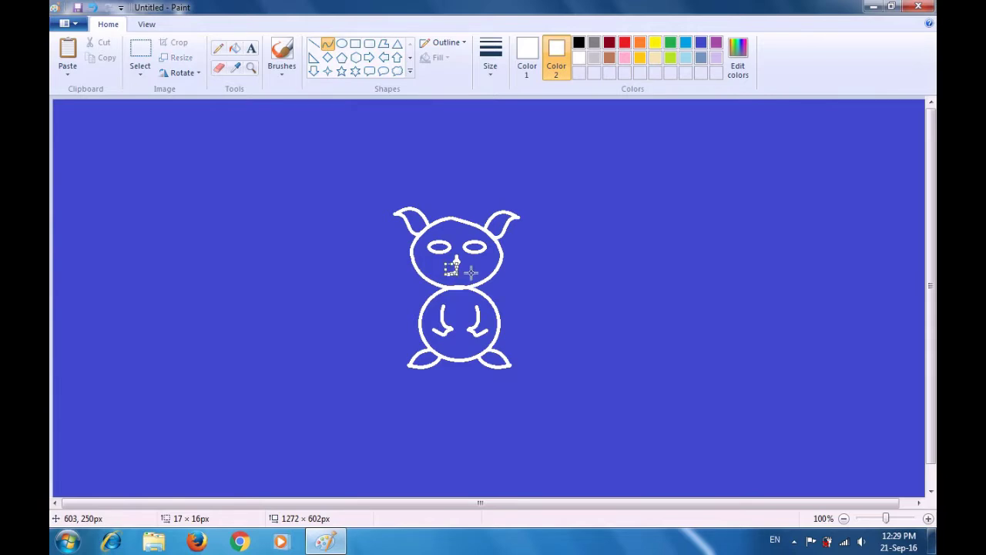
{"action": "left_click", "coordinate": [470, 271]}
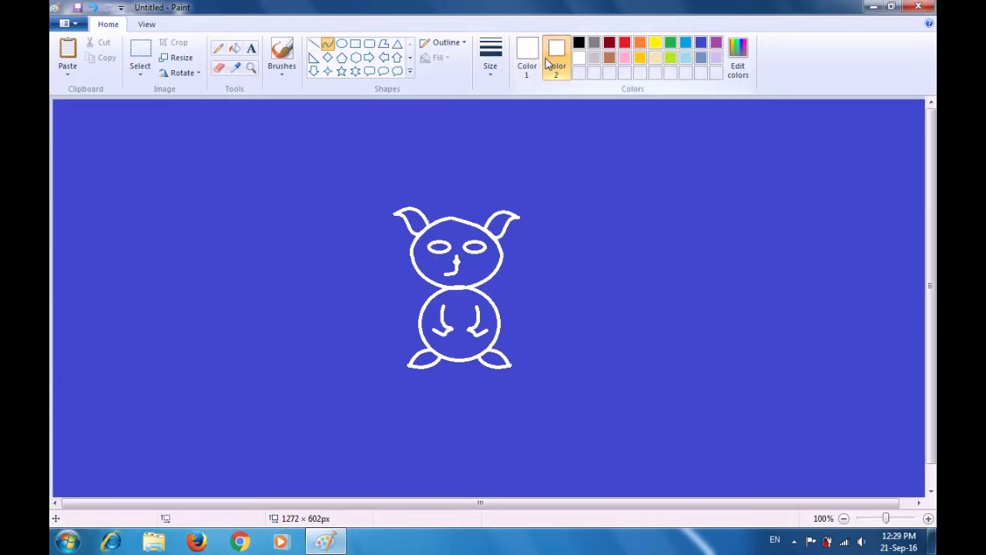
Set Color 2 to indigo, copy the half mouth with a selection about 46 × 24 px and place the copy over the original.
{"action": "left_click", "coordinate": [701, 44]}
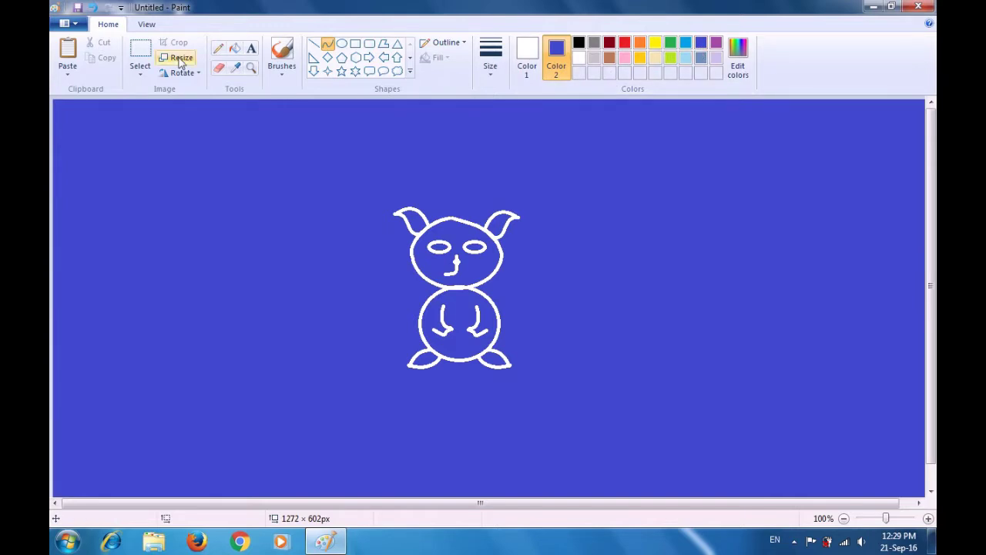
{"action": "left_click", "coordinate": [139, 51]}
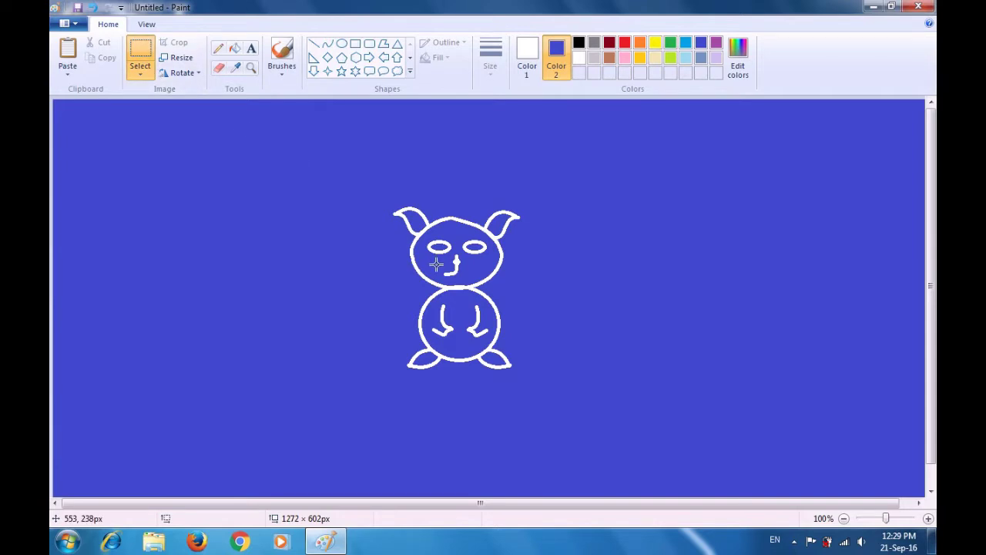
{"action": "left_click_drag", "start_coordinate": [438, 264], "coordinate": [470, 282]}
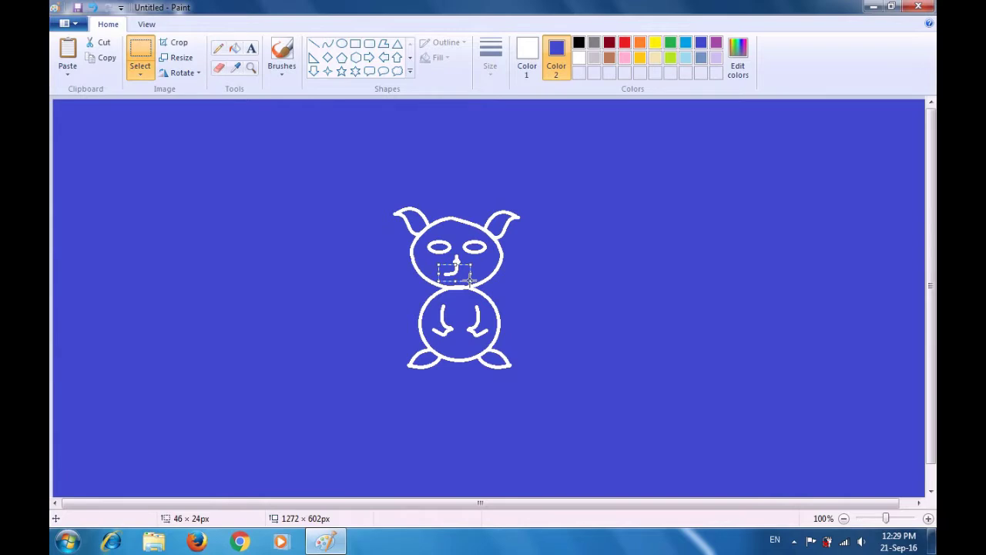
{"action": "key", "text": "ctrl+c"}
{"action": "key", "text": "ctrl+v"}
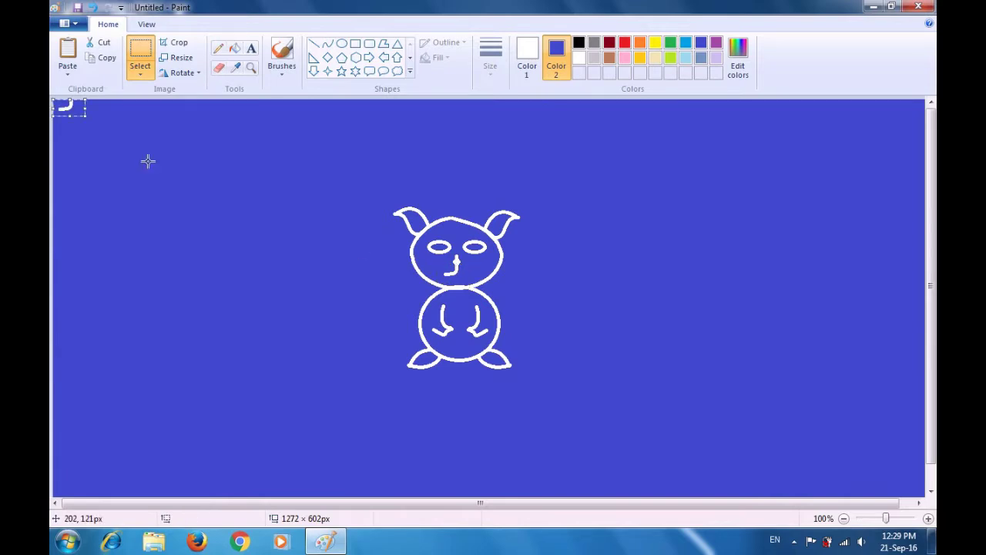
{"action": "left_click_drag", "start_coordinate": [71, 108], "coordinate": [456, 273]}
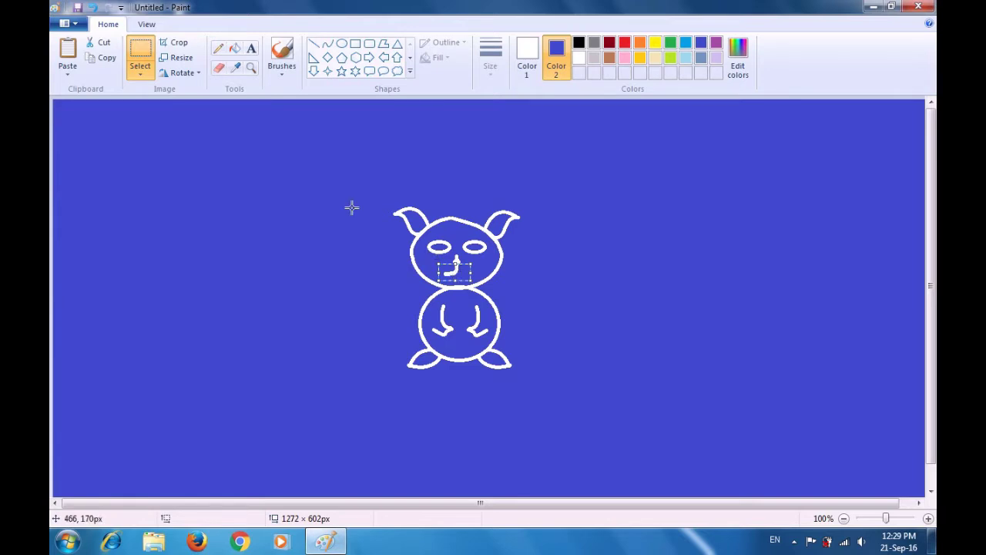
Flip the mouth copy horizontally and shift it right to complete a symmetrical mouth under the nose.
{"action": "left_click", "coordinate": [179, 72]}
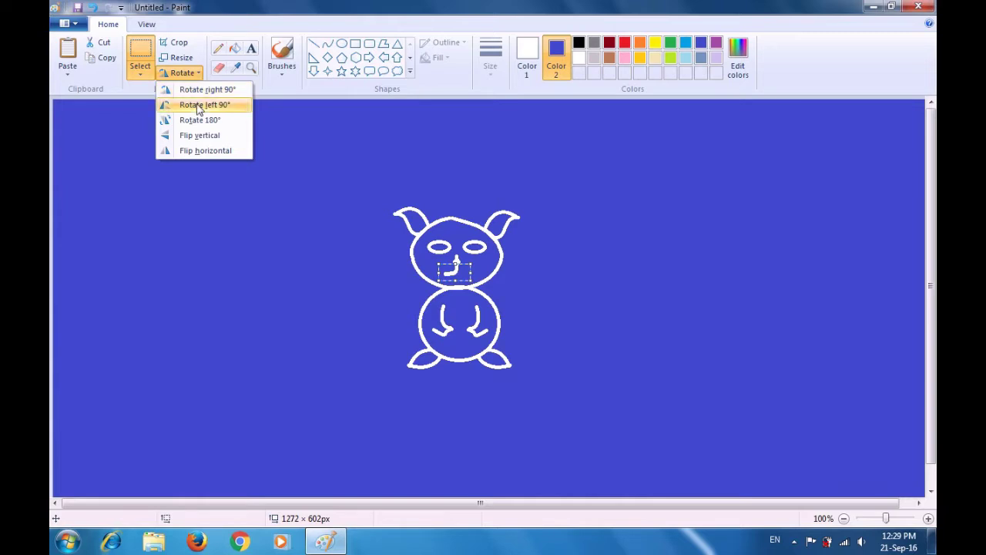
{"action": "left_click", "coordinate": [206, 150]}
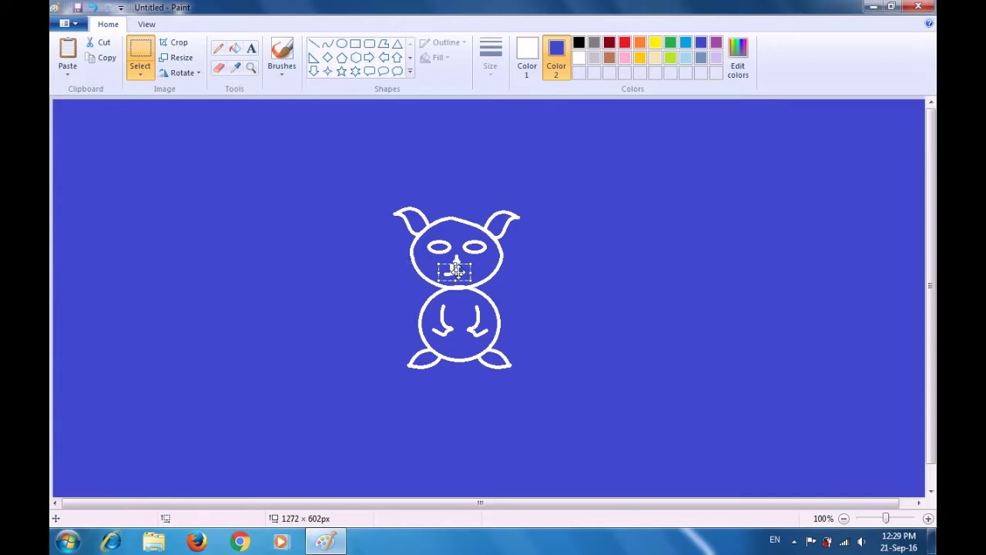
{"action": "left_click", "coordinate": [456, 269]}
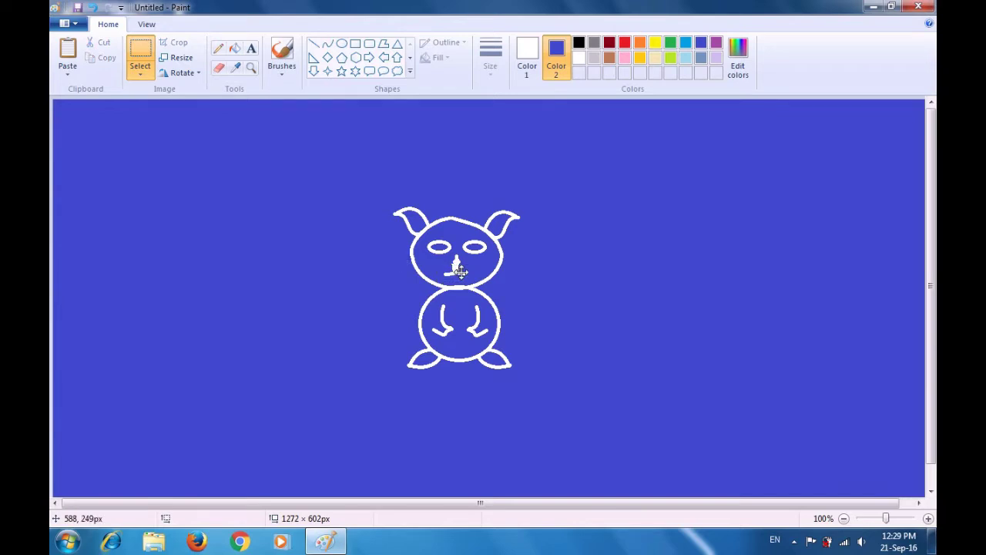
{"action": "key", "text": "ctrl+z"}
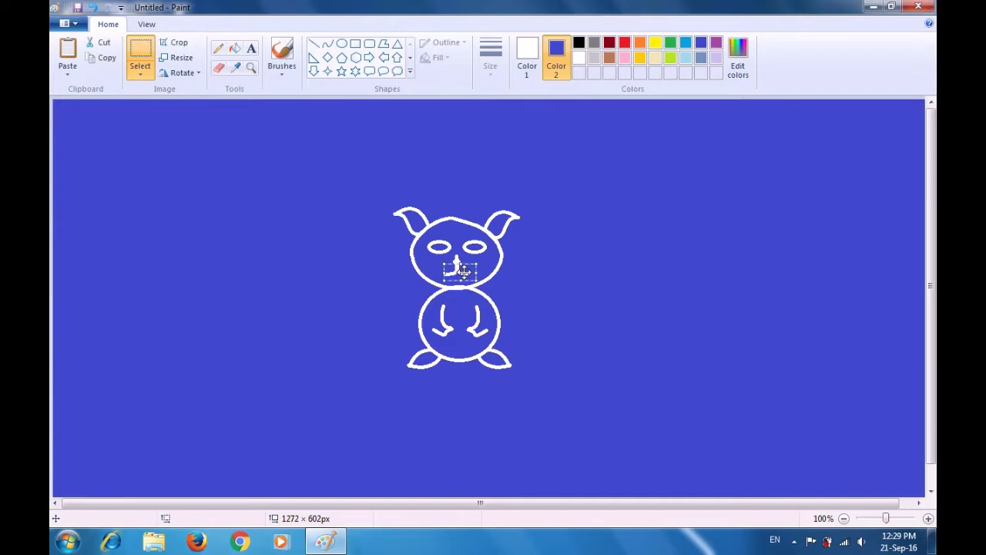
{"action": "left_click", "coordinate": [543, 281]}
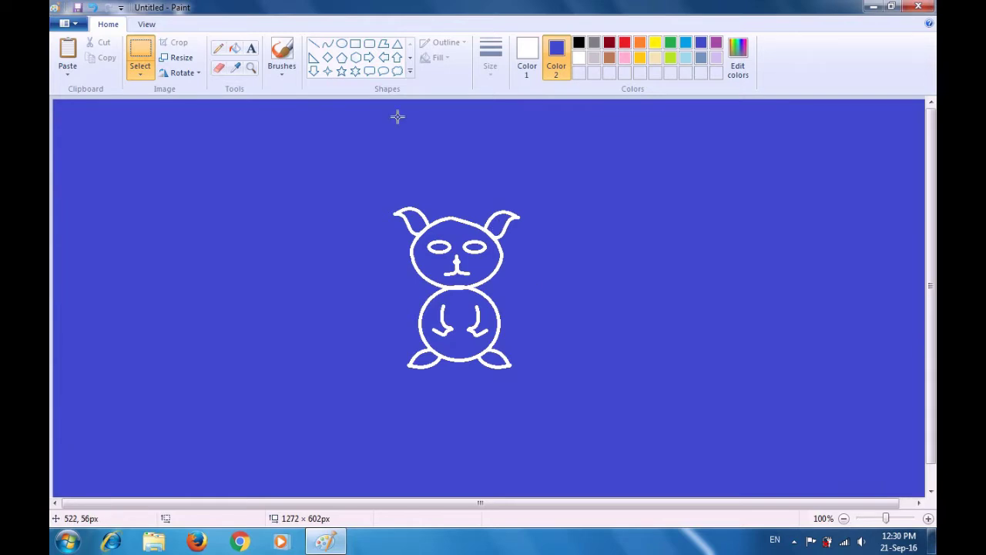
Draw a white S-shaped curve about 109 × 51 px from the body's lower-right side outward as the tail's upper edge.
{"action": "left_click", "coordinate": [327, 48]}
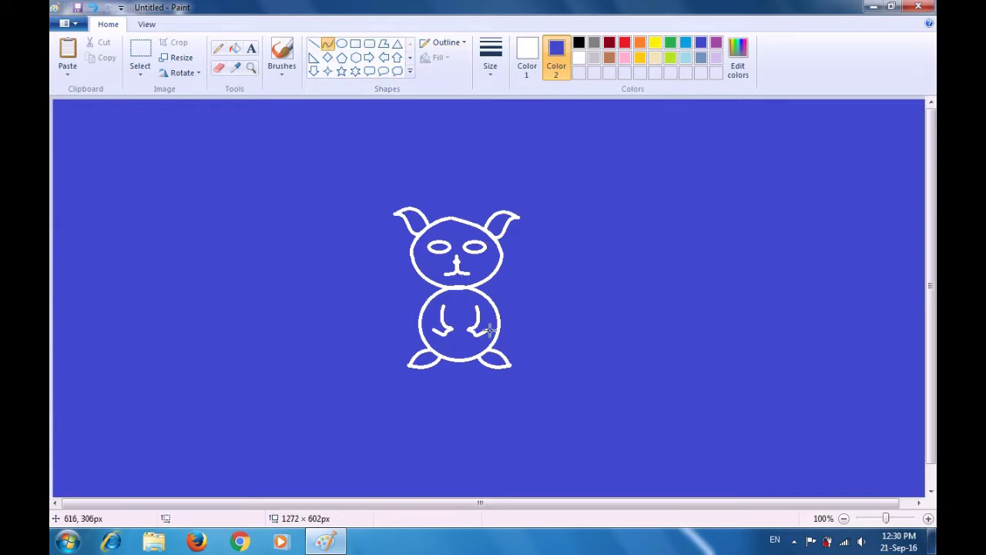
{"action": "left_click_drag", "start_coordinate": [490, 352], "coordinate": [566, 320]}
{"action": "left_click_drag", "start_coordinate": [512, 346], "coordinate": [537, 316]}
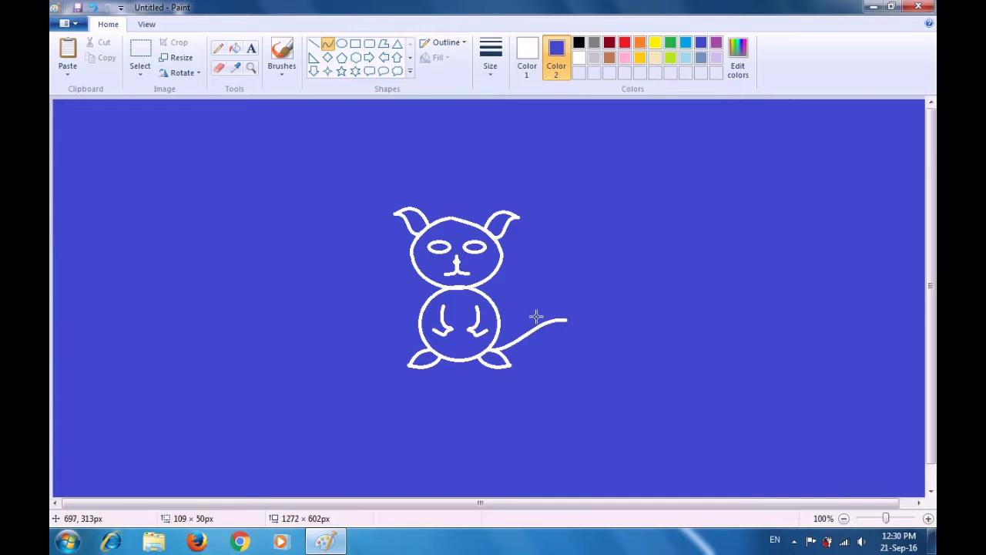
{"action": "left_click", "coordinate": [535, 316]}
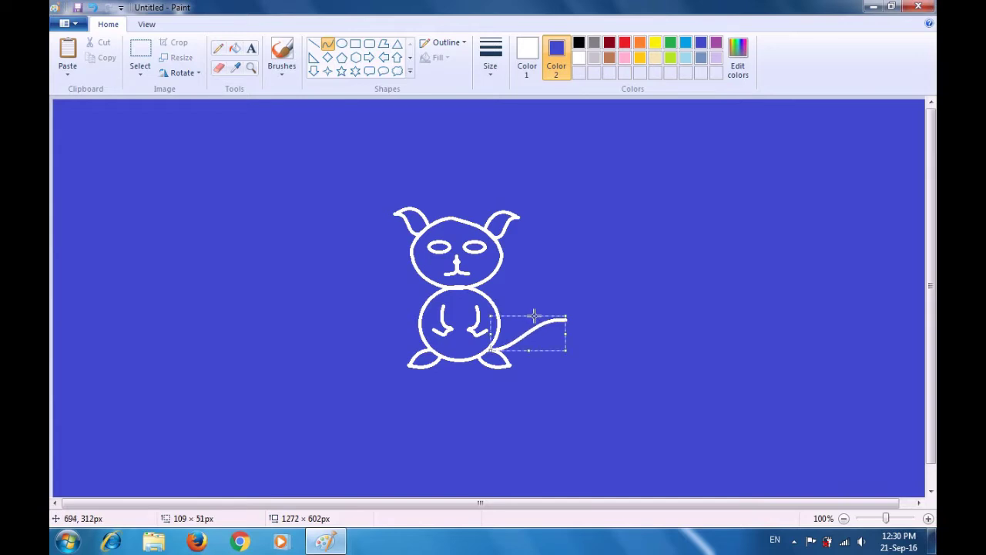
{"action": "left_click", "coordinate": [565, 270]}
Draw a second white curve about 82 × 62 px from the right foot to the tail tip as the tail's lower edge.
{"action": "left_click_drag", "start_coordinate": [508, 359], "coordinate": [564, 319]}
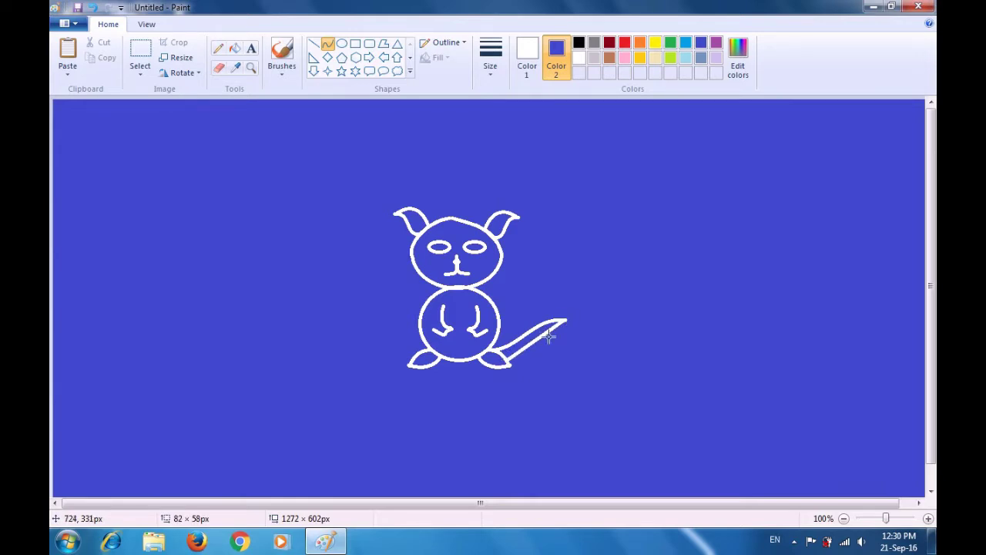
{"action": "left_click_drag", "start_coordinate": [522, 365], "coordinate": [530, 326]}
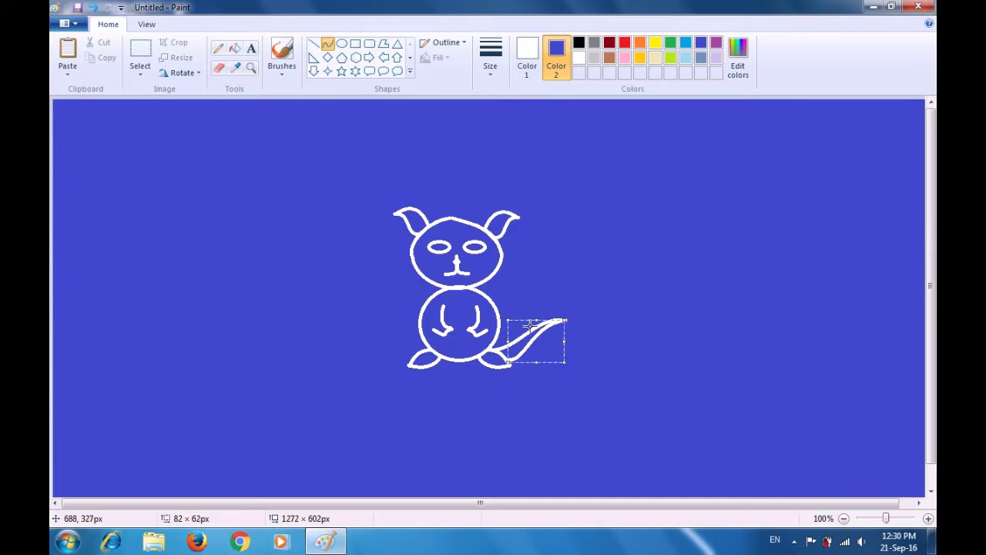
{"action": "left_click", "coordinate": [540, 264]}
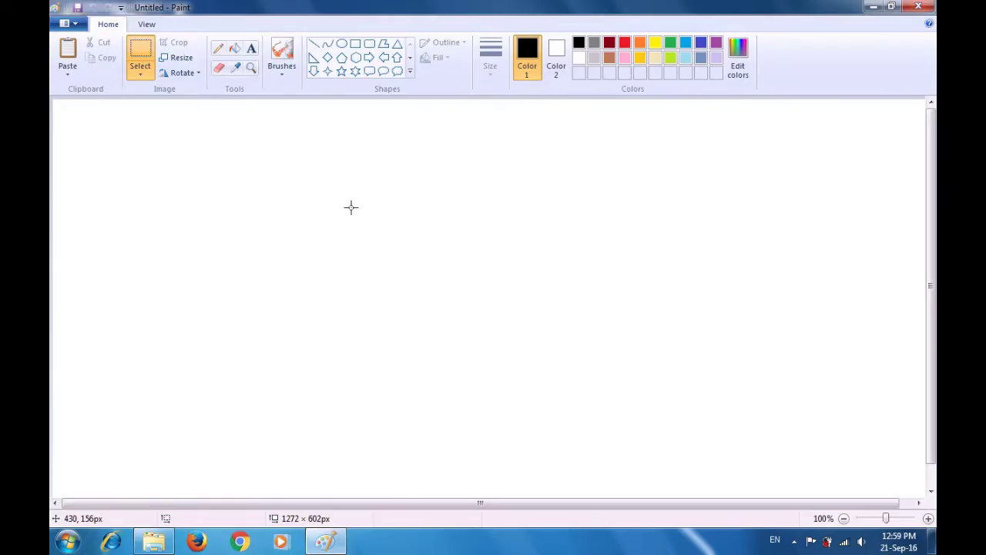
Draw a black ellipse about 127 × 116 px on the blank canvas and give it the third-thinnest outline width.
{"action": "left_click", "coordinate": [342, 46]}
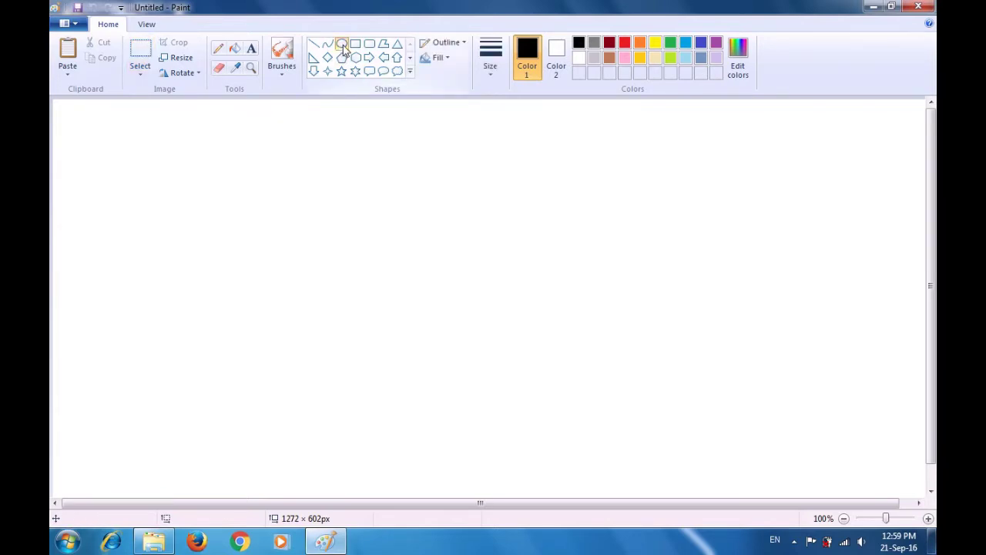
{"action": "left_click", "coordinate": [517, 68]}
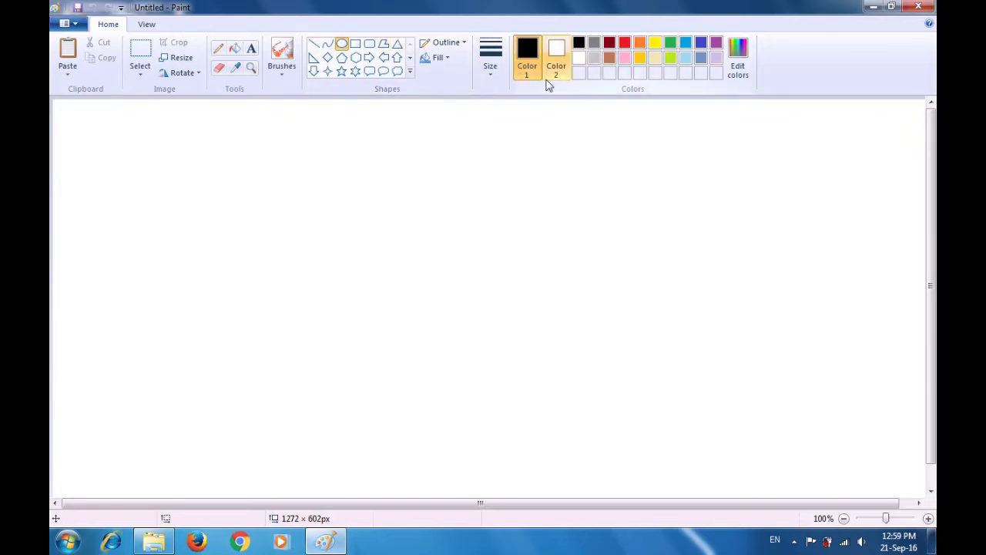
{"action": "left_click_drag", "start_coordinate": [416, 190], "coordinate": [504, 269]}
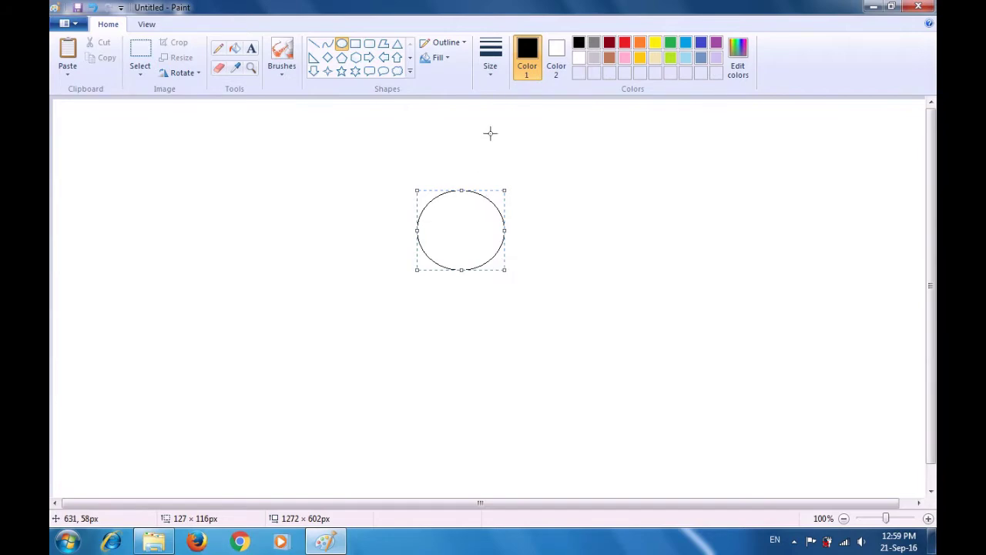
{"action": "left_click", "coordinate": [489, 78]}
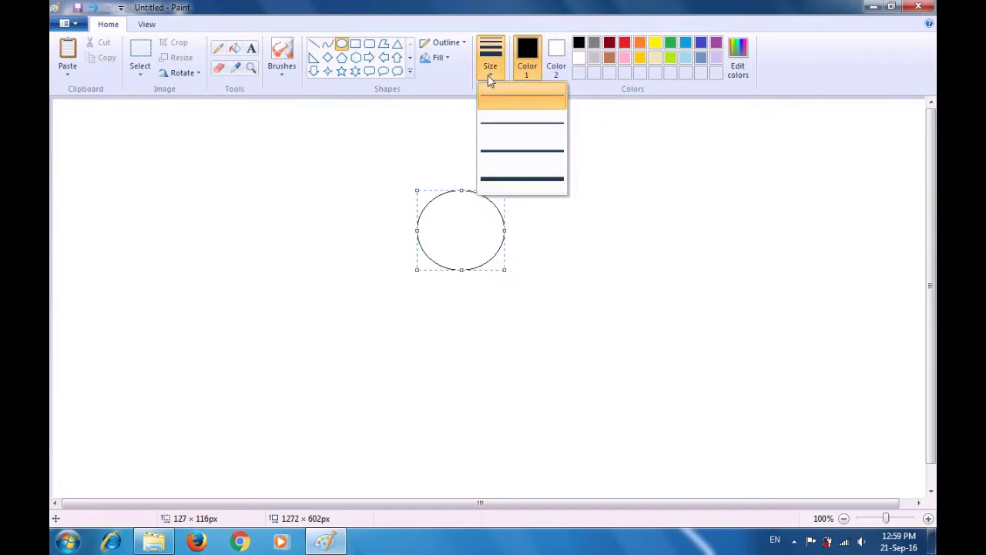
{"action": "left_click", "coordinate": [506, 150]}
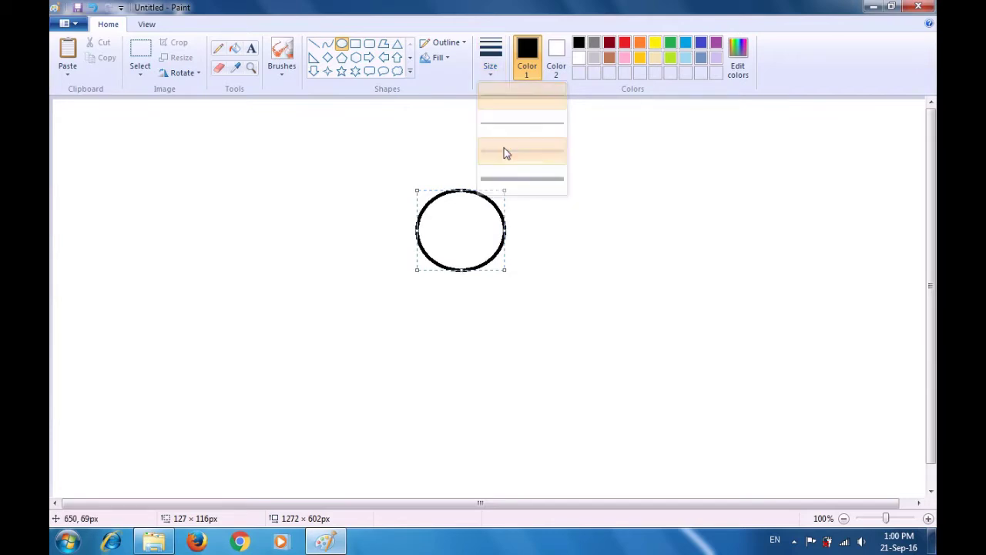
{"action": "left_click", "coordinate": [607, 199]}
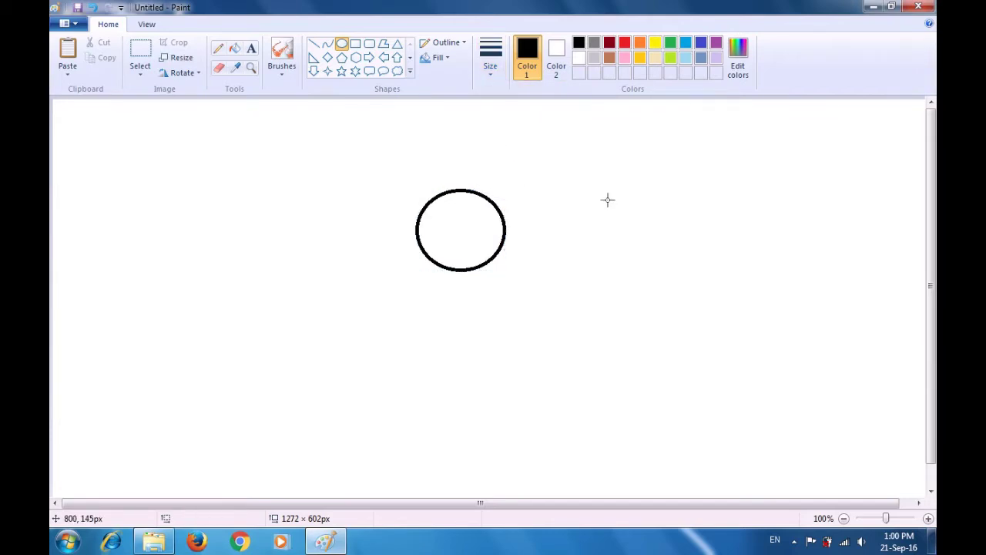
Delete the lower part of the ellipse with a selection about 188 × 84 px, leaving an open arch.
{"action": "left_click", "coordinate": [141, 51]}
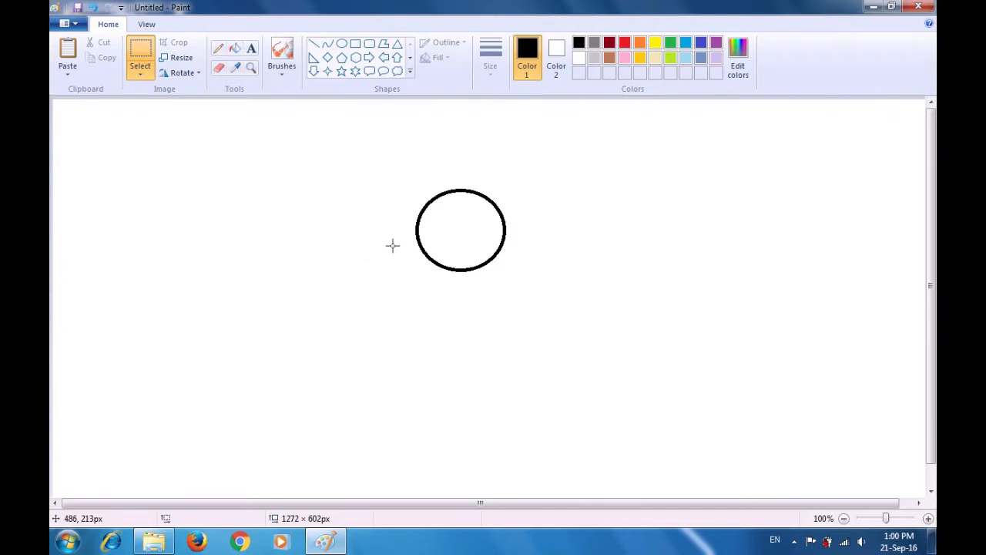
{"action": "left_click_drag", "start_coordinate": [404, 241], "coordinate": [531, 300]}
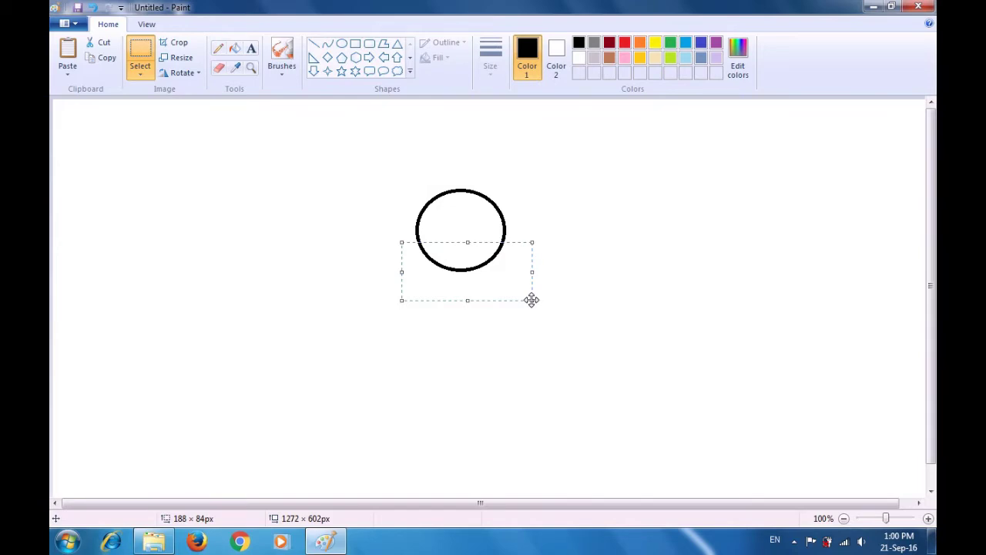
{"action": "key", "text": "Delete"}
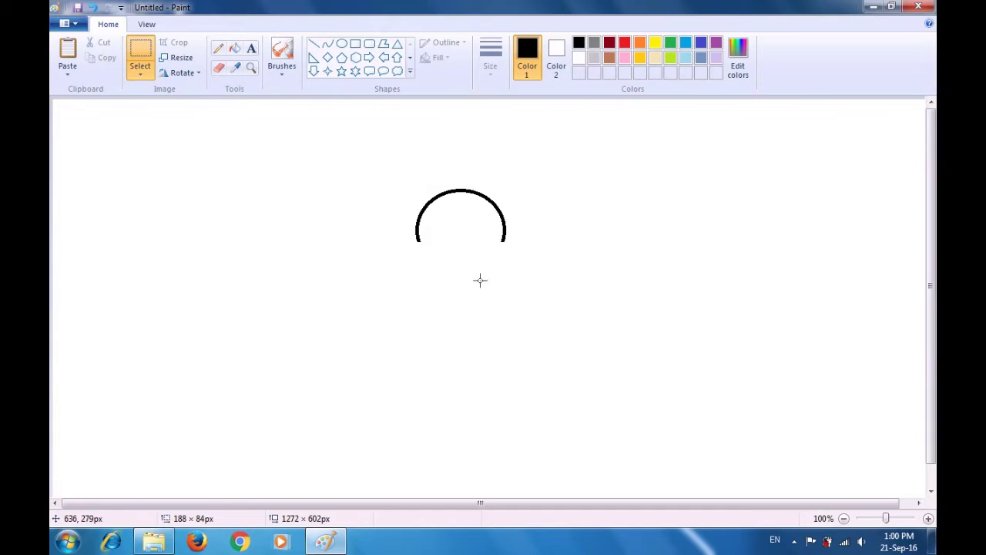
Draw two black S-shaped curves, about 69 × 40 px and 68 × 53 px, from inside the arch past its left end as a moustache half.
{"action": "left_click", "coordinate": [327, 47]}
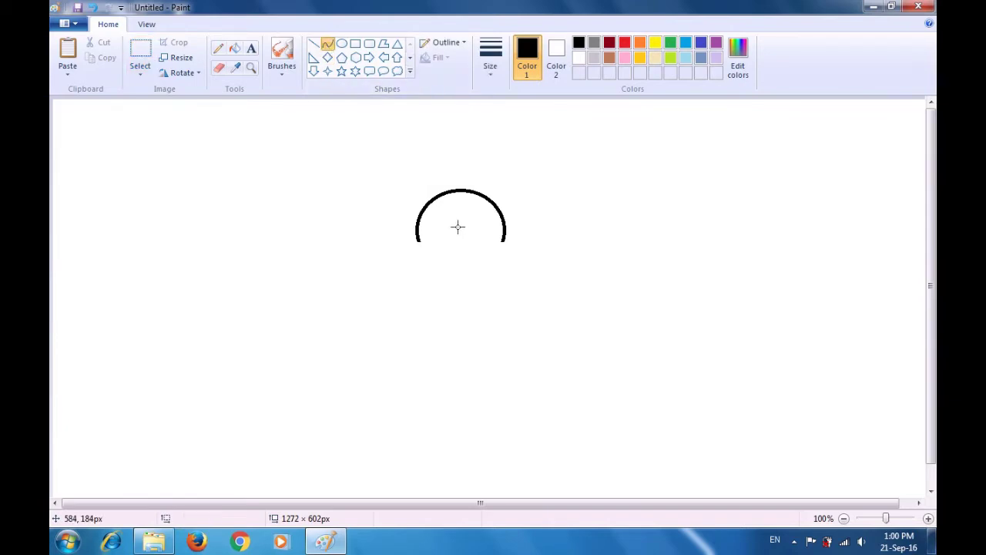
{"action": "left_click_drag", "start_coordinate": [458, 226], "coordinate": [429, 248]}
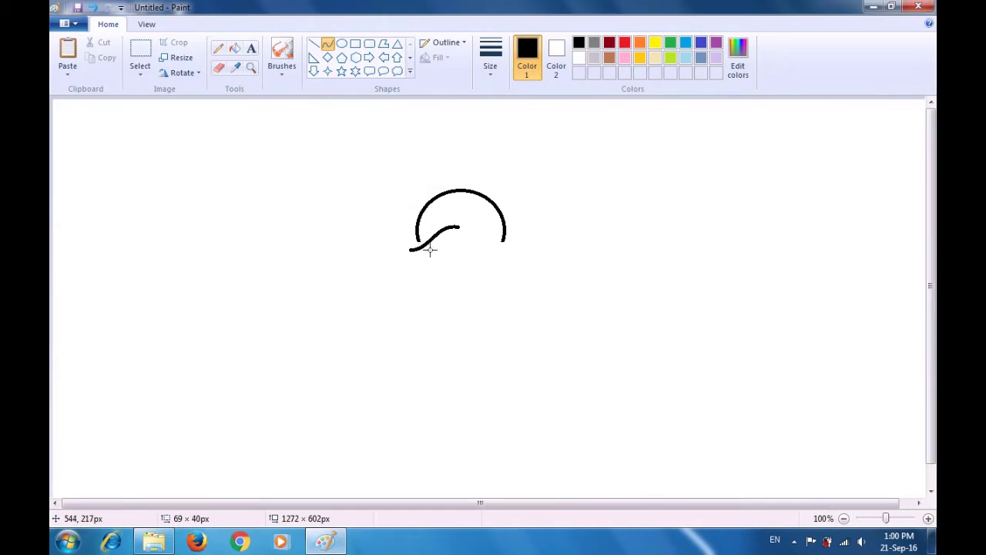
{"action": "key", "text": "Up"}
{"action": "key", "text": "Up"}
{"action": "key", "text": "Up"}
{"action": "key", "text": "Up"}
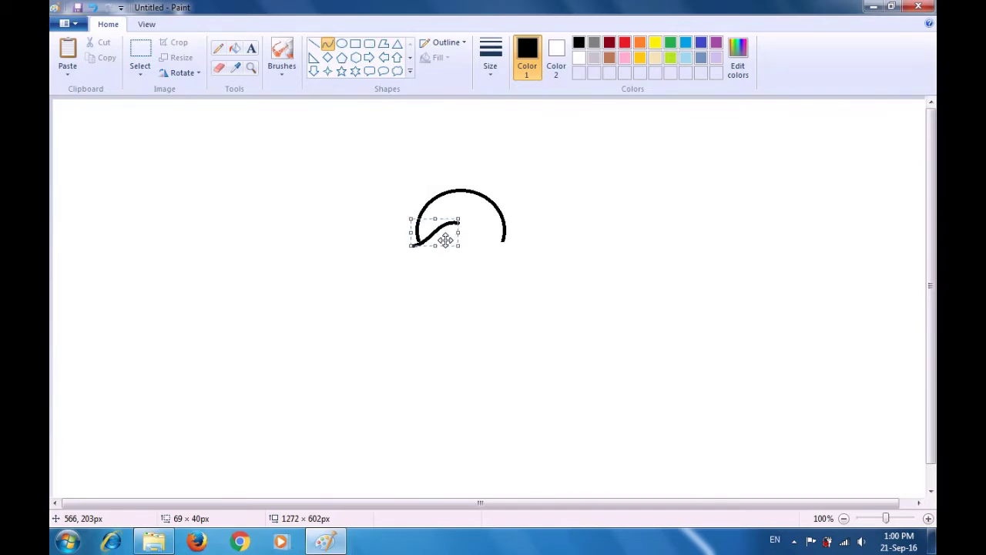
{"action": "left_click", "coordinate": [514, 285]}
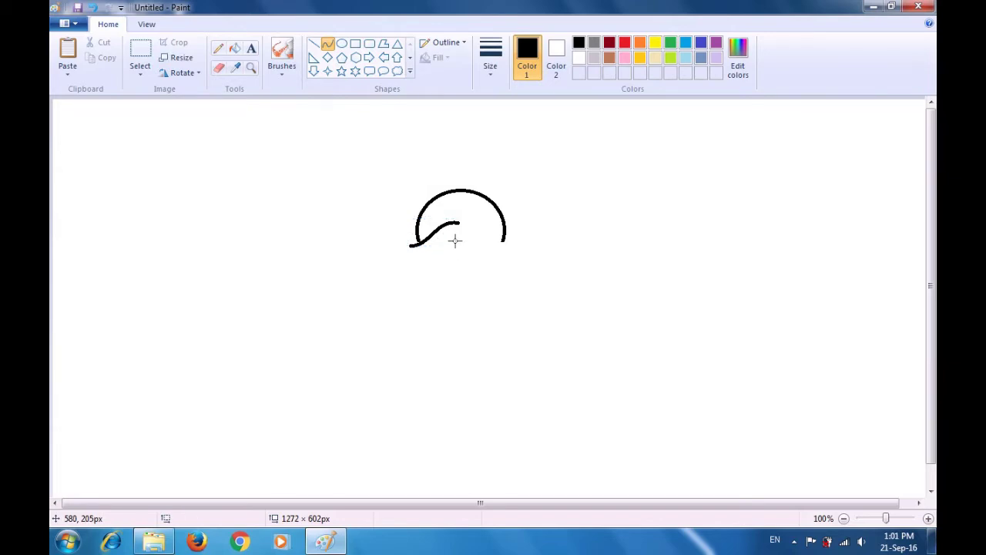
{"action": "mouse_move", "coordinate": [457, 239]}
{"action": "left_mouse_down"}
{"action": "mouse_move", "coordinate": [408, 247]}
{"action": "mouse_move", "coordinate": [440, 263]}
{"action": "mouse_move", "coordinate": [424, 261]}
{"action": "mouse_move", "coordinate": [433, 275]}
{"action": "left_mouse_up"}
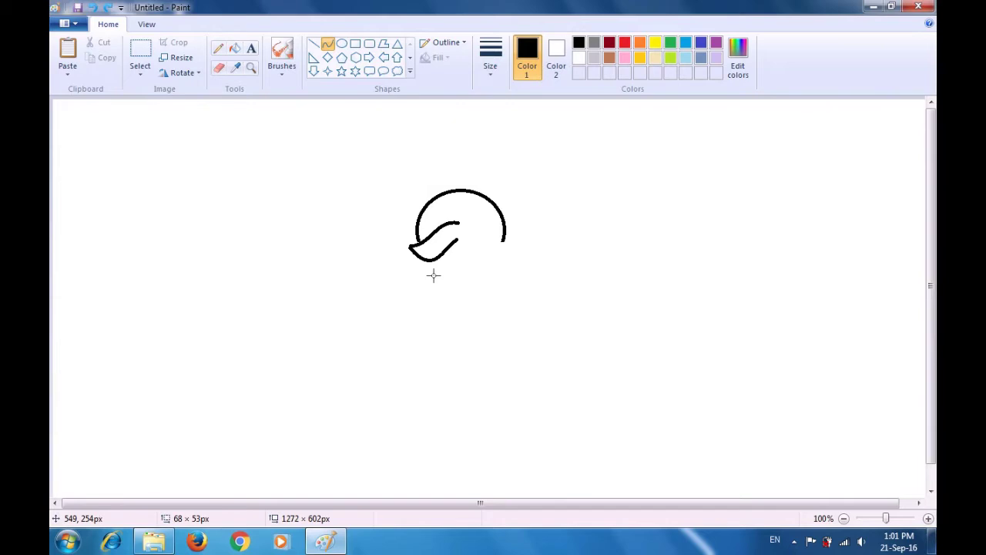
{"action": "left_click", "coordinate": [475, 267]}
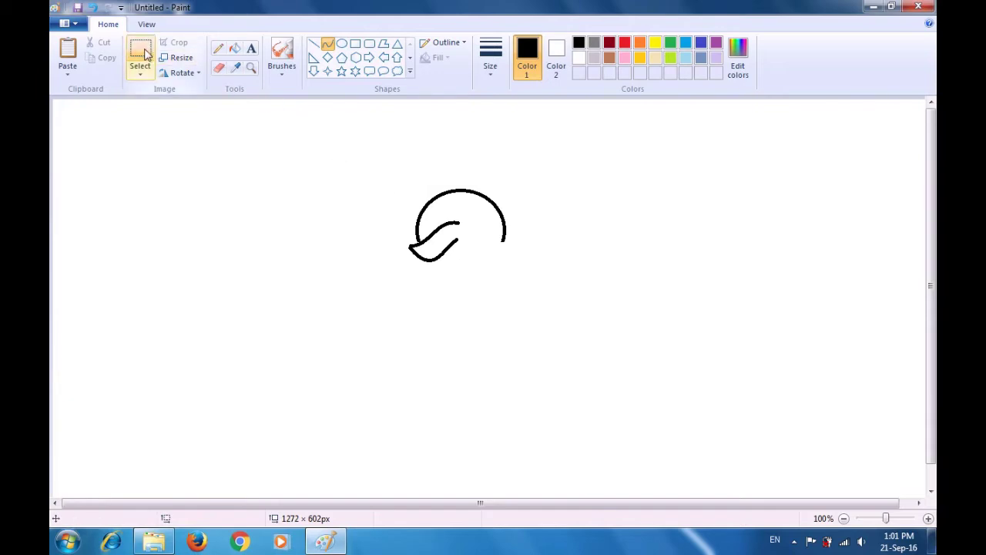
Duplicate the left moustache half with a selection about 103 × 68 px, flip the copy horizontally and place it at the arch's right end.
{"action": "left_click", "coordinate": [145, 54]}
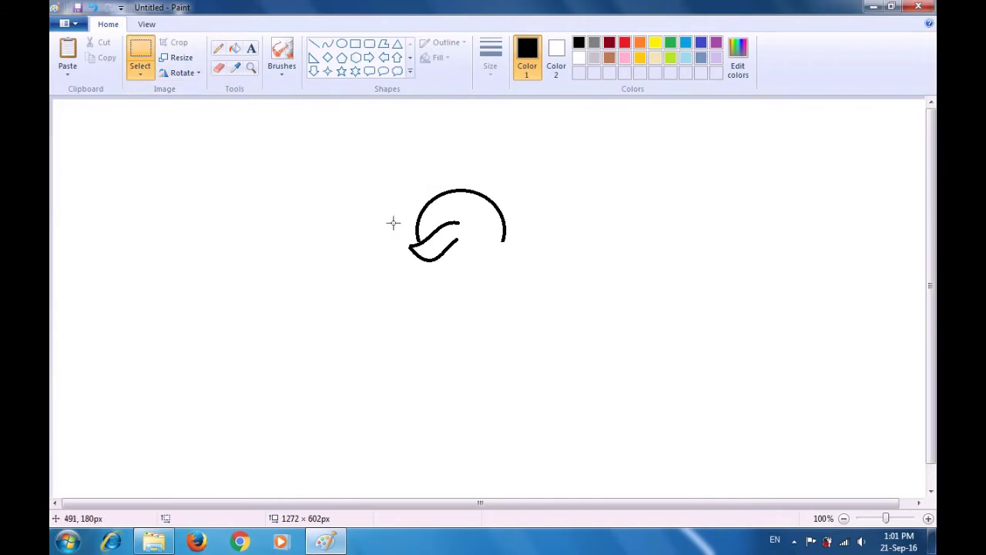
{"action": "mouse_move", "coordinate": [393, 219]}
{"action": "left_mouse_down"}
{"action": "mouse_move", "coordinate": [405, 245]}
{"action": "mouse_move", "coordinate": [463, 265]}
{"action": "left_mouse_up"}
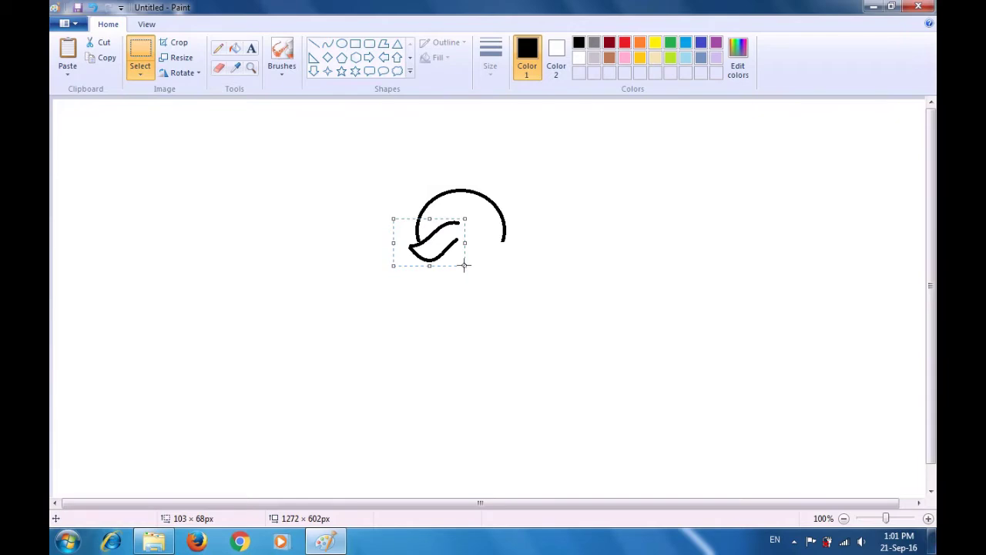
{"action": "key", "text": "ctrl+c"}
{"action": "key", "text": "ctrl+v"}
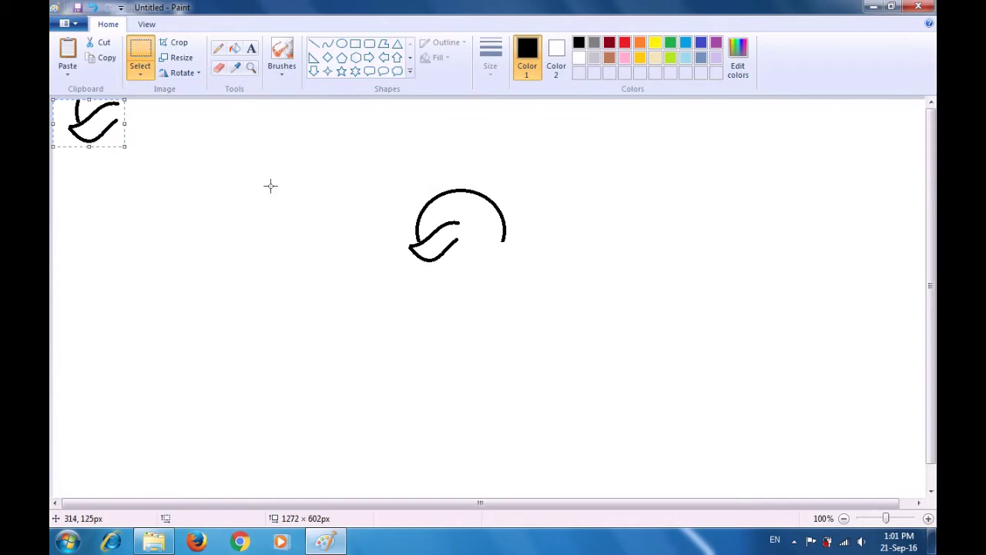
{"action": "left_click", "coordinate": [141, 75]}
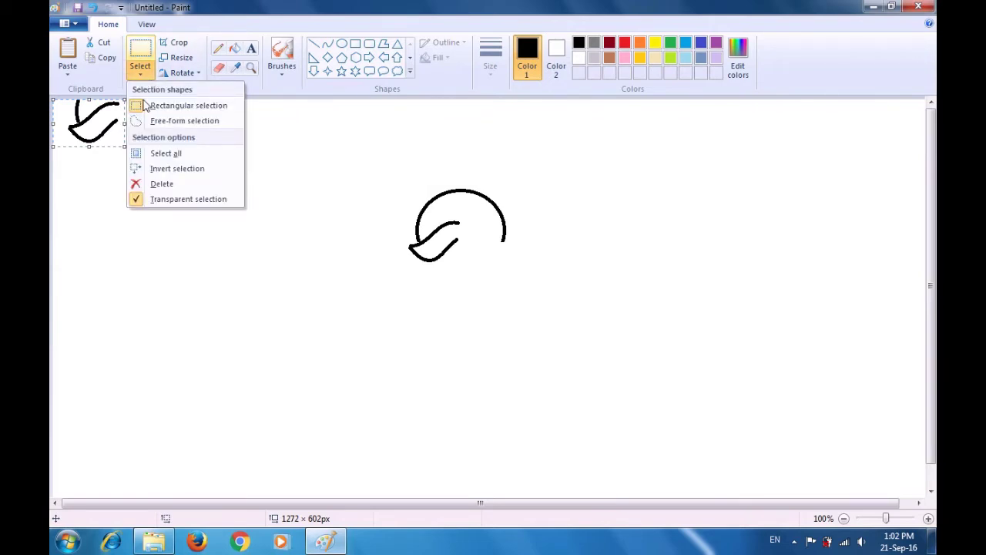
{"action": "left_click", "coordinate": [148, 79]}
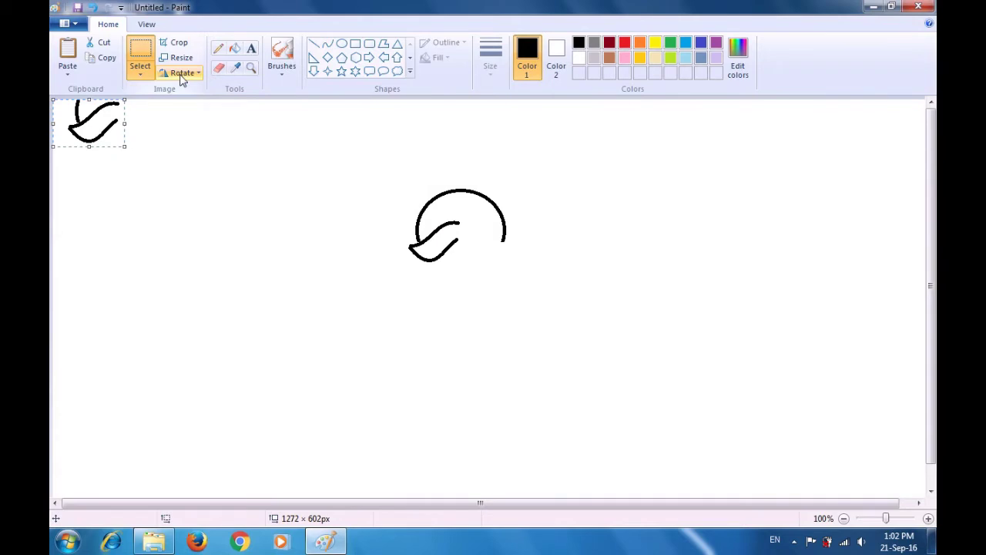
{"action": "left_click", "coordinate": [183, 77]}
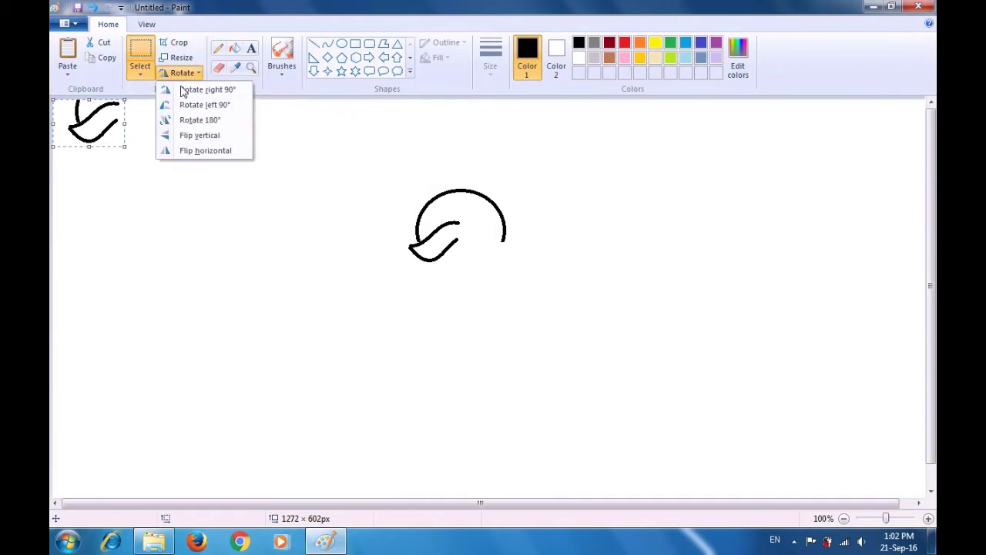
{"action": "left_click", "coordinate": [205, 151]}
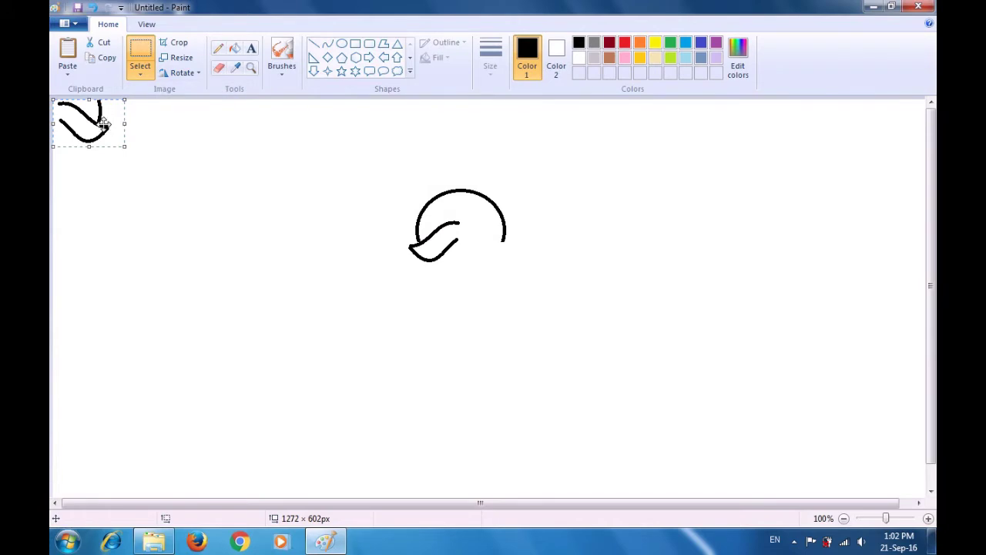
{"action": "mouse_move", "coordinate": [108, 123]}
{"action": "left_mouse_down"}
{"action": "mouse_move", "coordinate": [388, 227]}
{"action": "mouse_move", "coordinate": [519, 253]}
{"action": "mouse_move", "coordinate": [515, 242]}
{"action": "left_mouse_up"}
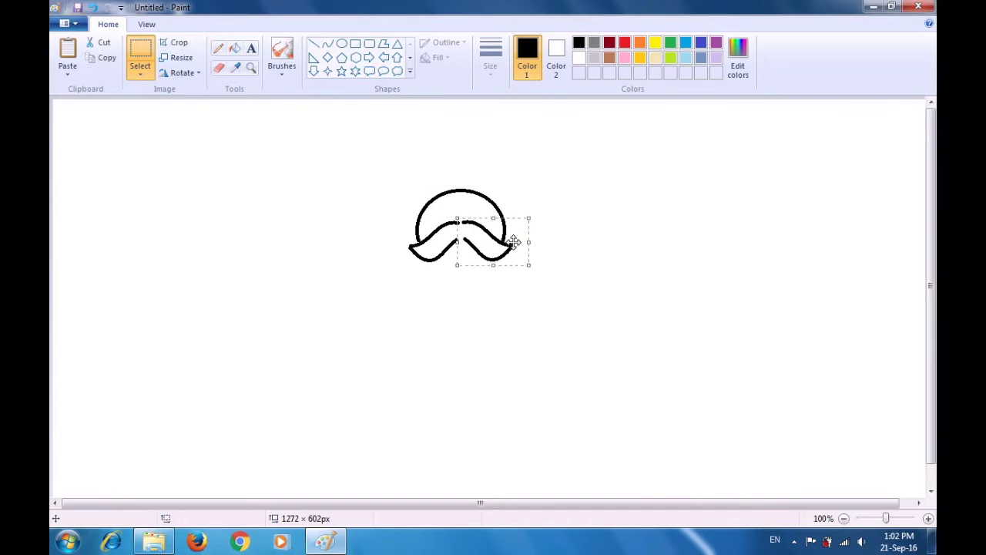
{"action": "left_click", "coordinate": [558, 218]}
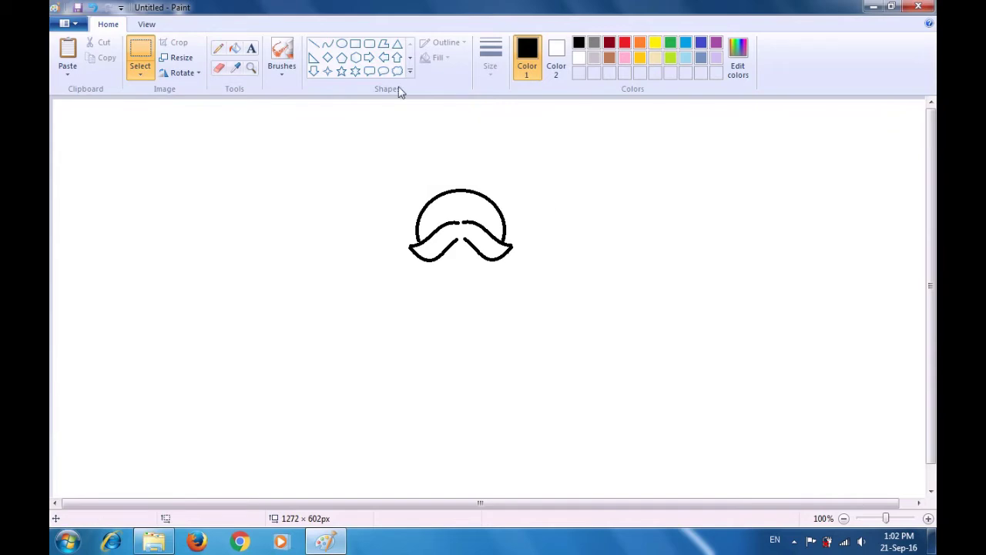
Draw a solid black circle about 29 × 28 px as the nose and center it between the two moustache halves.
{"action": "left_click", "coordinate": [343, 48]}
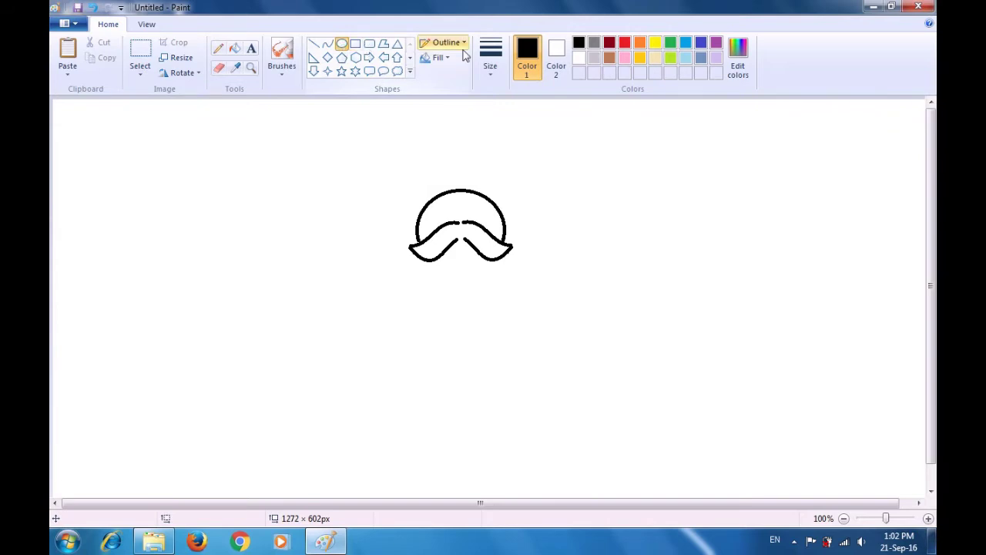
{"action": "left_click", "coordinate": [556, 57]}
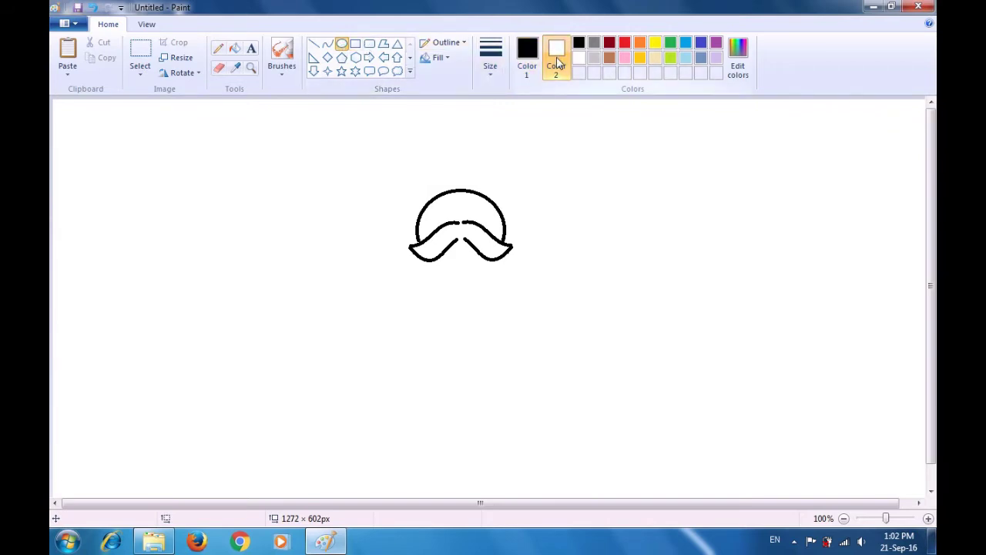
{"action": "left_click", "coordinate": [578, 43]}
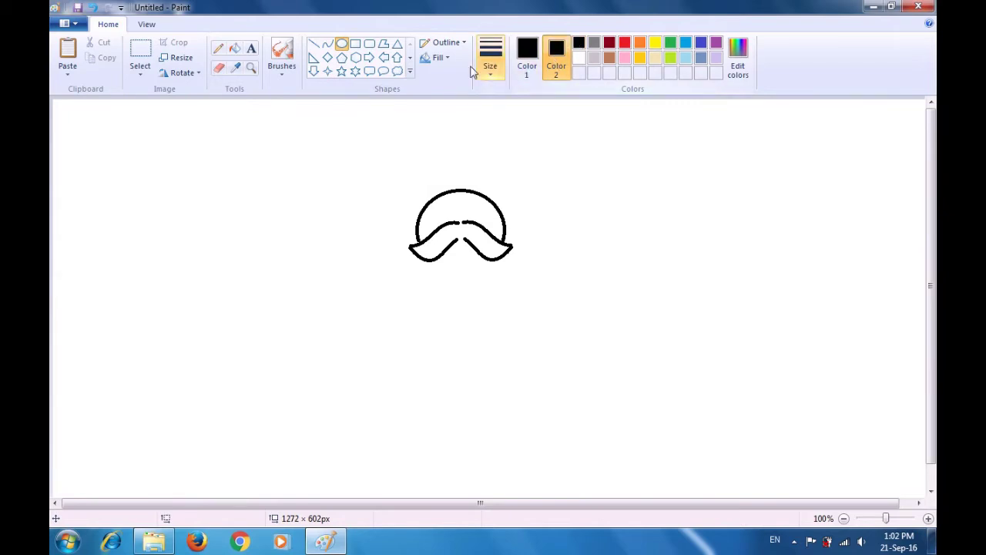
{"action": "left_click", "coordinate": [437, 58]}
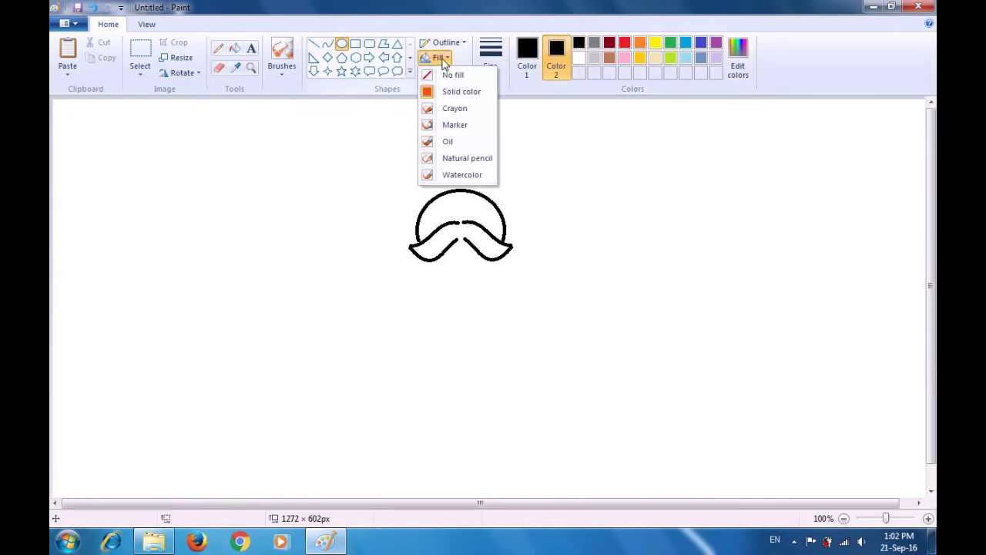
{"action": "left_click", "coordinate": [452, 92]}
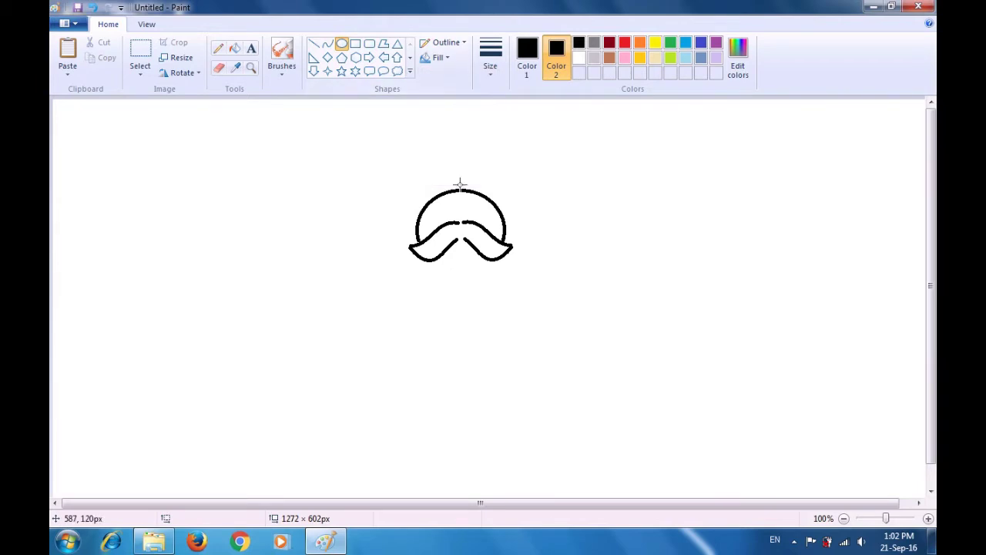
{"action": "mouse_move", "coordinate": [454, 222]}
{"action": "left_mouse_down"}
{"action": "mouse_move", "coordinate": [468, 247]}
{"action": "mouse_move", "coordinate": [474, 241]}
{"action": "left_mouse_up"}
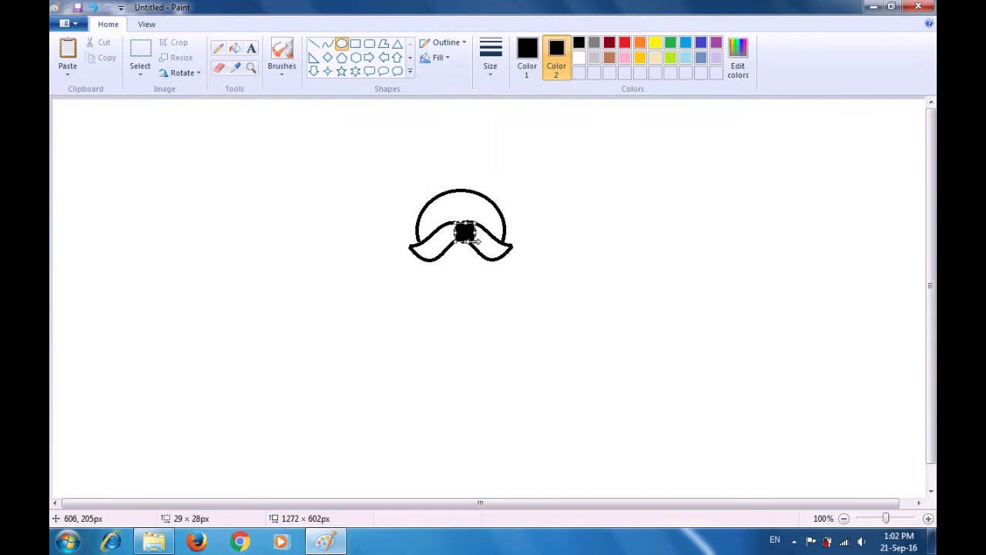
{"action": "key", "text": "Left"}
{"action": "key", "text": "Left"}
{"action": "key", "text": "Left"}
{"action": "key", "text": "Left"}
{"action": "key", "text": "Left"}
{"action": "key", "text": "Up"}
{"action": "key", "text": "Up"}
{"action": "key", "text": "Up"}
{"action": "key", "text": "Left"}
{"action": "key", "text": "Left"}
{"action": "key", "text": "Left"}
{"action": "left_click", "coordinate": [475, 284]}
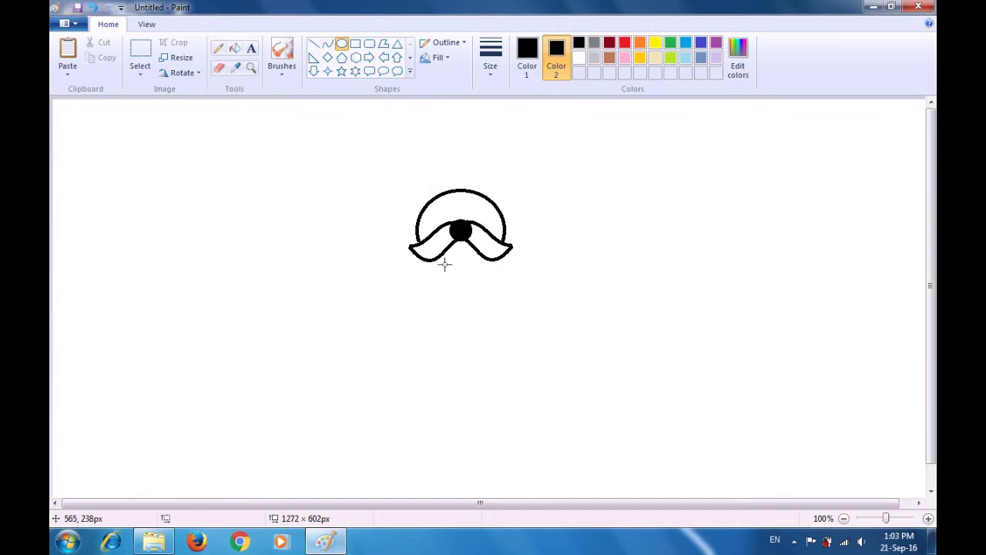
Set Color 2 to white and draw a black downward-bulging curve about 69 × 31 px below the moustache as the chin.
{"action": "left_click", "coordinate": [578, 60]}
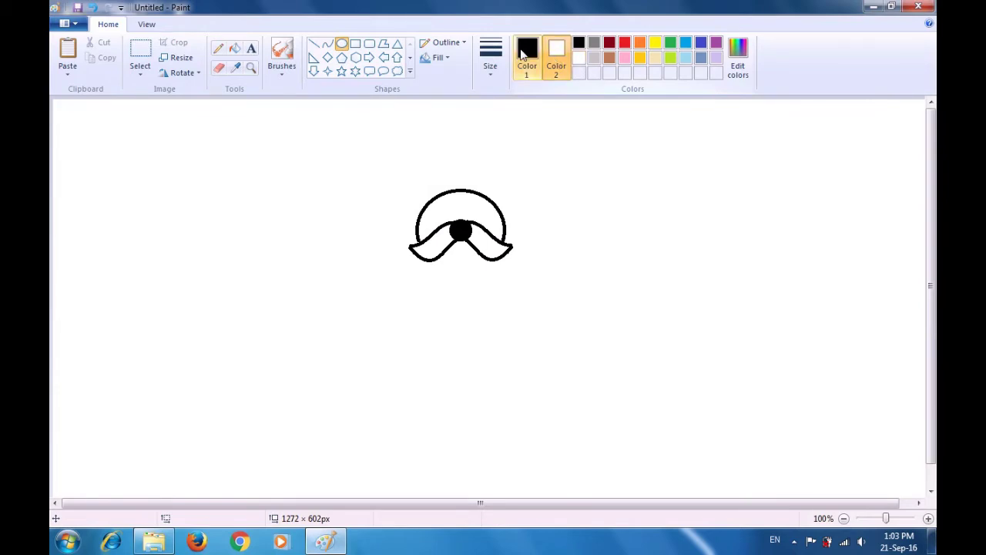
{"action": "left_click", "coordinate": [328, 44]}
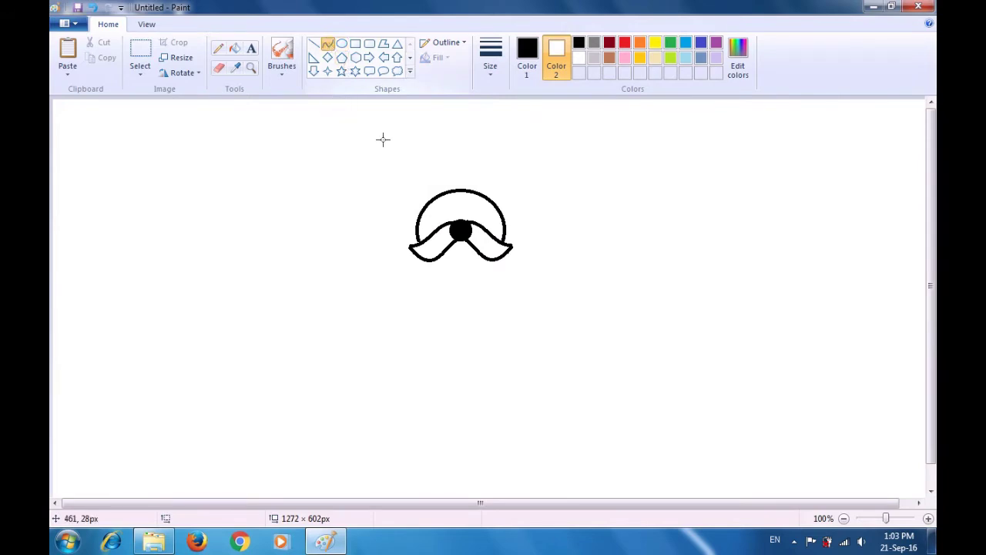
{"action": "mouse_move", "coordinate": [453, 239]}
{"action": "left_mouse_down"}
{"action": "mouse_move", "coordinate": [438, 260]}
{"action": "mouse_move", "coordinate": [484, 256]}
{"action": "mouse_move", "coordinate": [447, 277]}
{"action": "mouse_move", "coordinate": [474, 278]}
{"action": "left_mouse_up"}
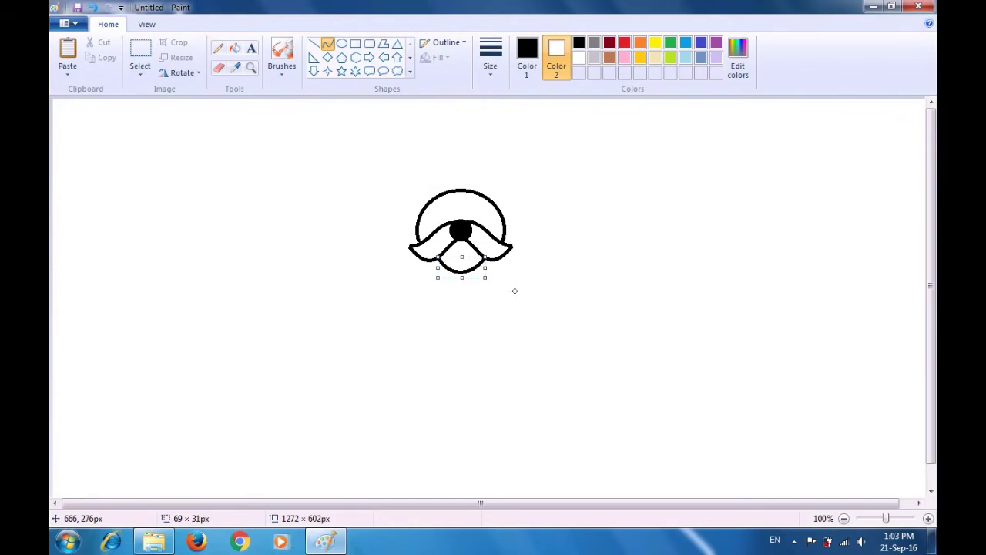
{"action": "left_click", "coordinate": [559, 315]}
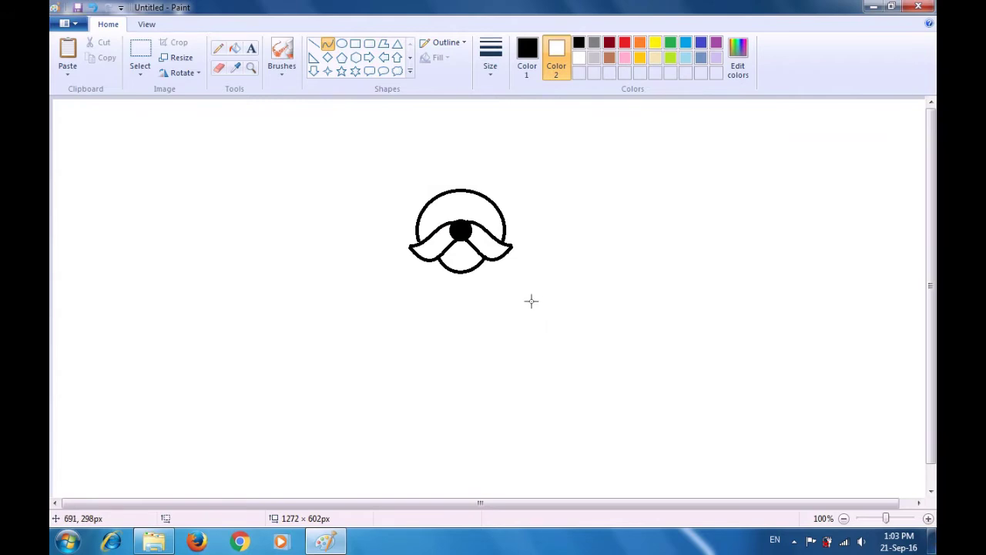
Set Color 2 to black and draw a solid black oval about 22 × 27 px on the blank area right of the head.
{"action": "left_click", "coordinate": [580, 44]}
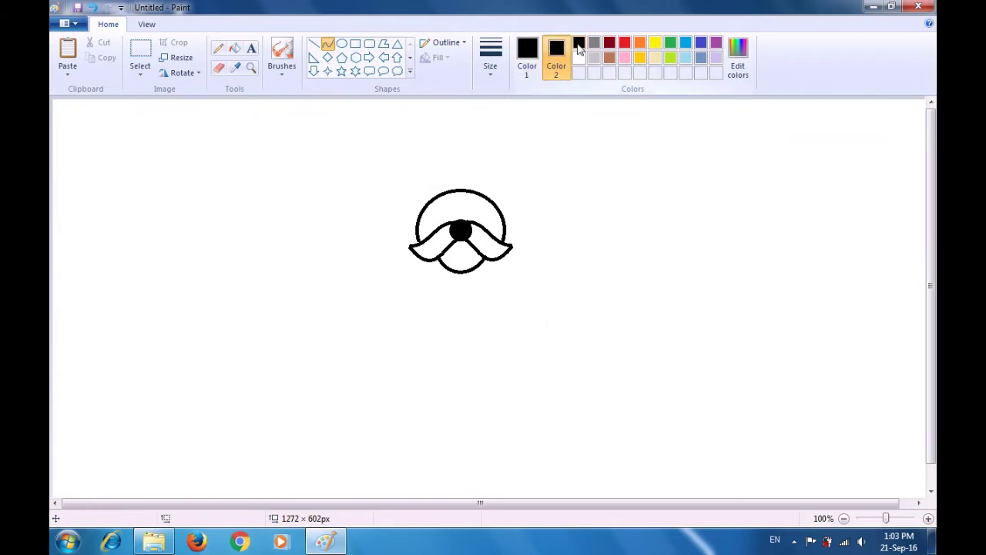
{"action": "left_click", "coordinate": [527, 54]}
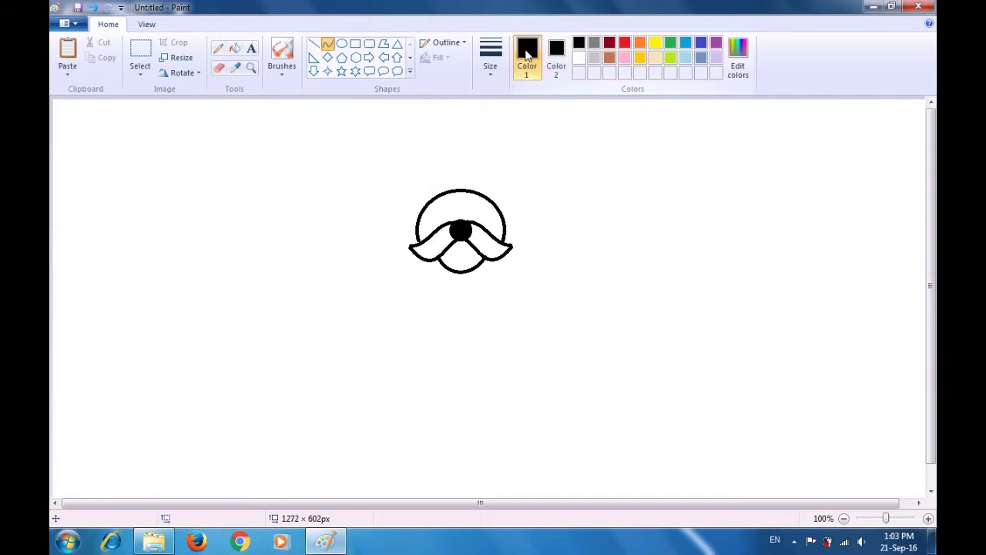
{"action": "left_click", "coordinate": [343, 44]}
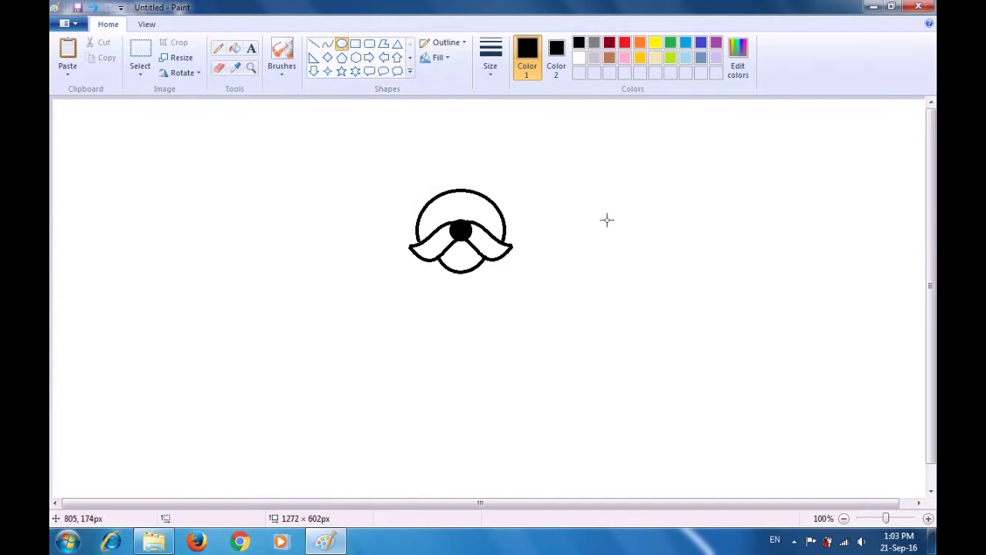
{"action": "left_click_drag", "start_coordinate": [601, 218], "coordinate": [615, 236]}
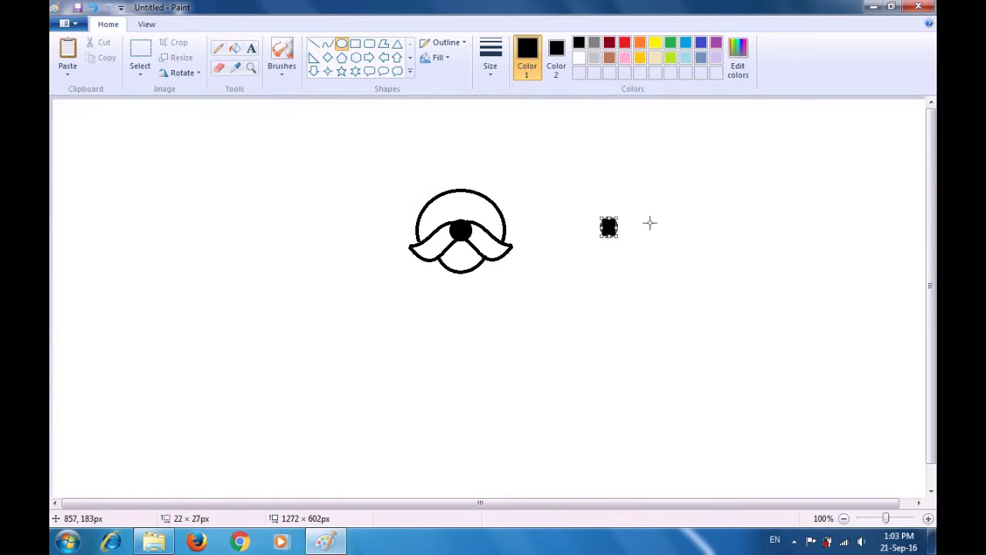
{"action": "left_click", "coordinate": [649, 221]}
Set Color 2 to white and draw two small white-filled ellipses, the first about 10 × 12 px, inside the black oval as highlights.
{"action": "left_click", "coordinate": [558, 58]}
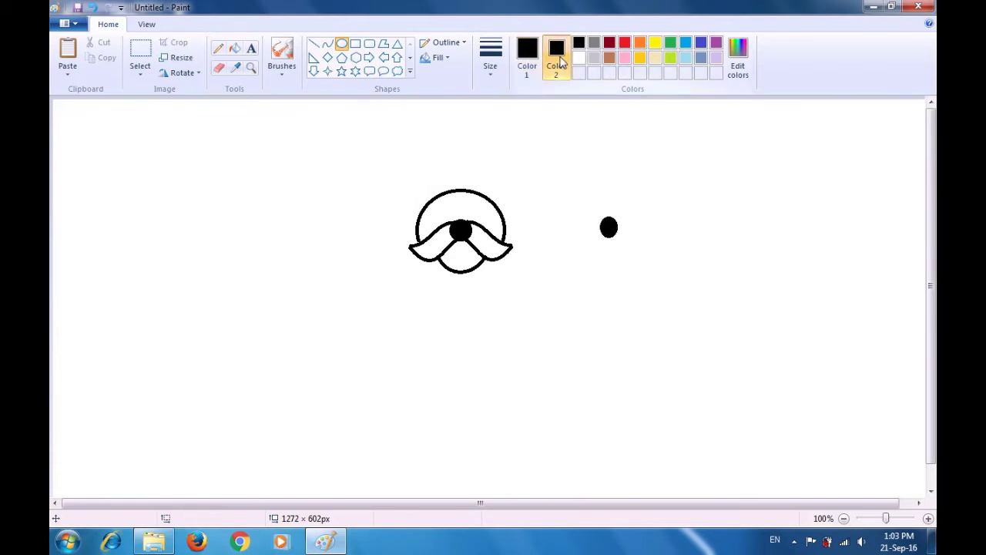
{"action": "left_click", "coordinate": [578, 57]}
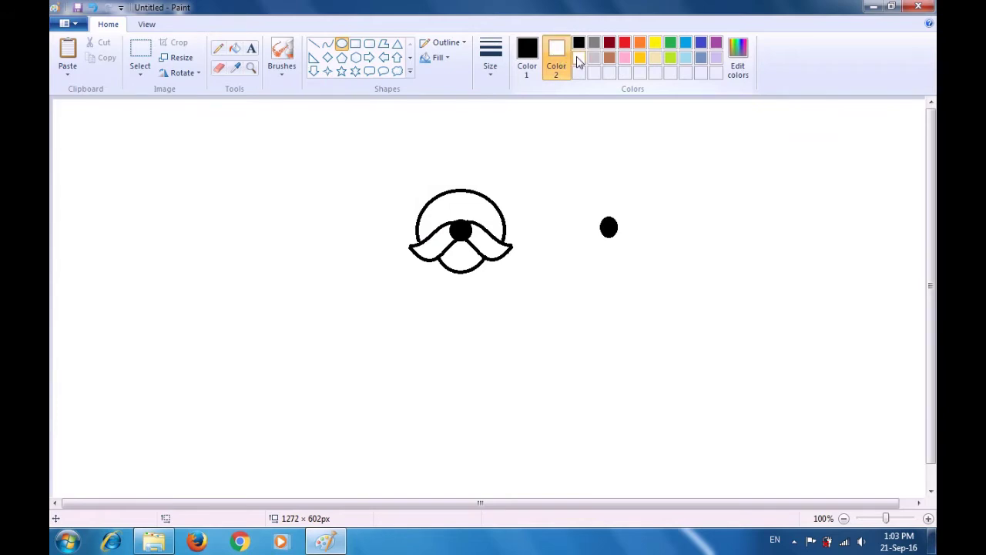
{"action": "left_click_drag", "start_coordinate": [609, 224], "coordinate": [611, 230]}
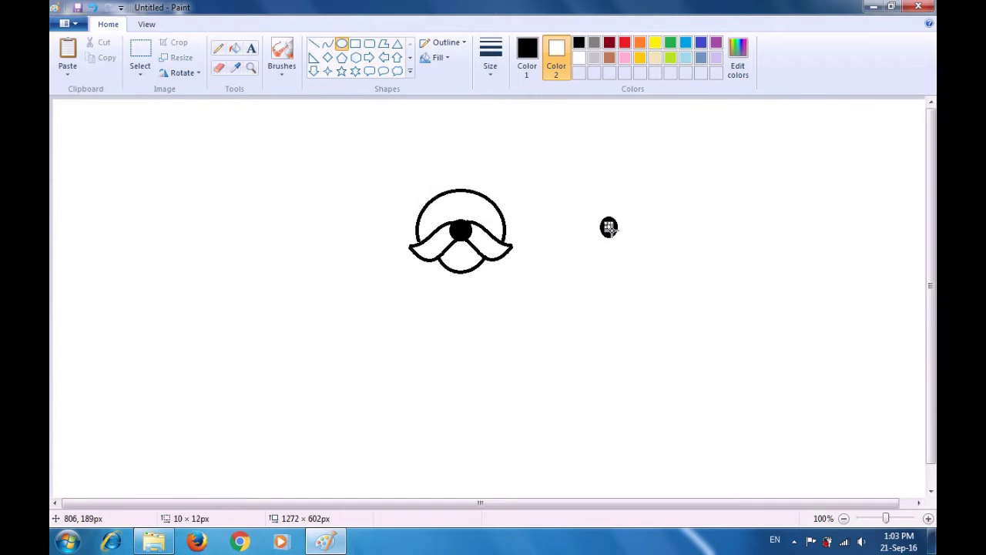
{"action": "left_click", "coordinate": [642, 203]}
{"action": "left_click_drag", "start_coordinate": [608, 228], "coordinate": [614, 232]}
{"action": "left_click", "coordinate": [636, 223]}
{"action": "left_click", "coordinate": [641, 223]}
Copy the highlighted eye from the blank area and place the copy on the face above the left half of the moustache.
{"action": "left_click", "coordinate": [528, 61]}
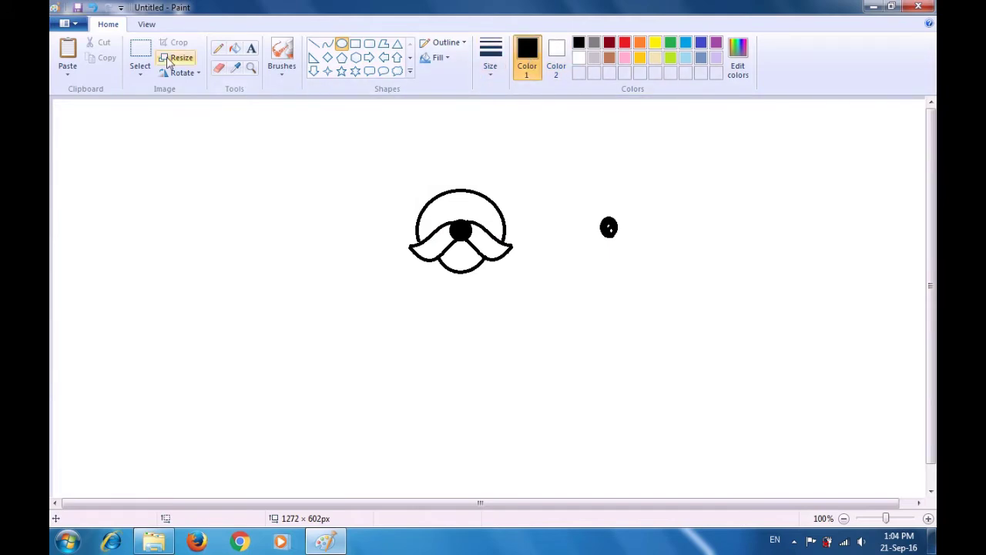
{"action": "left_click", "coordinate": [140, 54]}
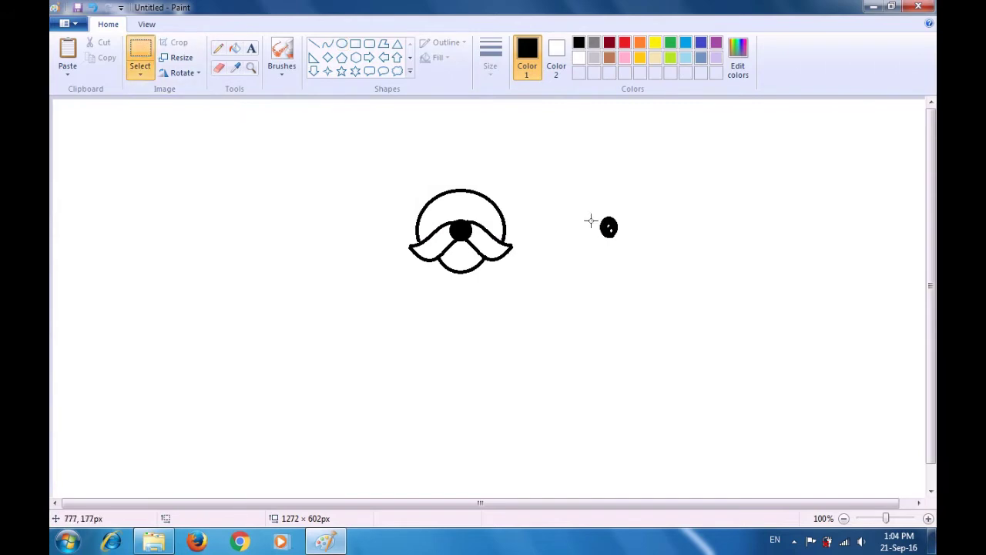
{"action": "left_click_drag", "start_coordinate": [589, 210], "coordinate": [629, 243]}
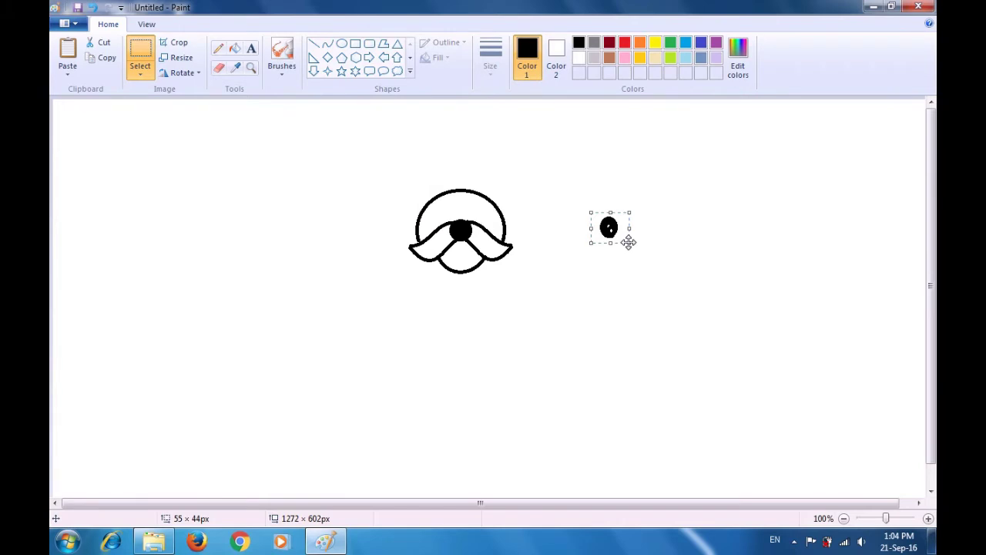
{"action": "key", "text": "ctrl+v"}
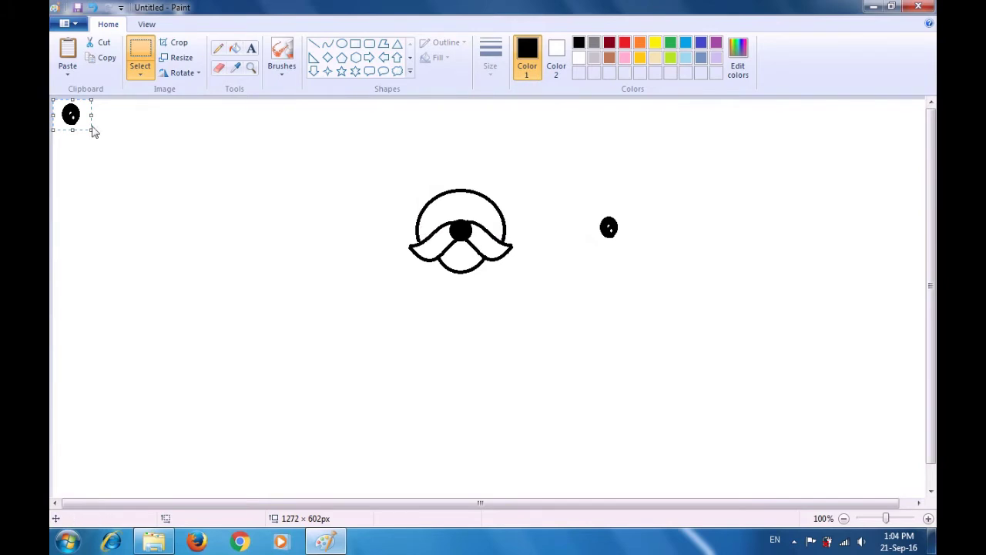
{"action": "left_click", "coordinate": [201, 175]}
{"action": "left_click_drag", "start_coordinate": [77, 115], "coordinate": [447, 210]}
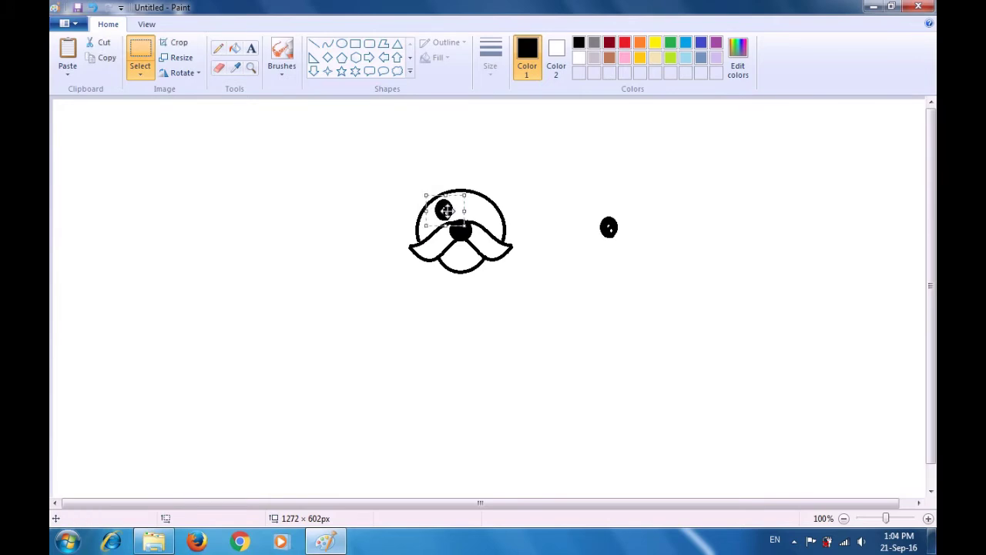
Paste a second copy of the eye and place it on the face above the right half of the moustache.
{"action": "key", "text": "ctrl+v"}
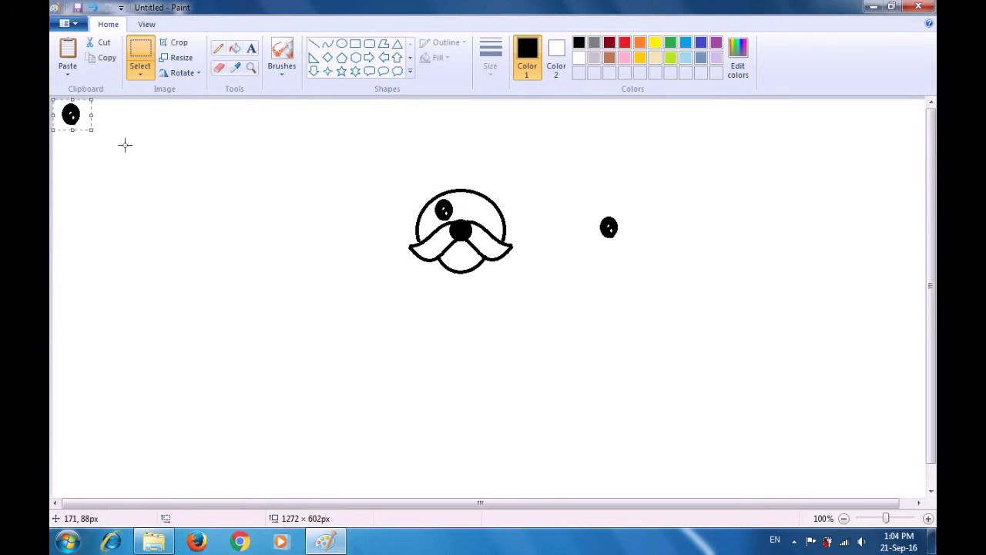
{"action": "left_click_drag", "start_coordinate": [82, 117], "coordinate": [479, 211]}
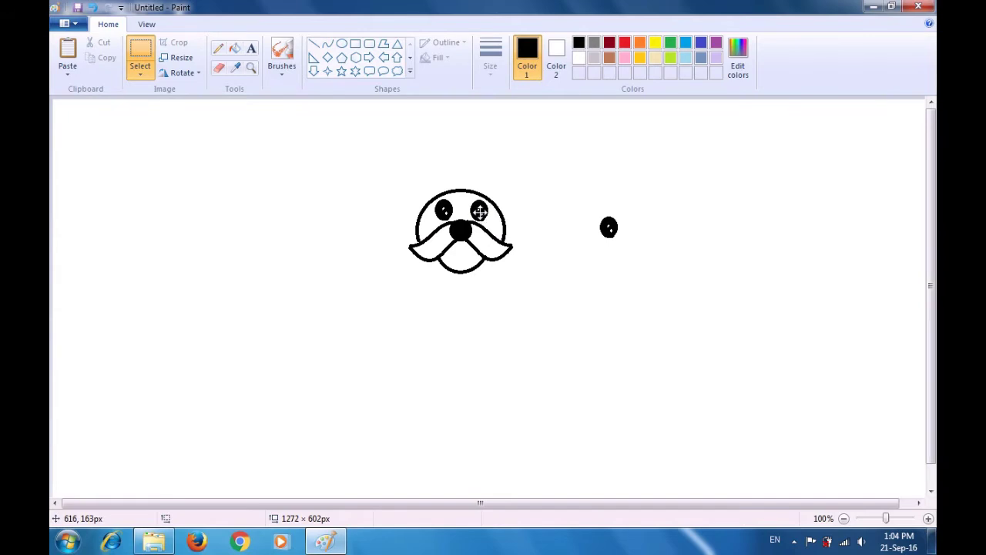
{"action": "left_click", "coordinate": [540, 209]}
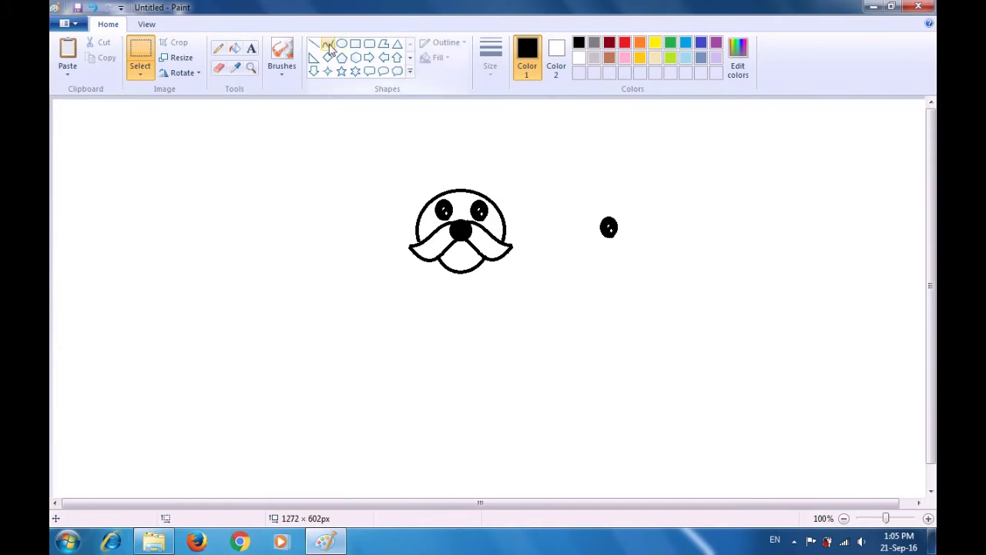
Paint a short, thick black eyebrow above each eye with the standard brush.
{"action": "left_click", "coordinate": [282, 71]}
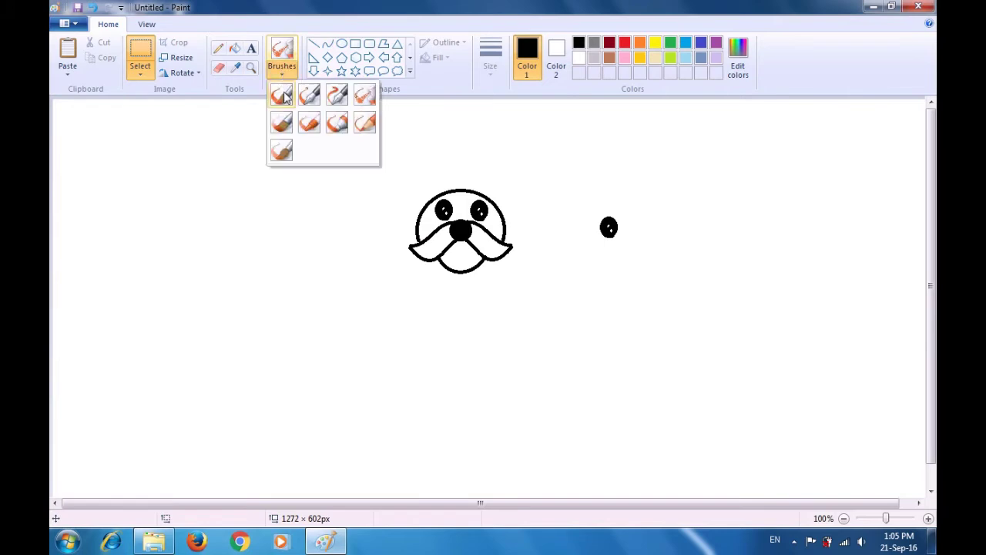
{"action": "left_click", "coordinate": [285, 94]}
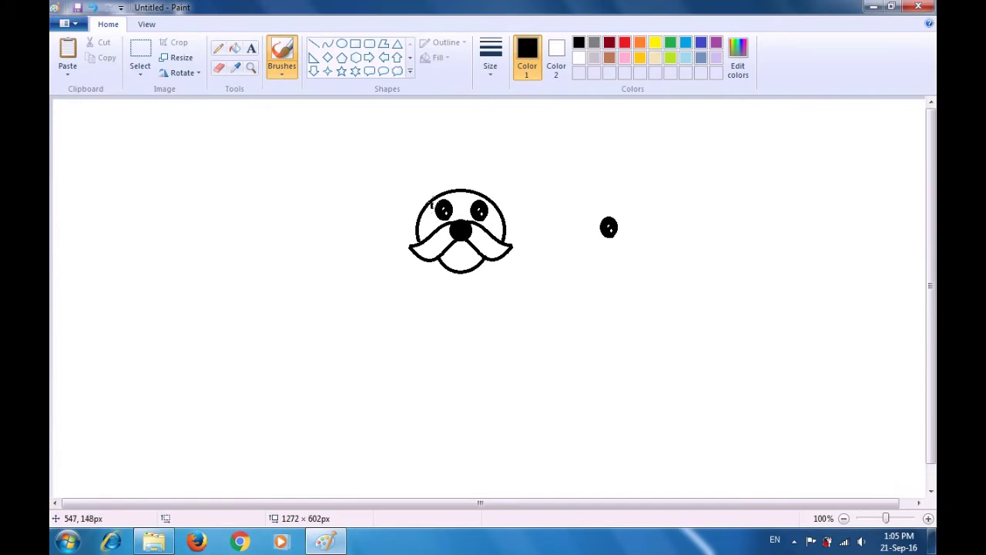
{"action": "mouse_move", "coordinate": [433, 204]}
{"action": "left_mouse_down"}
{"action": "mouse_move", "coordinate": [450, 196]}
{"action": "mouse_move", "coordinate": [437, 195]}
{"action": "left_mouse_up"}
{"action": "mouse_move", "coordinate": [457, 203]}
{"action": "left_mouse_down"}
{"action": "mouse_move", "coordinate": [480, 197]}
{"action": "mouse_move", "coordinate": [456, 202]}
{"action": "left_mouse_up"}
Draw a black drooping ear on the head's left side with two S-shaped curves, about 64 × 69 px and 79 × 102 px.
{"action": "left_click", "coordinate": [328, 45]}
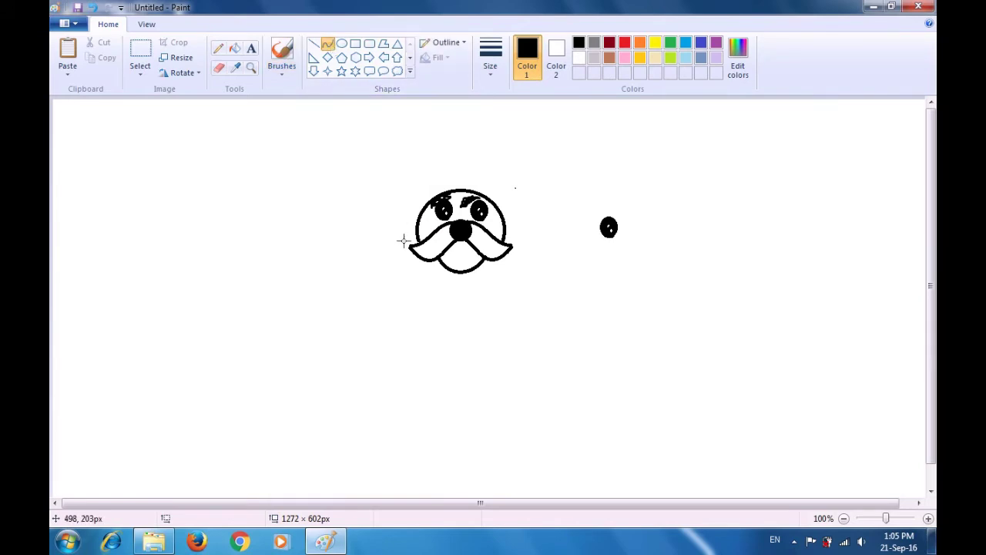
{"action": "left_click_drag", "start_coordinate": [420, 216], "coordinate": [398, 262]}
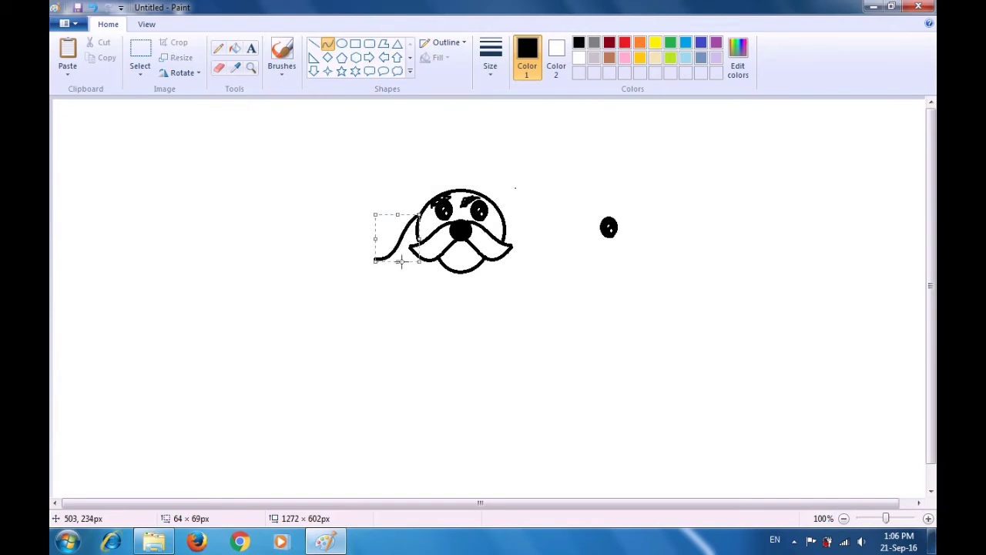
{"action": "left_click", "coordinate": [406, 282]}
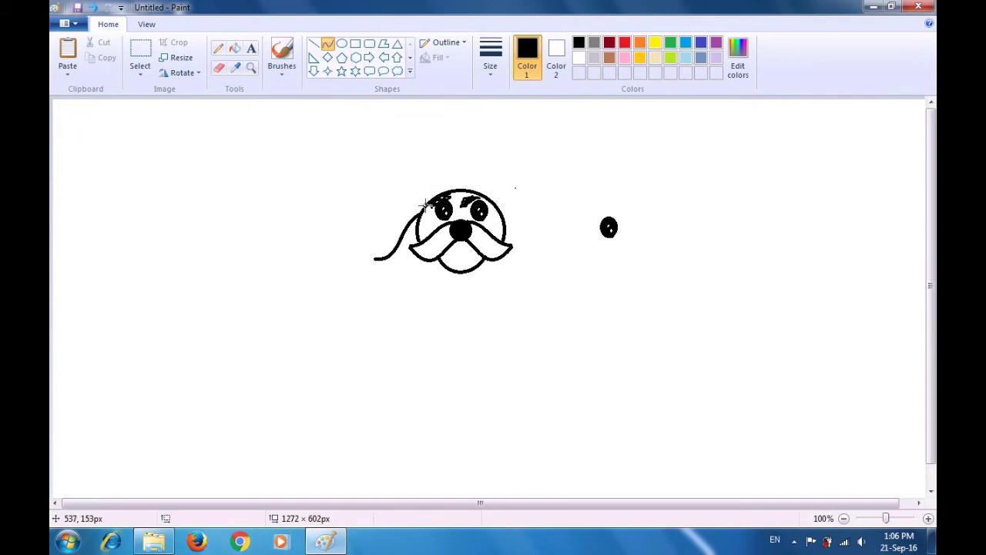
{"action": "left_click_drag", "start_coordinate": [429, 204], "coordinate": [383, 260]}
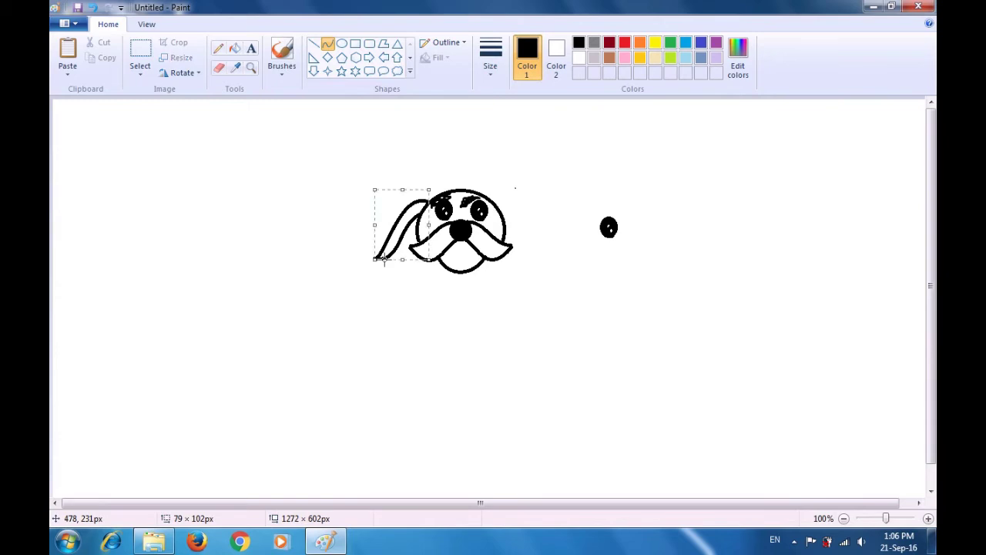
{"action": "left_click", "coordinate": [412, 298]}
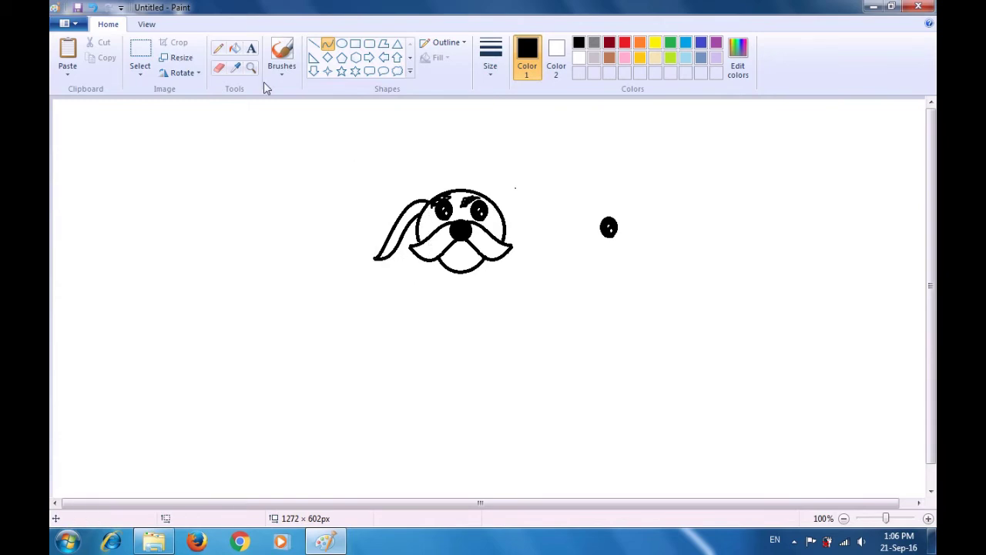
Copy the left ear, move the copy to the blank area left of the head and flip it horizontally.
{"action": "left_click", "coordinate": [140, 50]}
{"action": "left_click_drag", "start_coordinate": [348, 192], "coordinate": [432, 262]}
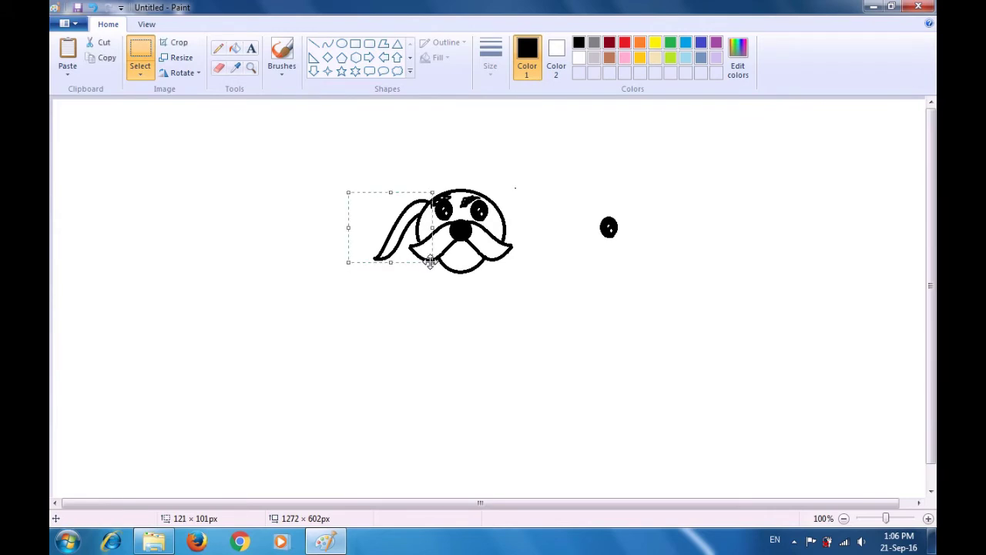
{"action": "key", "text": "ctrl+c"}
{"action": "key", "text": "ctrl+v"}
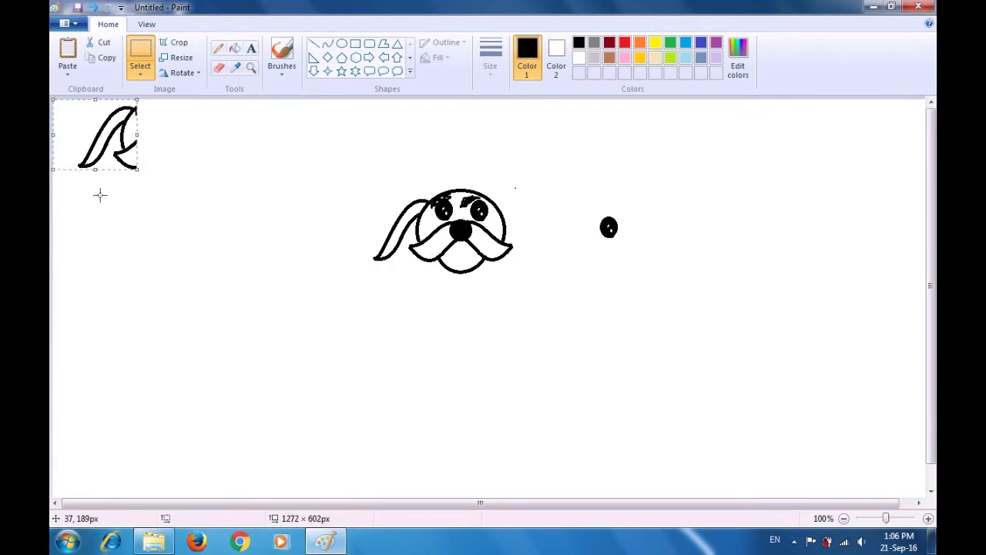
{"action": "left_click", "coordinate": [153, 177]}
{"action": "left_click_drag", "start_coordinate": [254, 232], "coordinate": [255, 233]}
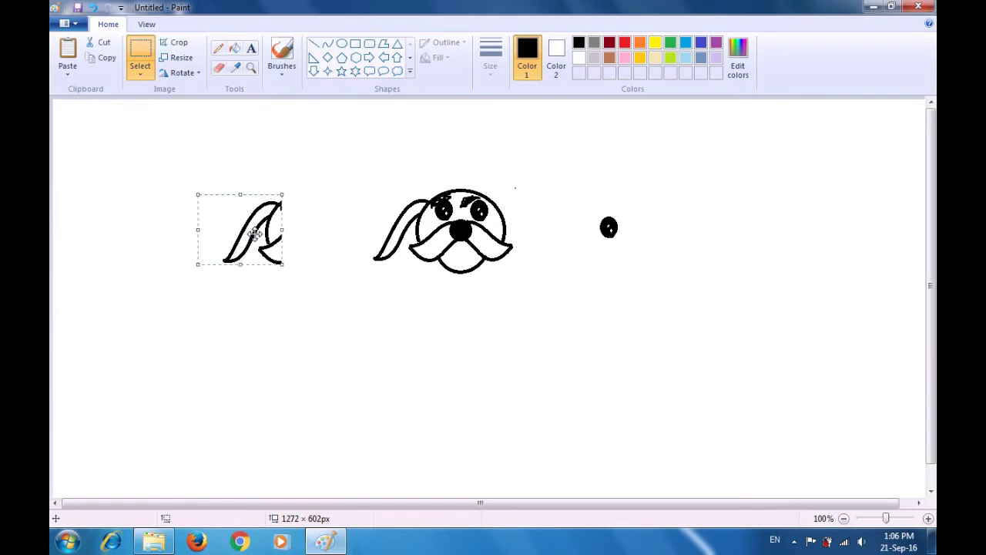
{"action": "left_click", "coordinate": [195, 76]}
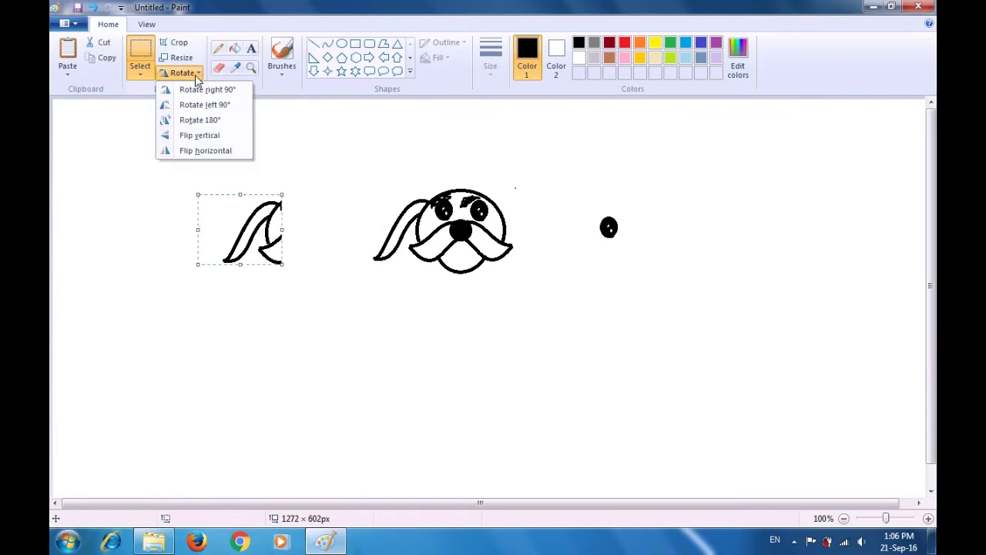
{"action": "left_click", "coordinate": [208, 150]}
Move the flipped ear against the head's right side so it mirrors the left ear.
{"action": "mouse_move", "coordinate": [249, 234]}
{"action": "left_mouse_down"}
{"action": "mouse_move", "coordinate": [472, 256]}
{"action": "mouse_move", "coordinate": [539, 243]}
{"action": "mouse_move", "coordinate": [523, 226]}
{"action": "left_mouse_up"}
{"action": "key", "text": "Escape"}
{"action": "left_click_drag", "start_coordinate": [522, 225], "coordinate": [523, 228]}
{"action": "left_click", "coordinate": [574, 290]}
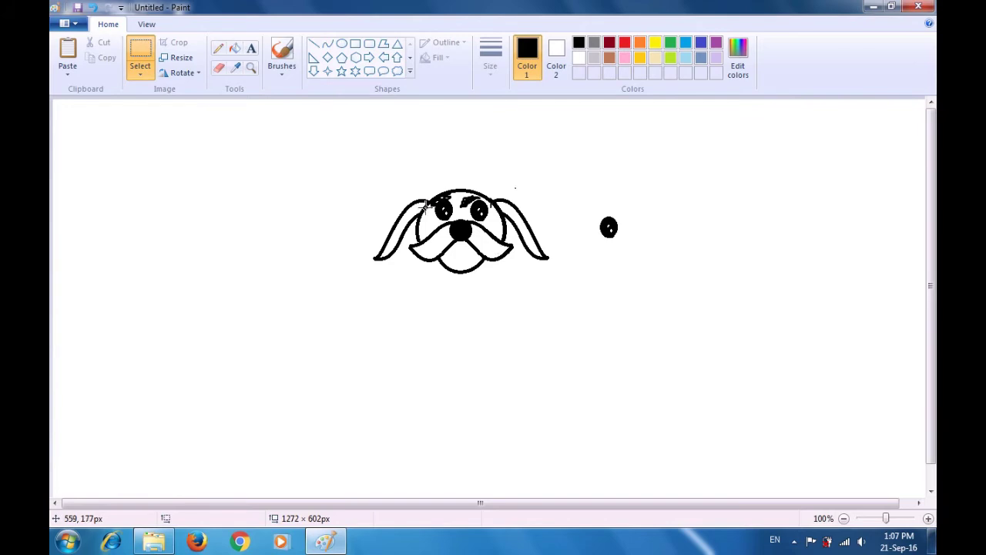
Draw a black curve about 171 px tall from beneath the left moustache half as the left edge of body and leg.
{"action": "left_click", "coordinate": [328, 44]}
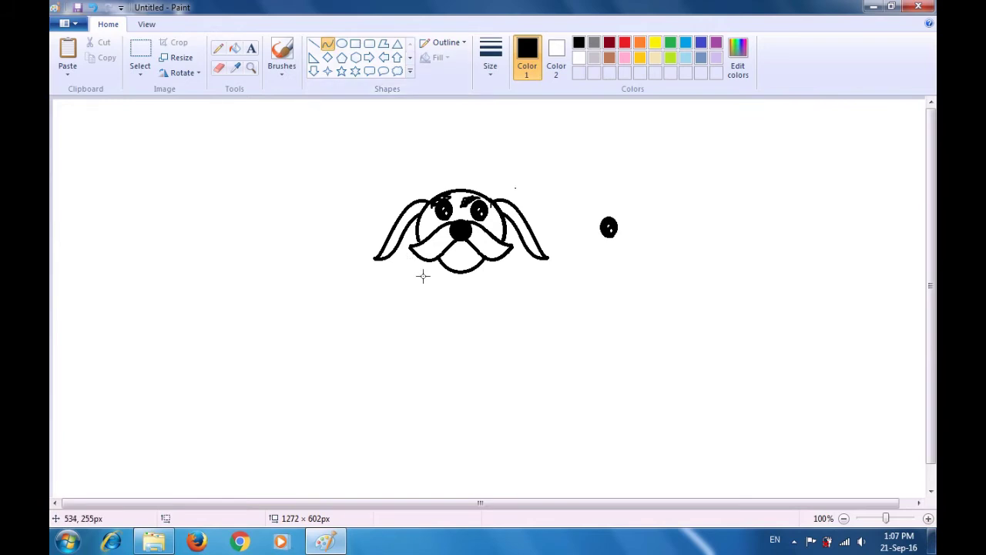
{"action": "left_click_drag", "start_coordinate": [423, 260], "coordinate": [424, 376]}
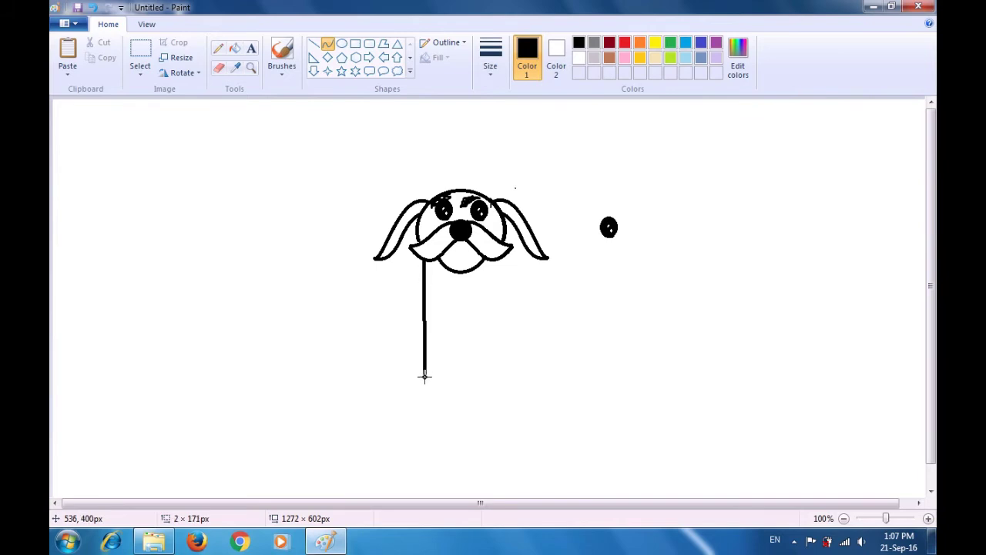
{"action": "left_click_drag", "start_coordinate": [424, 286], "coordinate": [435, 353]}
{"action": "left_click", "coordinate": [445, 348]}
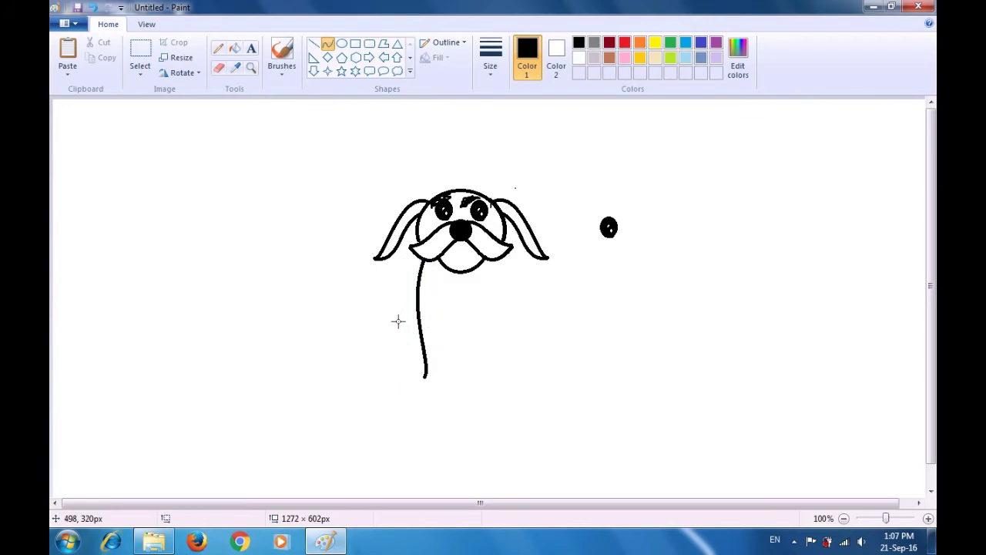
Draw the left paw at the leg's lower end from short joined curves, with rounded toes and a closed right side.
{"action": "left_click", "coordinate": [423, 376]}
{"action": "left_click_drag", "start_coordinate": [423, 376], "coordinate": [420, 383]}
{"action": "left_click_drag", "start_coordinate": [422, 375], "coordinate": [424, 404]}
{"action": "left_click", "coordinate": [451, 381]}
{"action": "mouse_move", "coordinate": [430, 392]}
{"action": "left_mouse_down"}
{"action": "mouse_move", "coordinate": [432, 407]}
{"action": "mouse_move", "coordinate": [440, 403]}
{"action": "mouse_move", "coordinate": [432, 408]}
{"action": "mouse_move", "coordinate": [436, 399]}
{"action": "left_mouse_up"}
{"action": "mouse_move", "coordinate": [438, 399]}
{"action": "left_mouse_down"}
{"action": "mouse_move", "coordinate": [449, 400]}
{"action": "mouse_move", "coordinate": [446, 412]}
{"action": "mouse_move", "coordinate": [452, 400]}
{"action": "left_mouse_up"}
{"action": "left_click", "coordinate": [465, 398]}
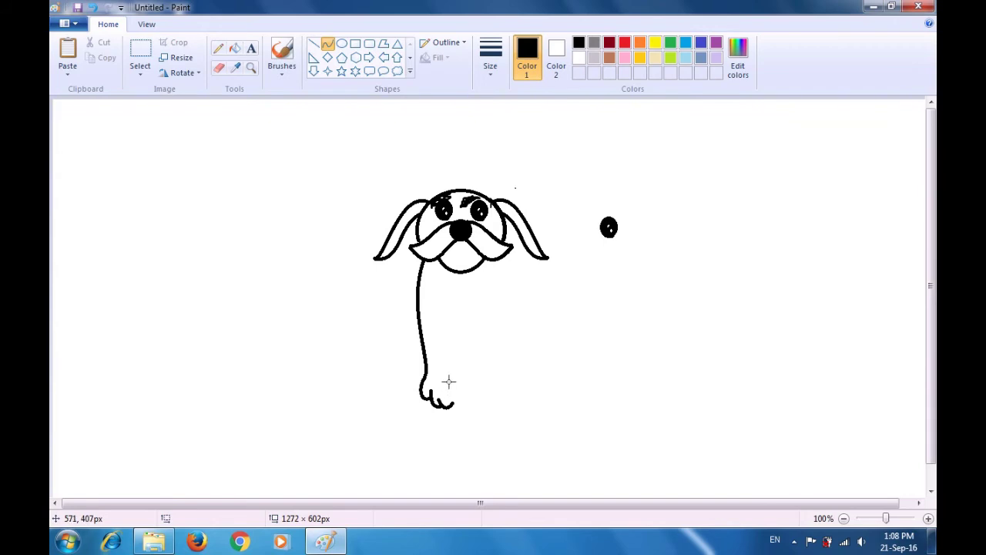
{"action": "mouse_move", "coordinate": [446, 385]}
{"action": "left_mouse_down"}
{"action": "mouse_move", "coordinate": [452, 405]}
{"action": "mouse_move", "coordinate": [449, 394]}
{"action": "mouse_move", "coordinate": [462, 391]}
{"action": "mouse_move", "coordinate": [457, 396]}
{"action": "left_mouse_up"}
{"action": "left_click", "coordinate": [493, 379]}
{"action": "mouse_move", "coordinate": [449, 336]}
{"action": "left_mouse_down"}
{"action": "mouse_move", "coordinate": [447, 385]}
{"action": "mouse_move", "coordinate": [443, 358]}
{"action": "mouse_move", "coordinate": [440, 367]}
{"action": "mouse_move", "coordinate": [450, 381]}
{"action": "mouse_move", "coordinate": [455, 360]}
{"action": "left_mouse_up"}
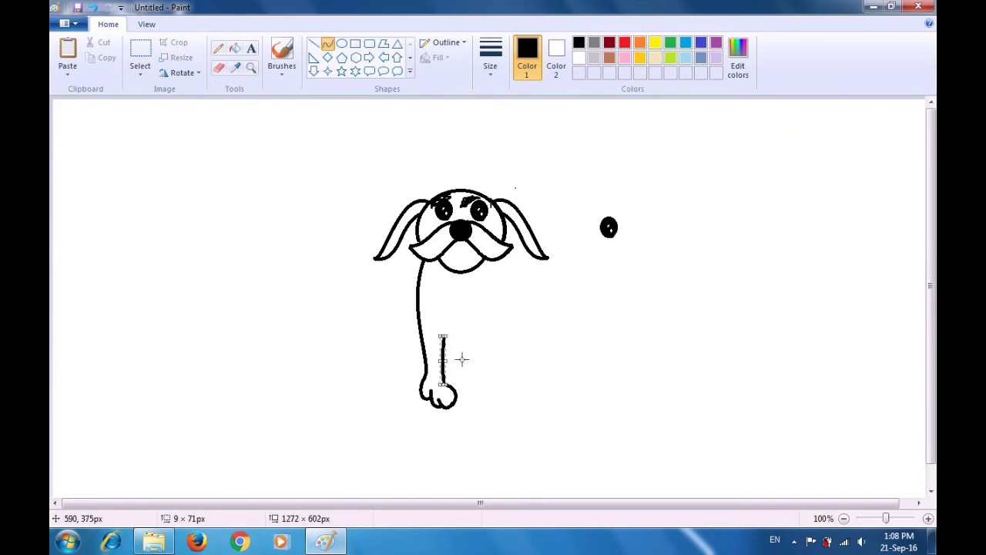
{"action": "left_click", "coordinate": [461, 358]}
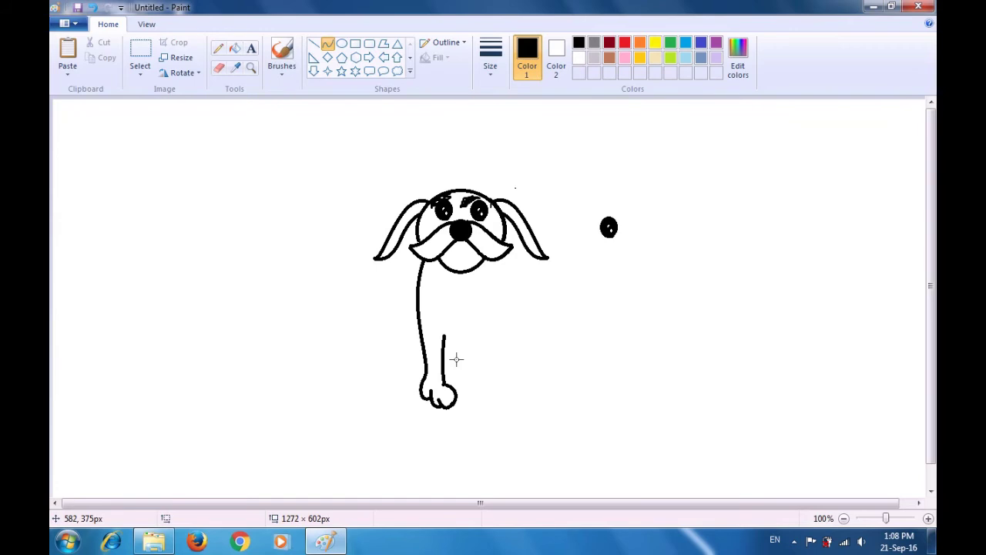
{"action": "key", "text": "ctrl+z"}
Draw a curve about 15 × 69 px down to the paw as the inner edge of the left leg.
{"action": "left_click_drag", "start_coordinate": [445, 345], "coordinate": [447, 389]}
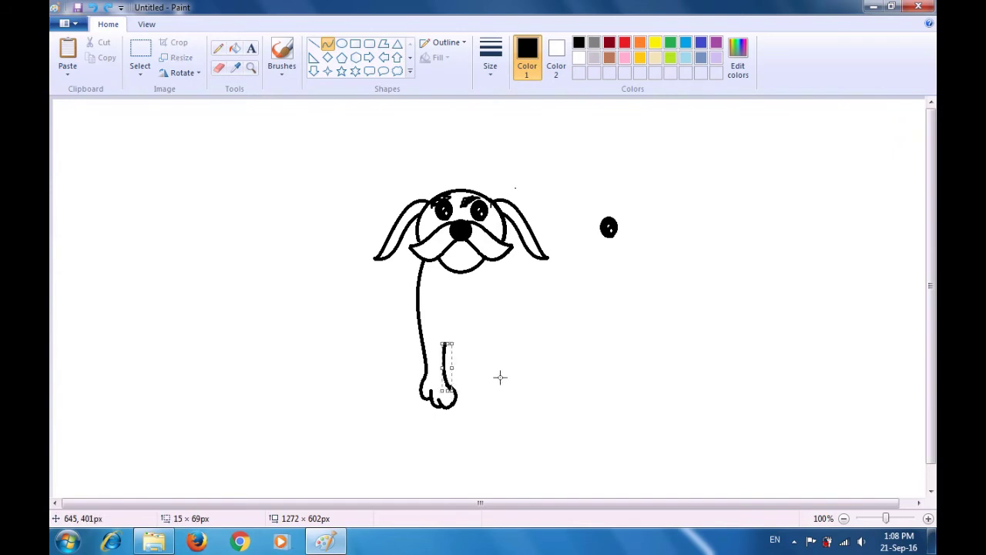
{"action": "left_click", "coordinate": [500, 376]}
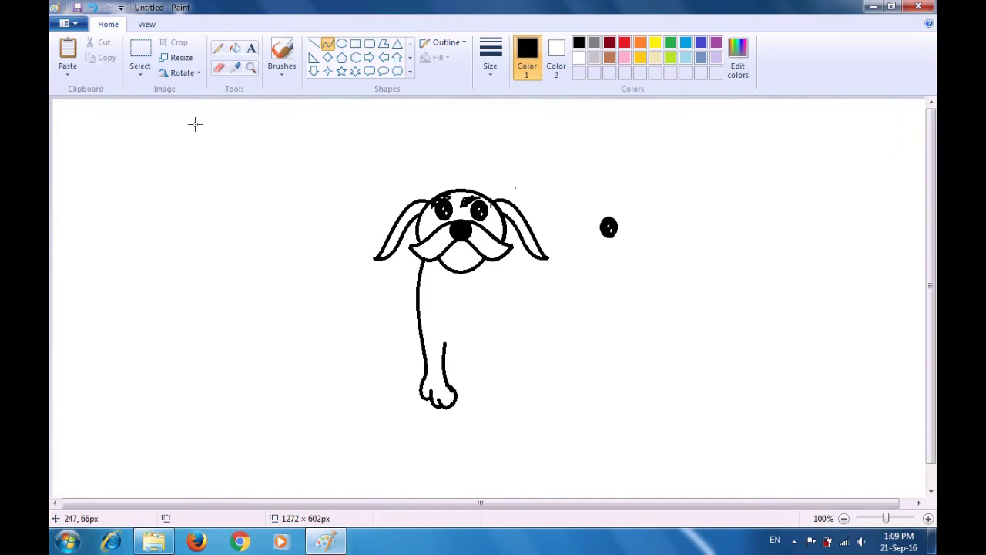
Copy the left body edge with its leg and paw, flip the copy horizontally and place it as the right half.
{"action": "left_click", "coordinate": [139, 52]}
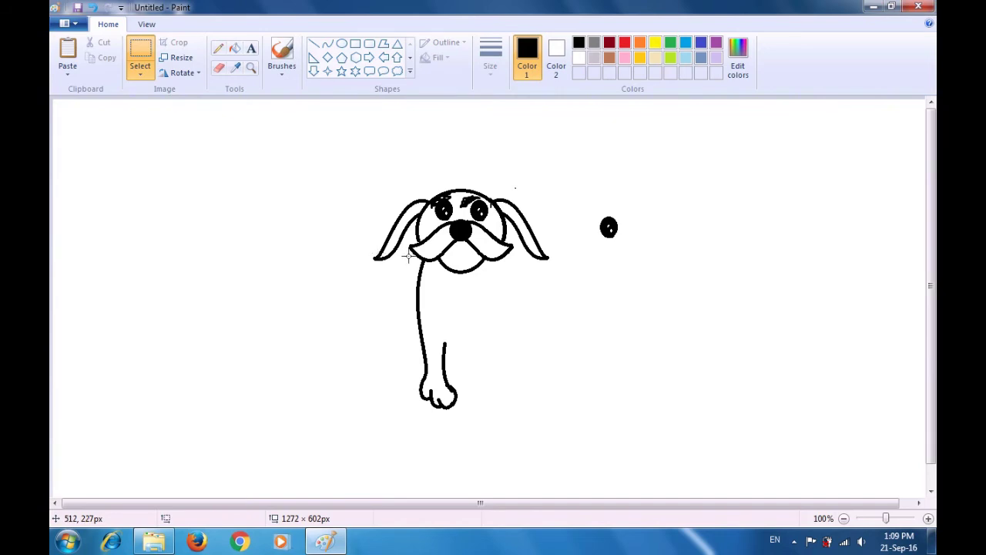
{"action": "left_click_drag", "start_coordinate": [409, 258], "coordinate": [465, 420]}
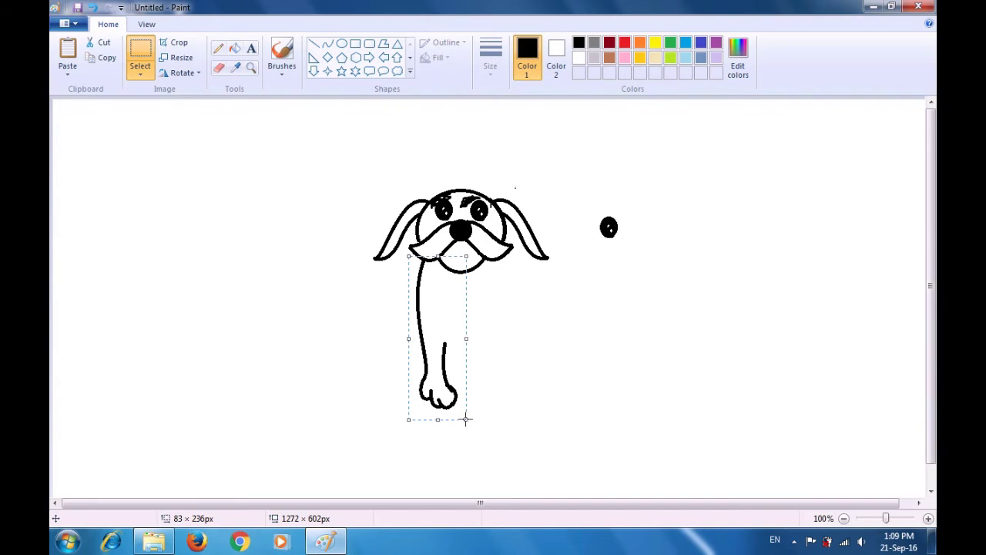
{"action": "key", "text": "ctrl+c"}
{"action": "key", "text": "ctrl+v"}
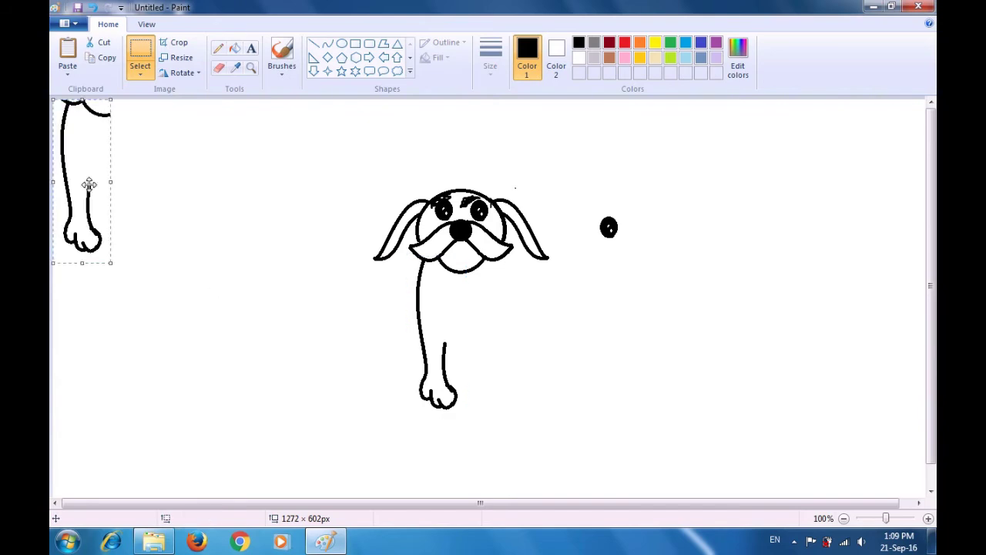
{"action": "left_click_drag", "start_coordinate": [89, 184], "coordinate": [220, 270]}
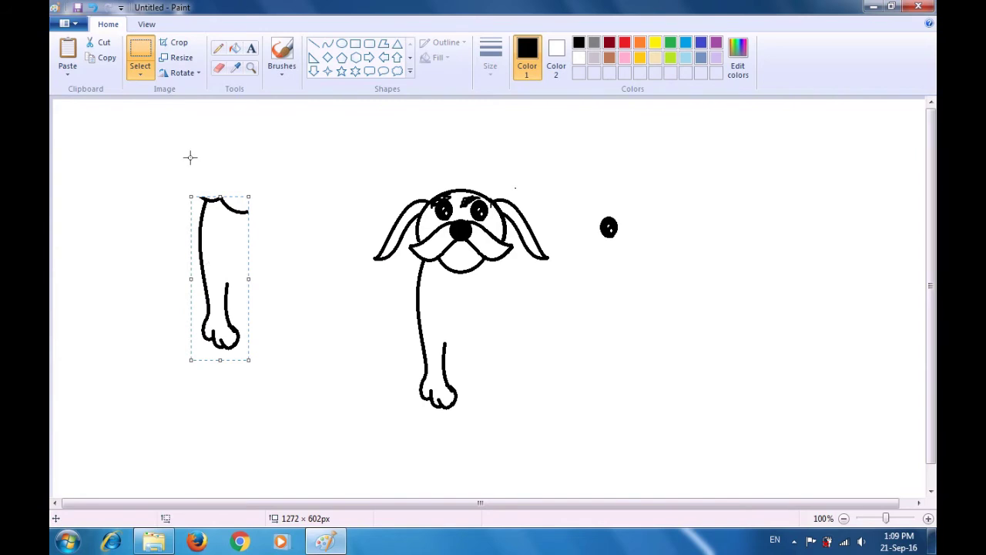
{"action": "left_click", "coordinate": [185, 74]}
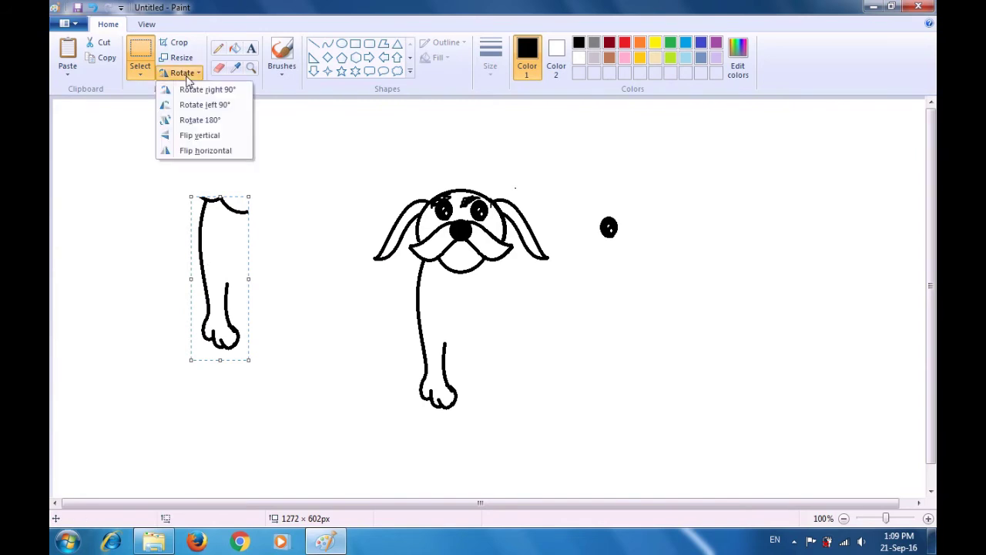
{"action": "left_click", "coordinate": [203, 151]}
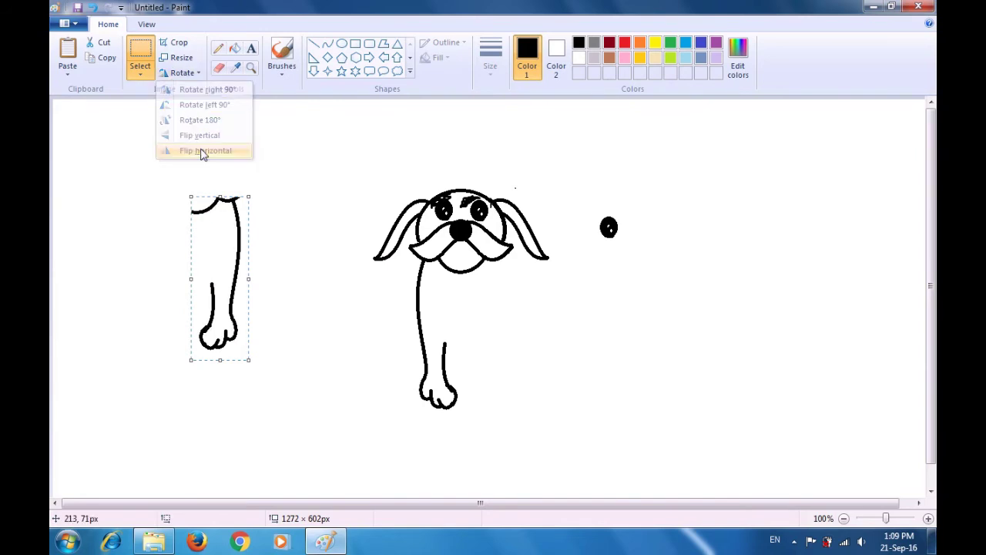
{"action": "left_click_drag", "start_coordinate": [220, 247], "coordinate": [486, 306]}
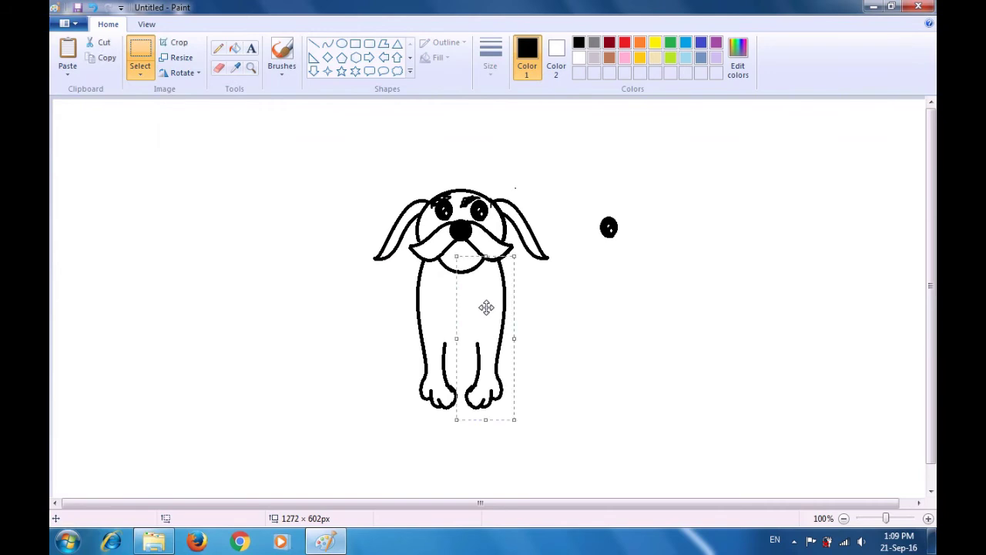
Draw the scalloped toes of the left hind foot from short black curves running outward from the body's lower left edge.
{"action": "left_click", "coordinate": [563, 324]}
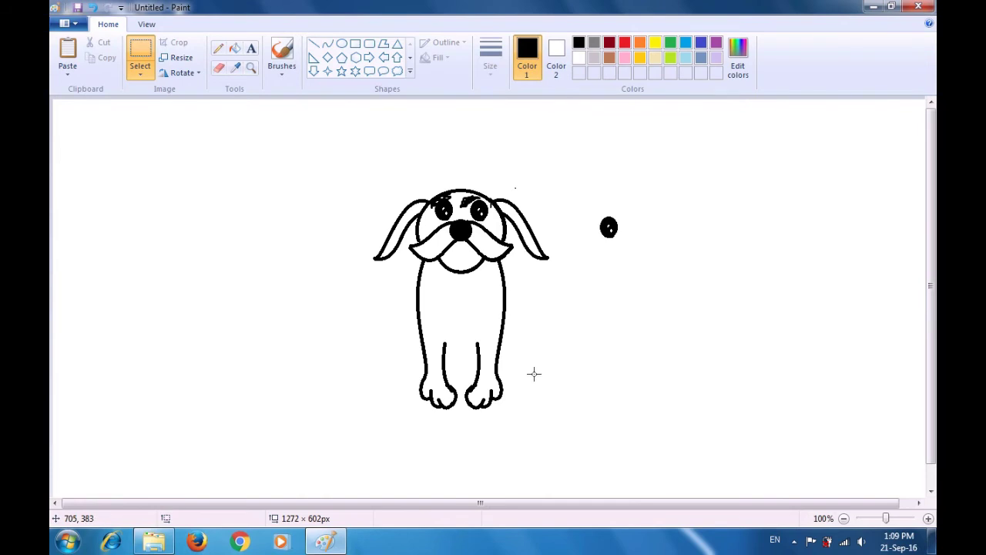
{"action": "left_click", "coordinate": [326, 48]}
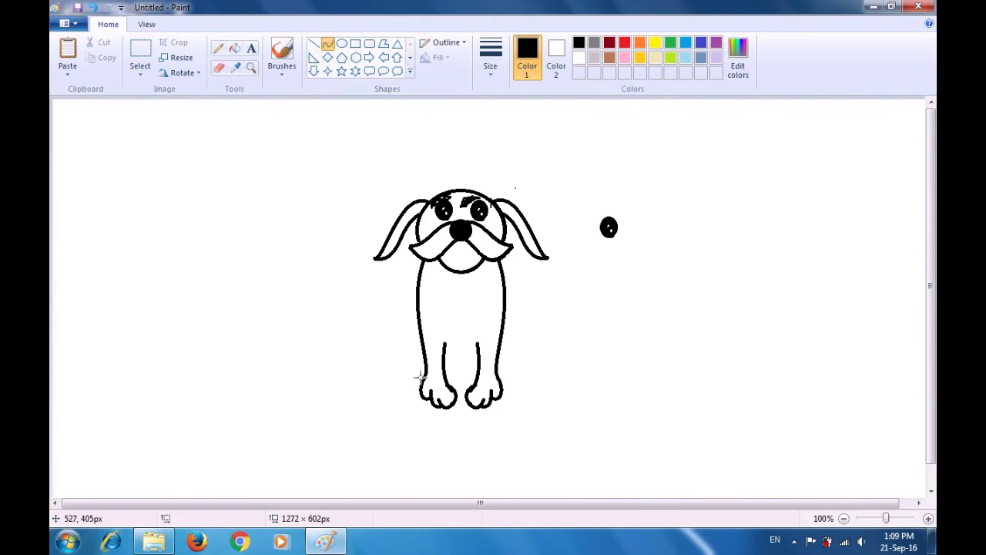
{"action": "left_click_drag", "start_coordinate": [424, 356], "coordinate": [384, 347]}
{"action": "left_click", "coordinate": [377, 345]}
{"action": "left_click_drag", "start_coordinate": [393, 369], "coordinate": [398, 365]}
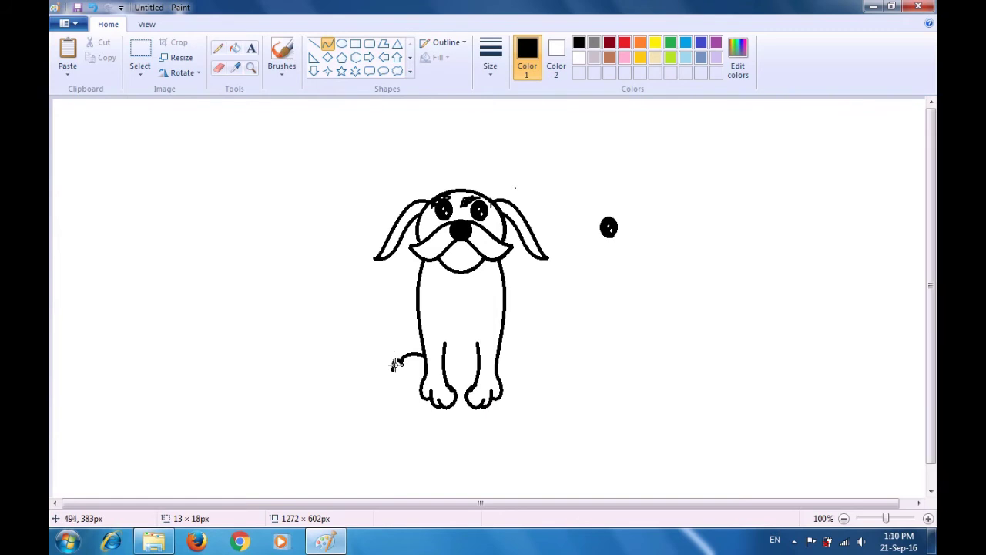
{"action": "left_click_drag", "start_coordinate": [393, 363], "coordinate": [392, 351]}
{"action": "left_click", "coordinate": [398, 348]}
{"action": "mouse_move", "coordinate": [391, 371]}
{"action": "left_mouse_down"}
{"action": "mouse_move", "coordinate": [400, 360]}
{"action": "mouse_move", "coordinate": [391, 362]}
{"action": "left_mouse_up"}
{"action": "mouse_move", "coordinate": [381, 377]}
{"action": "left_mouse_down"}
{"action": "mouse_move", "coordinate": [390, 366]}
{"action": "mouse_move", "coordinate": [382, 371]}
{"action": "left_mouse_up"}
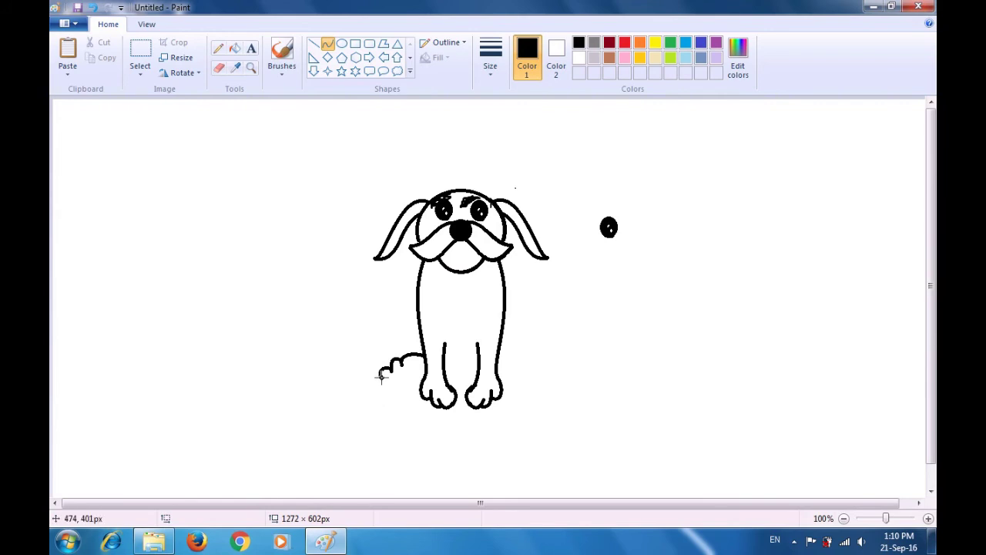
Draw a curve down the left hind foot's outer side and a bottom curve about 51 × 33 px closing it against the front paw.
{"action": "left_click_drag", "start_coordinate": [382, 374], "coordinate": [391, 401]}
{"action": "left_click", "coordinate": [353, 395]}
{"action": "left_click_drag", "start_coordinate": [388, 410], "coordinate": [416, 419]}
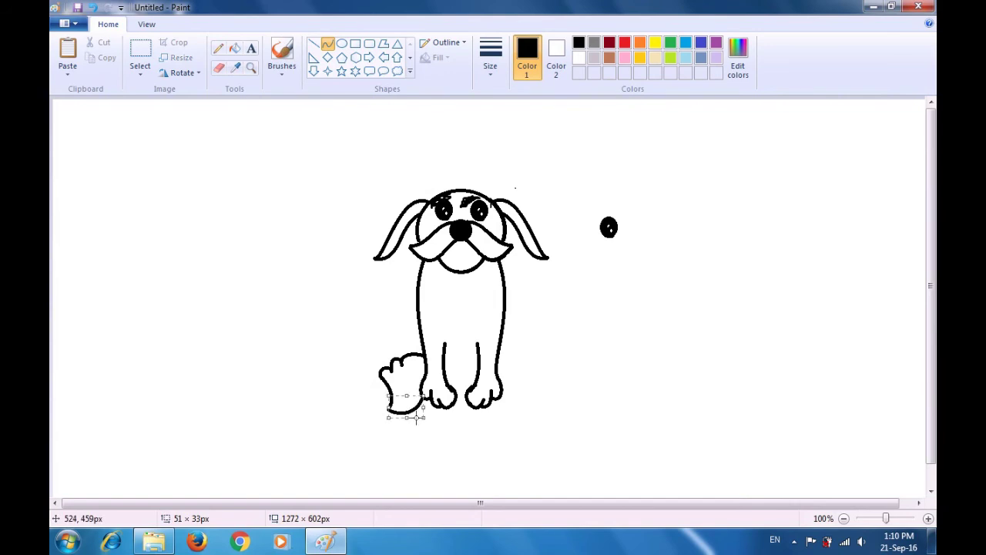
{"action": "left_click", "coordinate": [440, 418]}
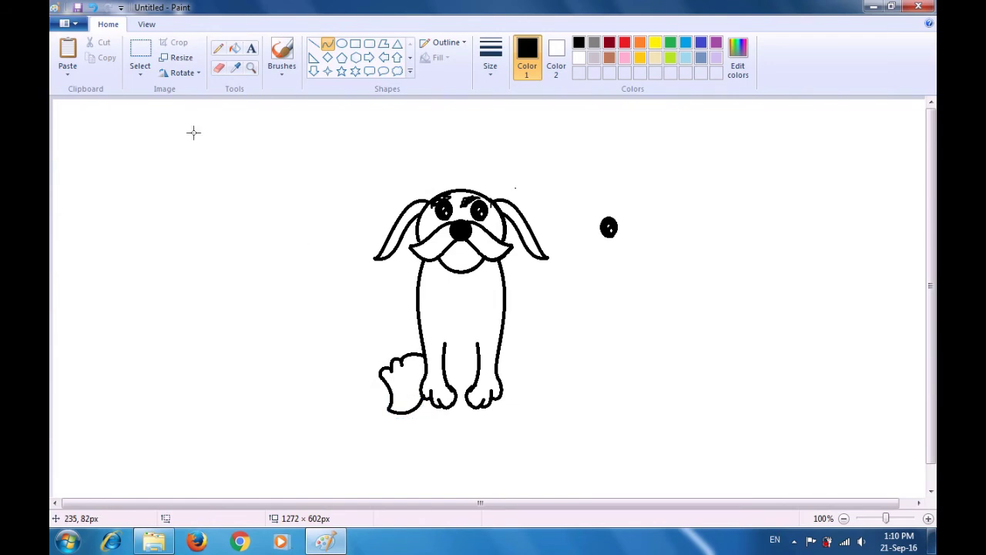
Copy the left hind foot with a selection about 89 × 118 px, flip the copy horizontally and place it against the right front leg.
{"action": "left_click", "coordinate": [142, 56]}
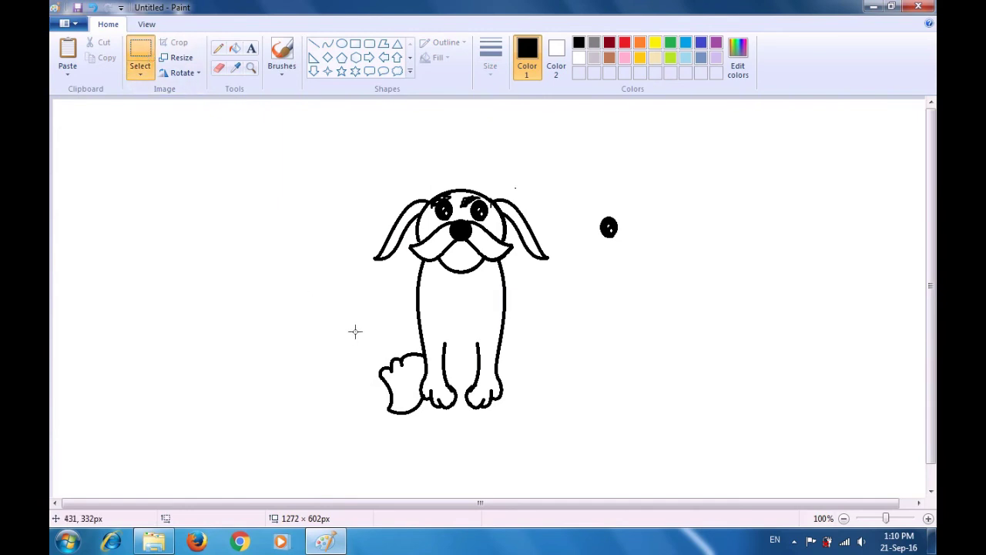
{"action": "left_click_drag", "start_coordinate": [370, 346], "coordinate": [432, 427]}
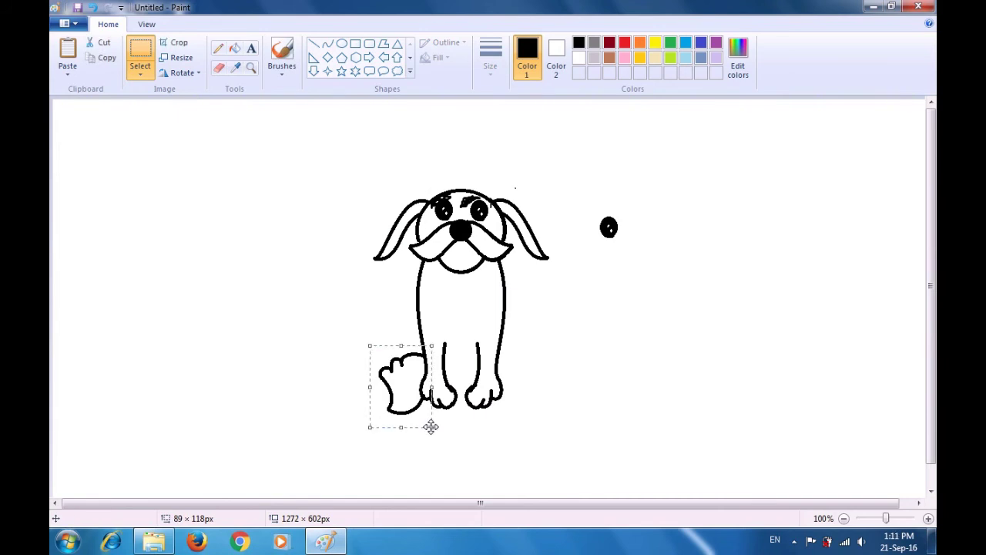
{"action": "key", "text": "ctrl+v"}
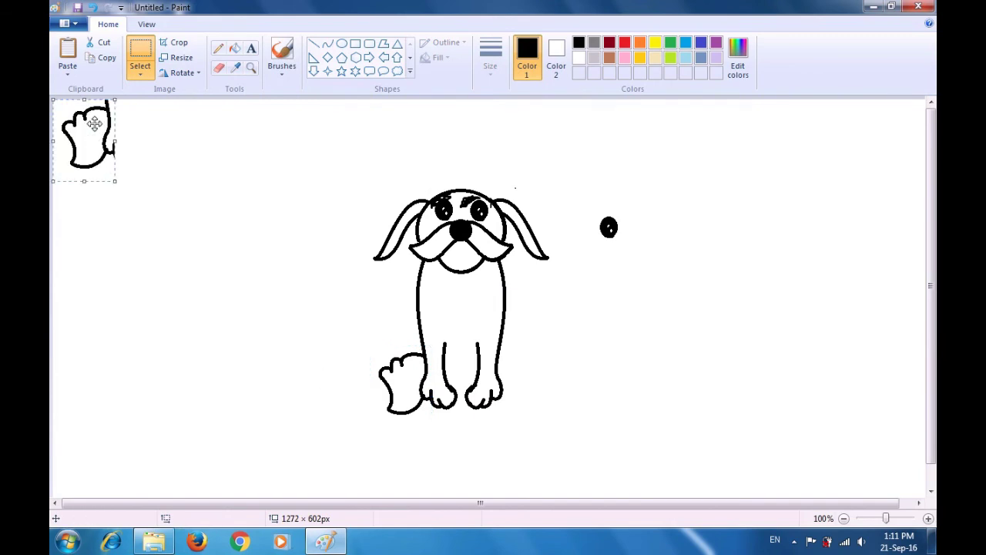
{"action": "left_click", "coordinate": [178, 79]}
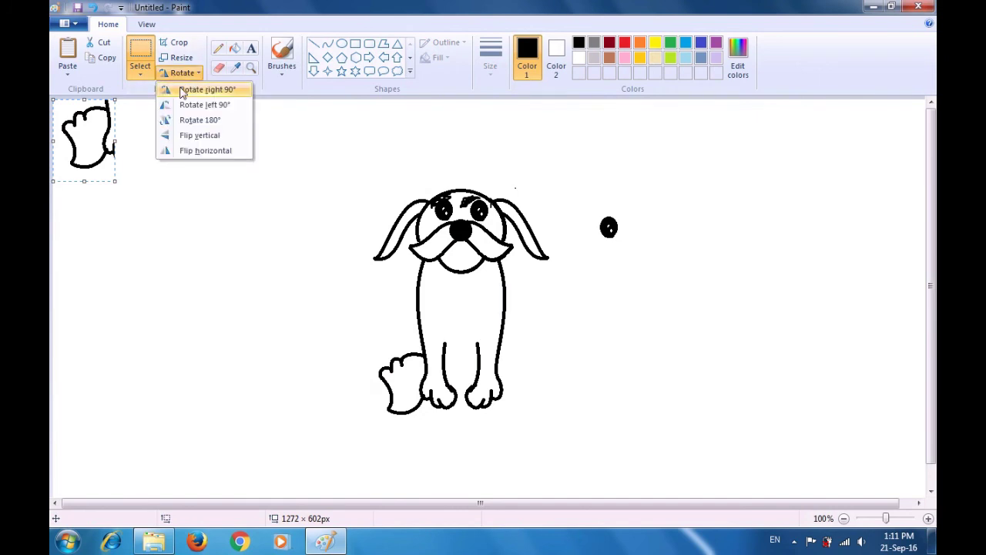
{"action": "left_click", "coordinate": [199, 151]}
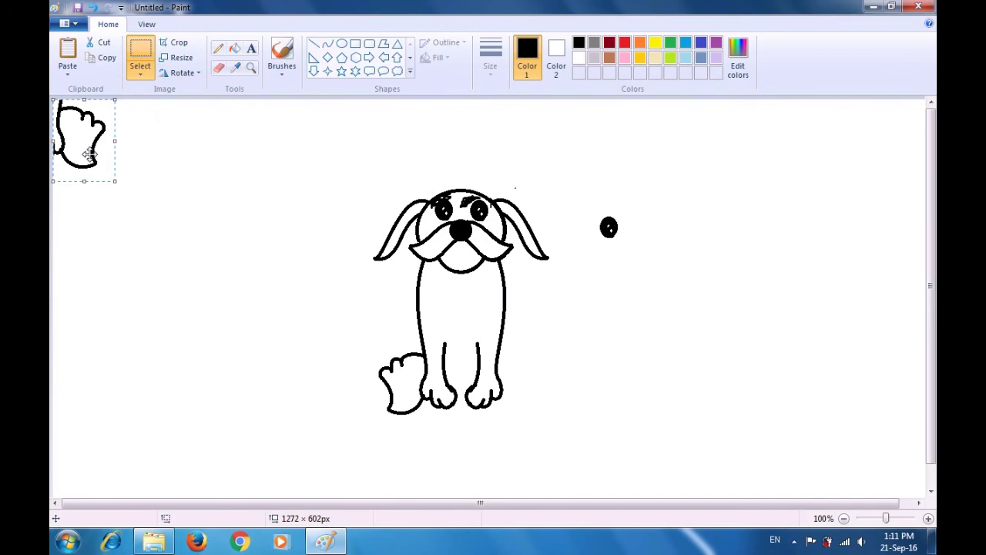
{"action": "left_click_drag", "start_coordinate": [89, 154], "coordinate": [529, 402]}
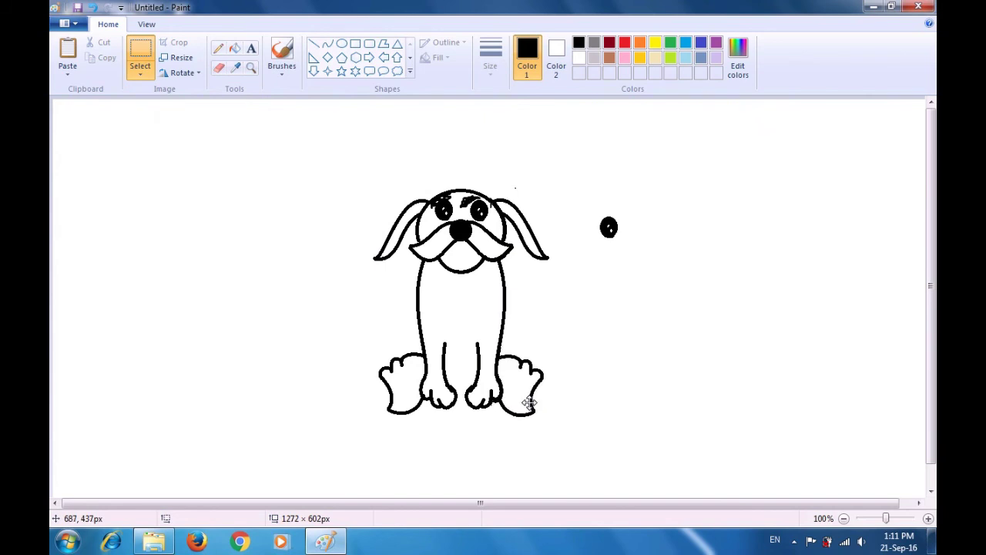
{"action": "key", "text": "ctrl+z"}
{"action": "left_click", "coordinate": [579, 389]}
Delete the spare eye beside the dog's head.
{"action": "left_click_drag", "start_coordinate": [591, 207], "coordinate": [637, 257]}
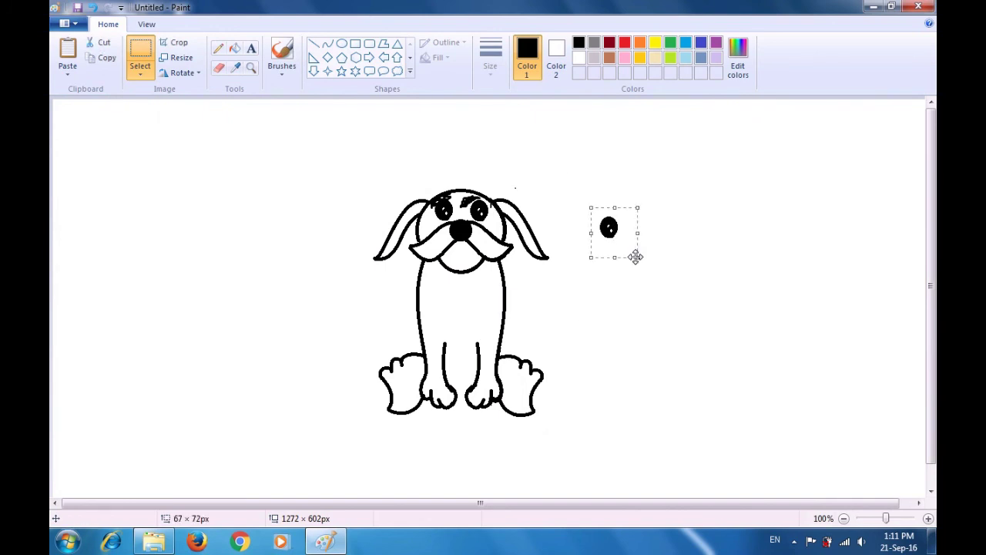
{"action": "key", "text": "Delete"}
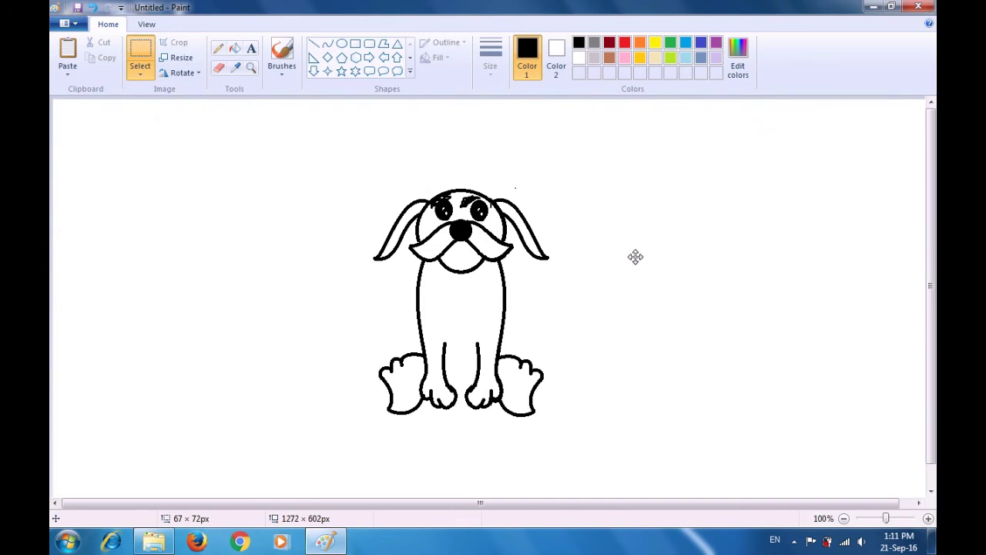
{"action": "left_click", "coordinate": [601, 236]}
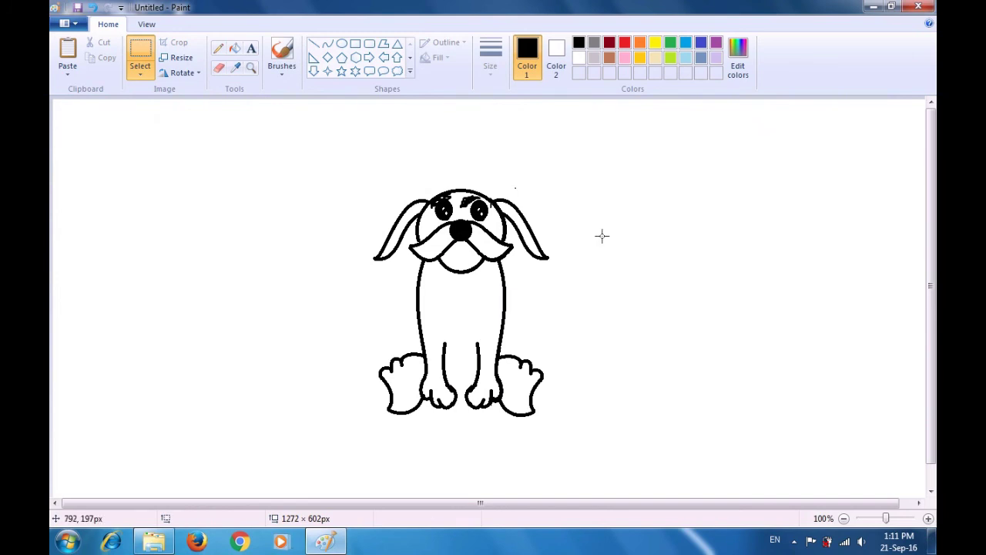